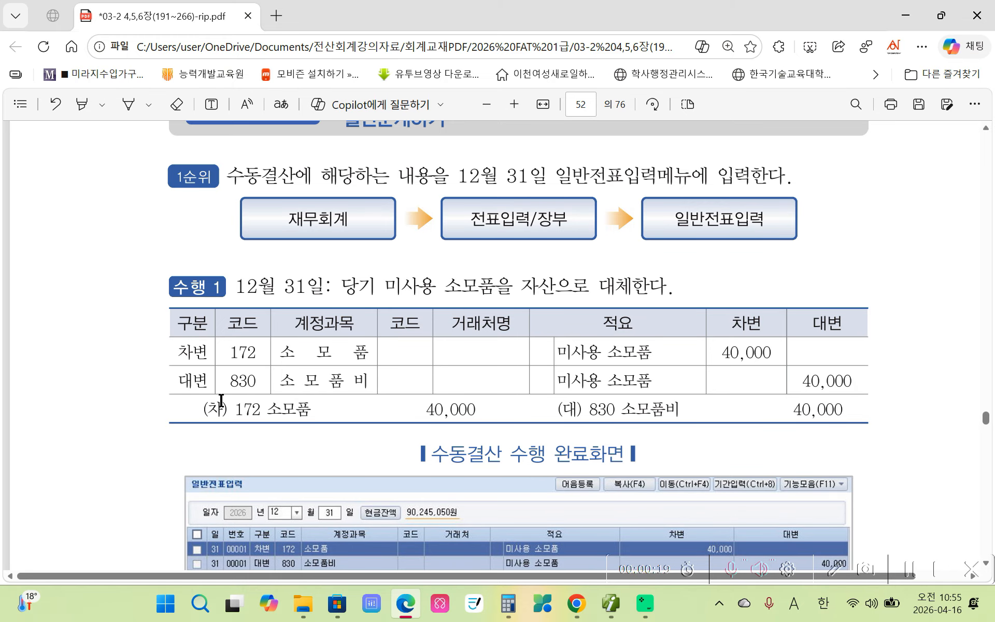
Review the textbook's closing procedure, from the 12월 31일 manual entry for unused 소모품 through automatic-closing exercises 수행 2 to 수행 4.
{"action": "left_click_drag", "start_coordinate": [220, 400], "coordinate": [782, 402]}
{"action": "left_click", "coordinate": [411, 432]}
{"action": "scroll", "coordinate": [423, 411], "scroll_direction": "down", "scroll_amount": 3}
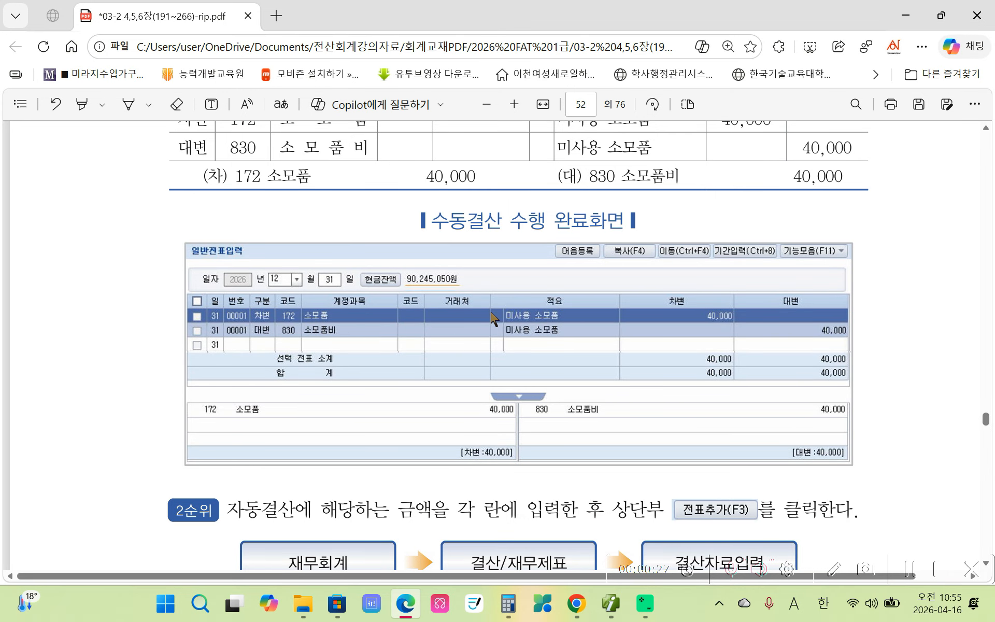
{"action": "scroll", "coordinate": [507, 389], "scroll_direction": "down", "scroll_amount": 2}
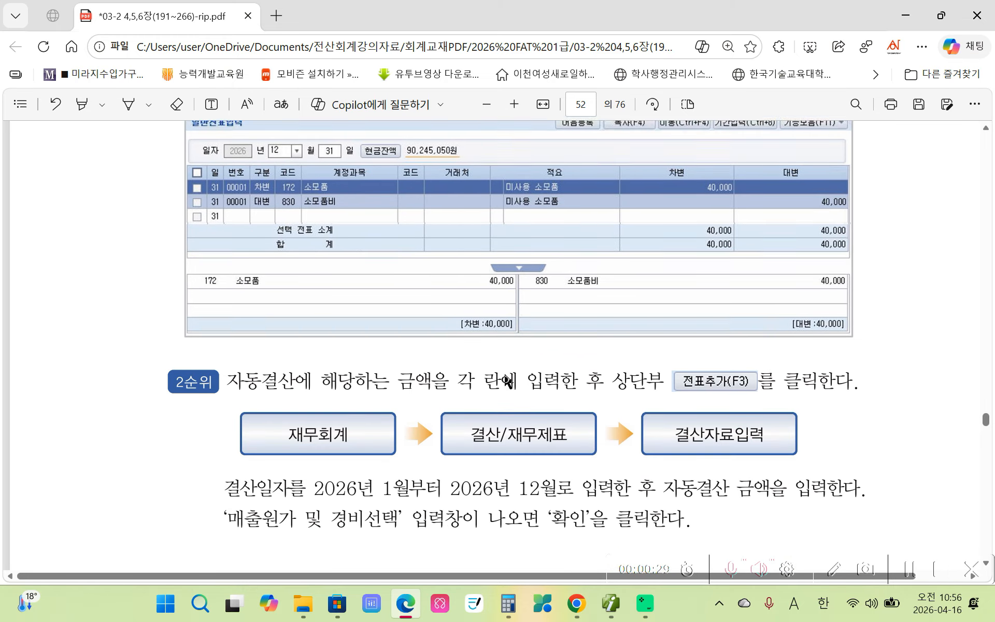
{"action": "scroll", "coordinate": [505, 373], "scroll_direction": "down", "scroll_amount": 1}
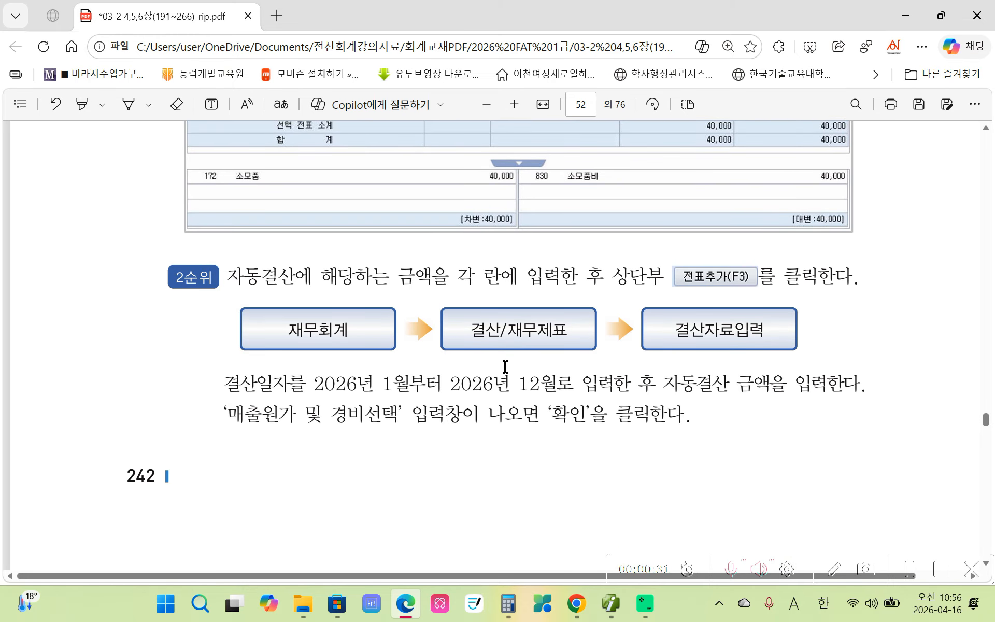
{"action": "scroll", "coordinate": [505, 367], "scroll_direction": "down", "scroll_amount": 1}
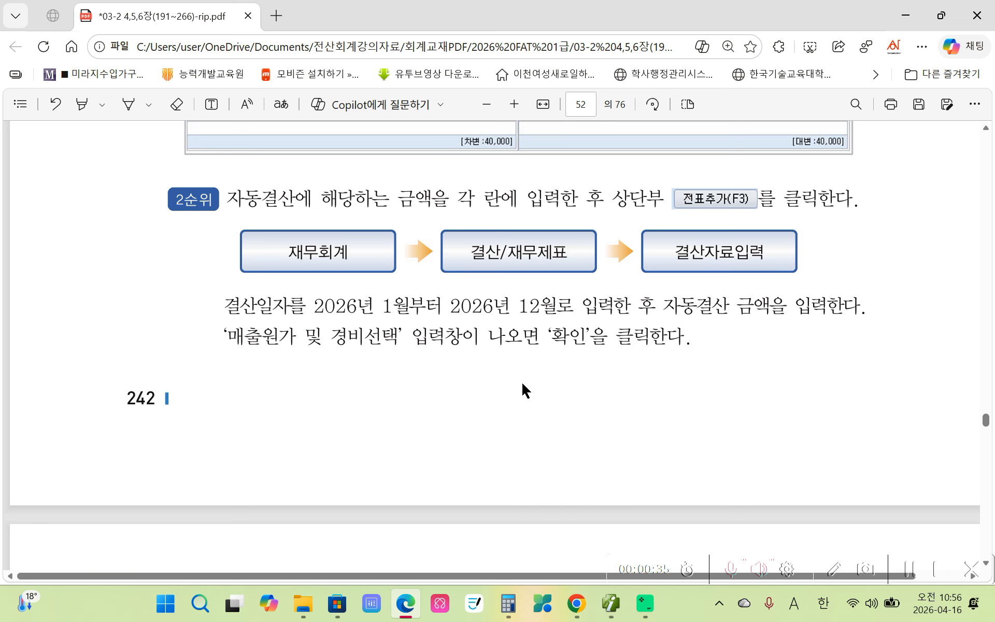
{"action": "scroll", "coordinate": [523, 390], "scroll_direction": "down", "scroll_amount": 2}
{"action": "scroll", "coordinate": [523, 389], "scroll_direction": "down", "scroll_amount": 5}
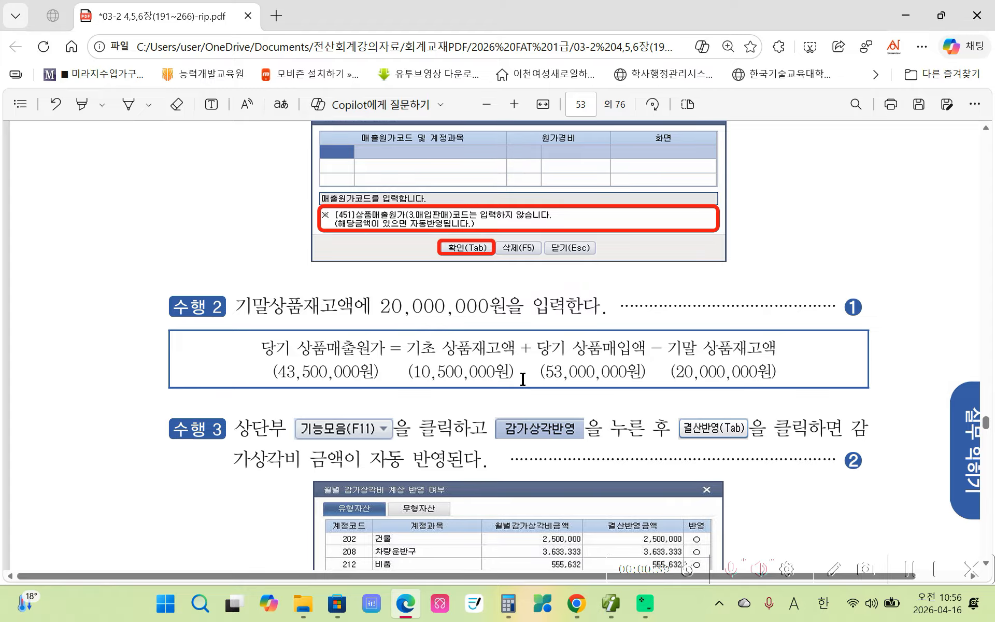
{"action": "scroll", "coordinate": [522, 379], "scroll_direction": "down", "scroll_amount": 6}
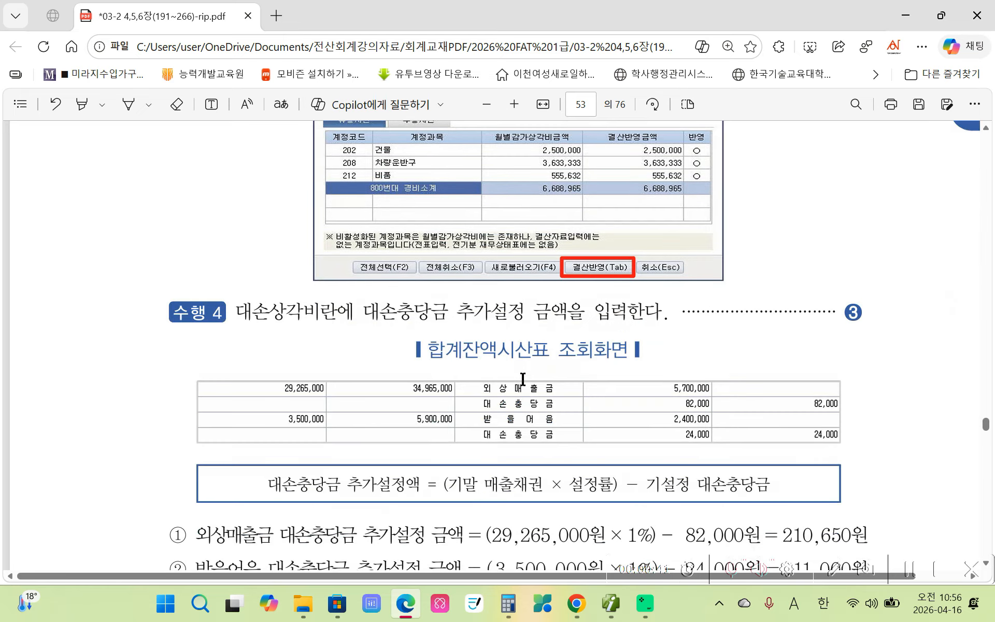
{"action": "scroll", "coordinate": [522, 379], "scroll_direction": "down", "scroll_amount": 10}
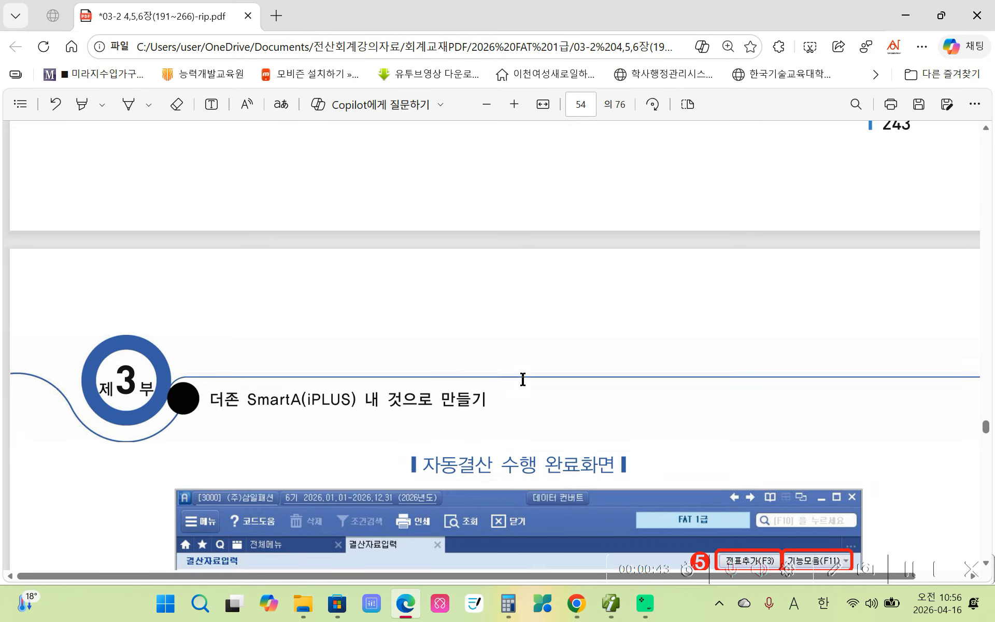
Examine the textbook's completed 결산자료입력 screen and the 일반전표입력 screen with the automatically generated closing entries.
{"action": "scroll", "coordinate": [522, 379], "scroll_direction": "down", "scroll_amount": 4}
{"action": "scroll", "coordinate": [524, 378], "scroll_direction": "up", "scroll_amount": 3}
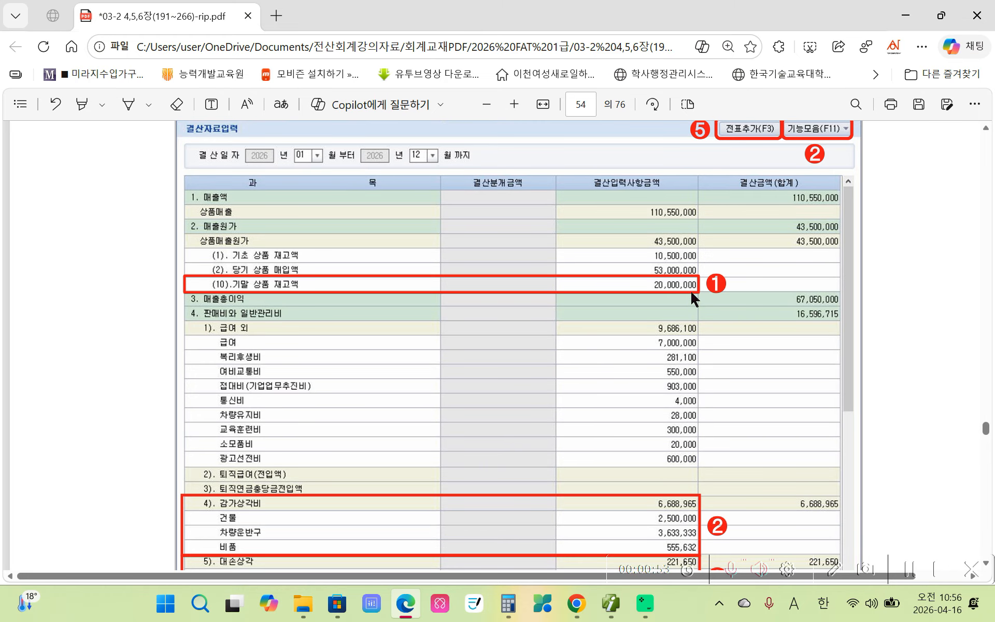
{"action": "scroll", "coordinate": [663, 291], "scroll_direction": "down", "scroll_amount": 3}
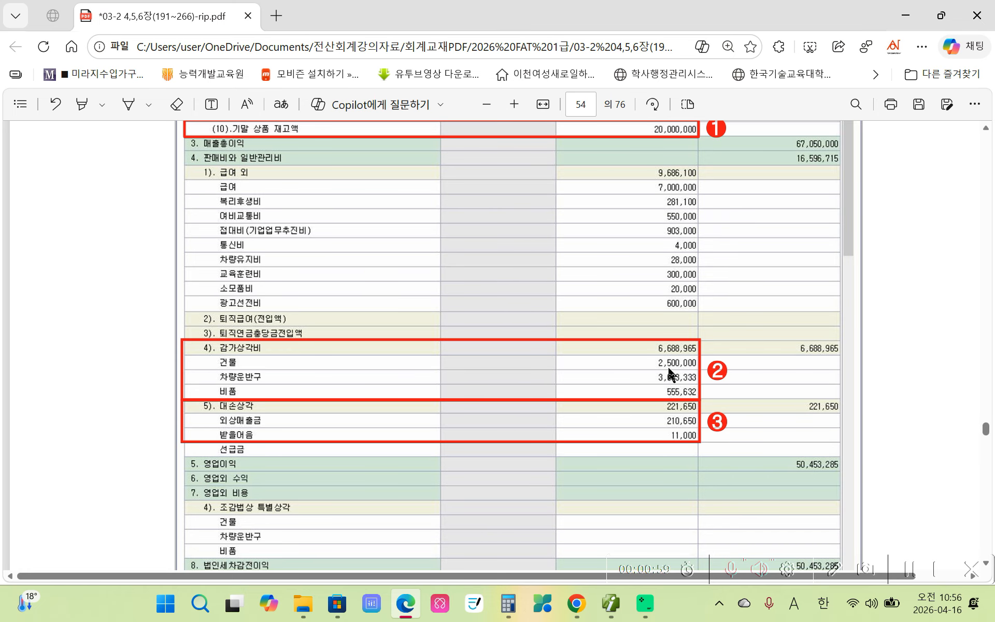
{"action": "scroll", "coordinate": [699, 357], "scroll_direction": "up", "scroll_amount": 3}
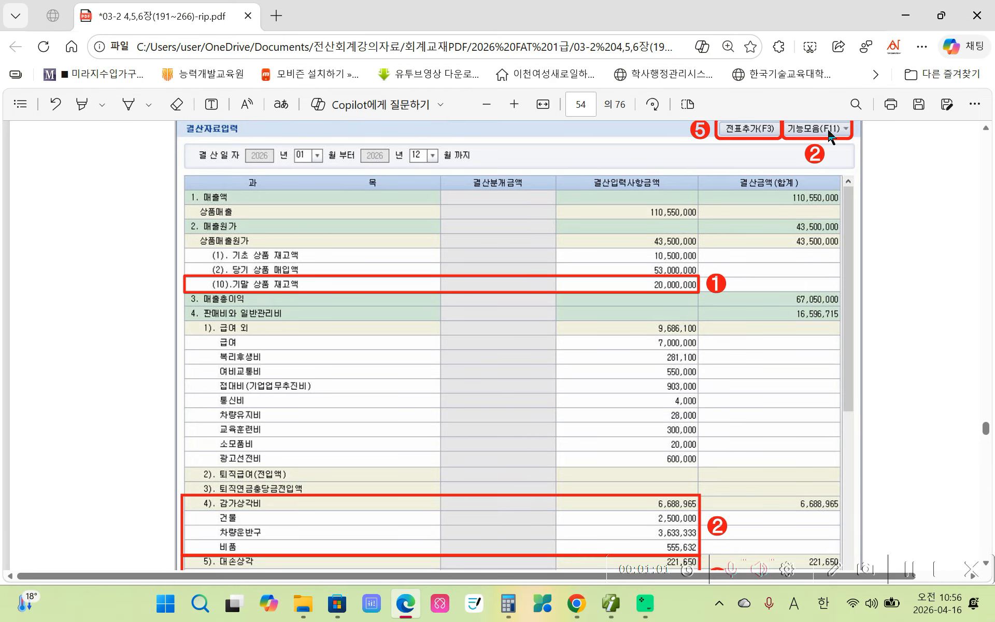
{"action": "scroll", "coordinate": [640, 386], "scroll_direction": "down", "scroll_amount": 3}
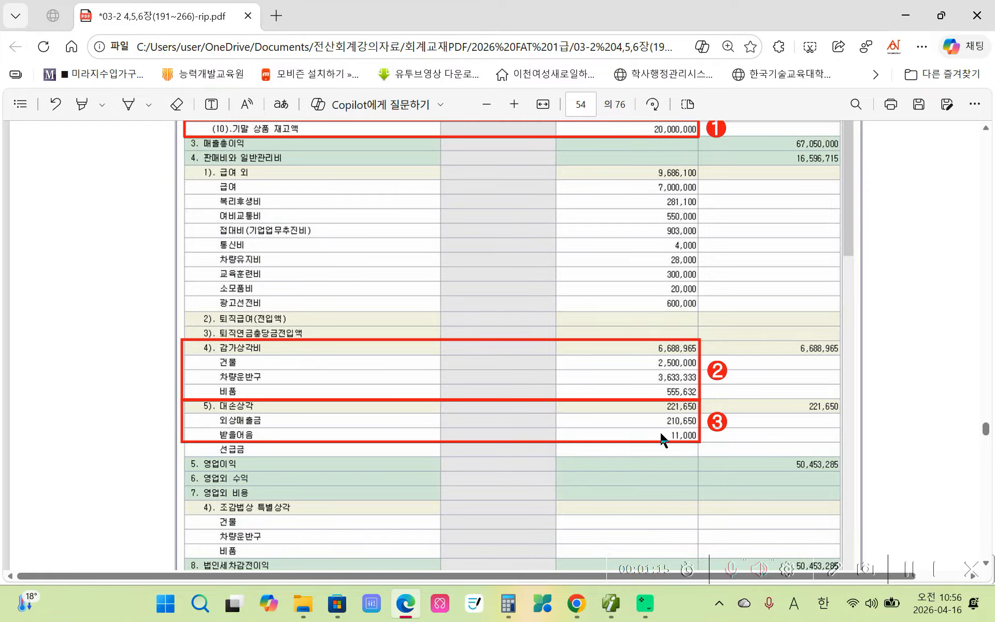
{"action": "scroll", "coordinate": [661, 432], "scroll_direction": "down", "scroll_amount": 3}
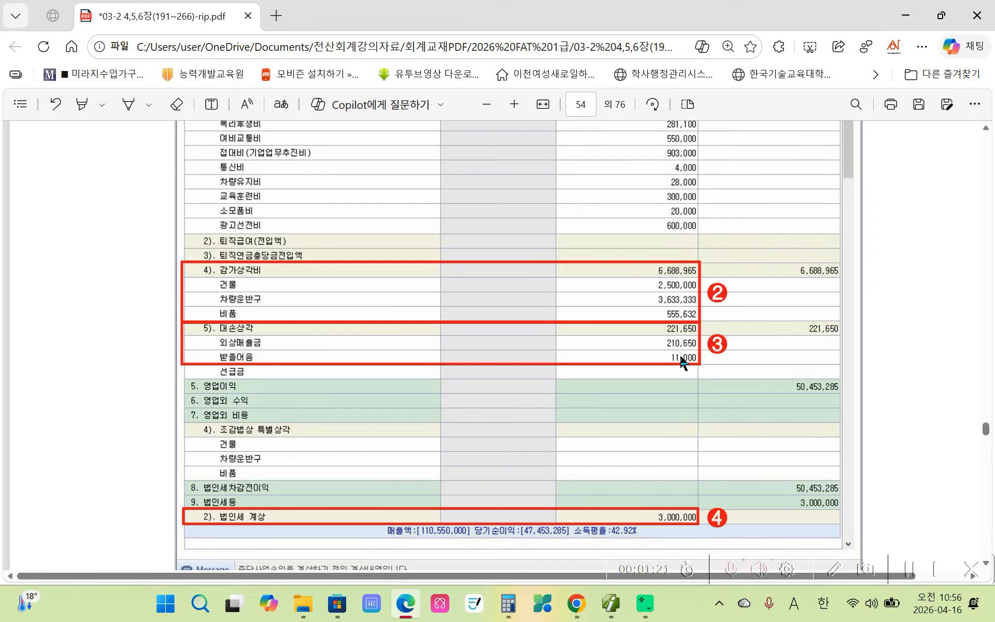
{"action": "scroll", "coordinate": [674, 378], "scroll_direction": "down", "scroll_amount": 3}
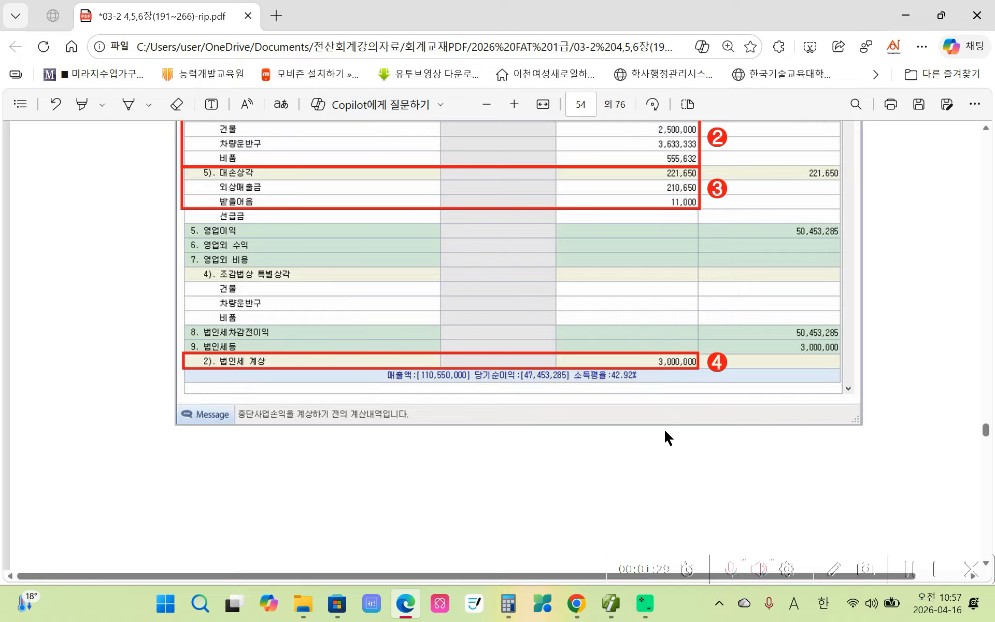
{"action": "scroll", "coordinate": [663, 432], "scroll_direction": "up", "scroll_amount": 10}
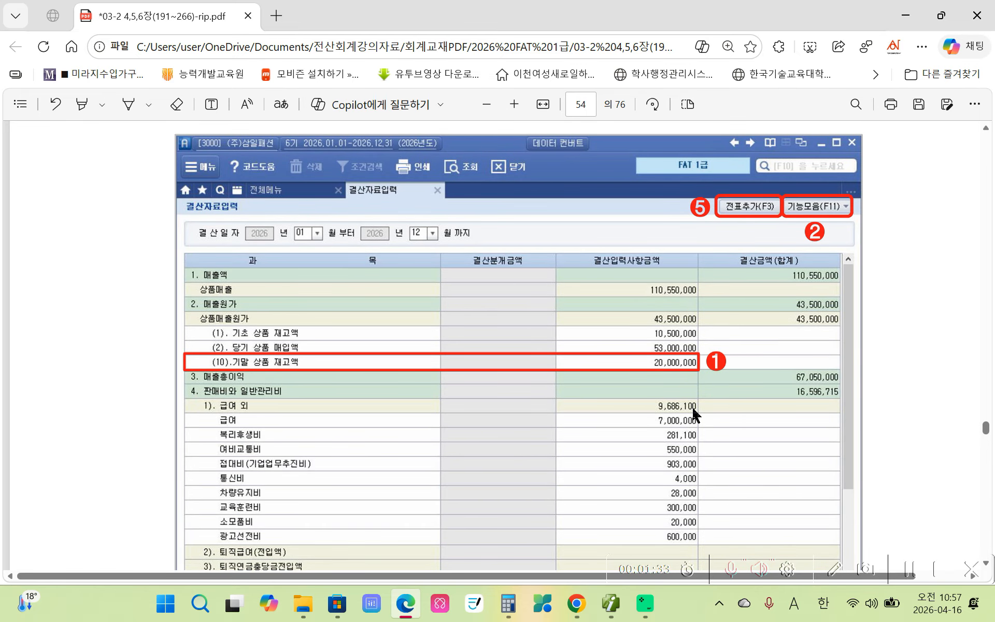
{"action": "scroll", "coordinate": [593, 429], "scroll_direction": "down", "scroll_amount": 15}
{"action": "scroll", "coordinate": [595, 434], "scroll_direction": "down", "scroll_amount": 10}
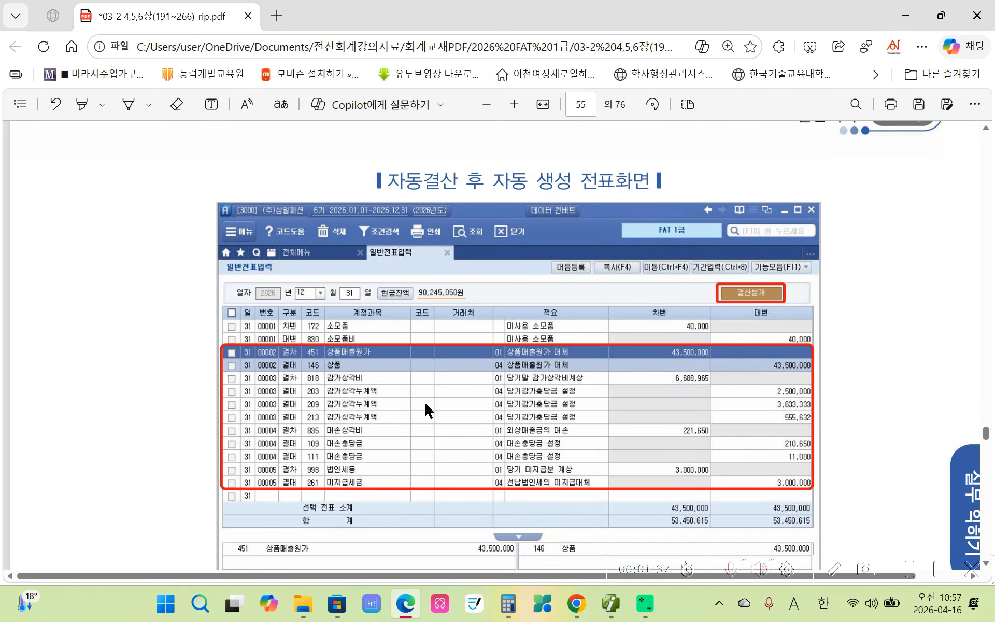
{"action": "scroll", "coordinate": [424, 404], "scroll_direction": "down", "scroll_amount": 3}
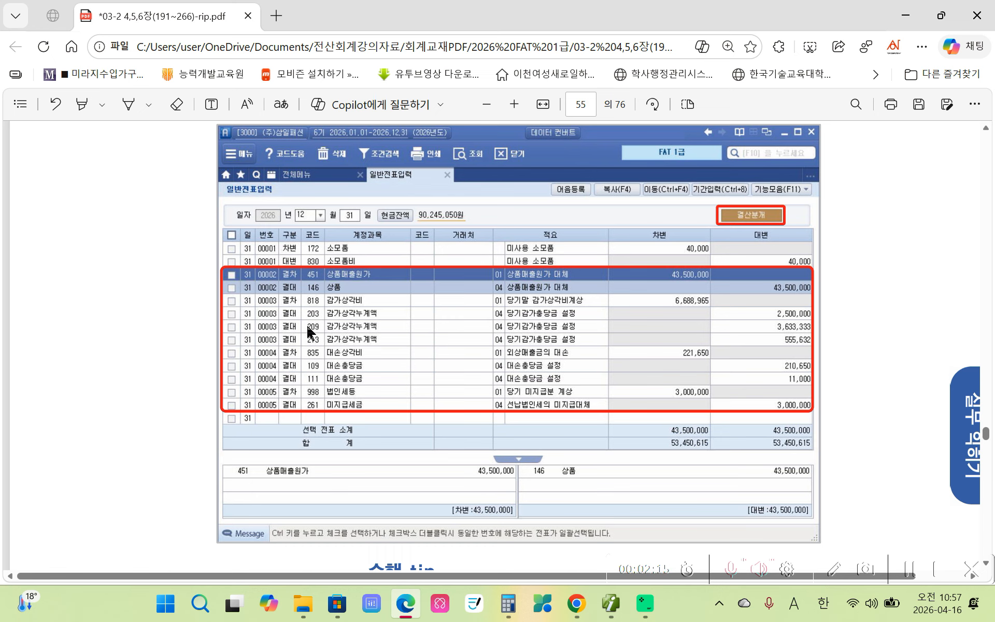
Highlight the tip heading "자동분개 일괄 삭제하기" in yellow and read through the tips on page 245.
{"action": "scroll", "coordinate": [462, 417], "scroll_direction": "down", "scroll_amount": 8}
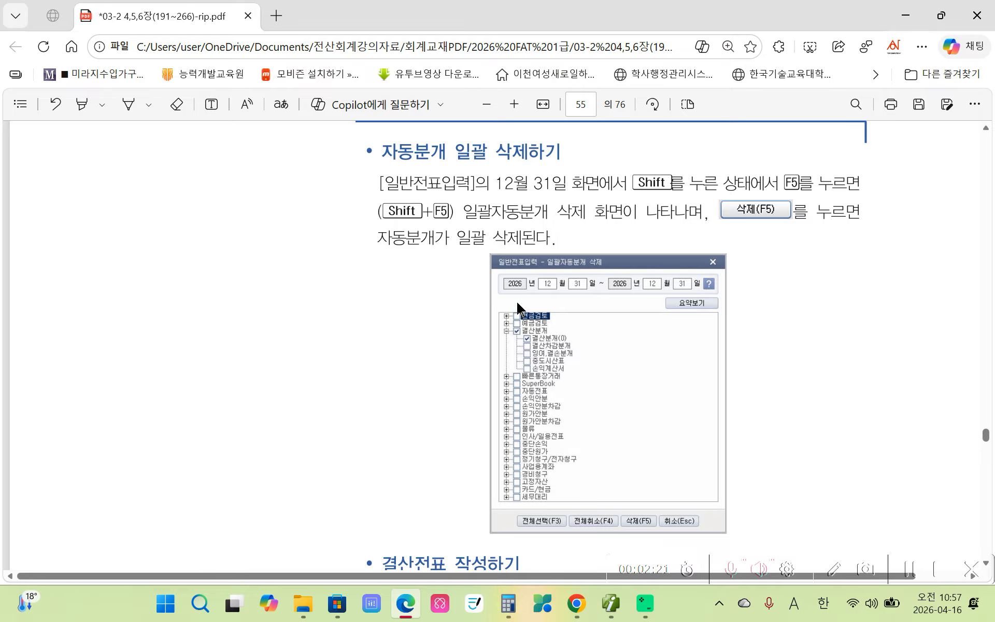
{"action": "left_click_drag", "start_coordinate": [389, 152], "coordinate": [561, 153]}
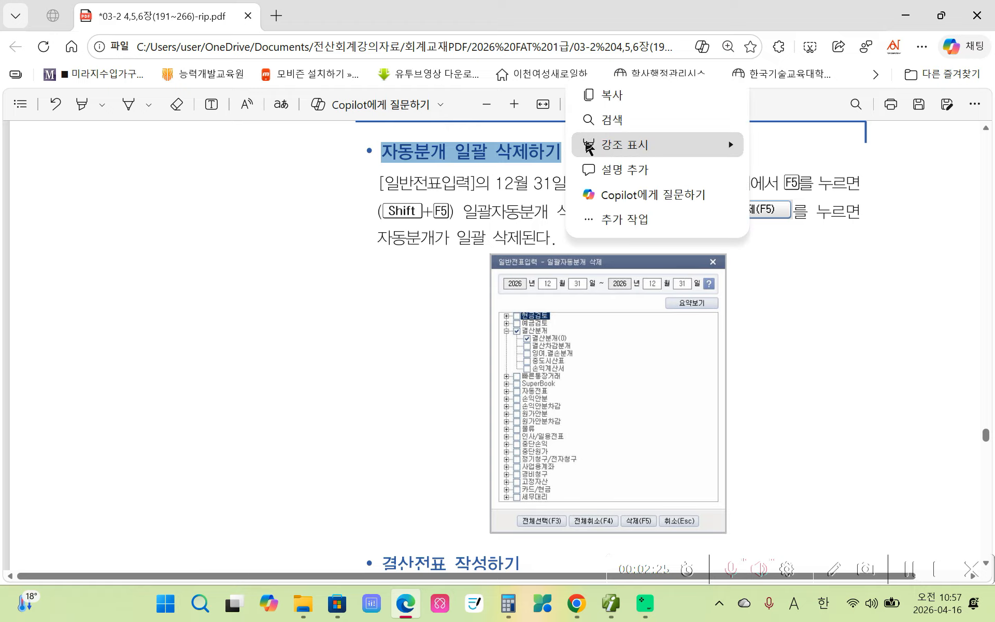
{"action": "mouse_move", "coordinate": [589, 148]}
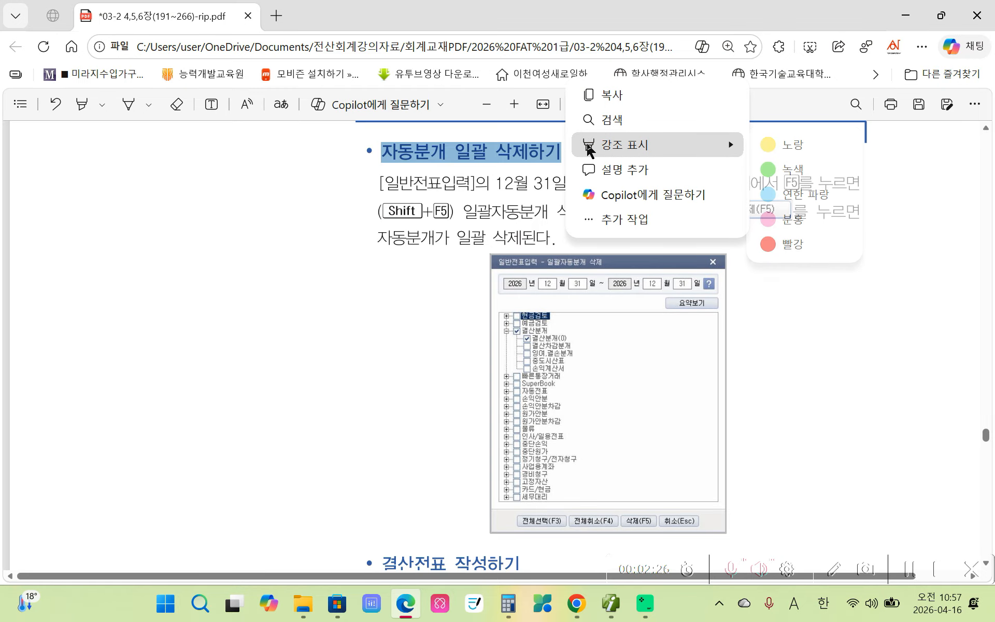
{"action": "left_click", "coordinate": [770, 136]}
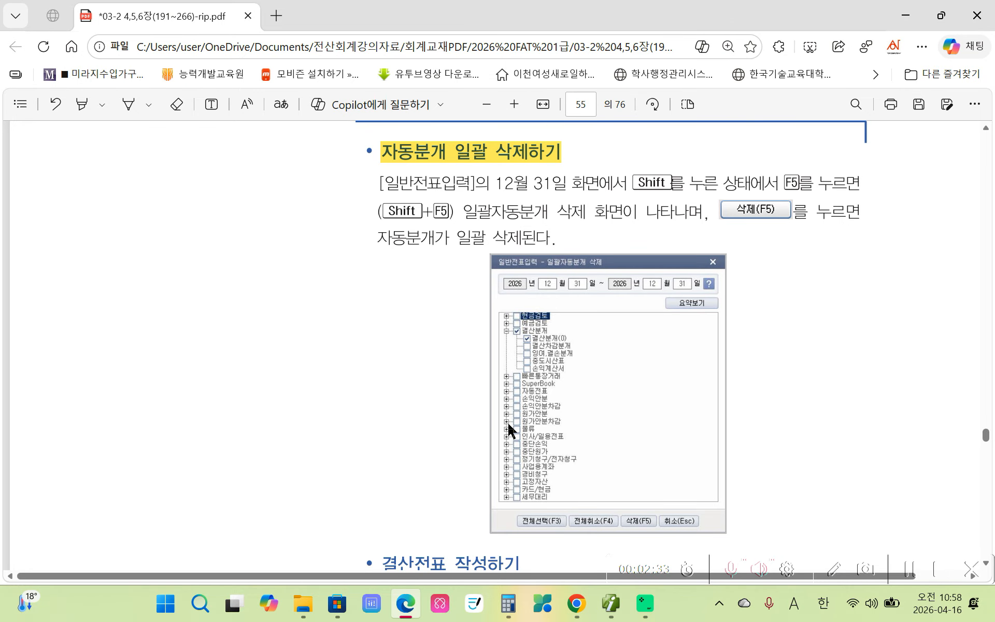
{"action": "scroll", "coordinate": [507, 425], "scroll_direction": "down", "scroll_amount": 3}
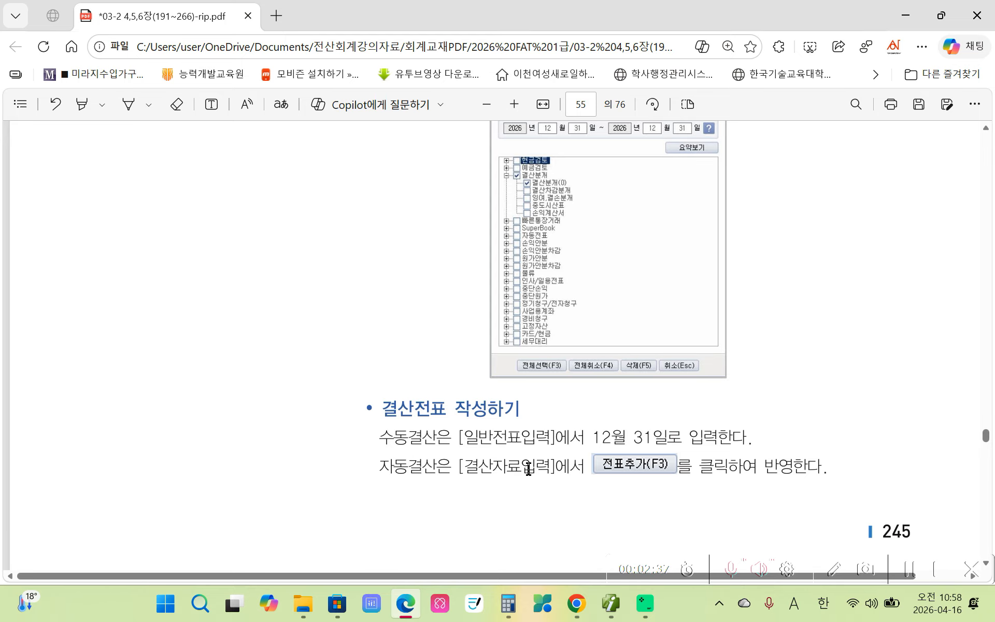
{"action": "scroll", "coordinate": [456, 441], "scroll_direction": "up", "scroll_amount": 3}
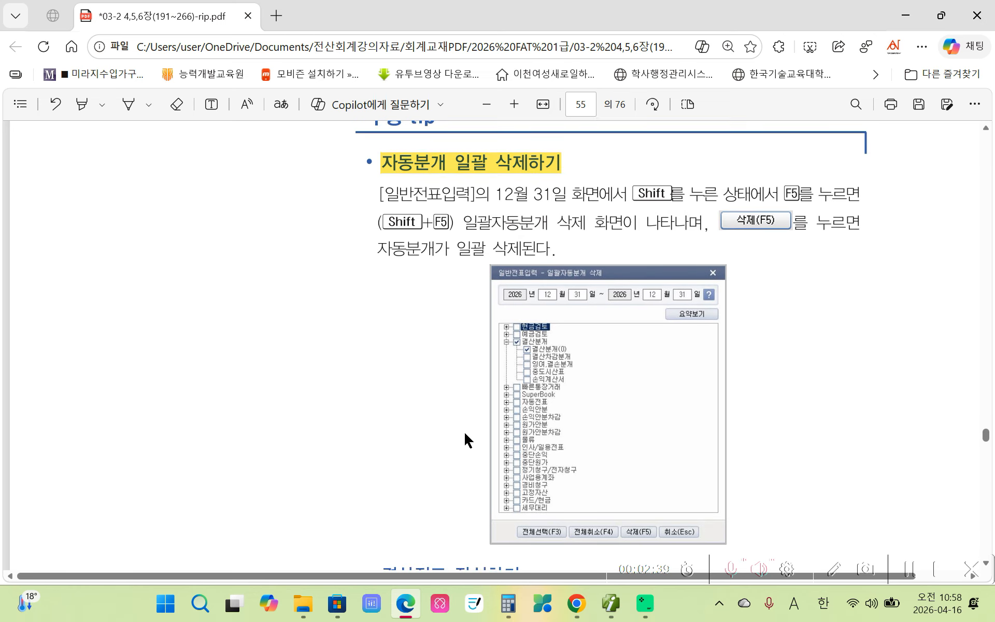
{"action": "scroll", "coordinate": [468, 440], "scroll_direction": "up", "scroll_amount": 3}
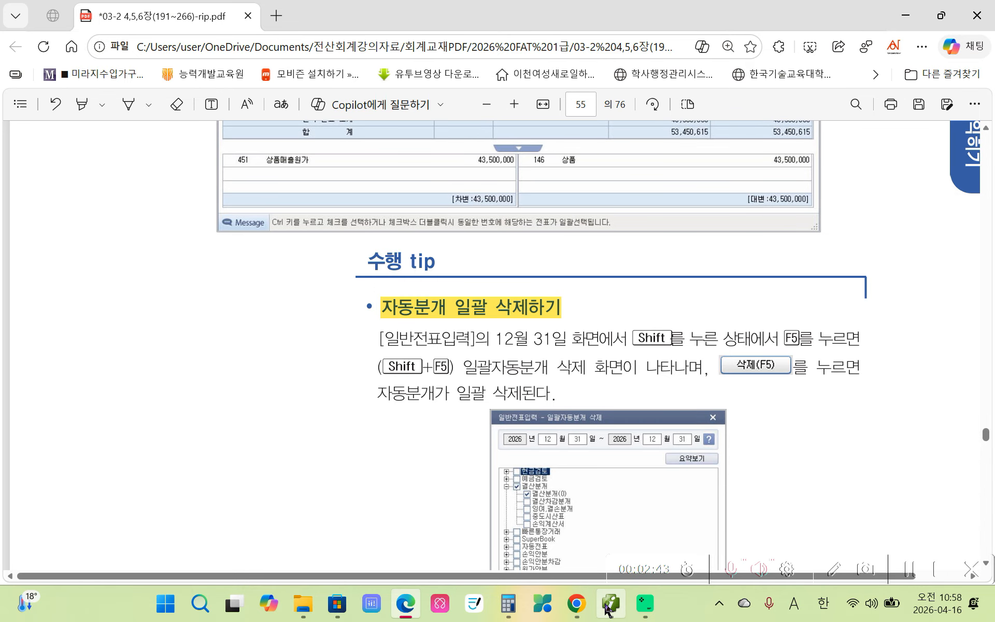
Switch to the SmartA accounting program and reload 결산자료입력, accepting the previously entered data.
{"action": "left_click", "coordinate": [609, 603]}
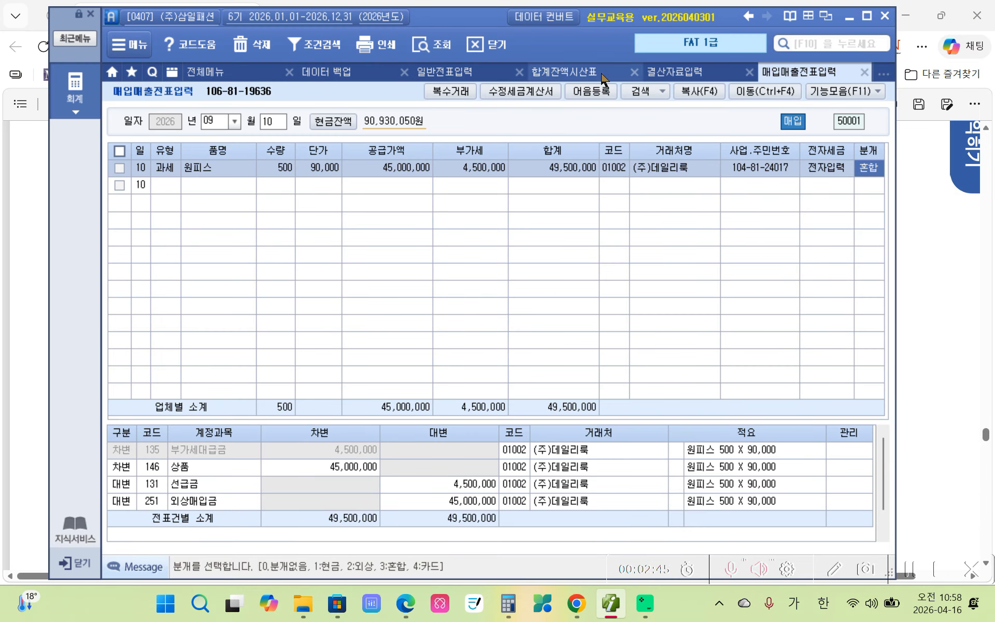
{"action": "left_click", "coordinate": [667, 72]}
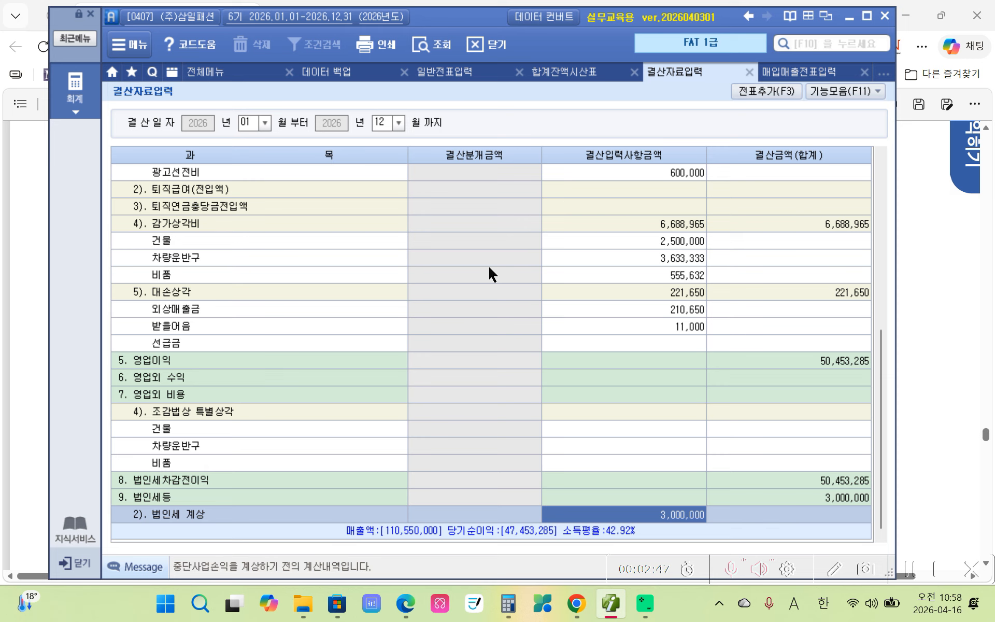
{"action": "left_click", "coordinate": [434, 47]}
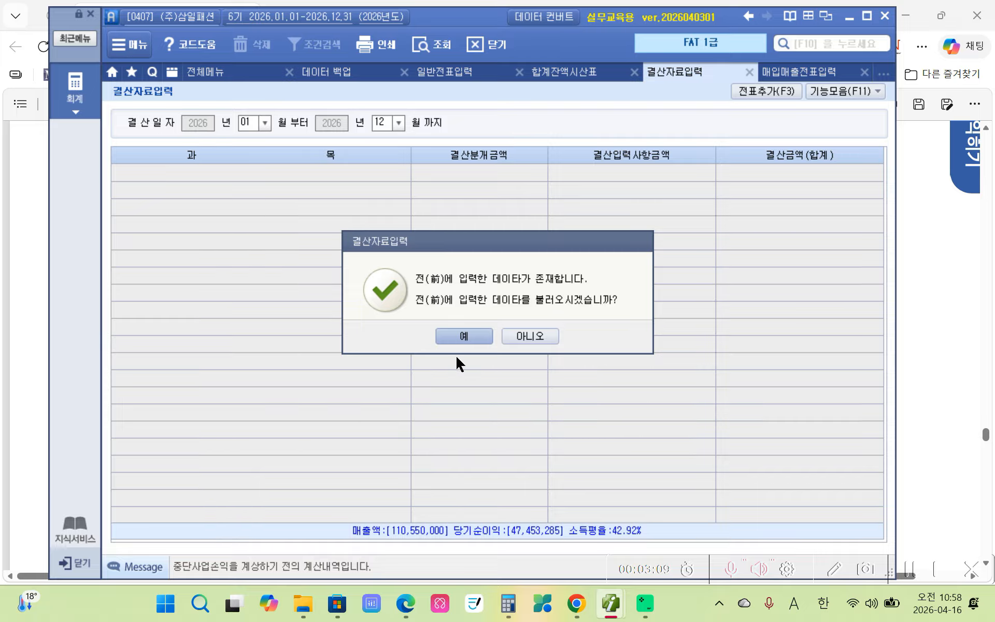
{"action": "left_click", "coordinate": [461, 336]}
{"action": "left_click", "coordinate": [471, 338]}
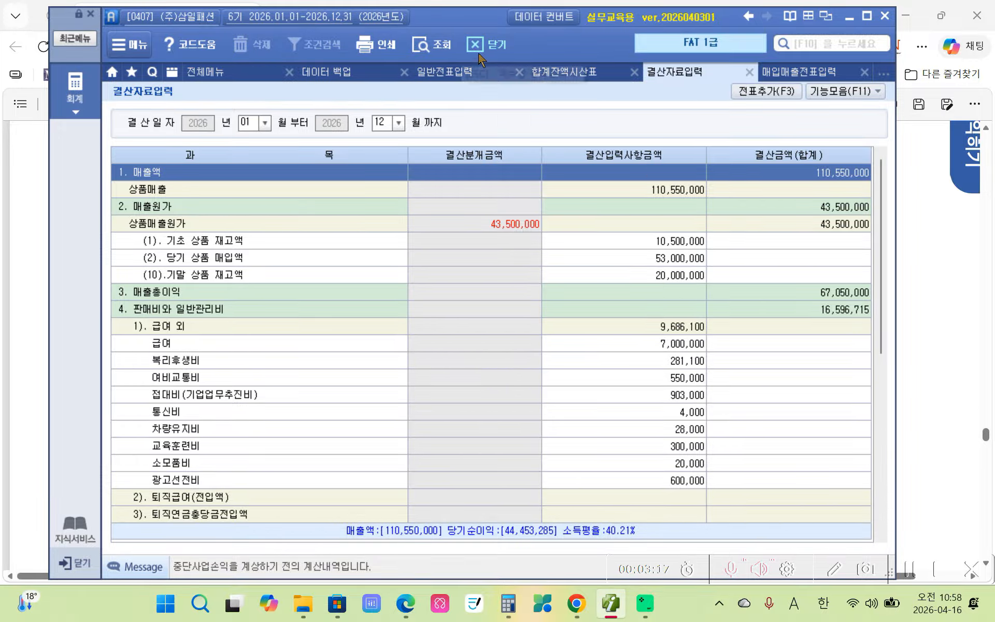
Reload 결산자료입력 without the previously entered data, check the 기말 상품 재고액 row, and close the screen.
{"action": "left_click", "coordinate": [440, 48]}
{"action": "left_click", "coordinate": [529, 335]}
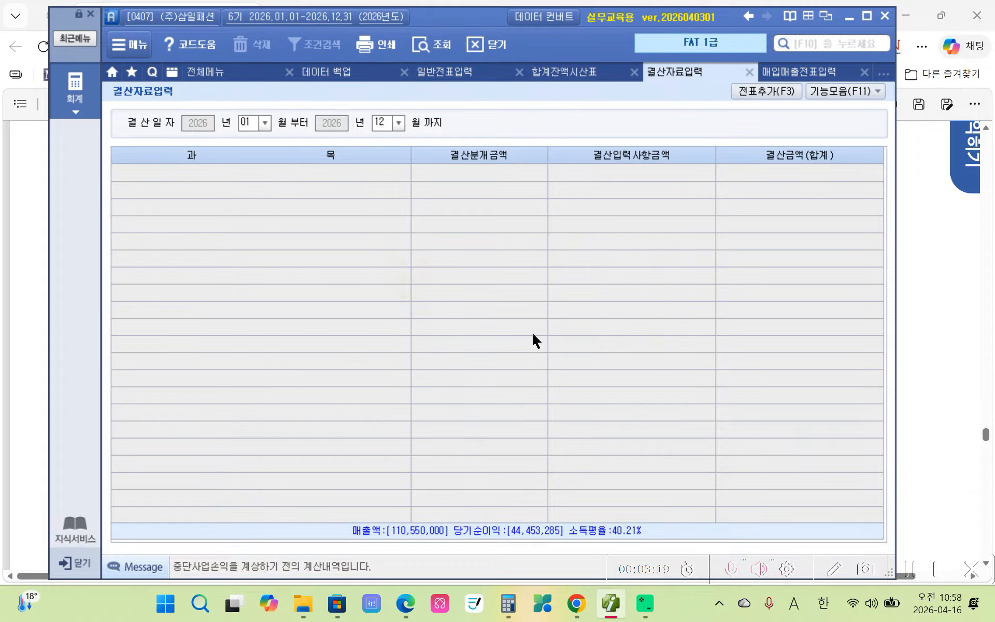
{"action": "left_click", "coordinate": [682, 270]}
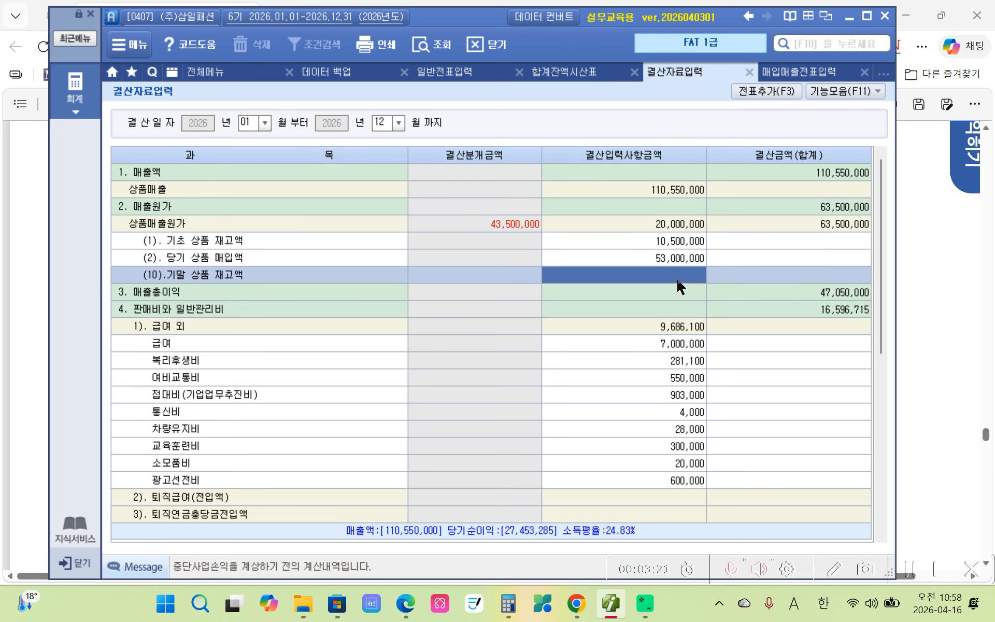
{"action": "scroll", "coordinate": [665, 393], "scroll_direction": "down", "scroll_amount": 6}
{"action": "scroll", "coordinate": [689, 400], "scroll_direction": "up", "scroll_amount": 6}
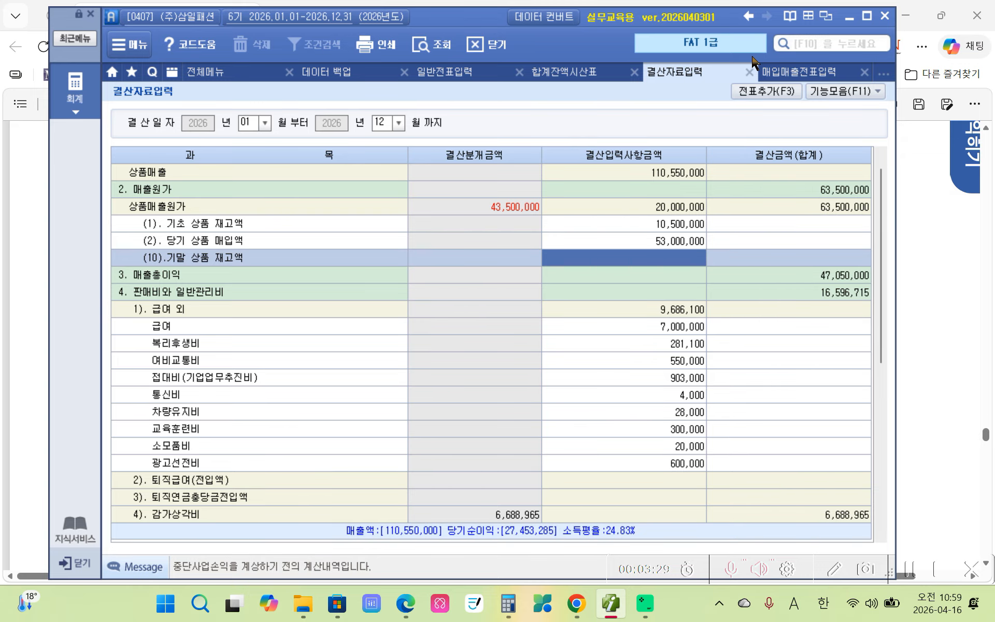
{"action": "left_click", "coordinate": [748, 73]}
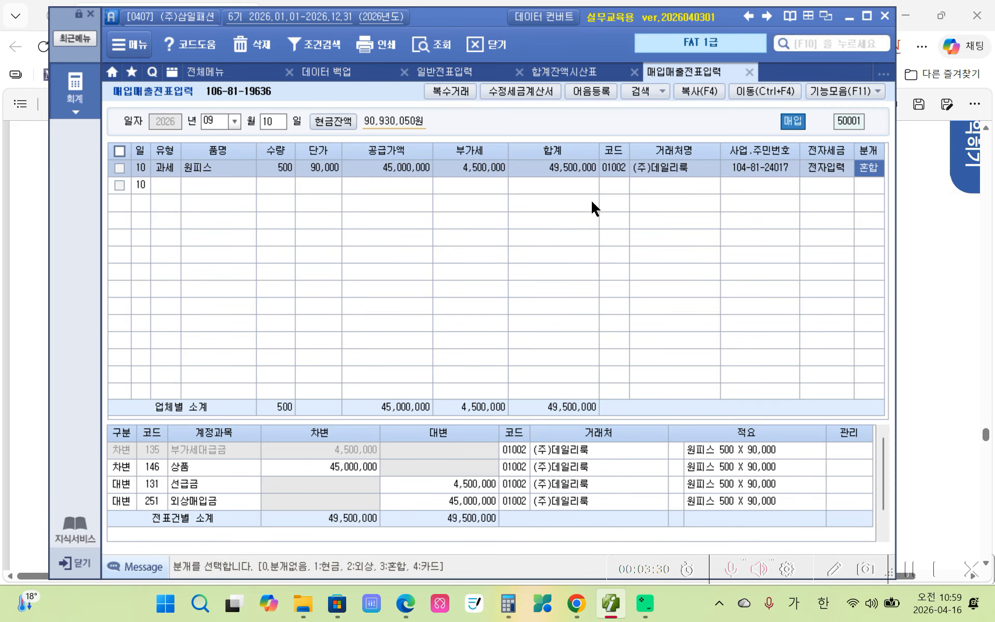
Open 일반전표입력 and query the vouchers for month 12, day 31.
{"action": "left_click", "coordinate": [436, 72]}
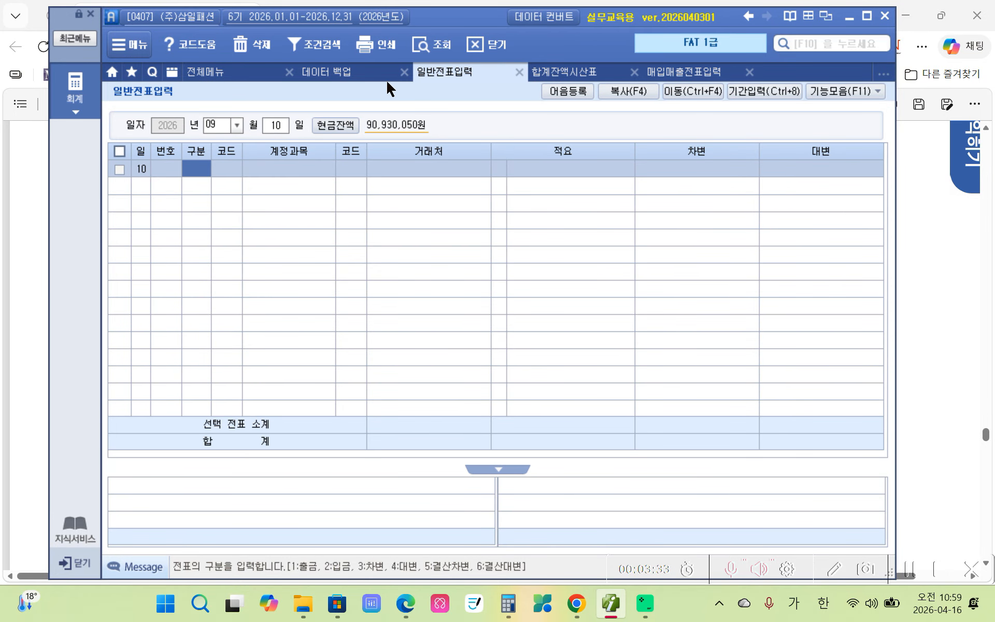
{"action": "left_click", "coordinate": [216, 124]}
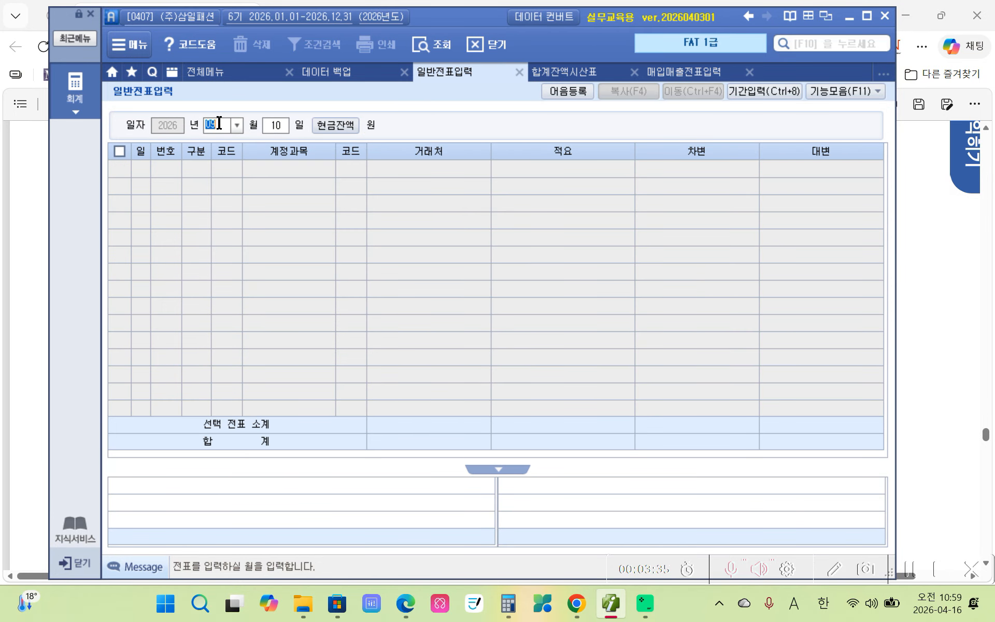
{"action": "type", "text": "12"}
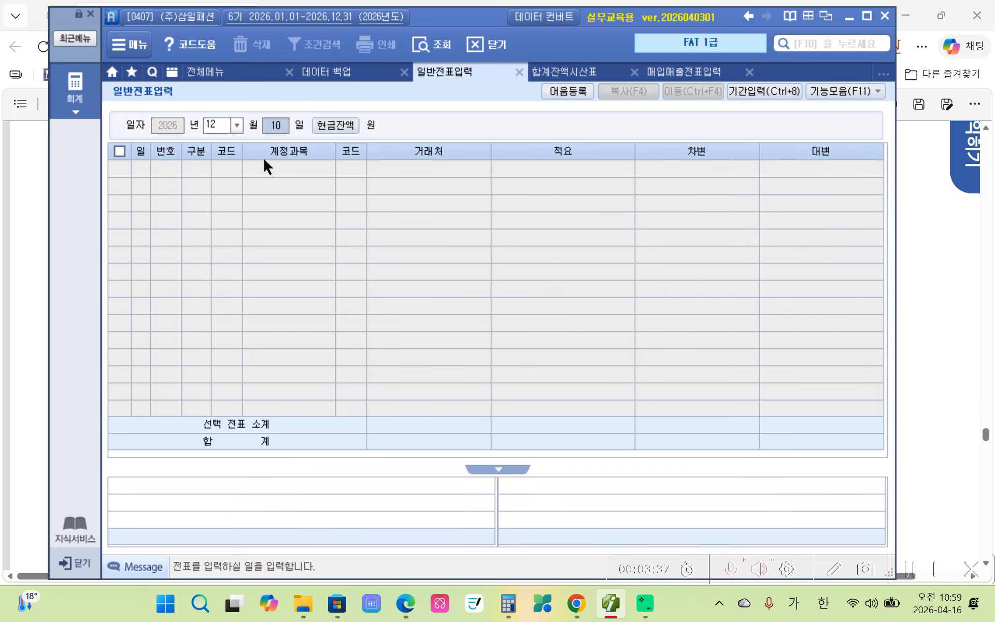
{"action": "type", "text": "31"}
{"action": "key", "text": "Return"}
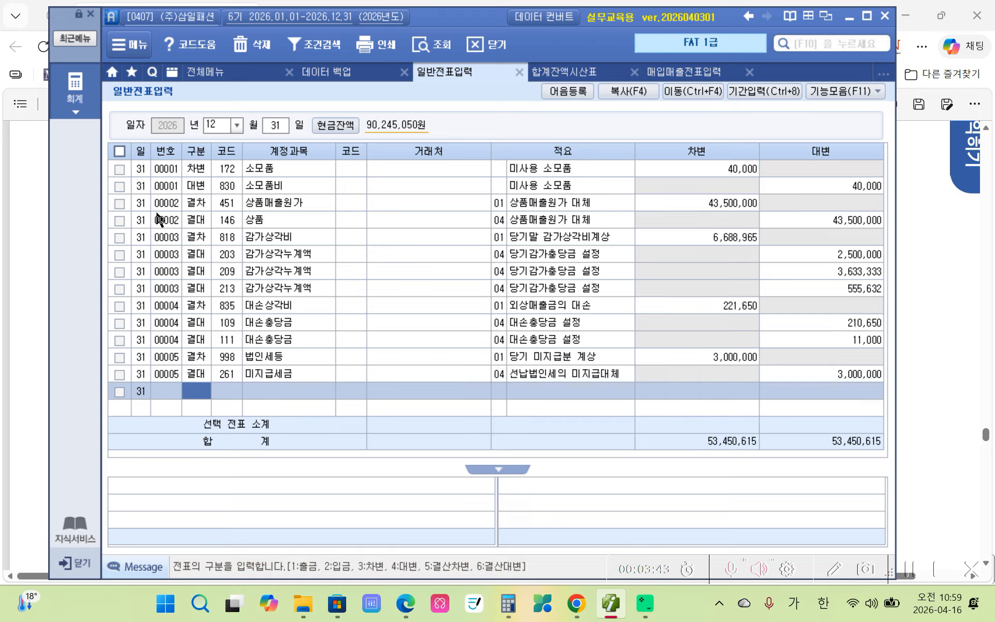
{"action": "left_click", "coordinate": [119, 203]}
{"action": "left_click", "coordinate": [119, 220]}
{"action": "left_click", "coordinate": [120, 238]}
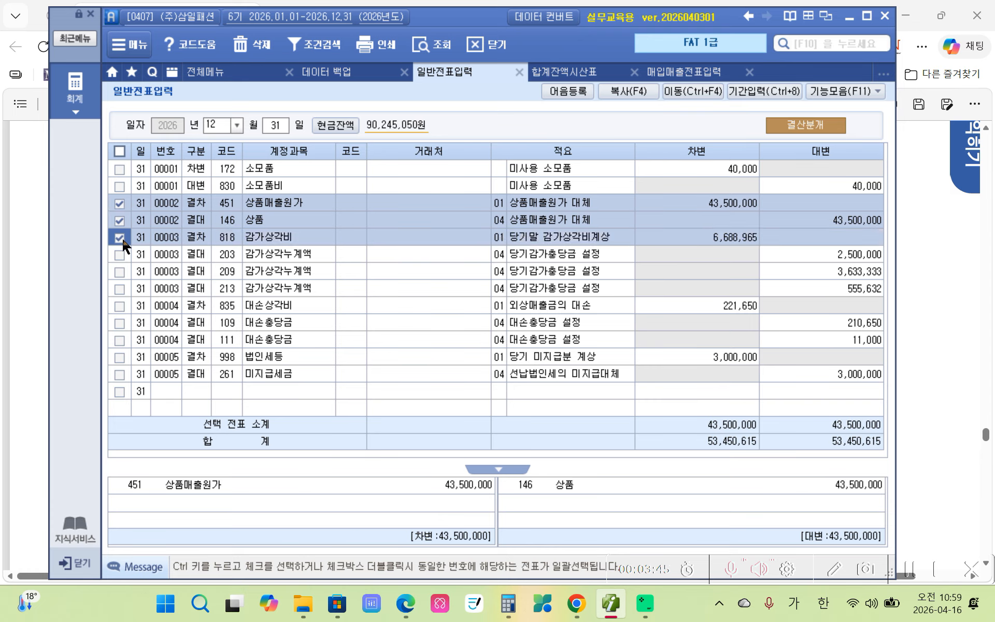
{"action": "left_click", "coordinate": [119, 254]}
{"action": "left_click", "coordinate": [120, 271]}
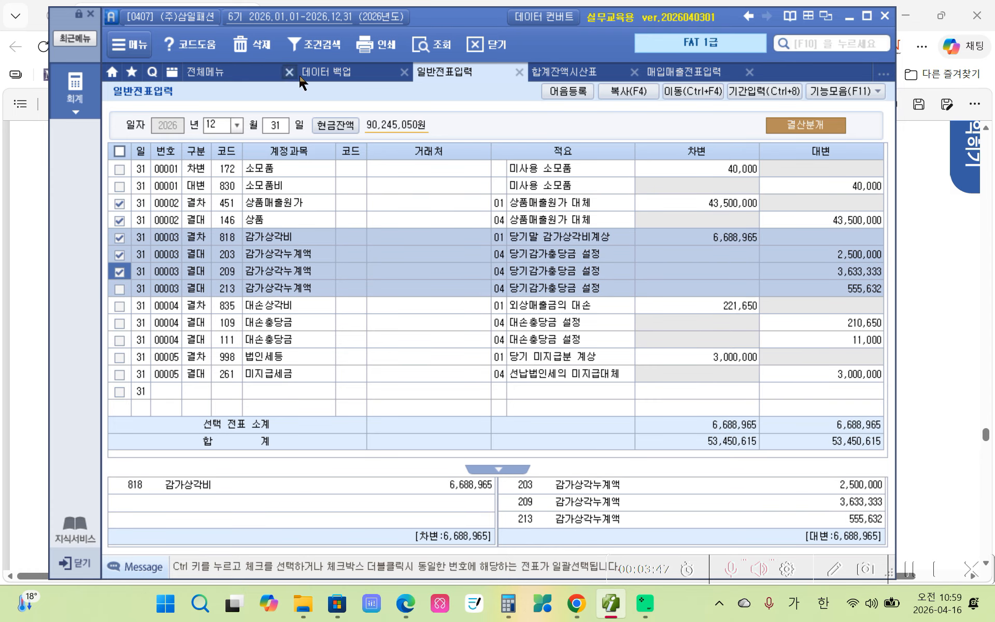
{"action": "left_click", "coordinate": [120, 273]}
{"action": "left_click", "coordinate": [120, 255]}
{"action": "left_click", "coordinate": [119, 238]}
{"action": "left_click", "coordinate": [119, 221]}
{"action": "left_click", "coordinate": [119, 206]}
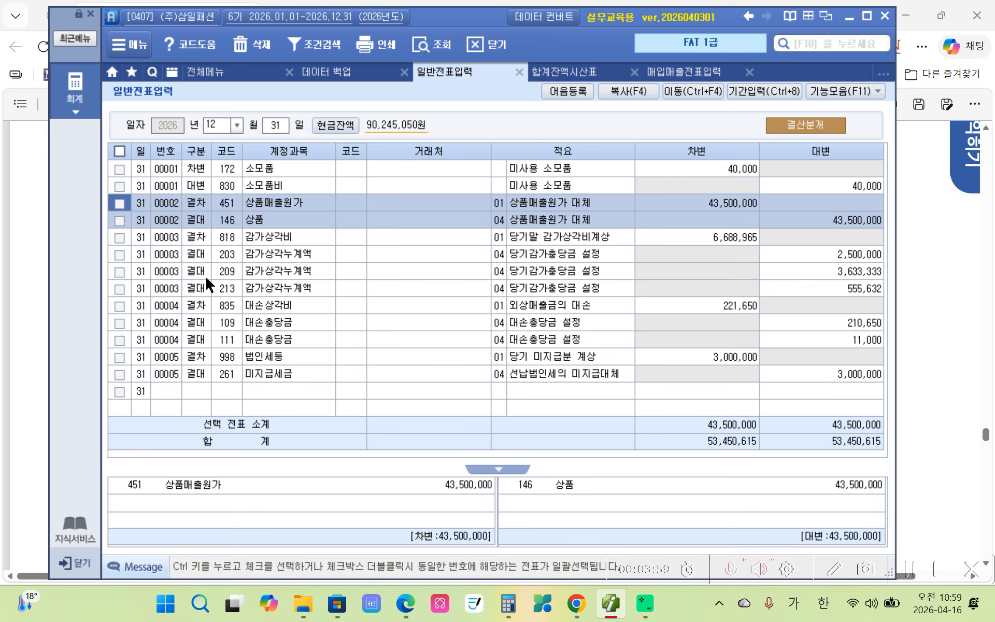
Open the 일괄자동분개 삭제 dialog, examine its period and 결산분개 options, and close it without deleting.
{"action": "key", "text": "shift+F5"}
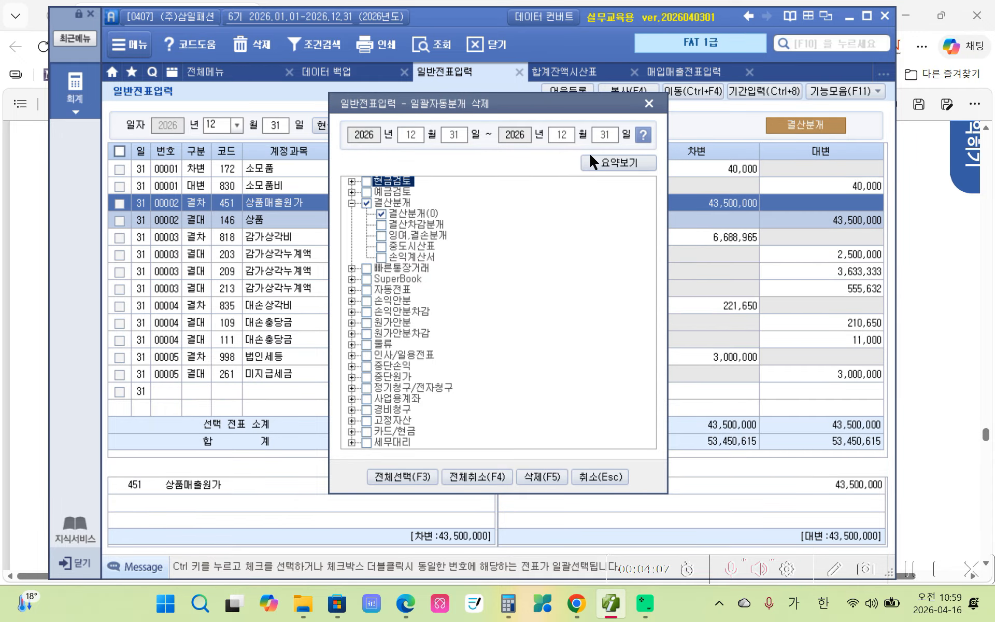
{"action": "left_click", "coordinate": [648, 105]}
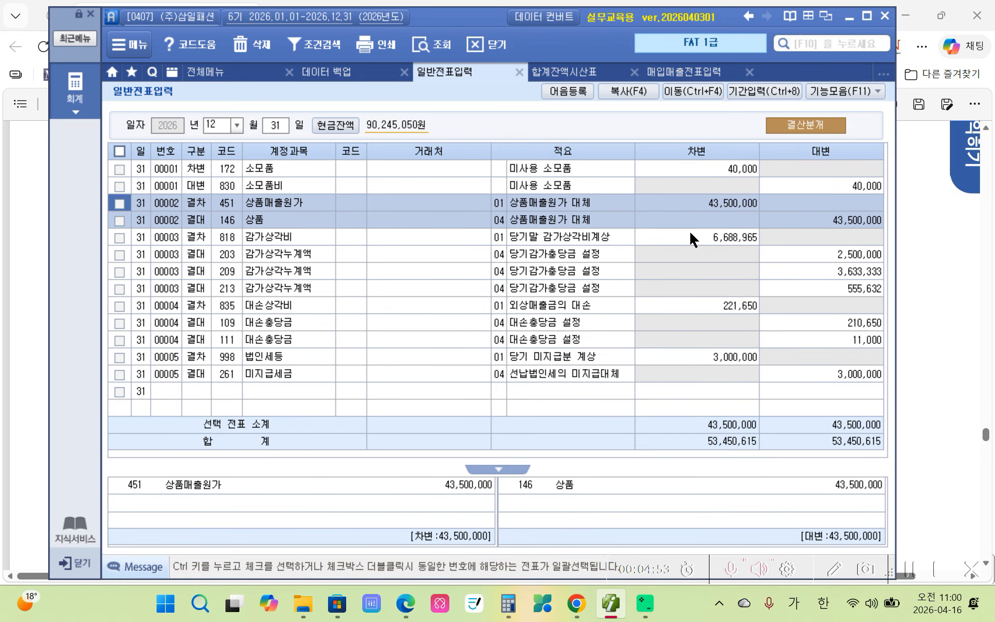
Open 제조원가명세서 from the 결산/재무제표 I group and choose 454 제조 as the 매출원가 code.
{"action": "left_click", "coordinate": [228, 74]}
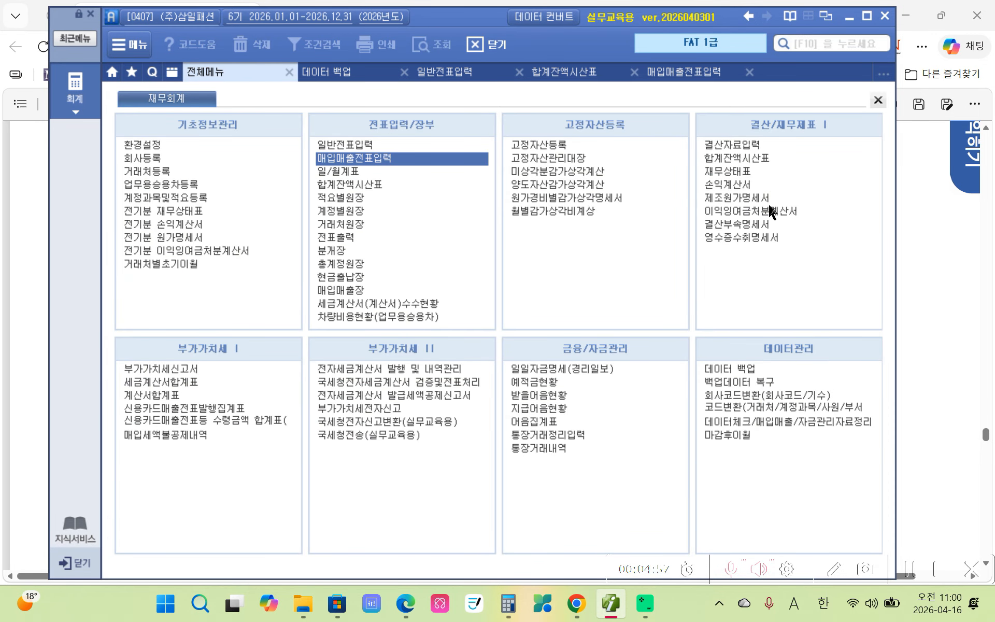
{"action": "left_click", "coordinate": [731, 201]}
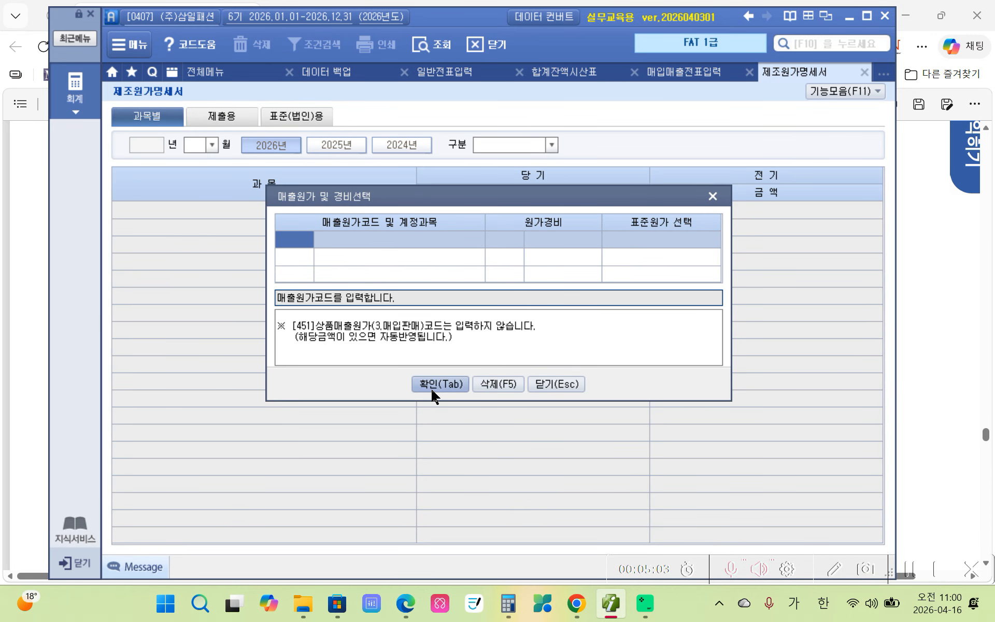
{"action": "left_click", "coordinate": [432, 384]}
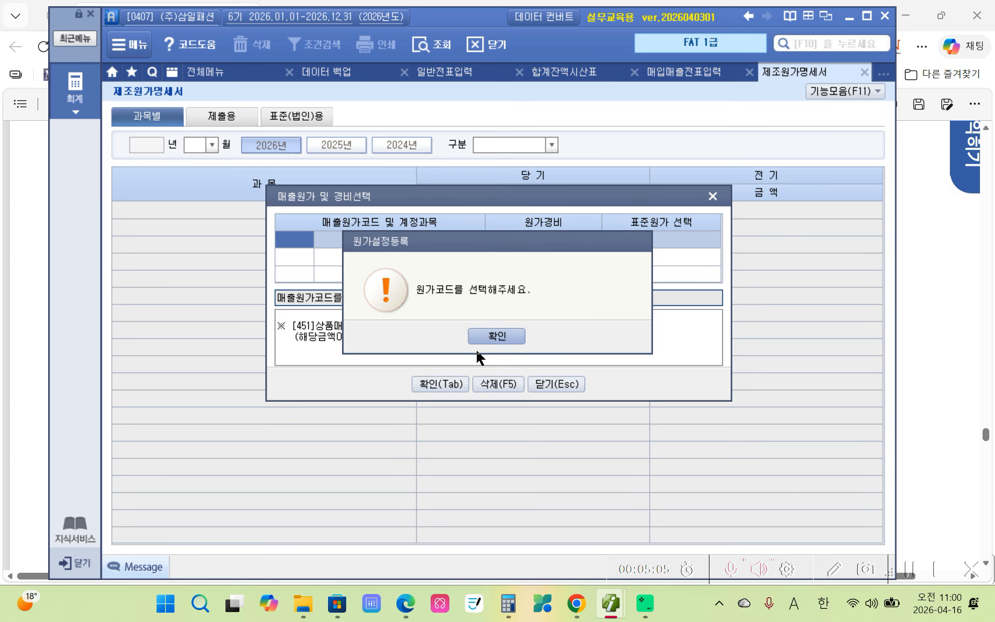
{"action": "left_click", "coordinate": [492, 335]}
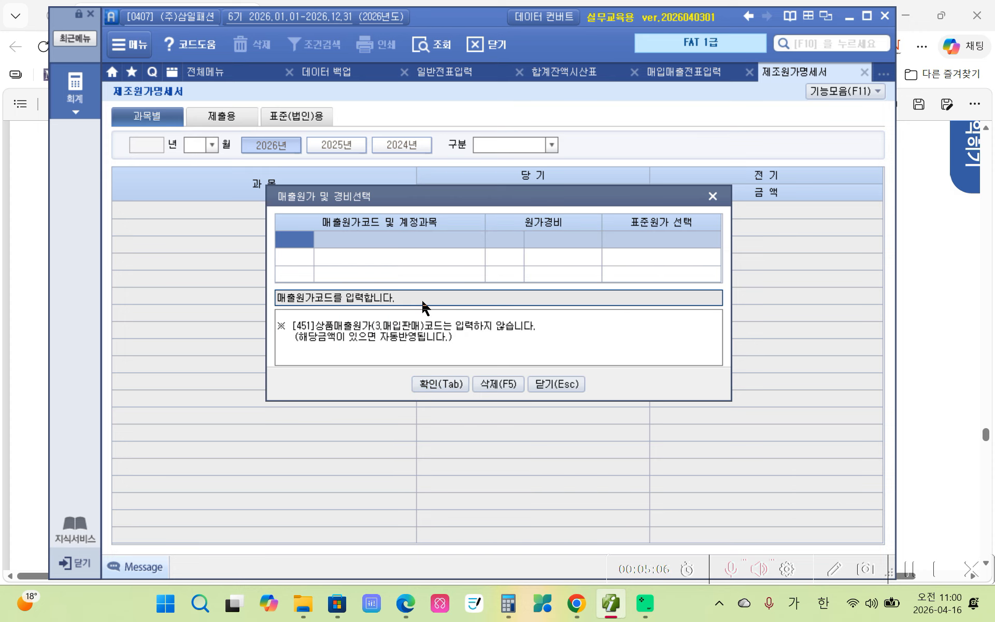
{"action": "double_click", "coordinate": [294, 242]}
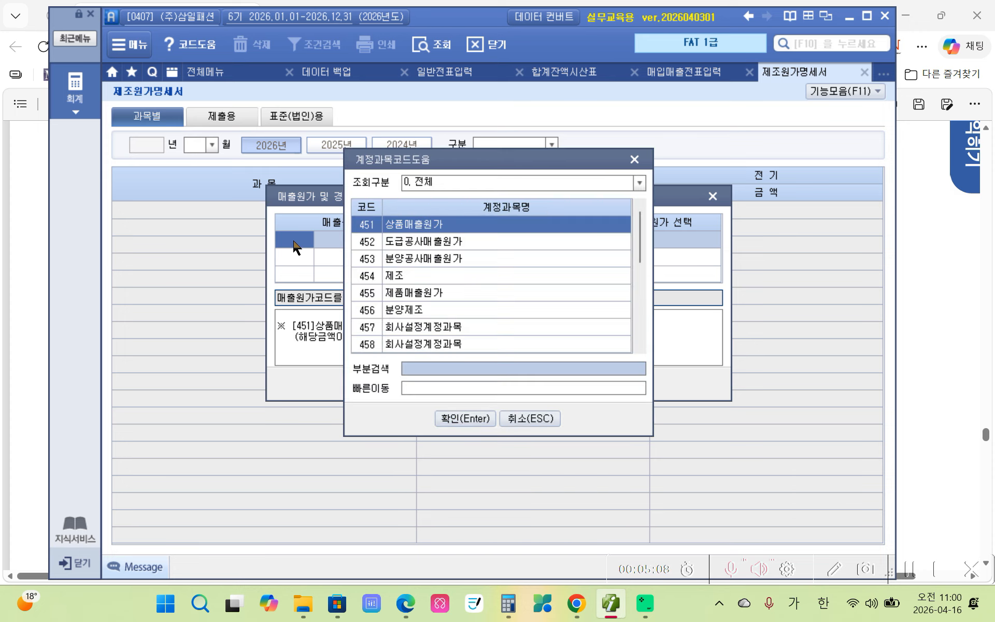
{"action": "left_click", "coordinate": [378, 278]}
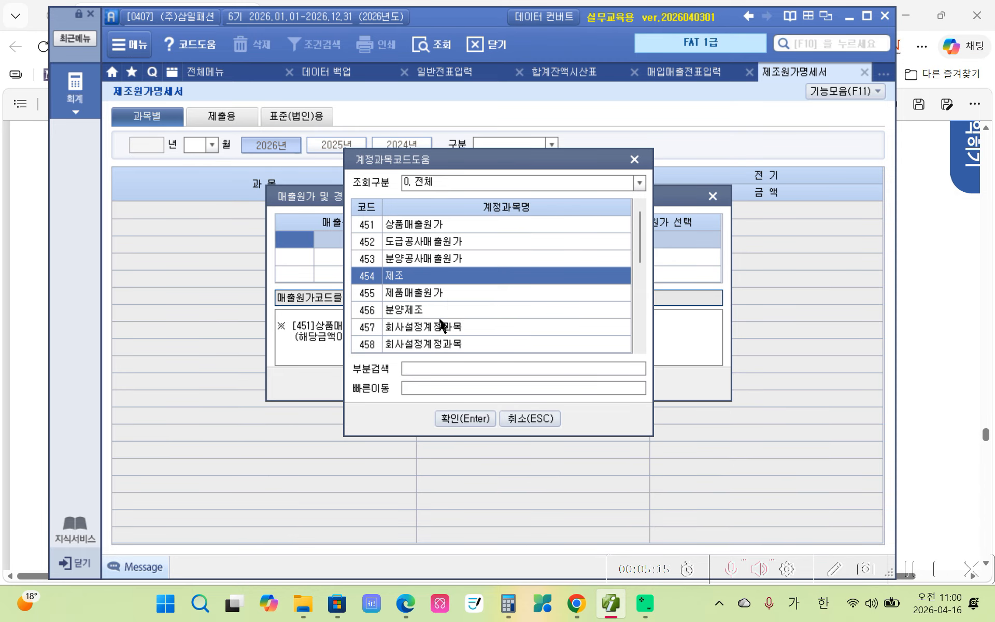
{"action": "scroll", "coordinate": [444, 327], "scroll_direction": "down", "scroll_amount": 4}
{"action": "scroll", "coordinate": [452, 264], "scroll_direction": "up", "scroll_amount": 4}
{"action": "left_click", "coordinate": [444, 419]}
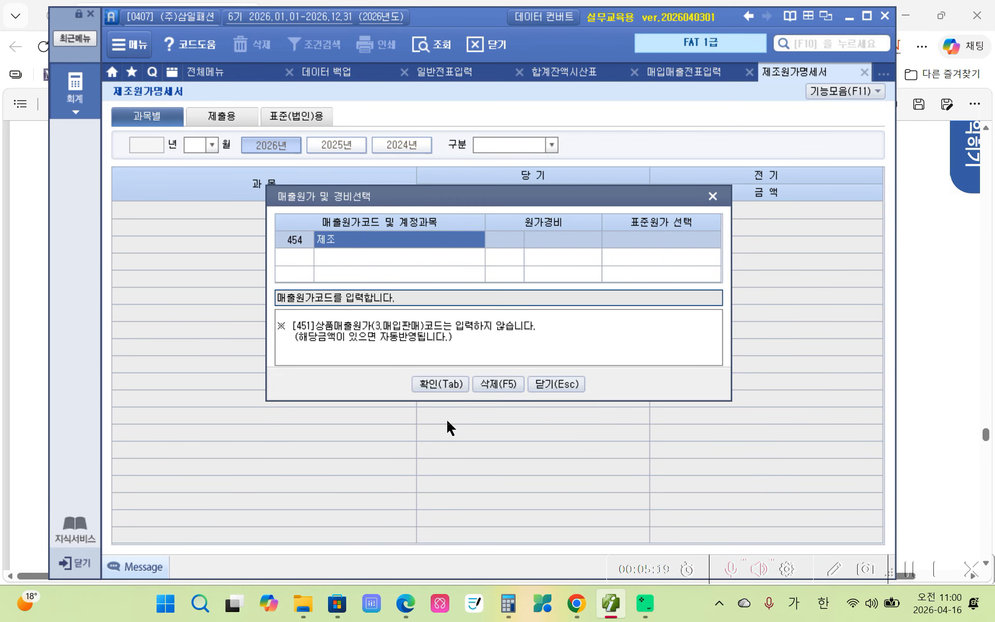
Set 원가경비 to 1 (500번대) with 제조 as 표준원가, and query the 제조원가명세서 for month 12.
{"action": "left_click", "coordinate": [508, 241]}
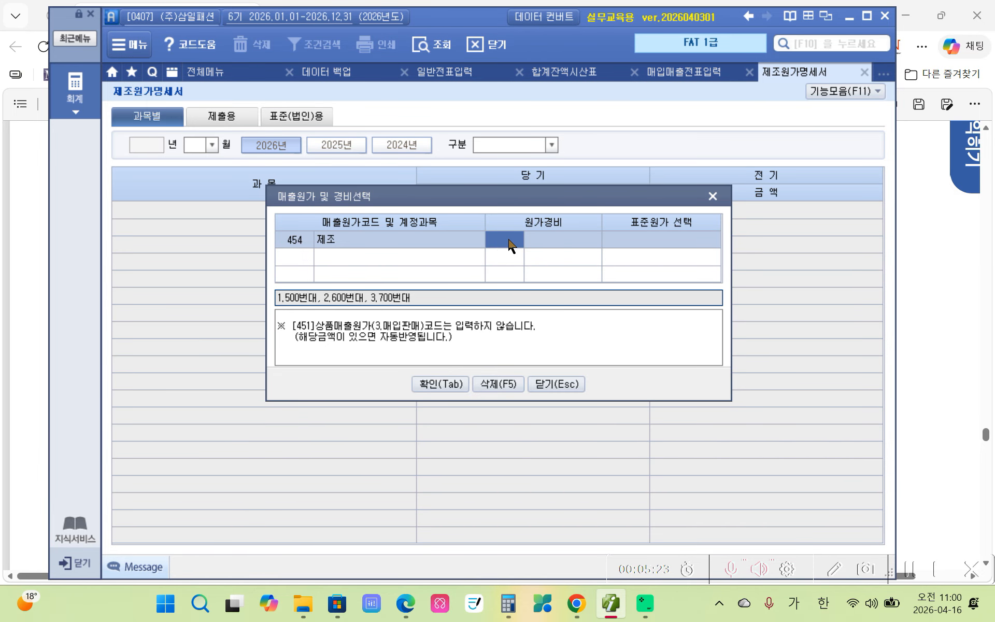
{"action": "type", "text": "1"}
{"action": "key", "text": "Return"}
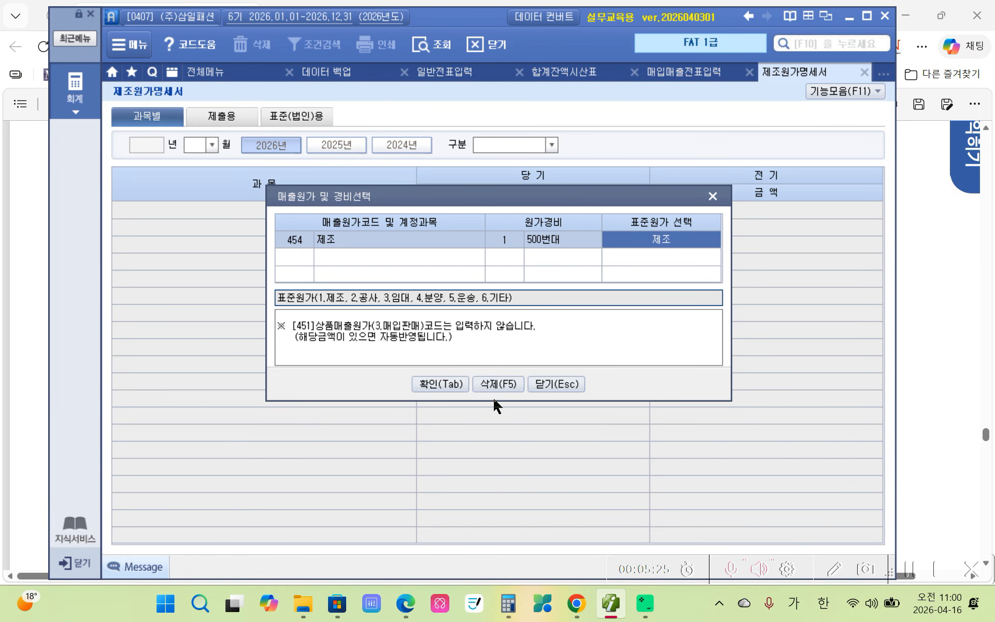
{"action": "left_click", "coordinate": [435, 384]}
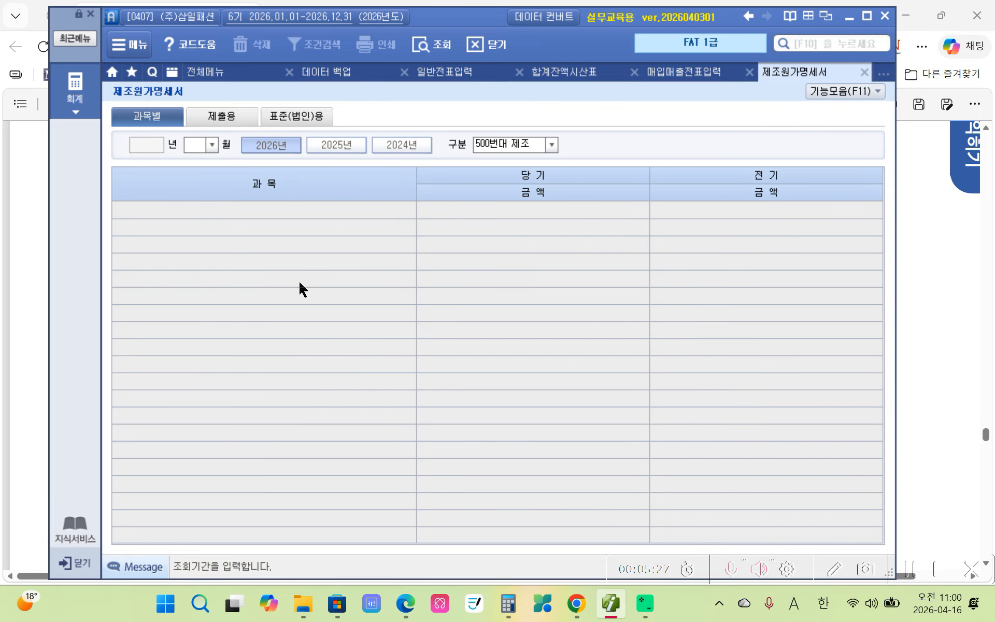
{"action": "type", "text": "12"}
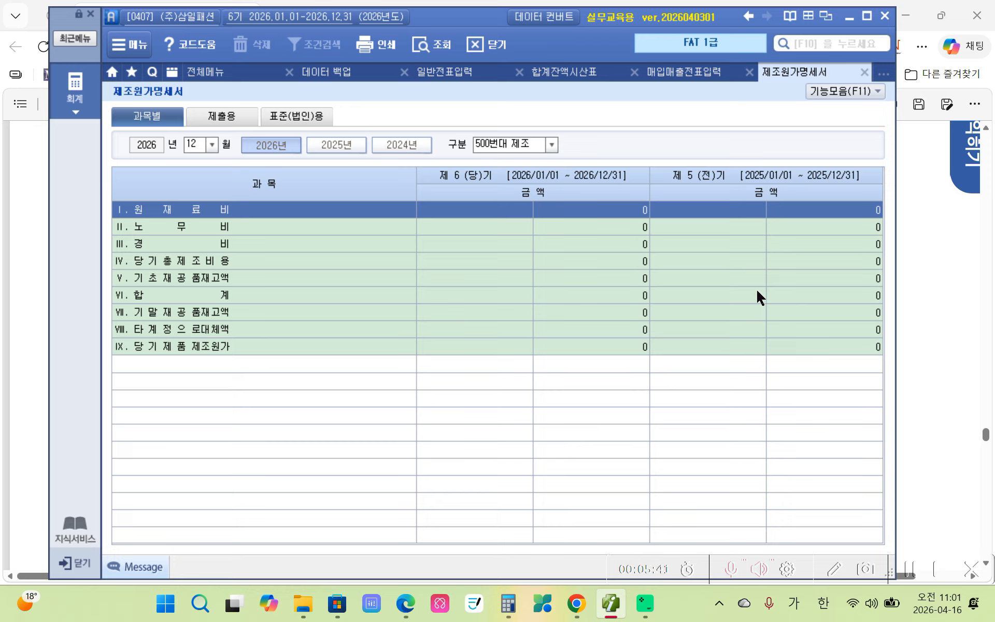
{"action": "left_click", "coordinate": [637, 241]}
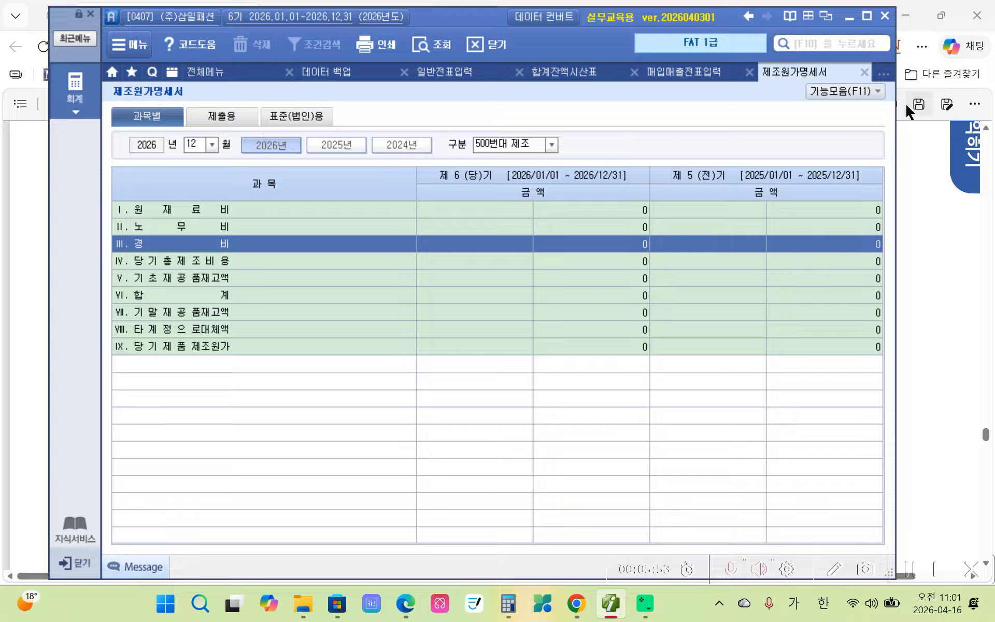
Close the 제조원가명세서, 매입매출전표입력 and 합계잔액시산표 screens to return to 일반전표입력.
{"action": "left_click", "coordinate": [863, 73]}
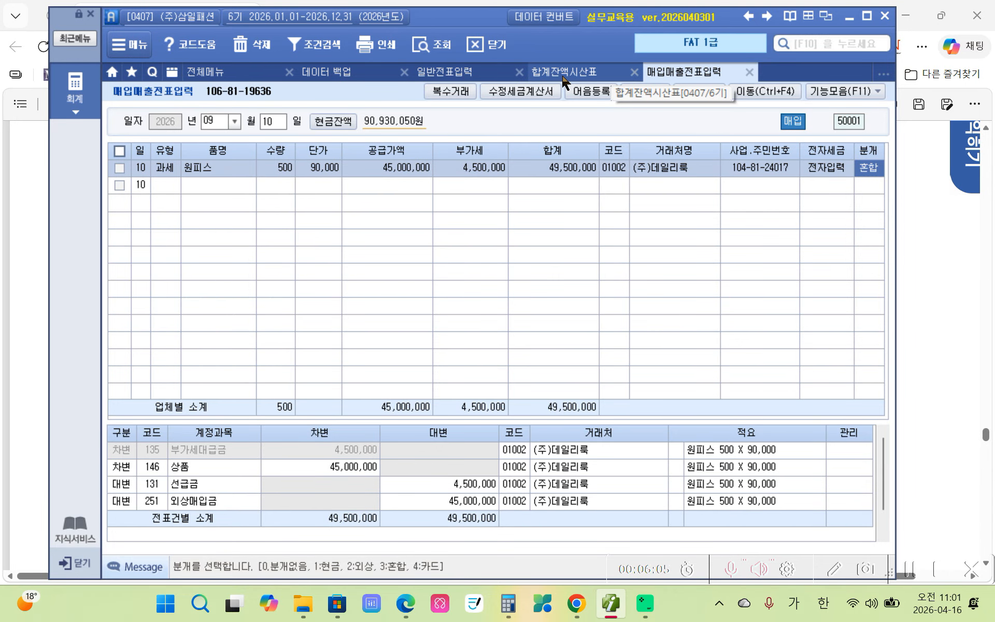
{"action": "left_click", "coordinate": [749, 72]}
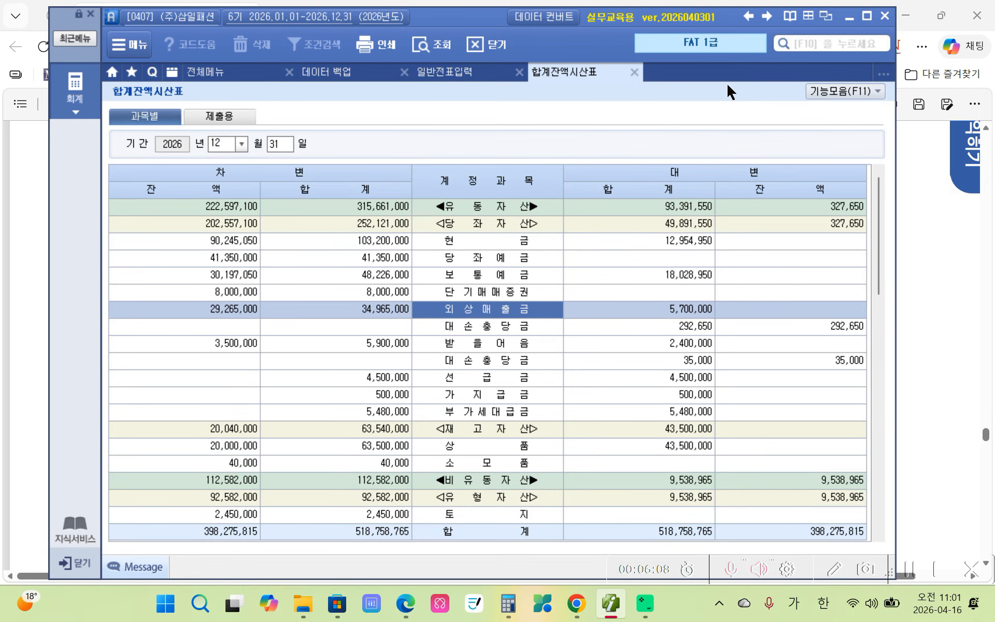
{"action": "left_click", "coordinate": [634, 72]}
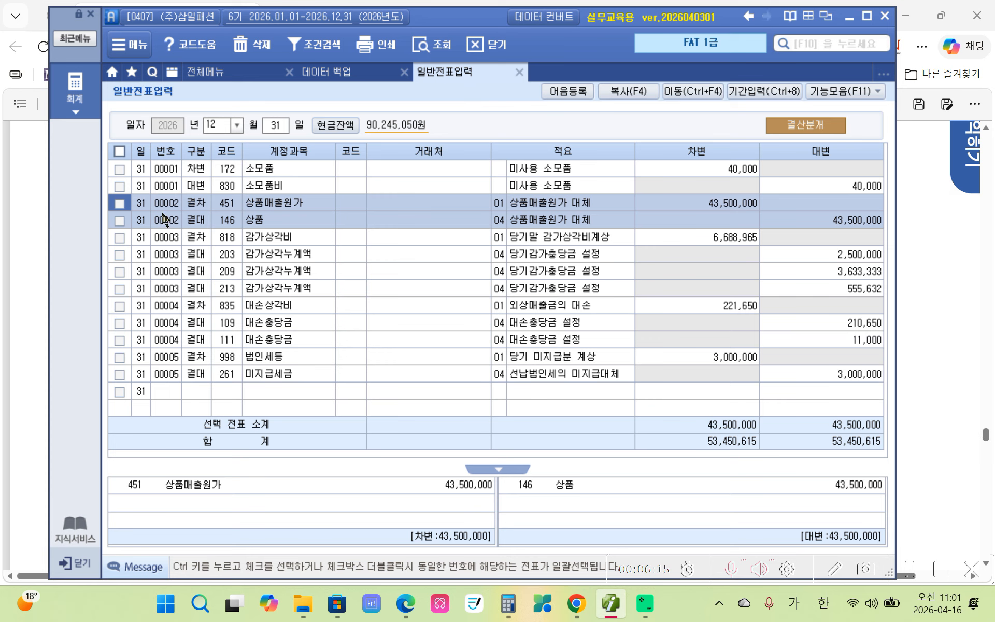
Examine voucher 00005 briefly, and review the 결차 상품매출원가 and 결대 상품 lines of voucher 00002.
{"action": "left_click", "coordinate": [171, 375]}
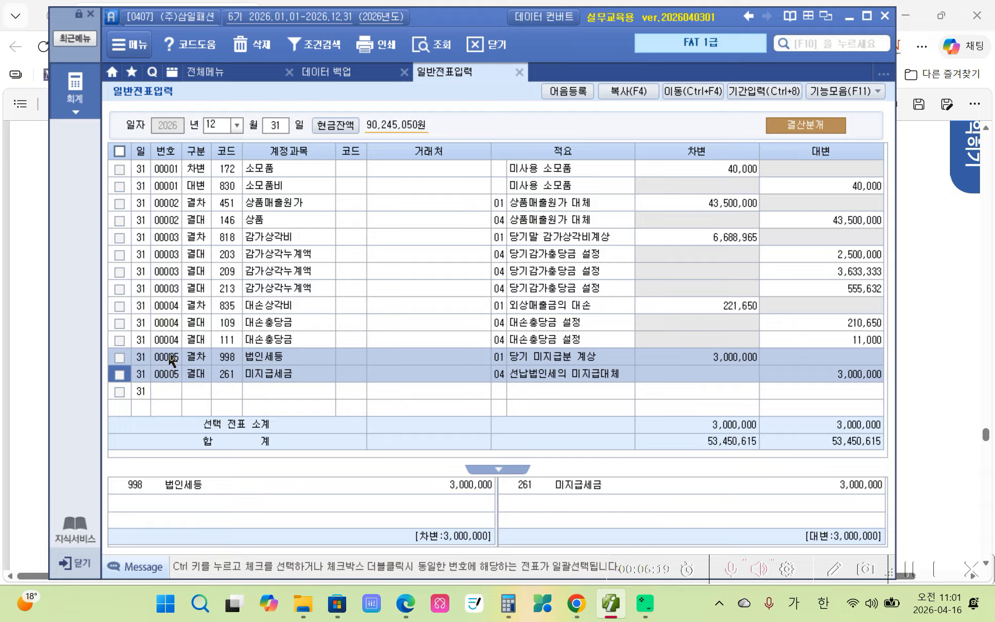
{"action": "left_click", "coordinate": [172, 209]}
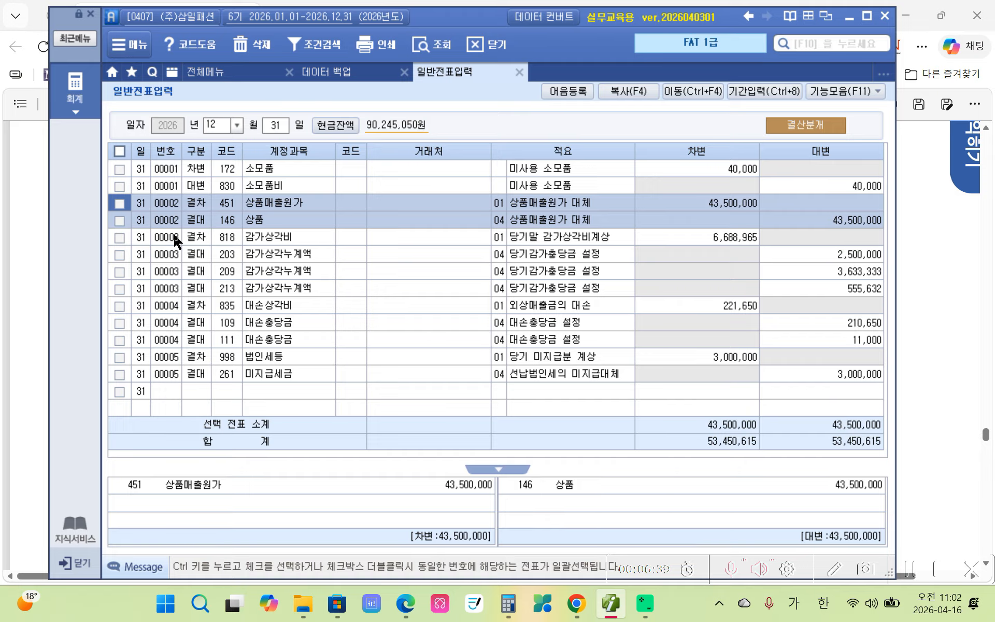
{"action": "left_click", "coordinate": [723, 204]}
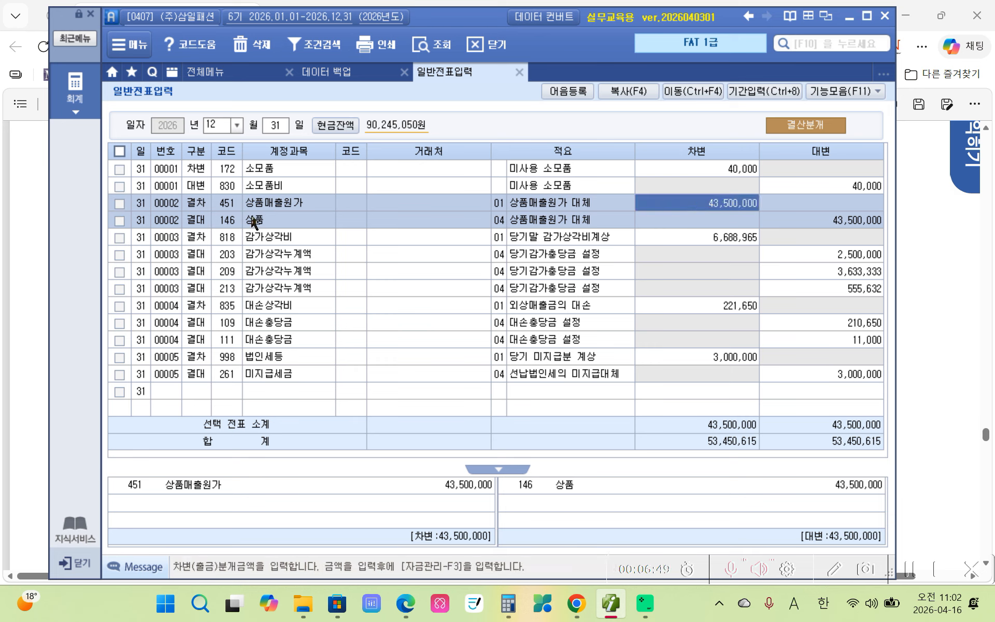
{"action": "left_click", "coordinate": [198, 209]}
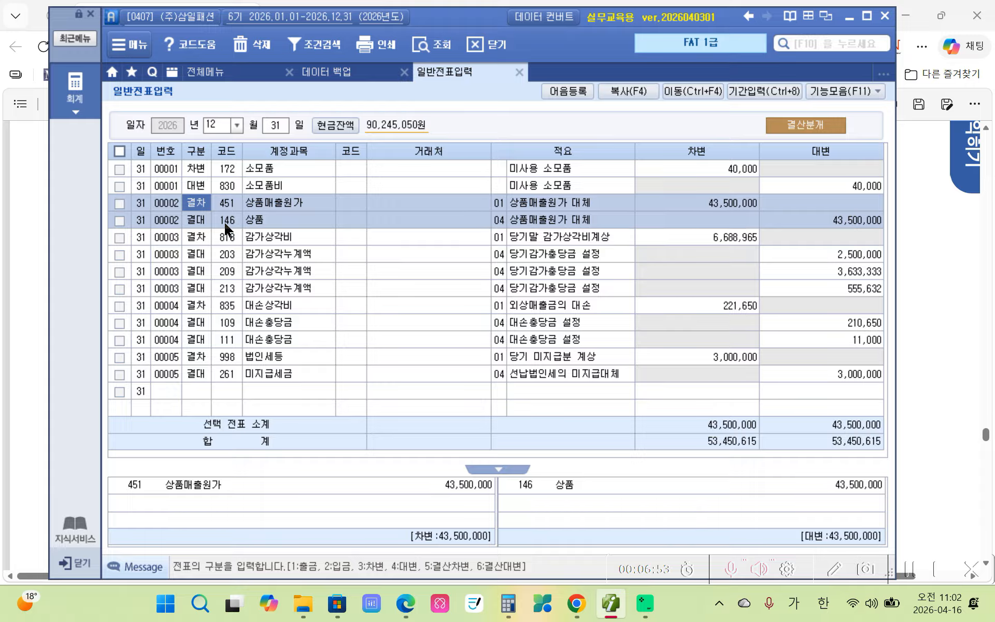
{"action": "key", "text": "Down"}
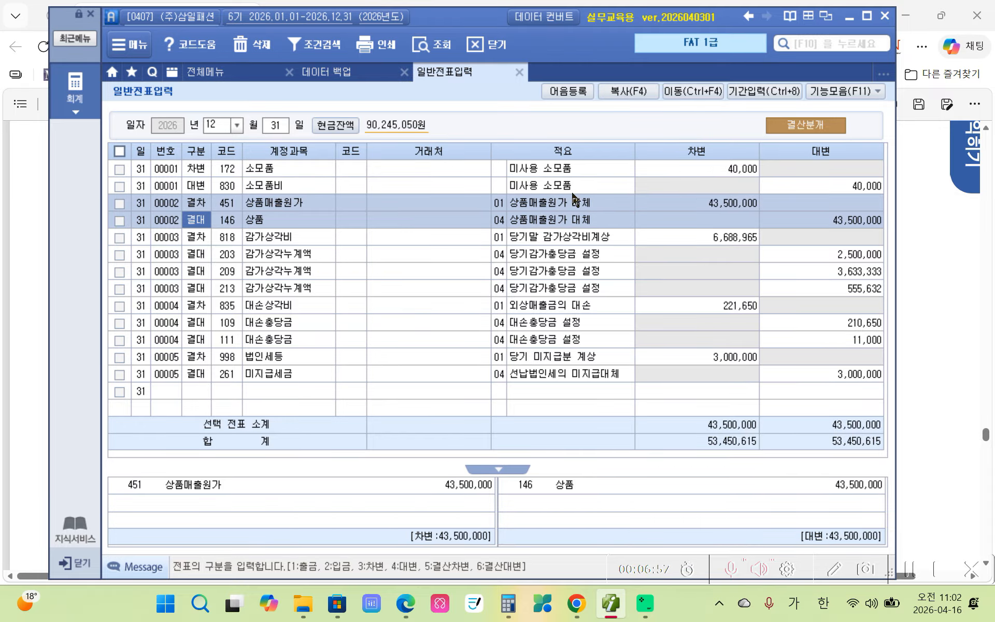
{"action": "left_click", "coordinate": [199, 207]}
{"action": "left_click", "coordinate": [198, 227]}
{"action": "left_click", "coordinate": [197, 203]}
{"action": "left_click", "coordinate": [195, 218]}
{"action": "left_click", "coordinate": [201, 204]}
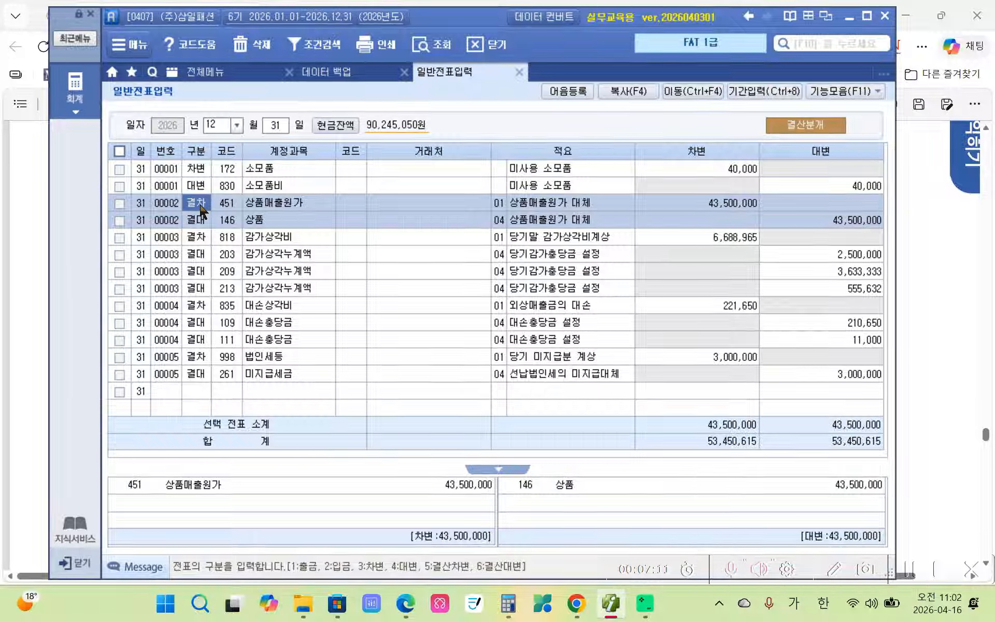
{"action": "left_click", "coordinate": [199, 221]}
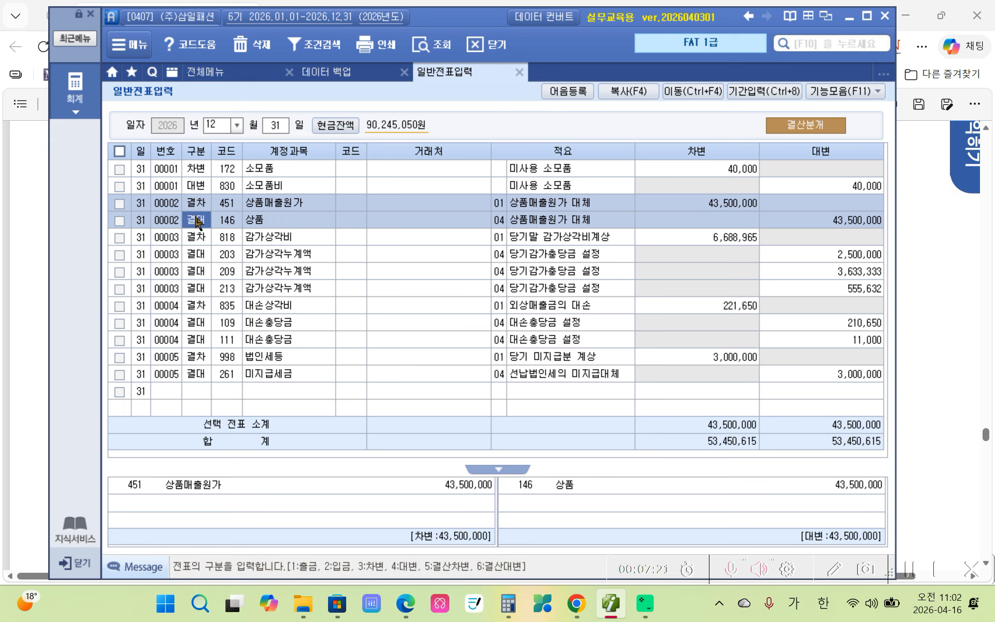
{"action": "left_click", "coordinate": [202, 207]}
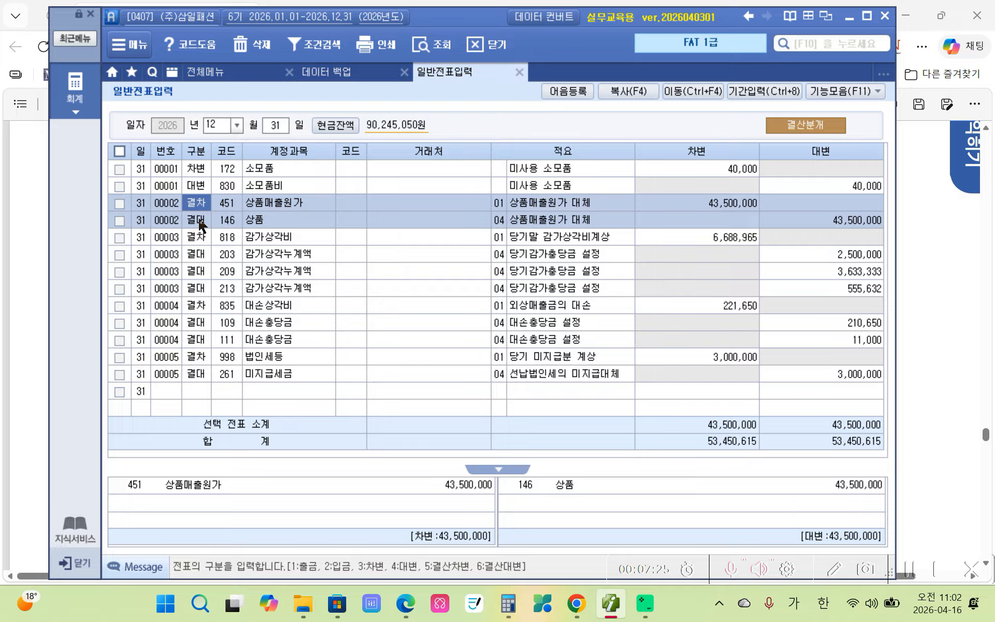
{"action": "left_click", "coordinate": [201, 223]}
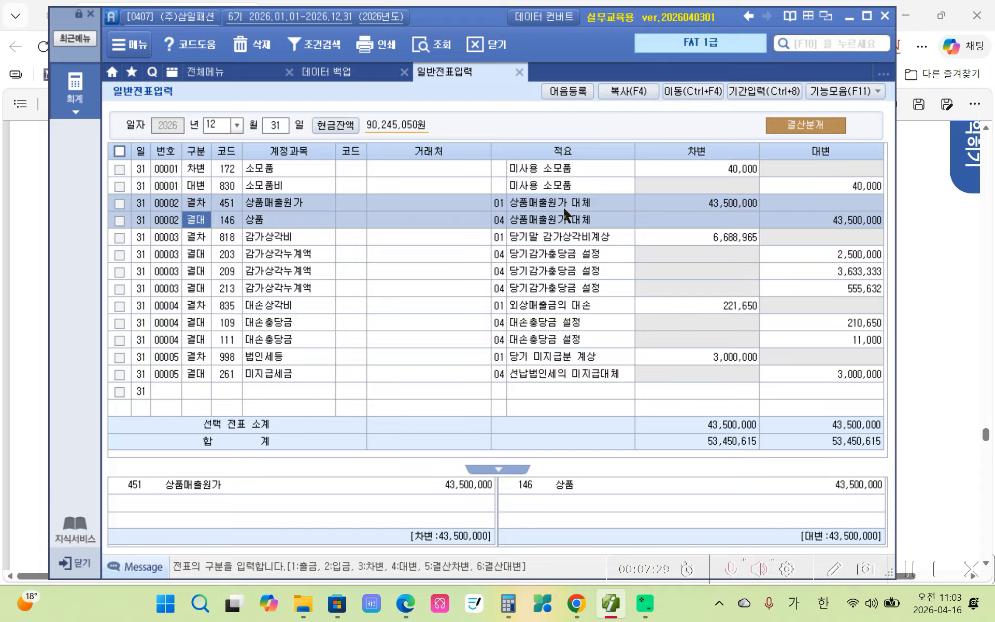
{"action": "left_click", "coordinate": [697, 208]}
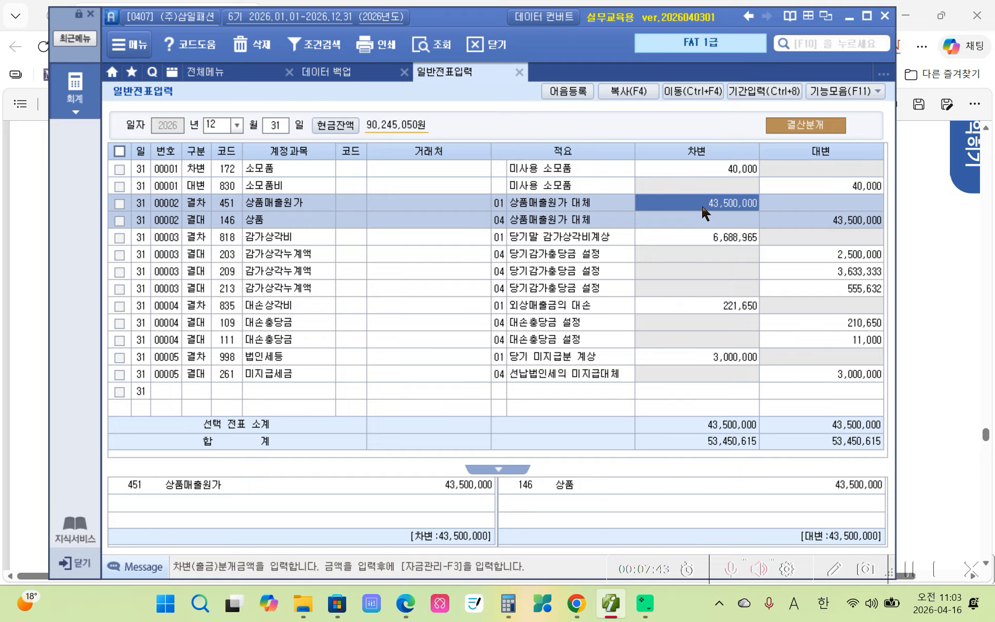
{"action": "left_click", "coordinate": [212, 221]}
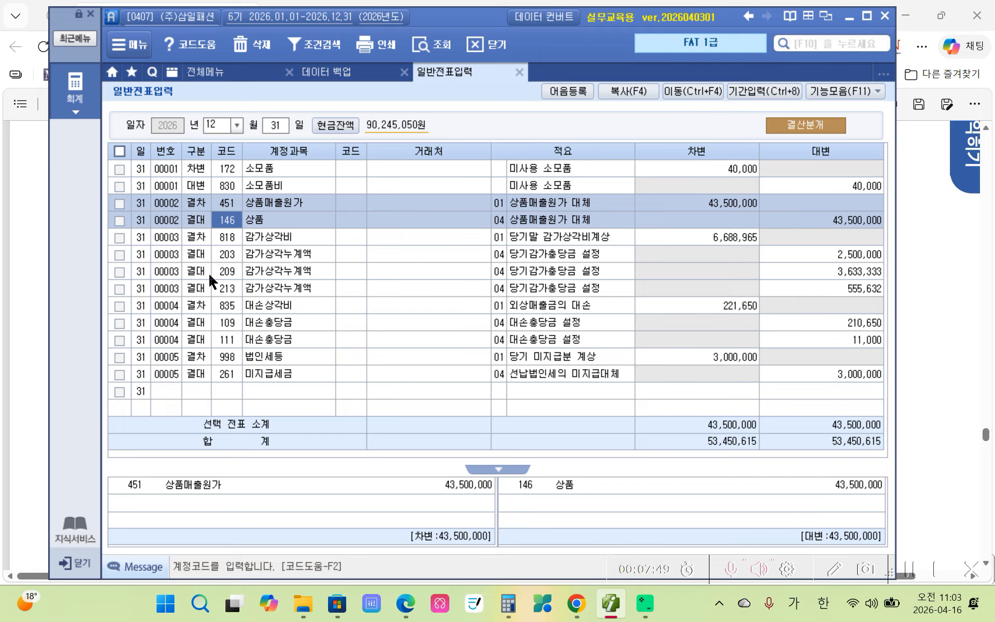
Examine voucher 00003, comparing the 감가상각비 debit with the 감가상각누계액 lines for codes 203, 209 and 213.
{"action": "left_click", "coordinate": [177, 253]}
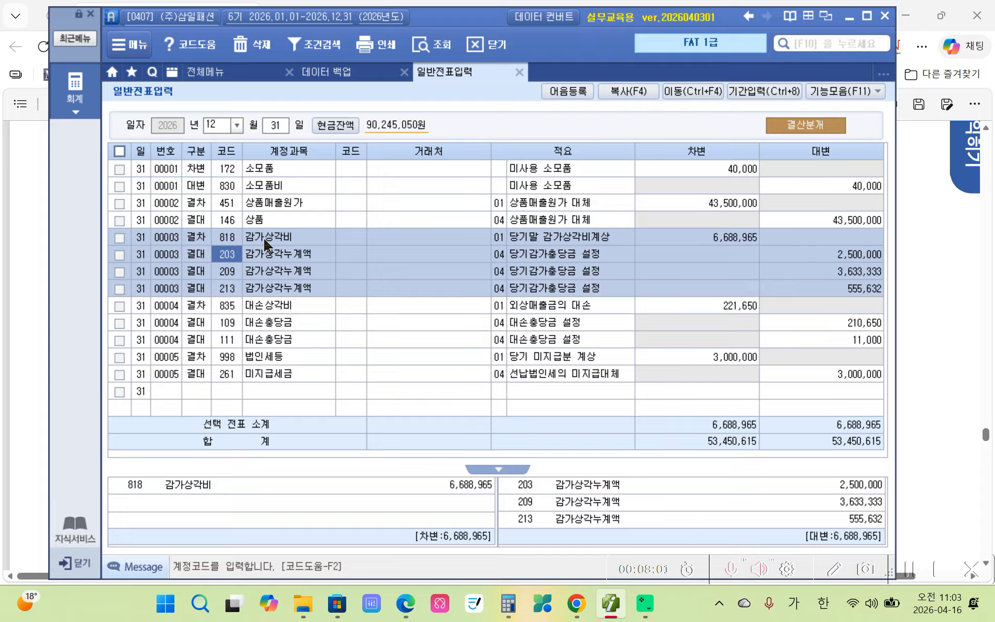
{"action": "left_click", "coordinate": [715, 244]}
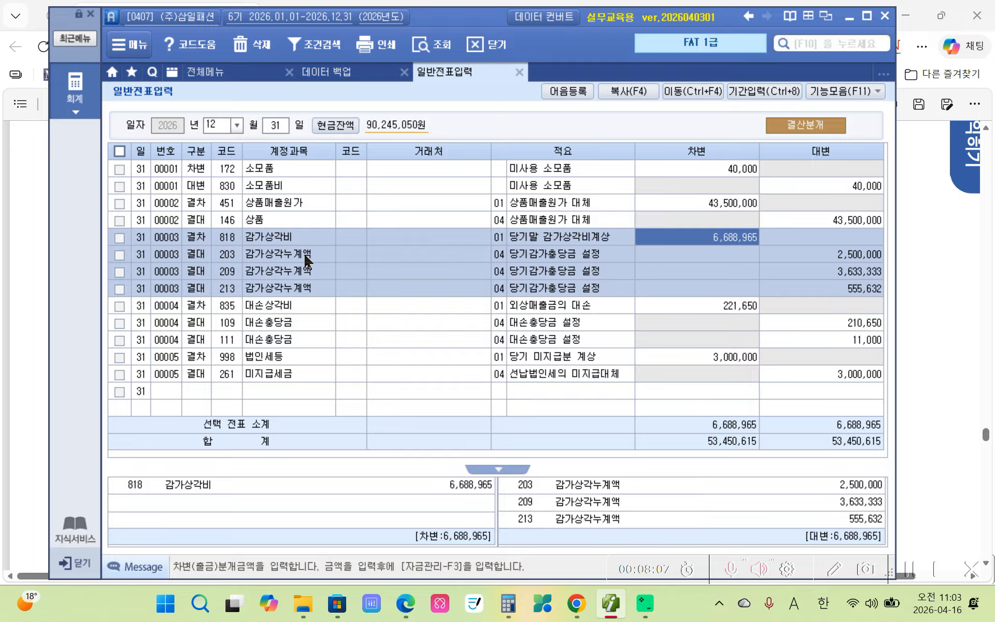
{"action": "left_click", "coordinate": [234, 261]}
{"action": "left_click", "coordinate": [232, 270]}
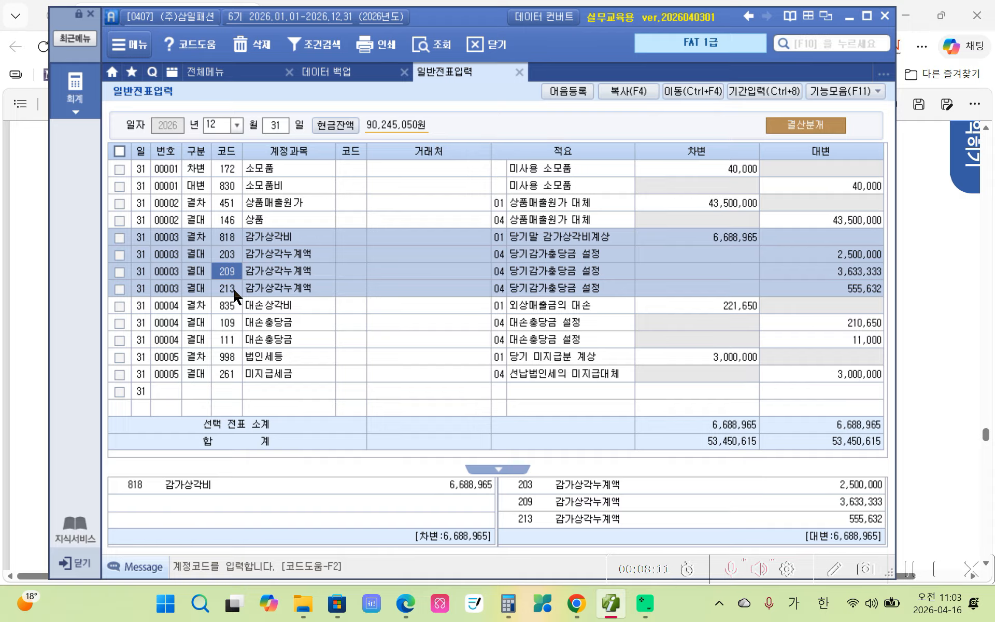
{"action": "left_click", "coordinate": [238, 259]}
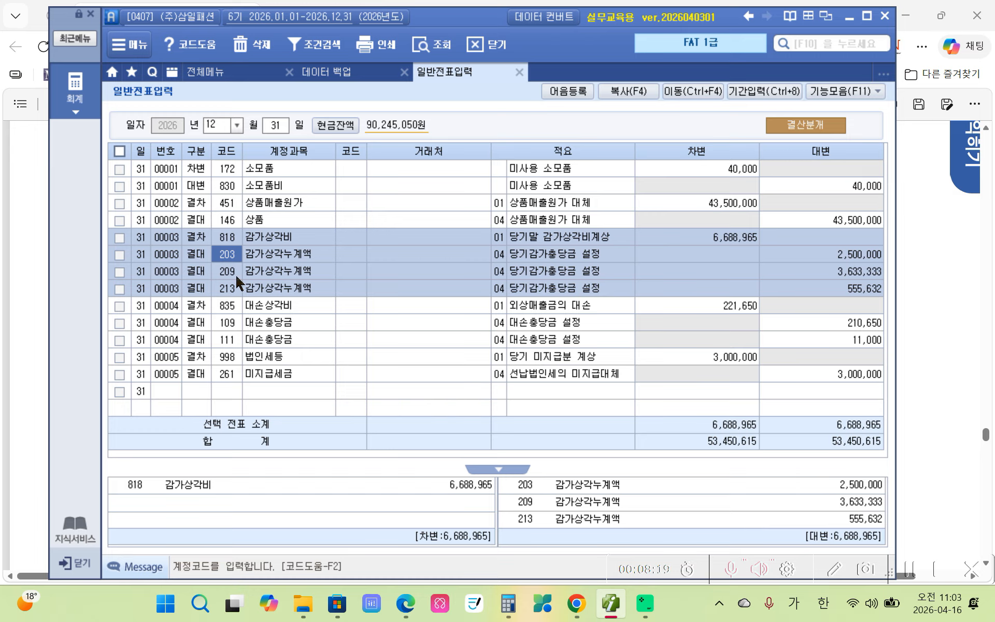
Review the credit amounts of the 감가상각누계액 lines against the 감가상각비 debit in voucher 00003.
{"action": "left_click", "coordinate": [217, 270]}
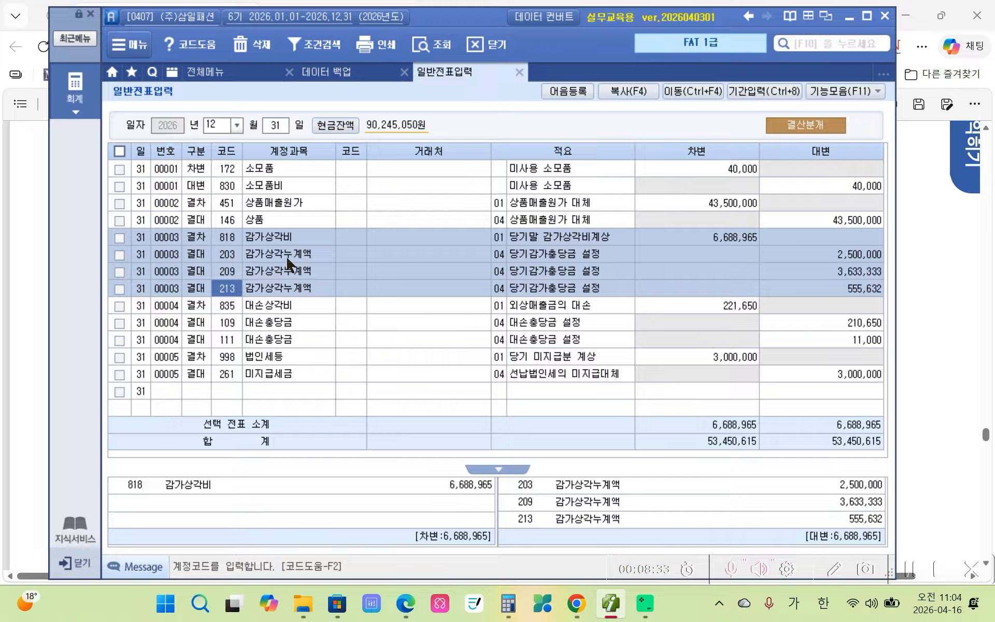
{"action": "left_click", "coordinate": [809, 254]}
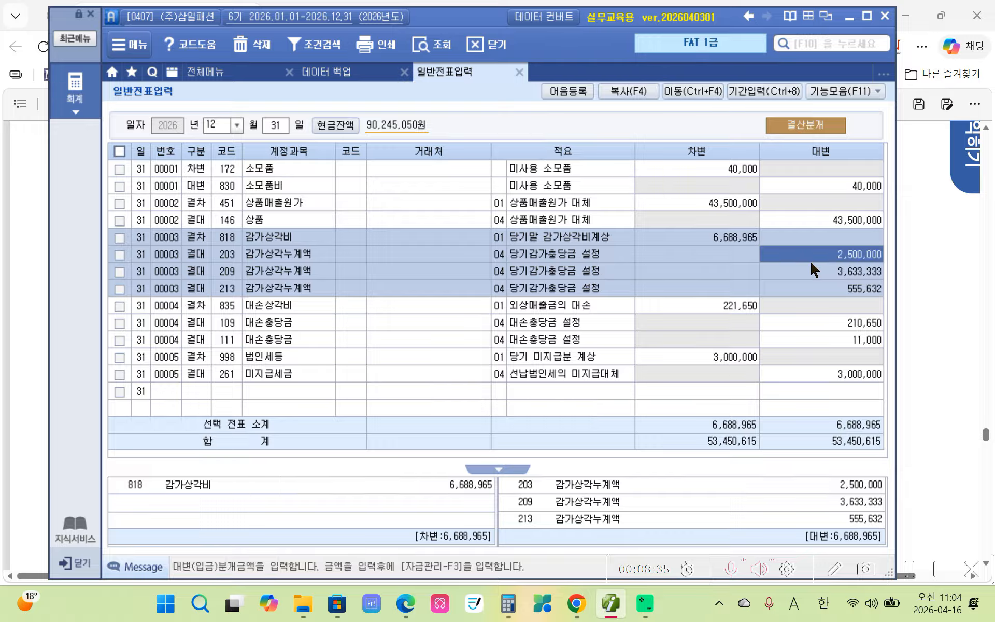
{"action": "left_click", "coordinate": [811, 267]}
{"action": "left_click", "coordinate": [812, 293]}
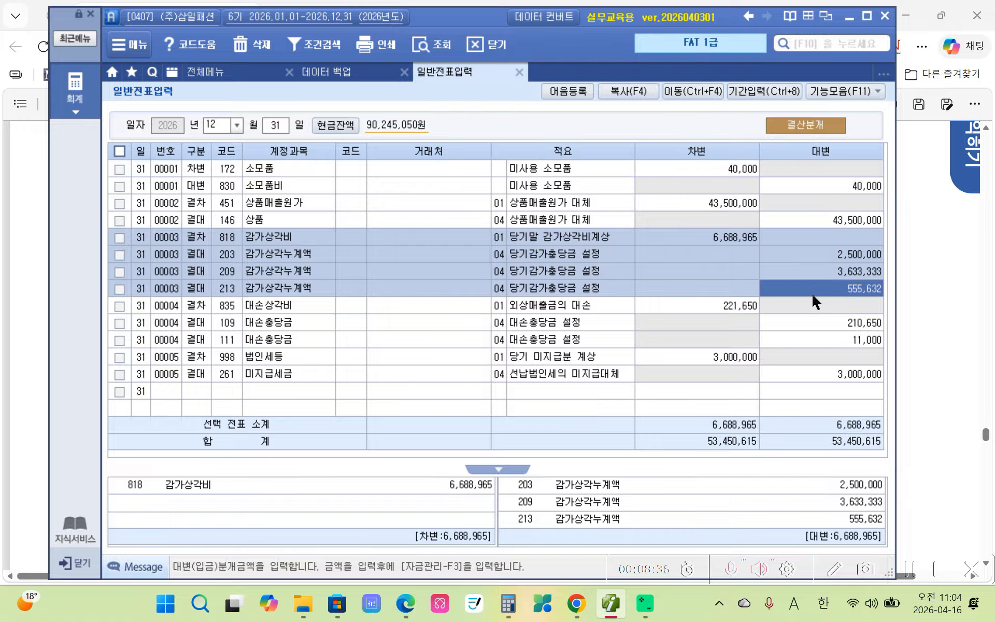
{"action": "left_click", "coordinate": [711, 242]}
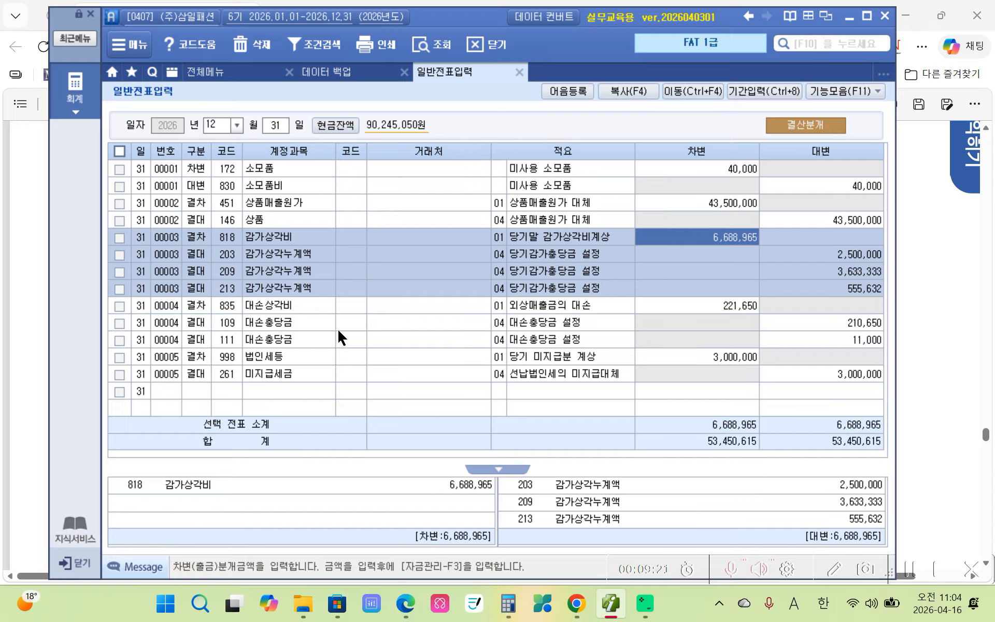
{"action": "left_click", "coordinate": [209, 287]}
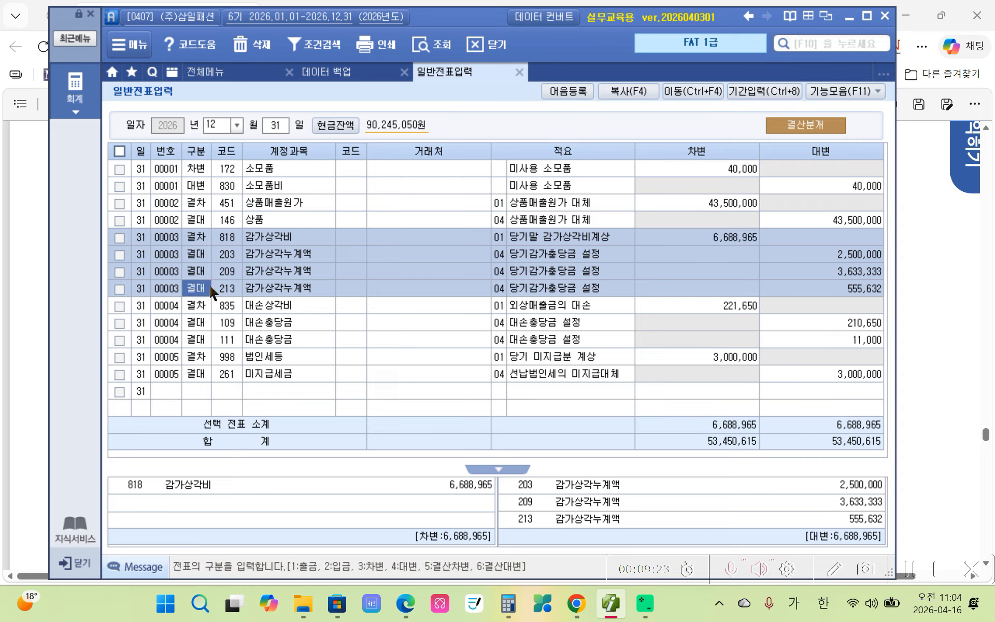
{"action": "left_click", "coordinate": [251, 249]}
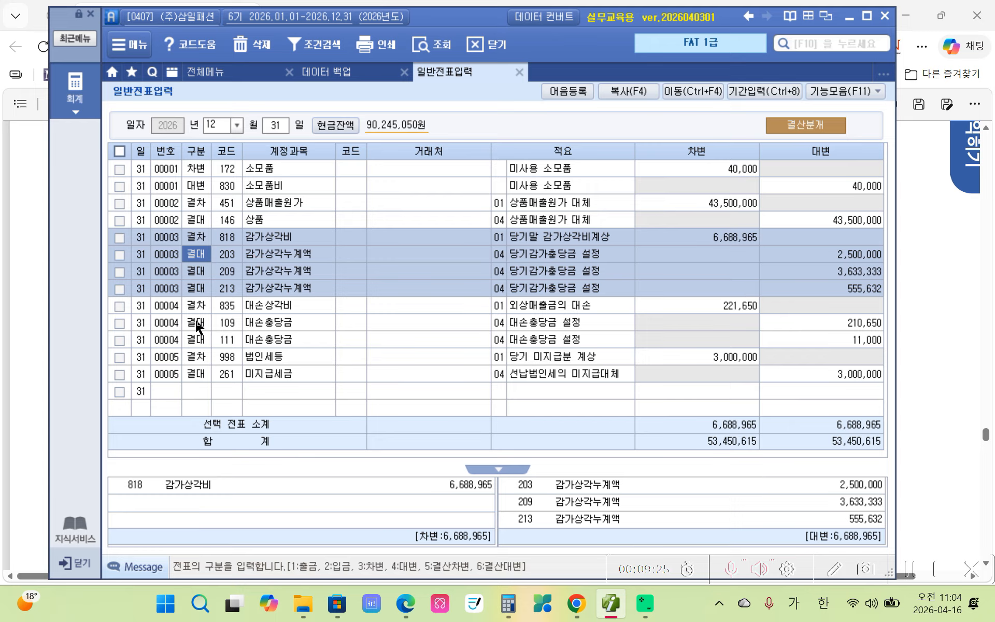
Examine the 결대 대손충당금 lines for codes 109 and 111 in voucher 00004, including their credit amounts.
{"action": "left_click", "coordinate": [183, 323]}
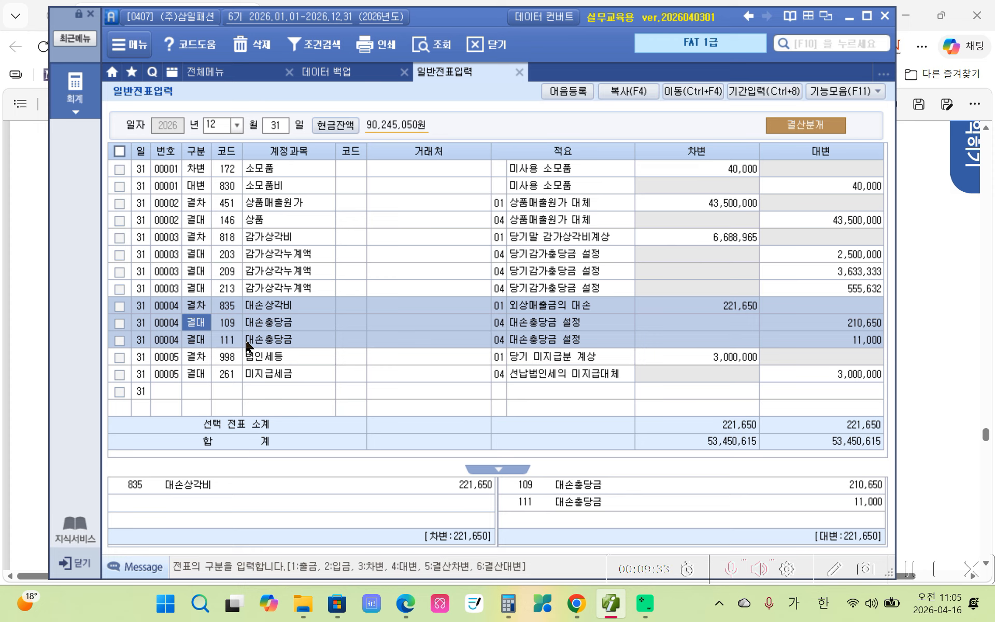
{"action": "left_click", "coordinate": [223, 326]}
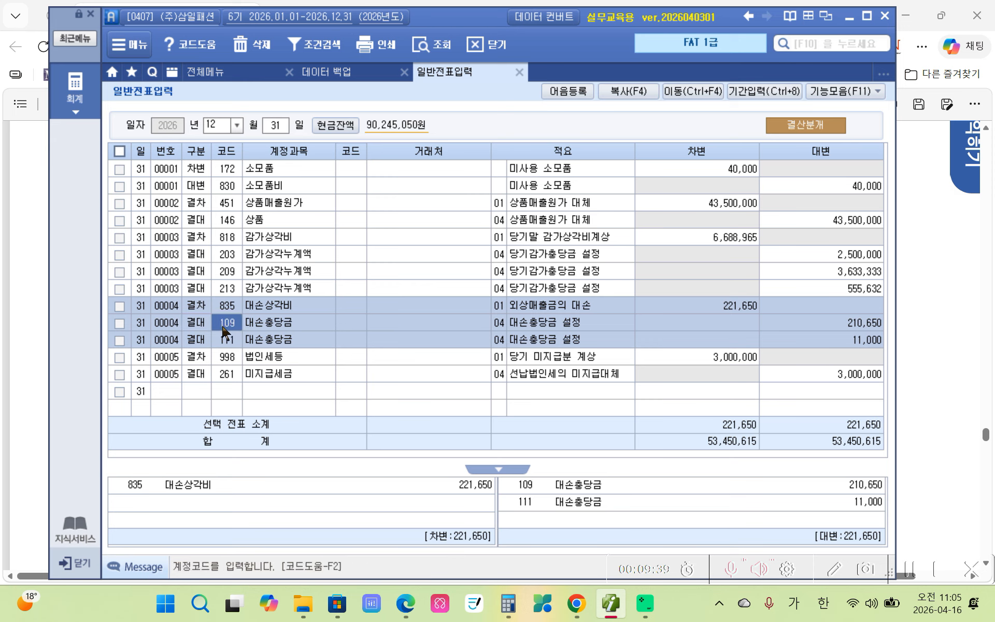
{"action": "left_click", "coordinate": [857, 327]}
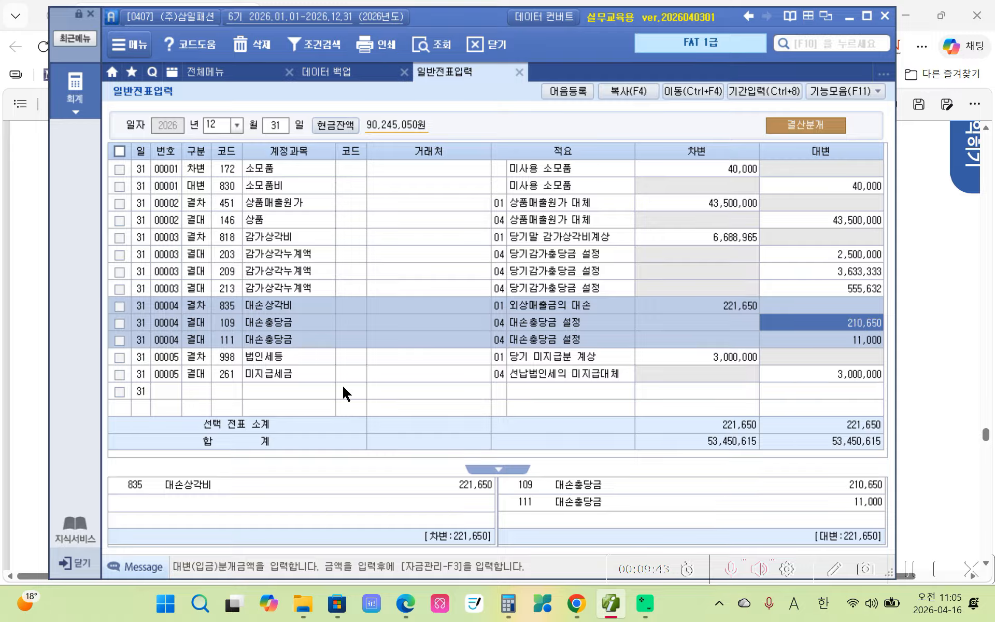
{"action": "left_click", "coordinate": [235, 341]}
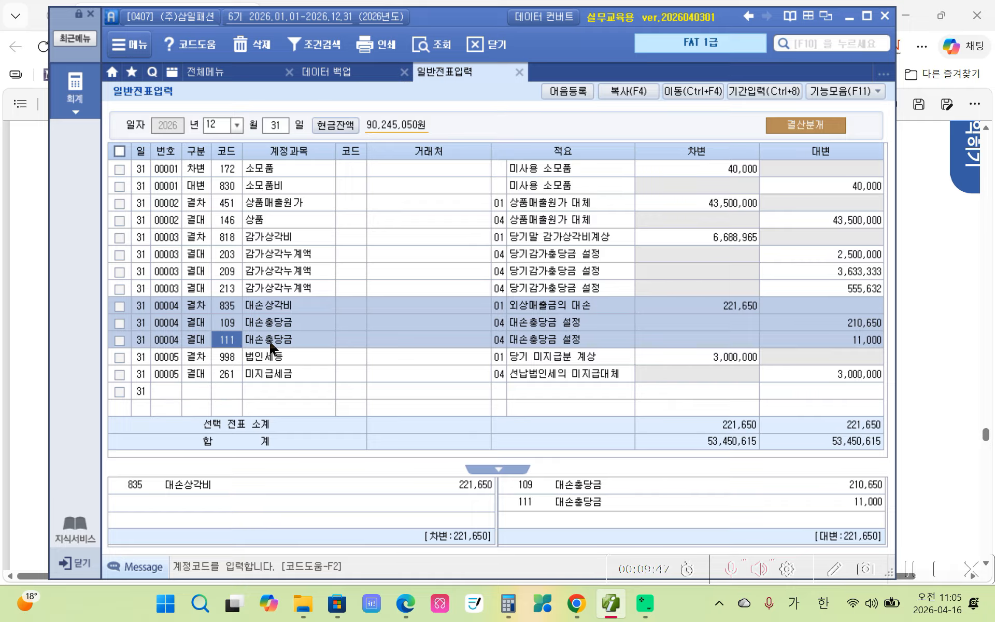
{"action": "left_click", "coordinate": [864, 342]}
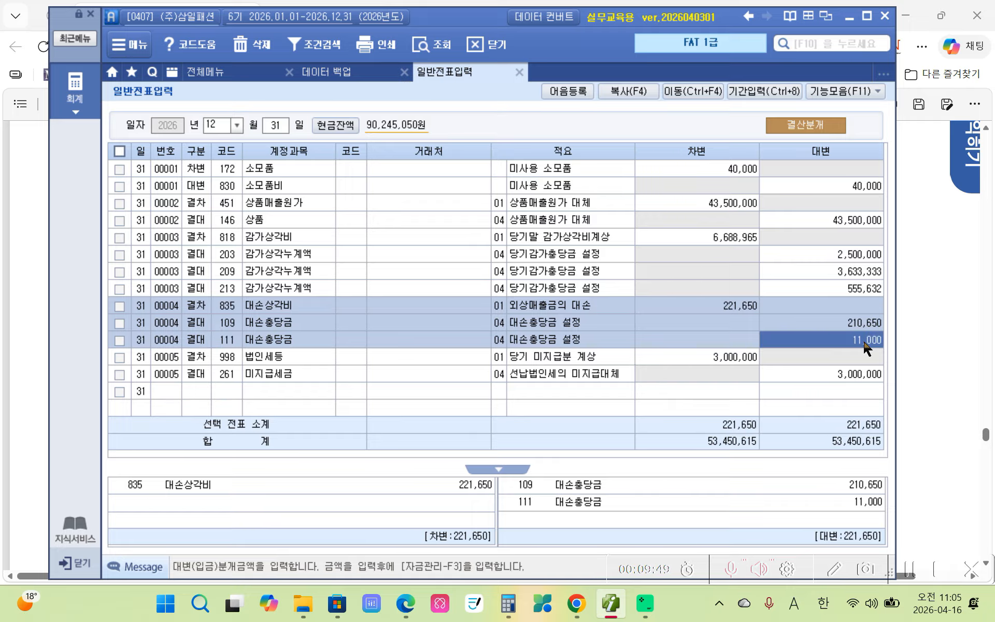
Compare the two 대손충당금 credit amounts with each other and with the 대손상각비 debit in voucher 00004.
{"action": "left_click", "coordinate": [846, 321]}
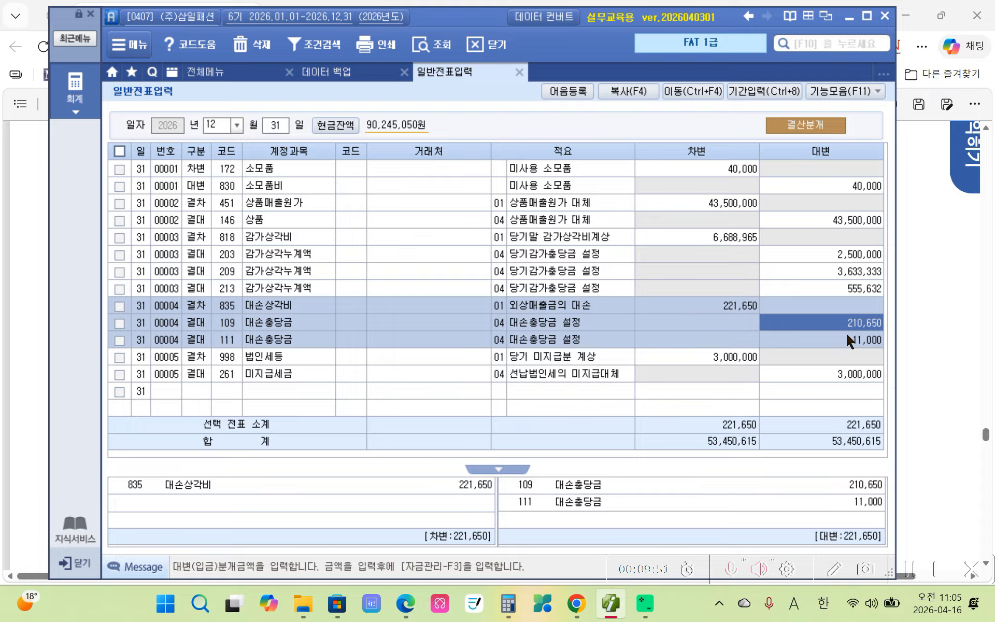
{"action": "left_click", "coordinate": [847, 337]}
{"action": "left_click", "coordinate": [848, 321]}
{"action": "left_click", "coordinate": [851, 337]}
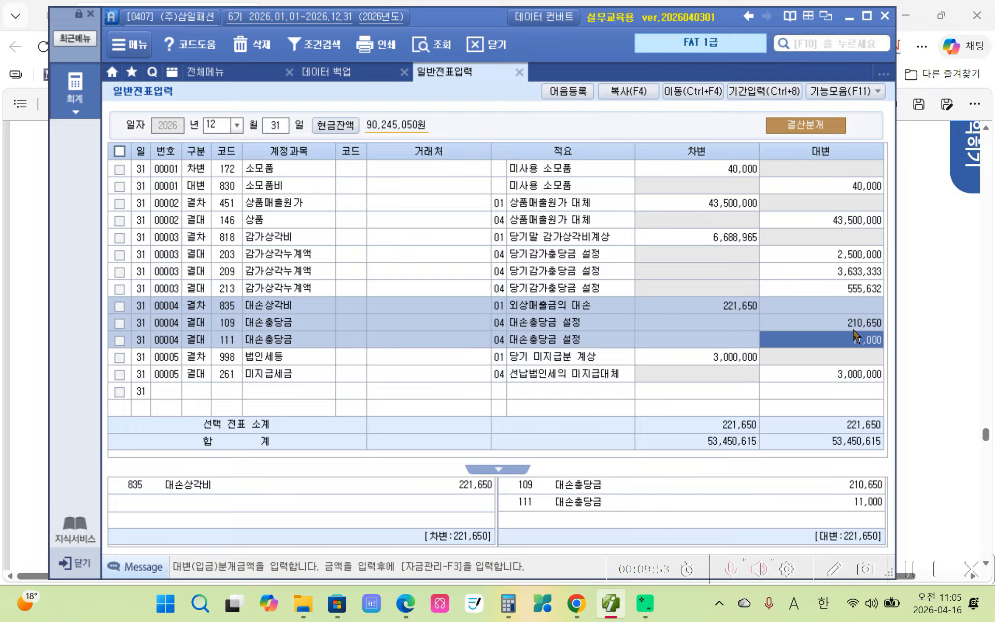
{"action": "left_click", "coordinate": [853, 327]}
{"action": "left_click", "coordinate": [852, 344]}
{"action": "left_click", "coordinate": [852, 326]}
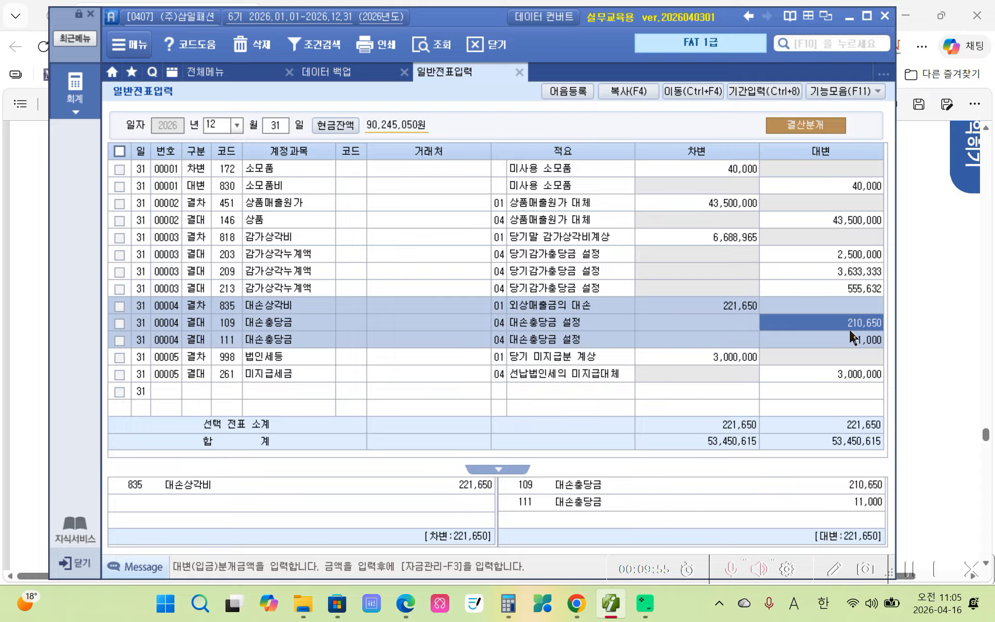
{"action": "left_click", "coordinate": [721, 311]}
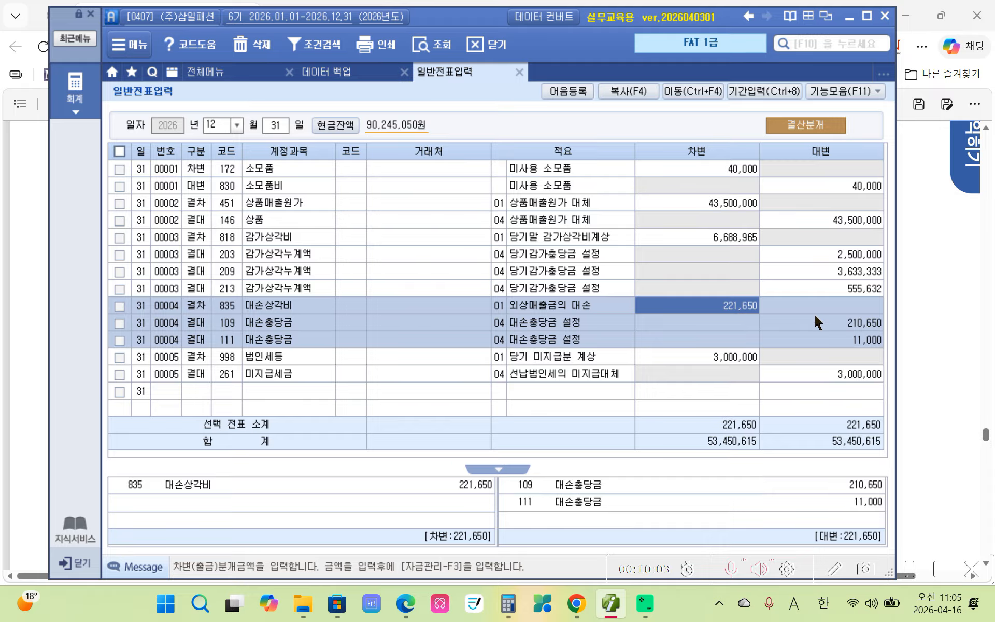
{"action": "left_click", "coordinate": [853, 327]}
{"action": "left_click", "coordinate": [852, 340]}
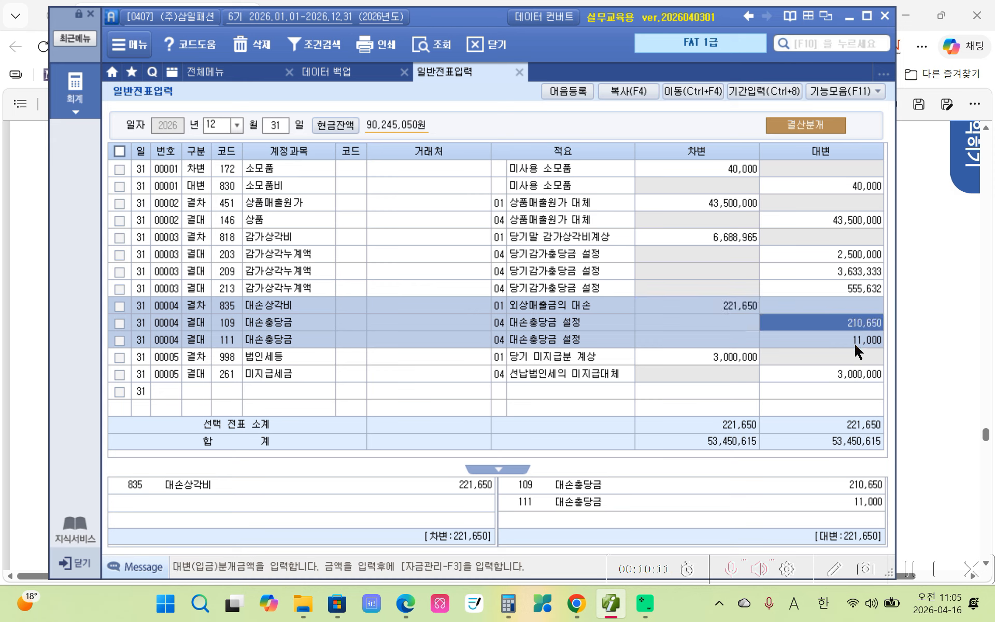
{"action": "left_click", "coordinate": [847, 323]}
{"action": "left_click", "coordinate": [848, 338]}
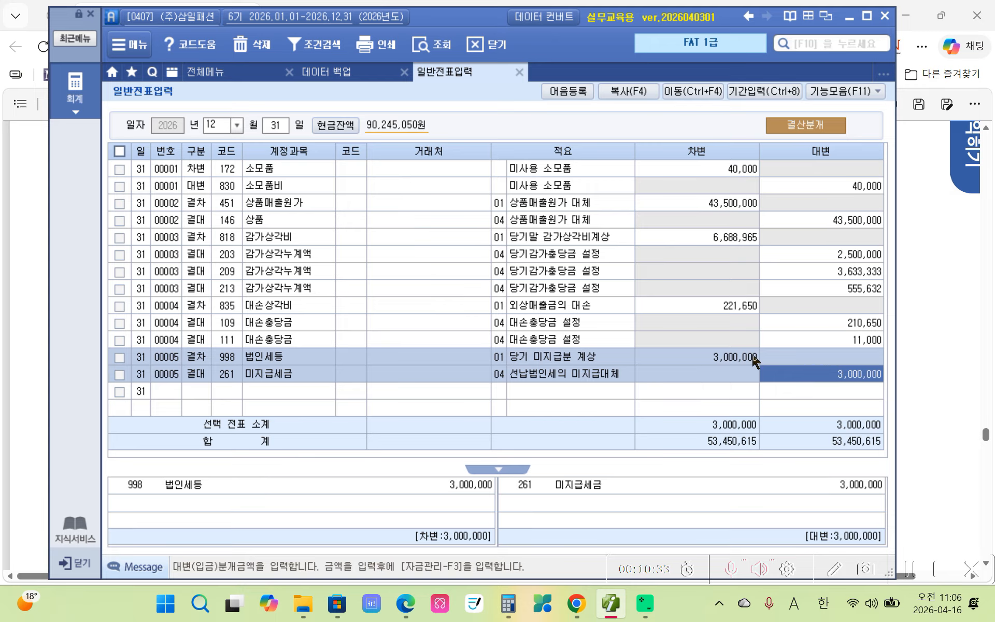
Review the 법인세등 debit and 미지급세금 credit of voucher 00005, and the 결차 entries of vouchers 00002 to 00005.
{"action": "left_click", "coordinate": [735, 356]}
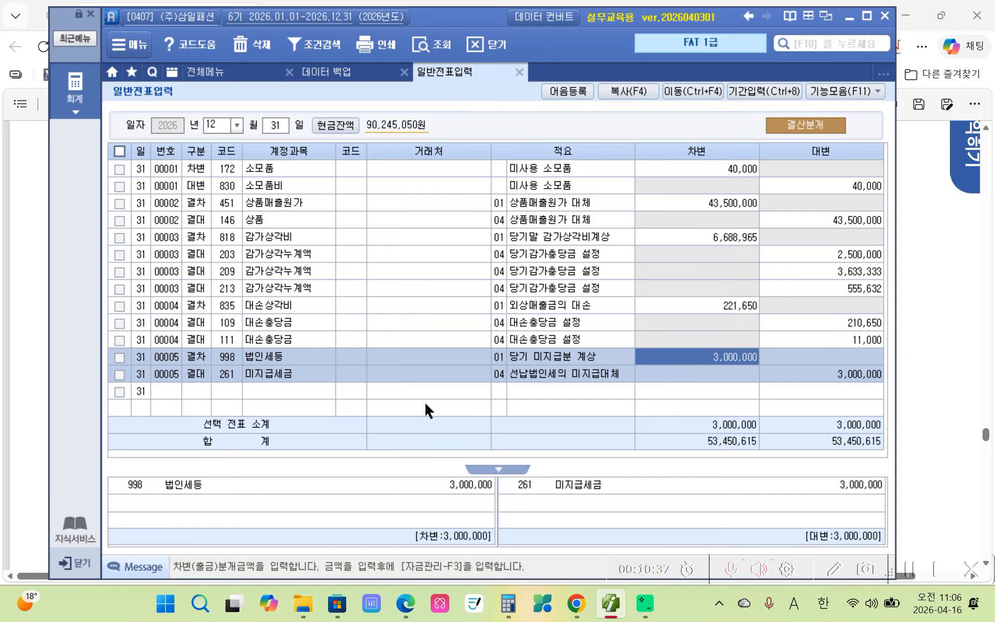
{"action": "left_click", "coordinate": [829, 375]}
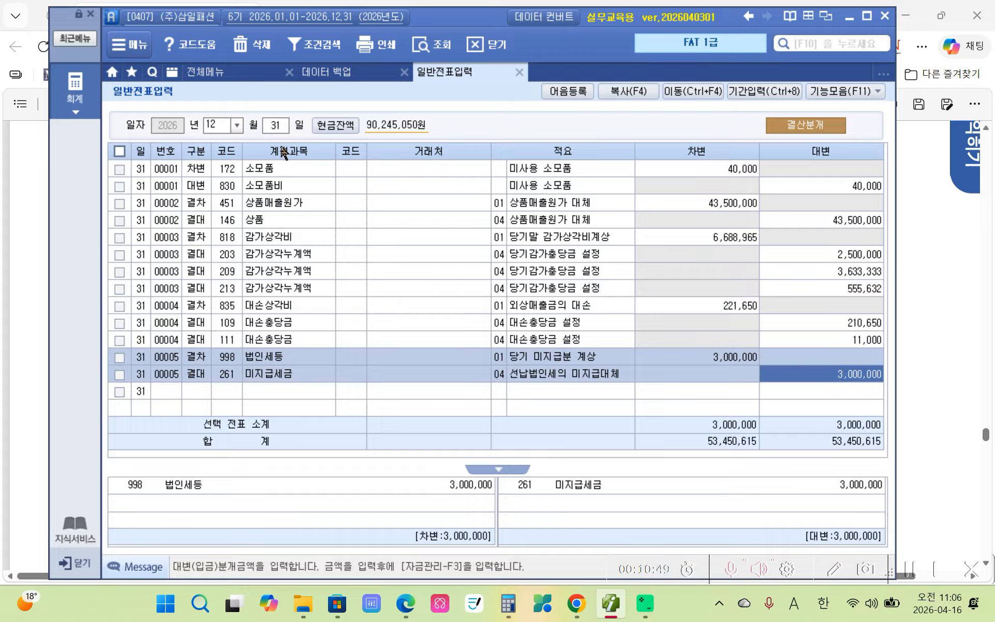
{"action": "left_click", "coordinate": [210, 205]}
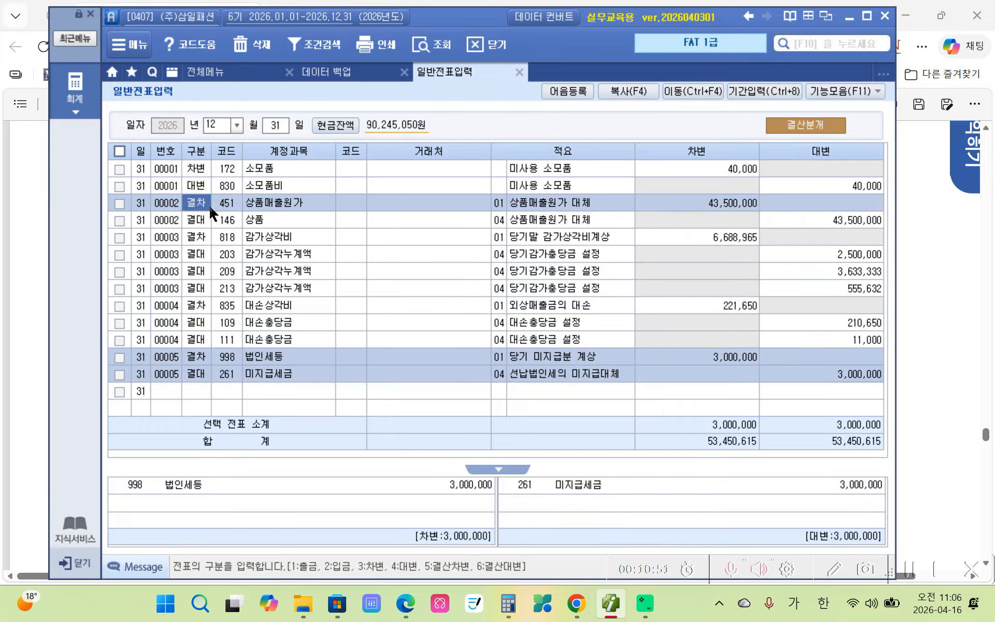
{"action": "left_click", "coordinate": [207, 241]}
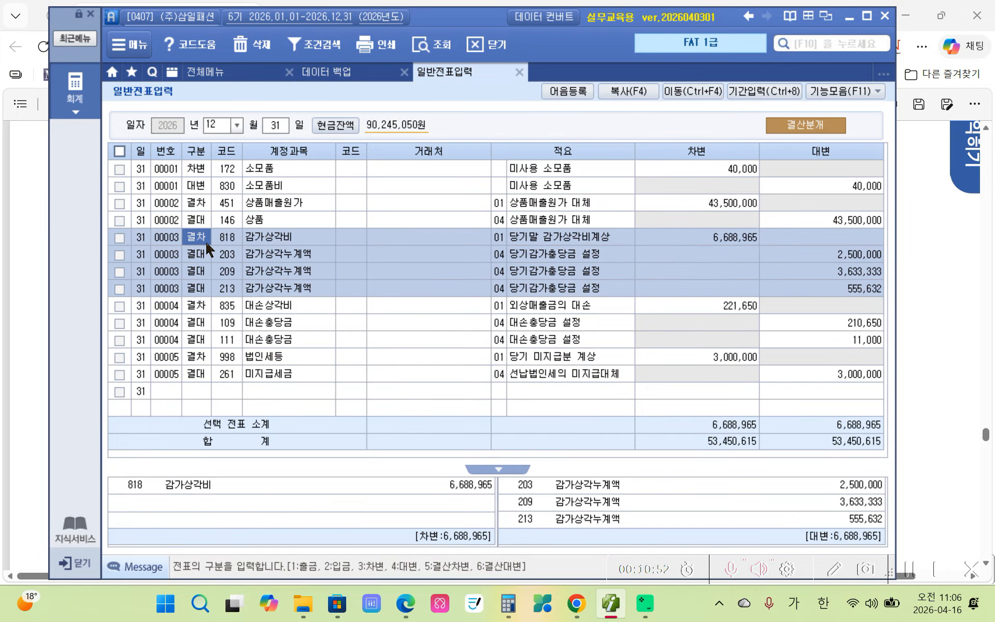
{"action": "left_click", "coordinate": [213, 303]}
{"action": "left_click", "coordinate": [201, 357]}
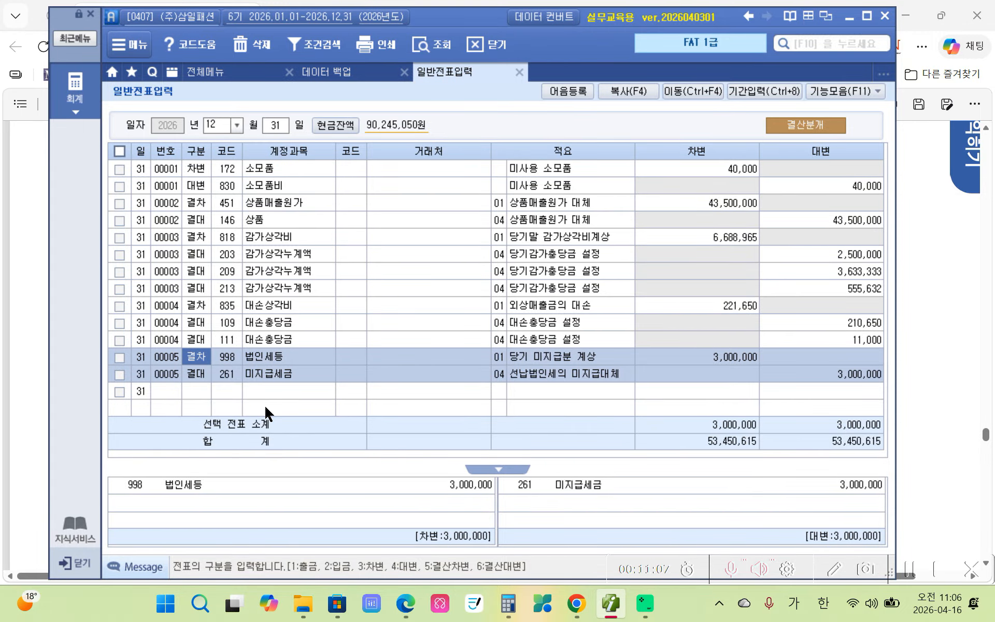
Switch to the textbook PDF in Edge and read 제2절 장부마감하기 from 학습목표 through 데이터체크, 합계잔액시산표 조회 and 손익계산서계정의 마감.
{"action": "left_click", "coordinate": [608, 614]}
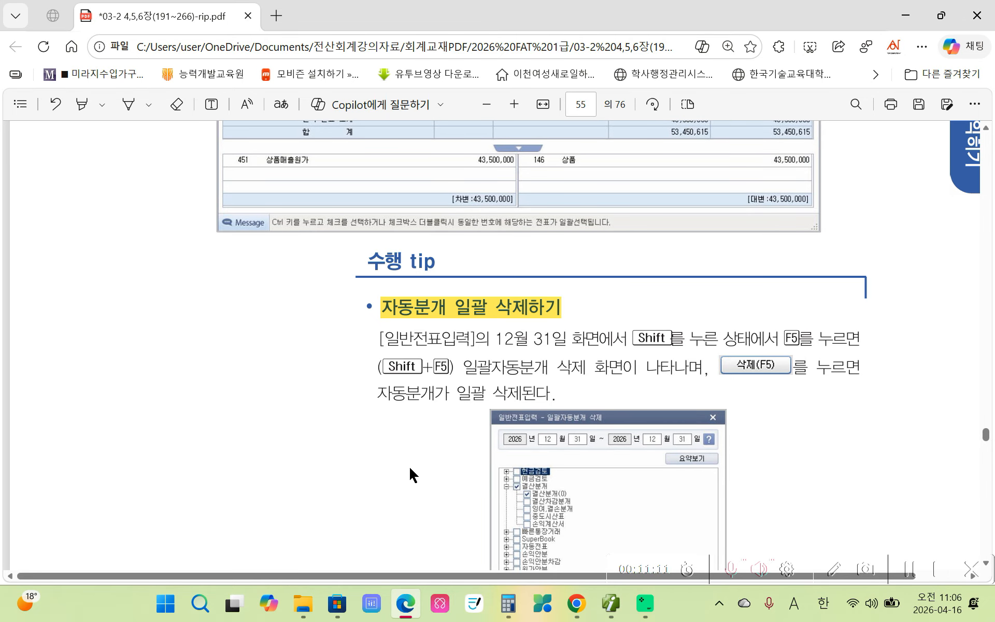
{"action": "scroll", "coordinate": [512, 331], "scroll_direction": "down", "scroll_amount": 12}
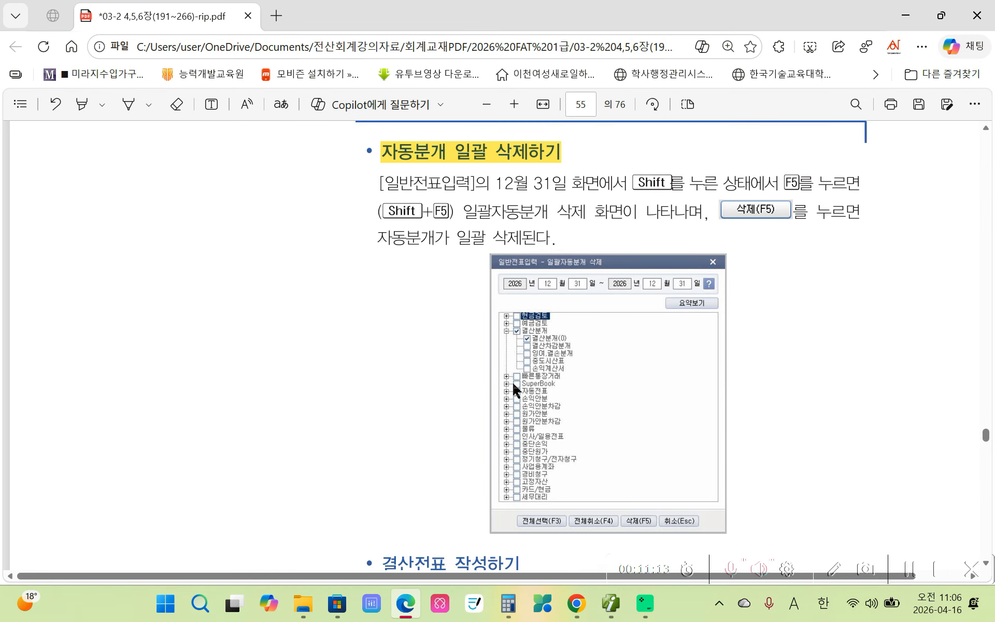
{"action": "scroll", "coordinate": [507, 410], "scroll_direction": "down", "scroll_amount": 5}
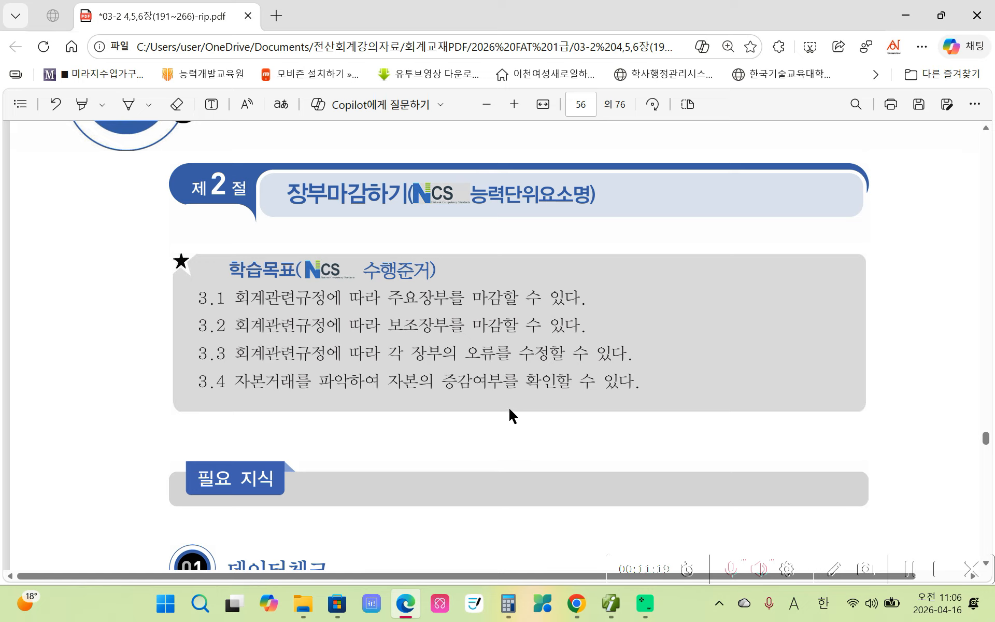
{"action": "scroll", "coordinate": [539, 394], "scroll_direction": "down", "scroll_amount": 2}
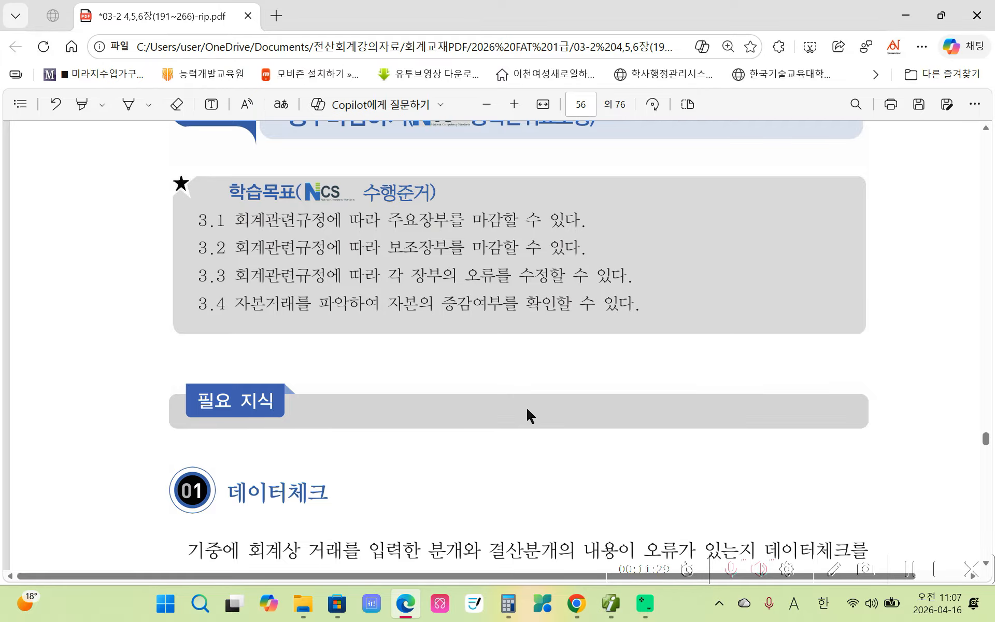
{"action": "scroll", "coordinate": [526, 415], "scroll_direction": "down", "scroll_amount": 3}
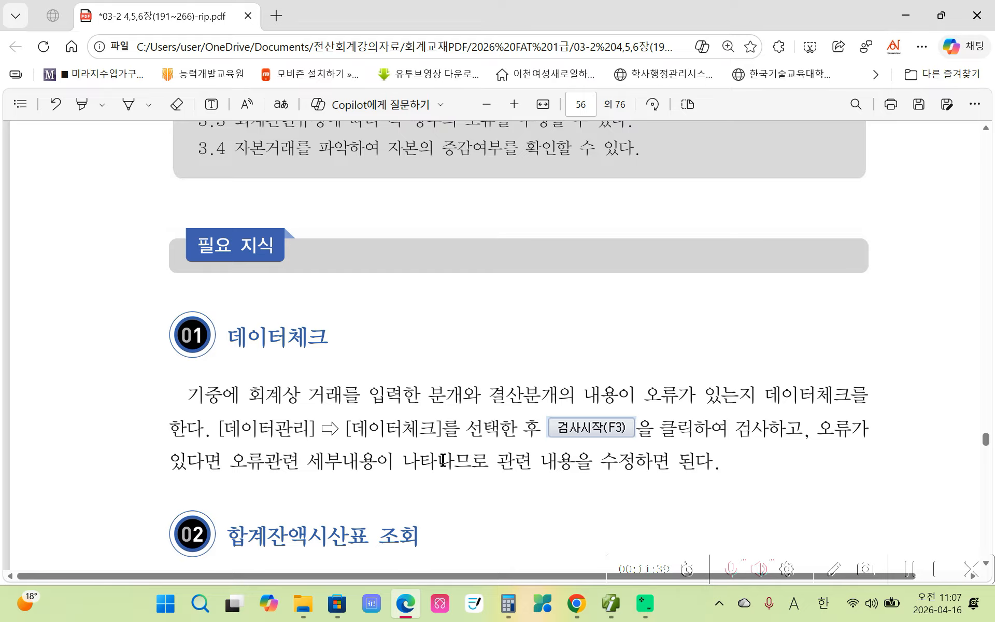
{"action": "scroll", "coordinate": [443, 455], "scroll_direction": "down", "scroll_amount": 1}
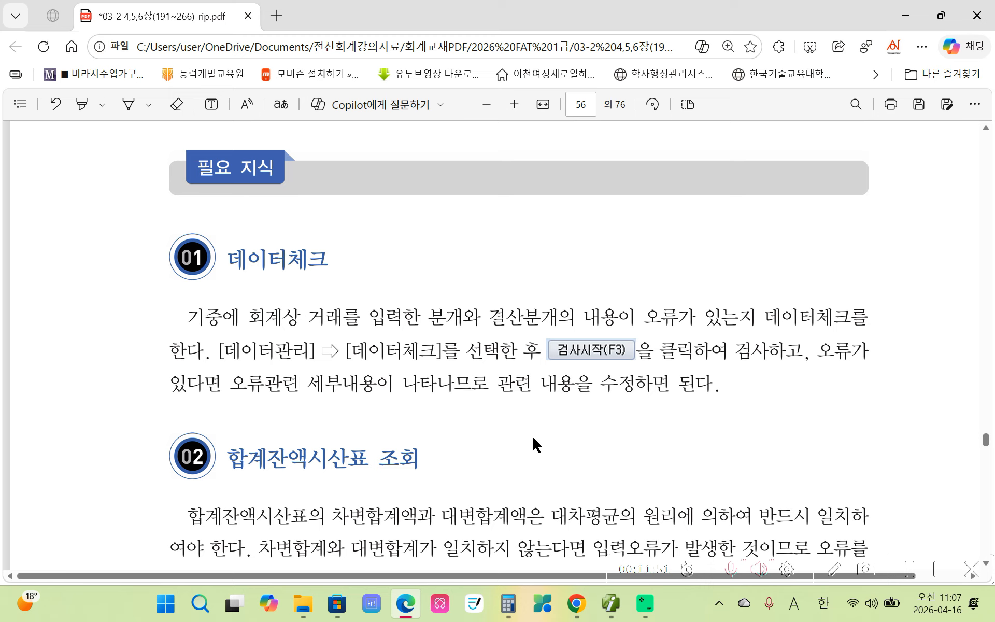
{"action": "scroll", "coordinate": [538, 424], "scroll_direction": "down", "scroll_amount": 3}
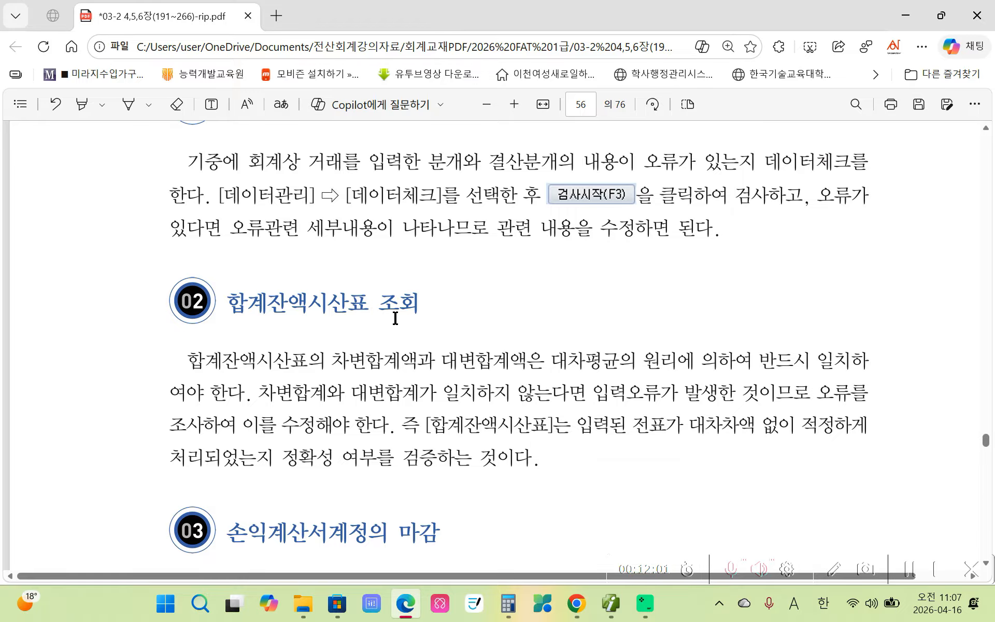
{"action": "scroll", "coordinate": [395, 317], "scroll_direction": "down", "scroll_amount": 5}
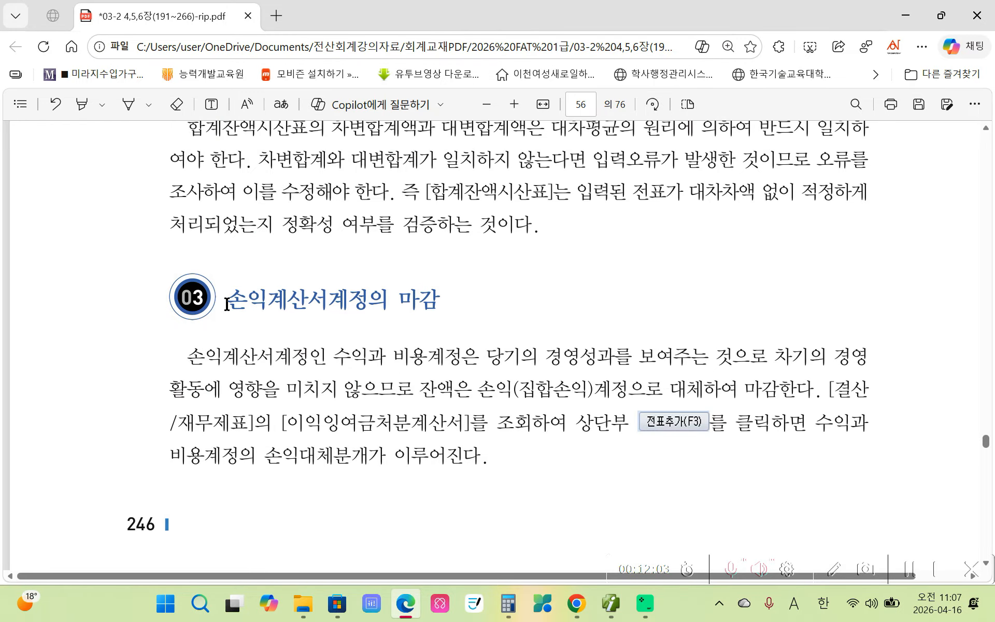
Highlight 손익계산서계정 in the section 03 heading and 이익잉여금처분계산서 in its paragraph in yellow.
{"action": "left_click_drag", "start_coordinate": [230, 301], "coordinate": [353, 302]}
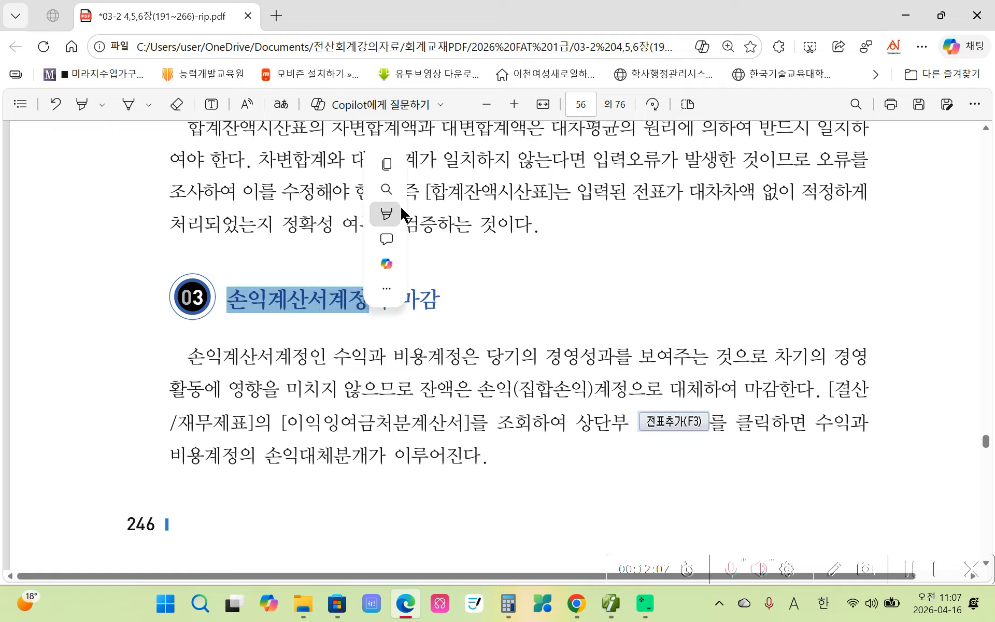
{"action": "mouse_move", "coordinate": [403, 213]}
{"action": "left_click", "coordinate": [610, 212]}
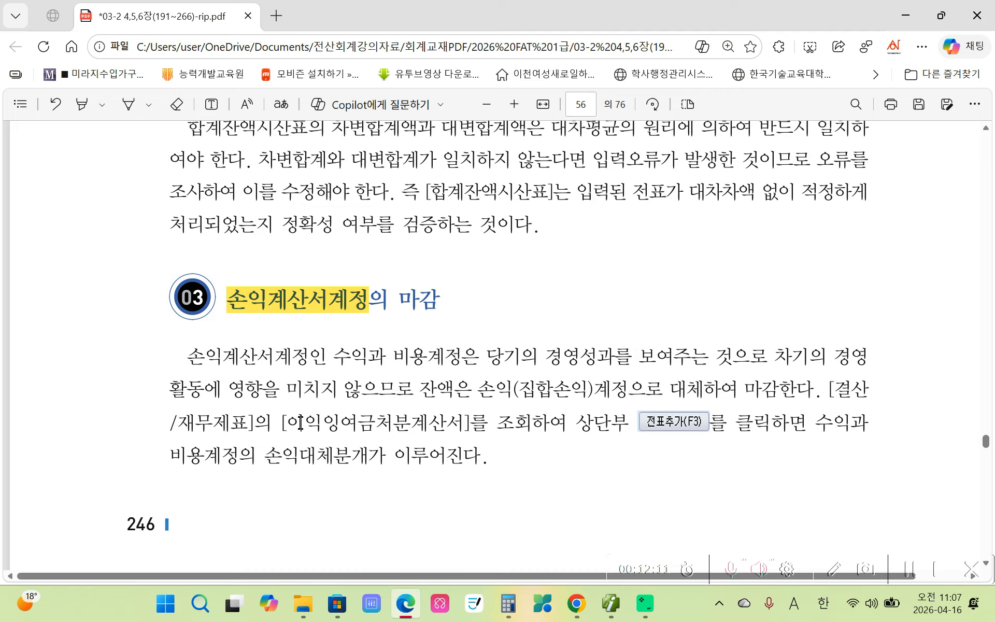
{"action": "left_click_drag", "start_coordinate": [282, 424], "coordinate": [456, 425]}
{"action": "mouse_move", "coordinate": [492, 343]}
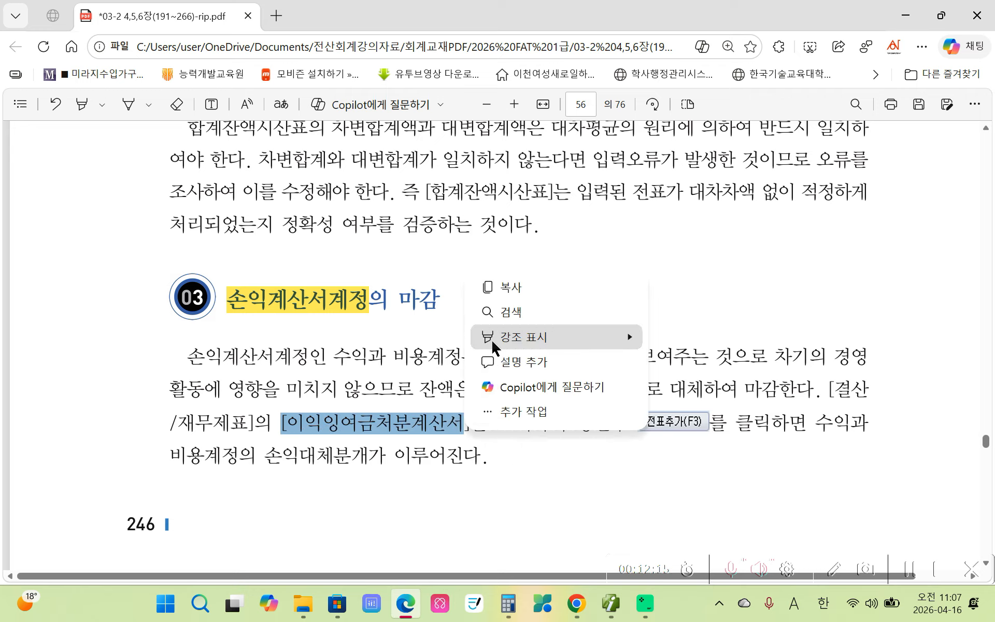
{"action": "left_click", "coordinate": [670, 337]}
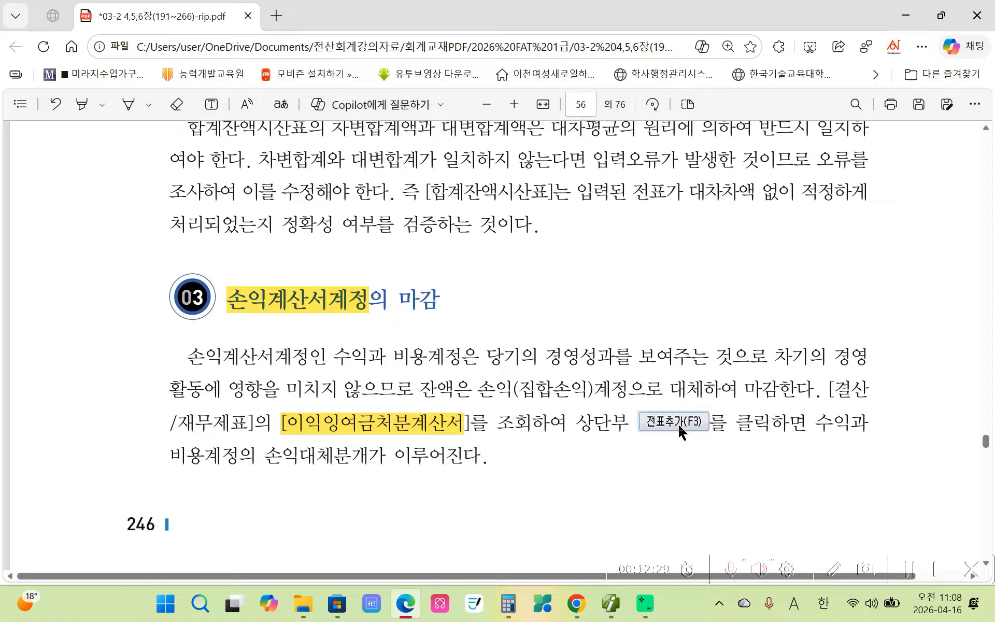
Highlight 를 클릭하면 and 비용계정의 손익대체분개가 이루어진다 in the section 03 paragraph in yellow.
{"action": "left_click_drag", "start_coordinate": [816, 428], "coordinate": [246, 456]}
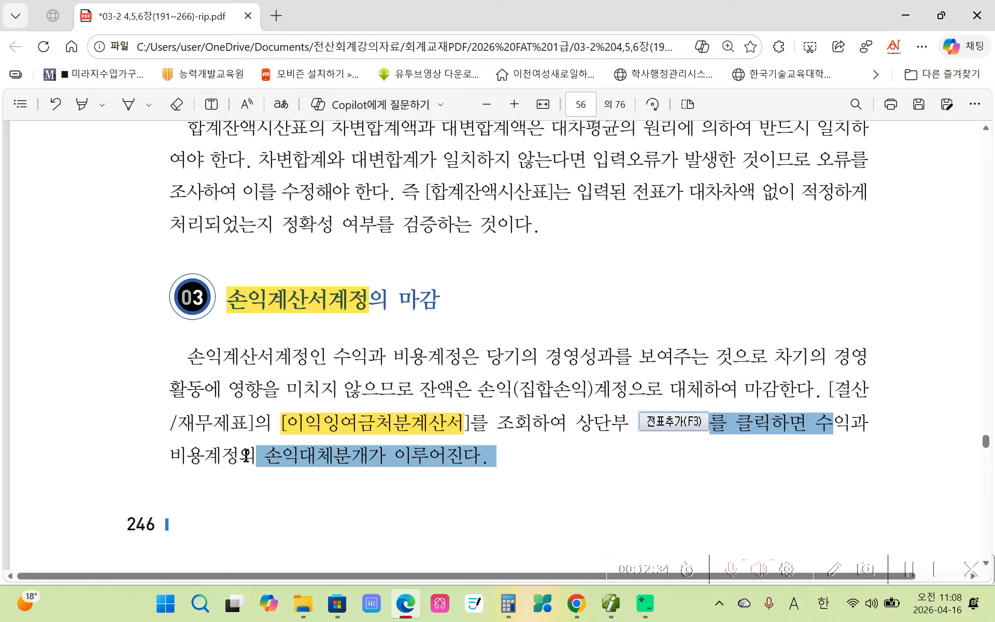
{"action": "left_click", "coordinate": [771, 463]}
{"action": "left_click_drag", "start_coordinate": [810, 428], "coordinate": [140, 446]}
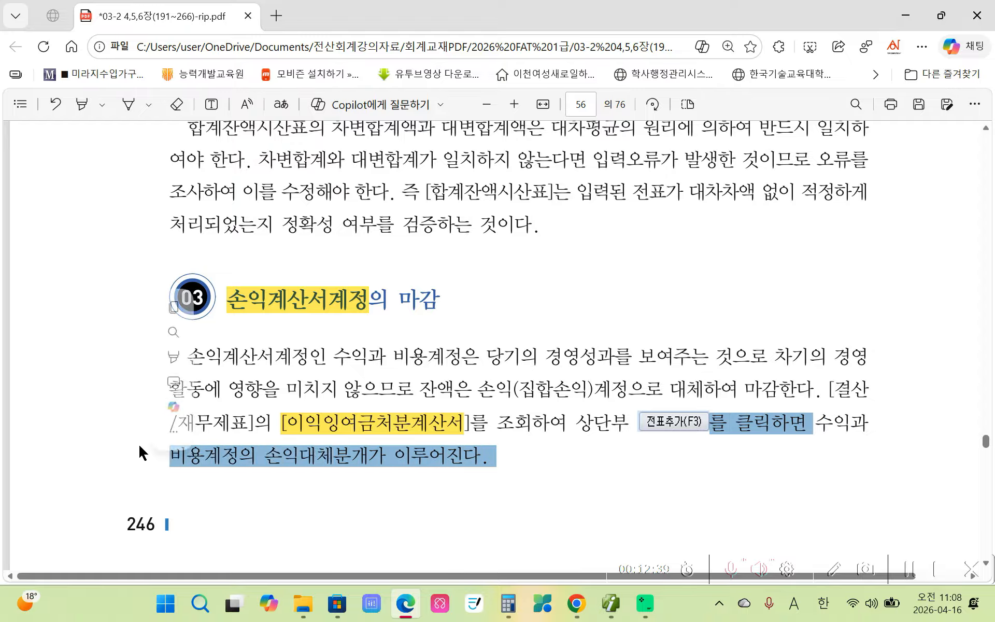
{"action": "mouse_move", "coordinate": [194, 379]}
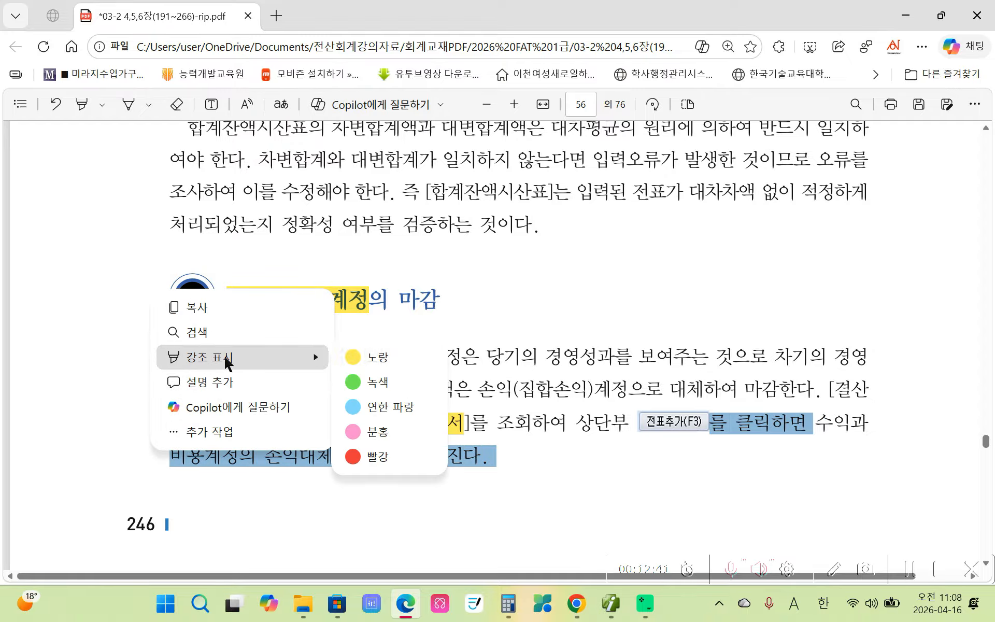
{"action": "left_click", "coordinate": [376, 356]}
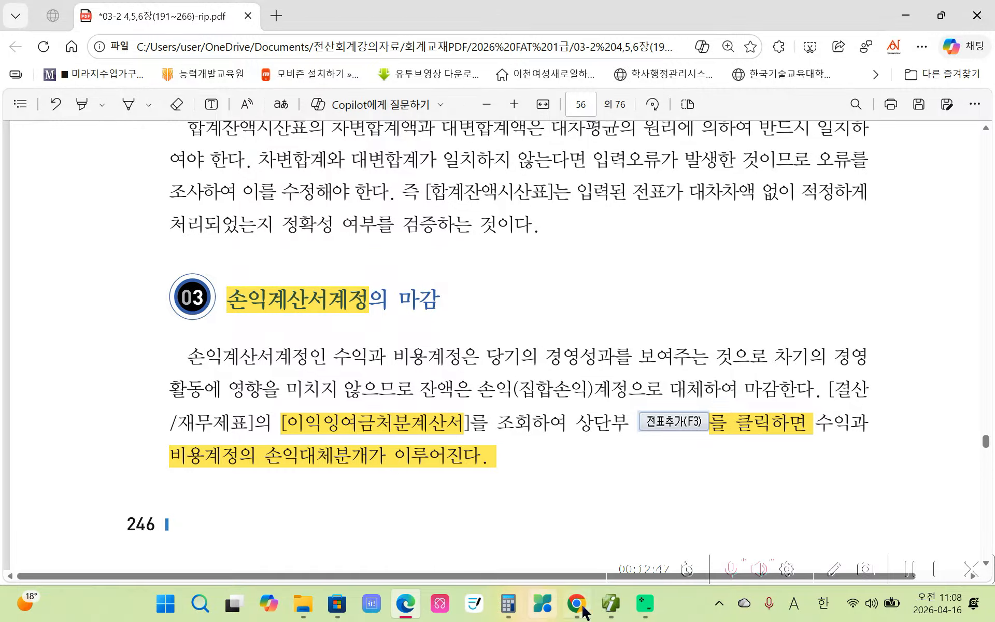
Switch to SmartA and open the 합계잔액시산표 for the period ending 12월 31일.
{"action": "left_click", "coordinate": [615, 609]}
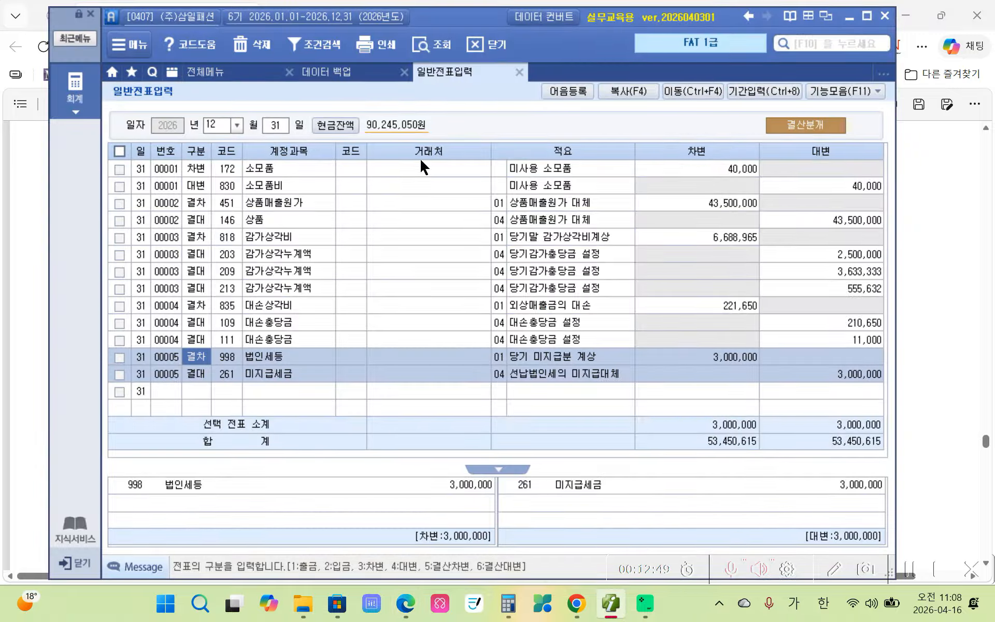
{"action": "left_click", "coordinate": [246, 77]}
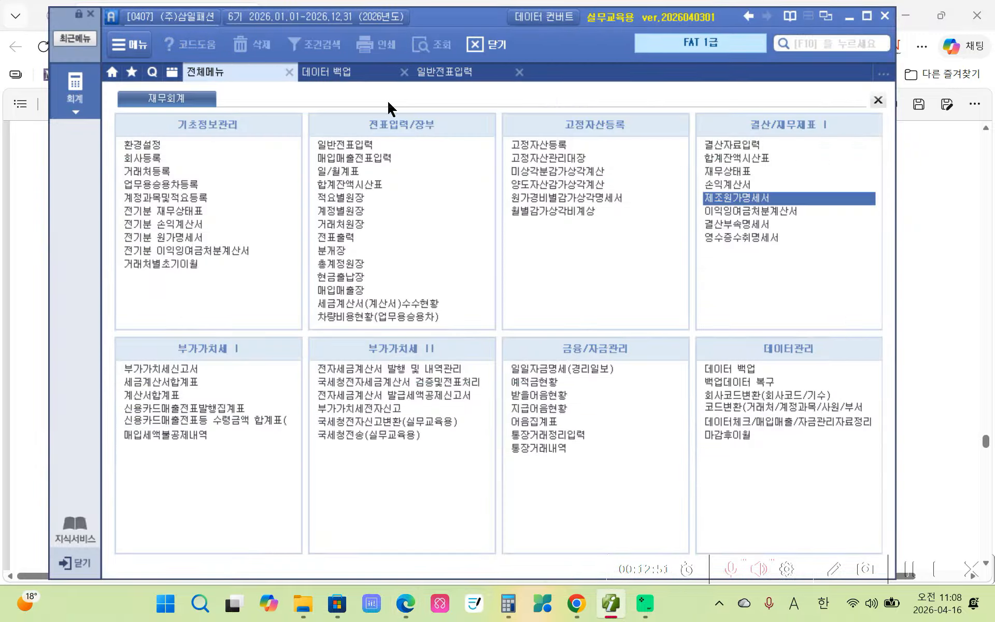
{"action": "left_click", "coordinate": [346, 184]}
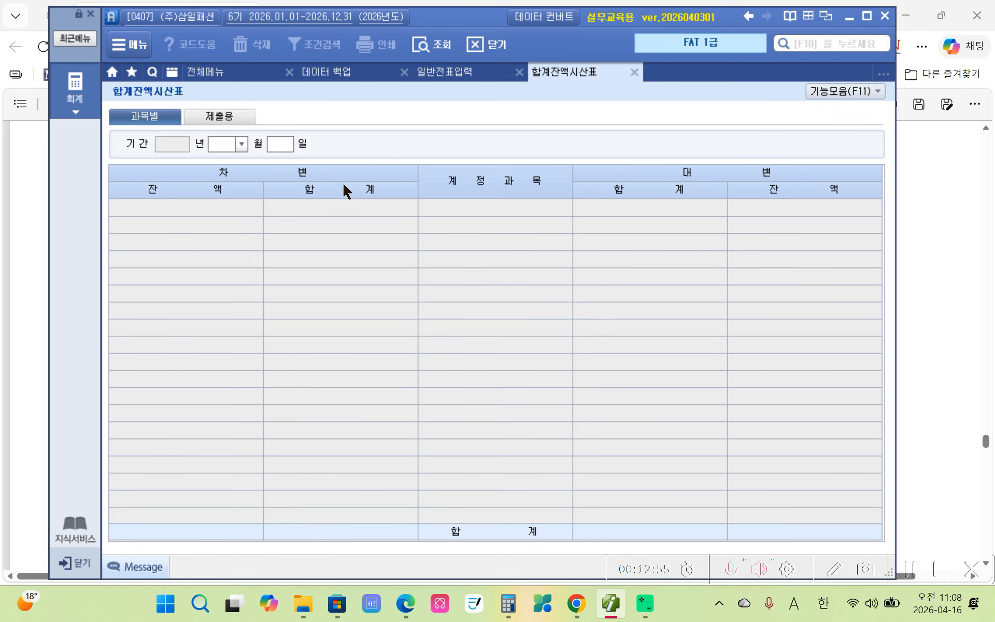
{"action": "type", "text": "12"}
{"action": "key", "text": "Return"}
{"action": "key", "text": "Return"}
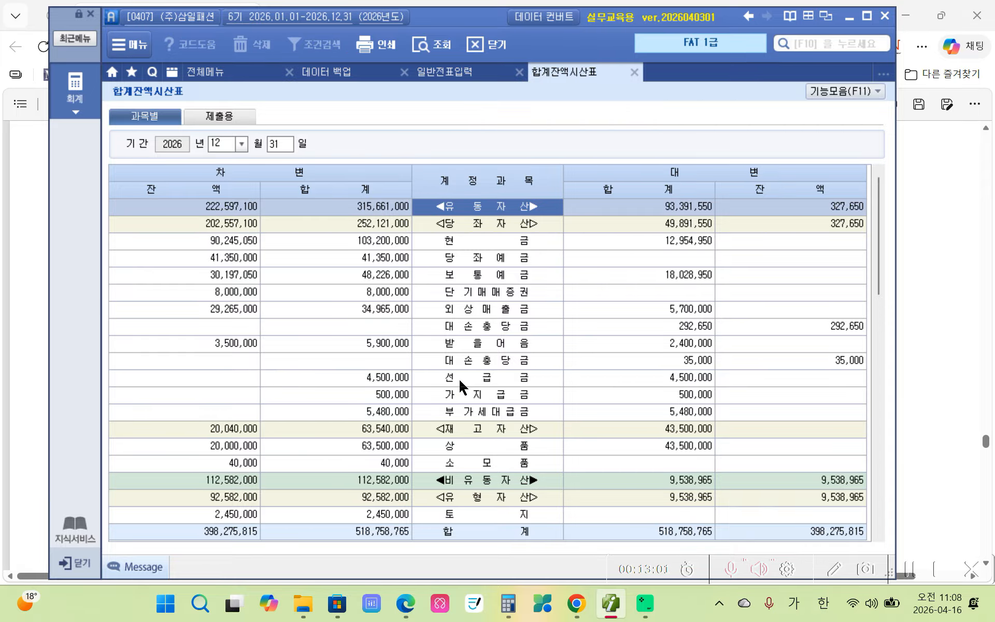
Compare the 외상매출금 and 받을어음 debit balances with the credit balance of the 대손충당금 below each.
{"action": "left_click", "coordinate": [471, 309]}
{"action": "left_click", "coordinate": [472, 321]}
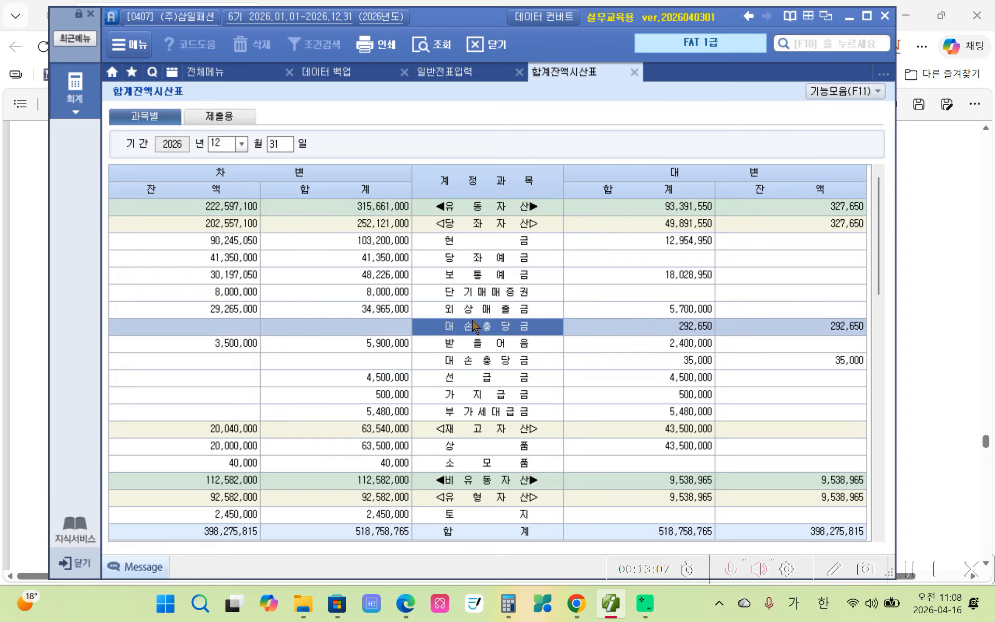
{"action": "left_click", "coordinate": [234, 309]}
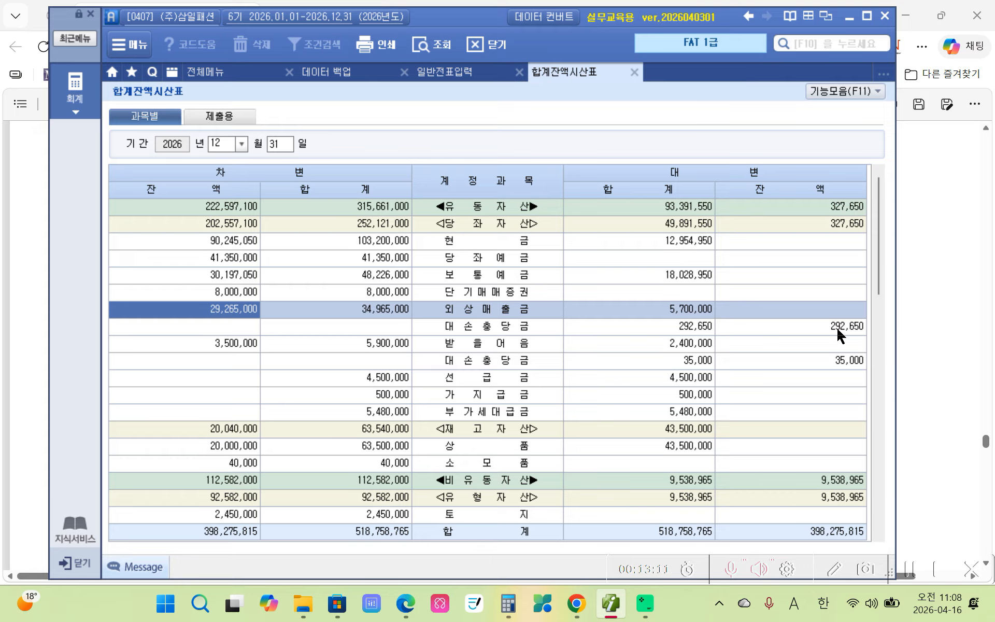
{"action": "left_click", "coordinate": [857, 325]}
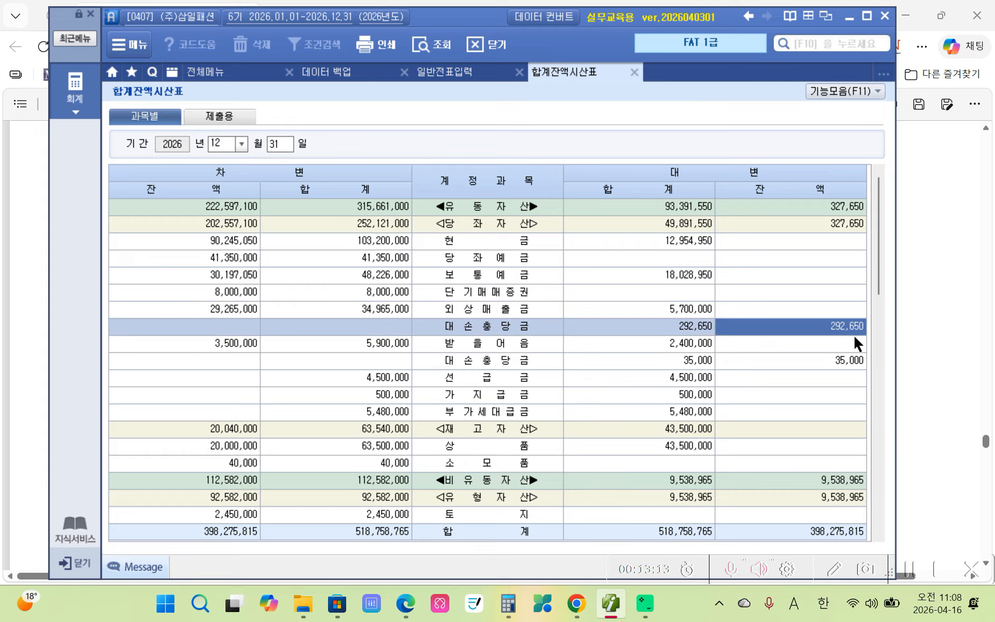
{"action": "left_click", "coordinate": [242, 311]}
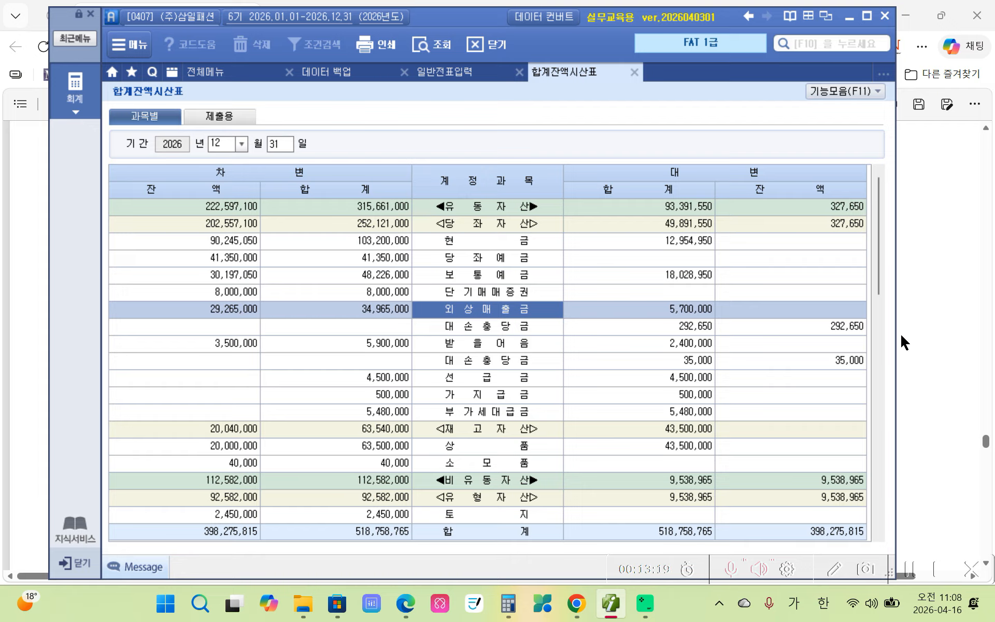
{"action": "left_click", "coordinate": [853, 330]}
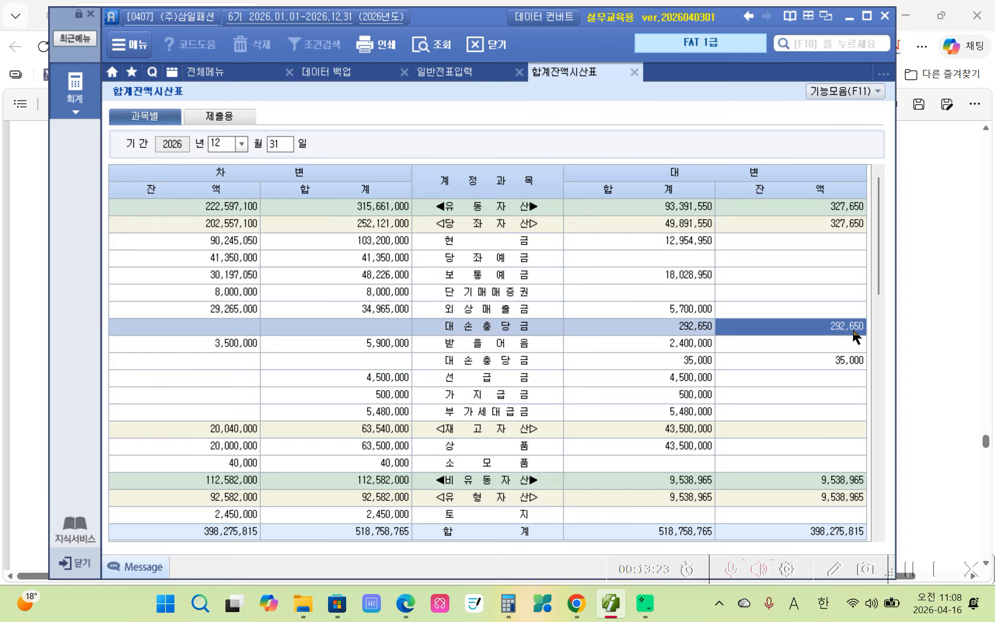
{"action": "left_click", "coordinate": [853, 366]}
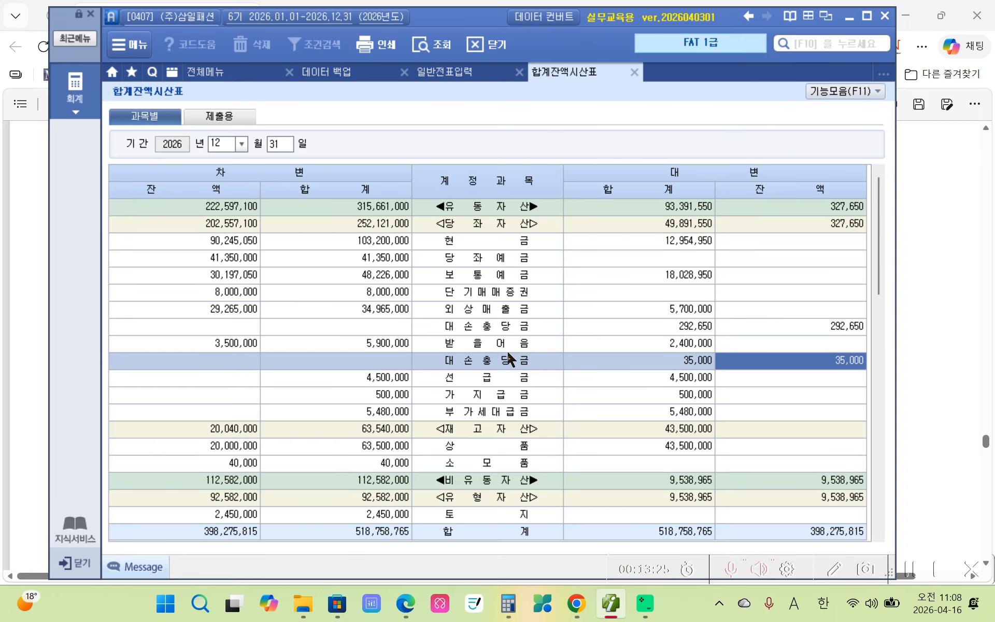
{"action": "left_click", "coordinate": [214, 344]}
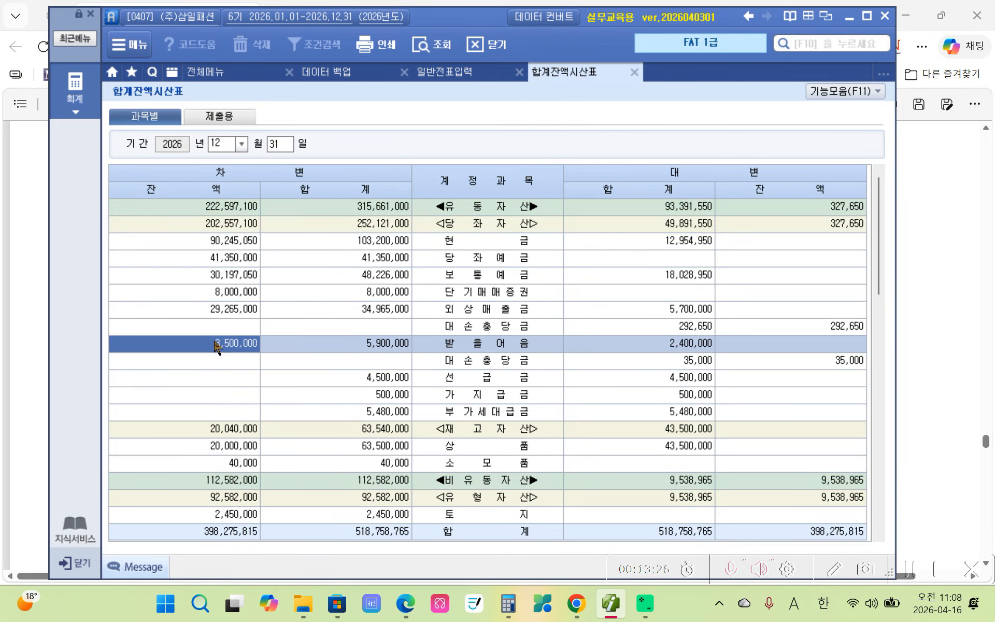
{"action": "left_click", "coordinate": [859, 360]}
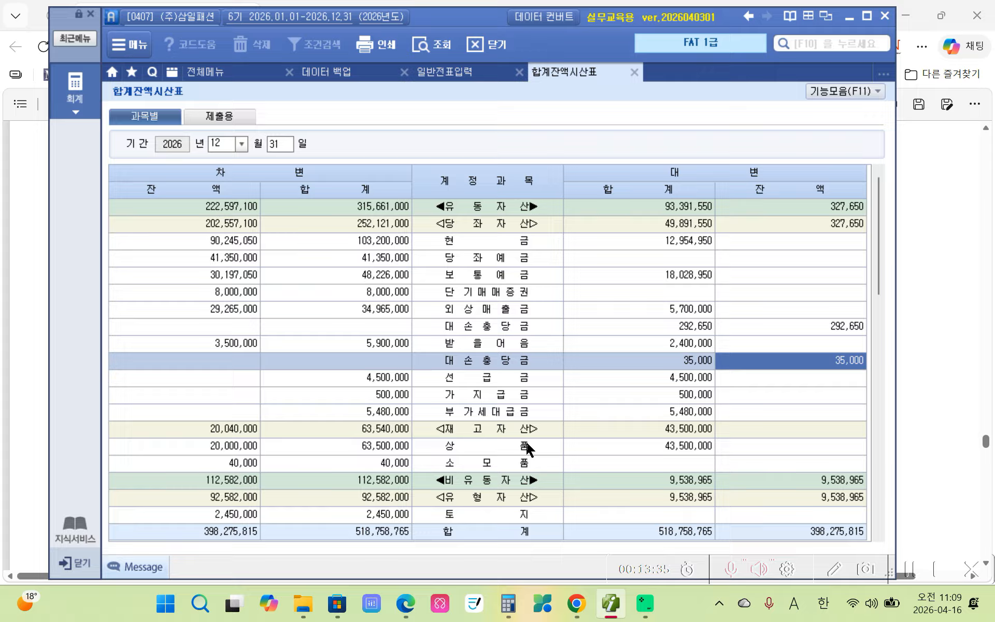
Review the 소모품 balance and the asset, liability and equity accounts down to the 매출 section of the trial balance.
{"action": "left_click", "coordinate": [510, 469]}
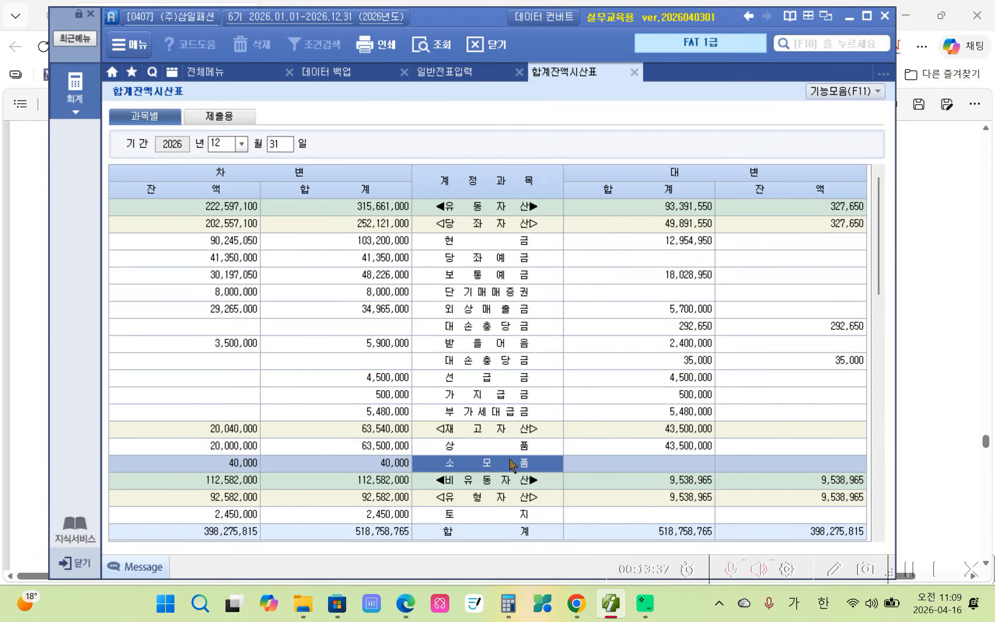
{"action": "scroll", "coordinate": [518, 464], "scroll_direction": "down", "scroll_amount": 3}
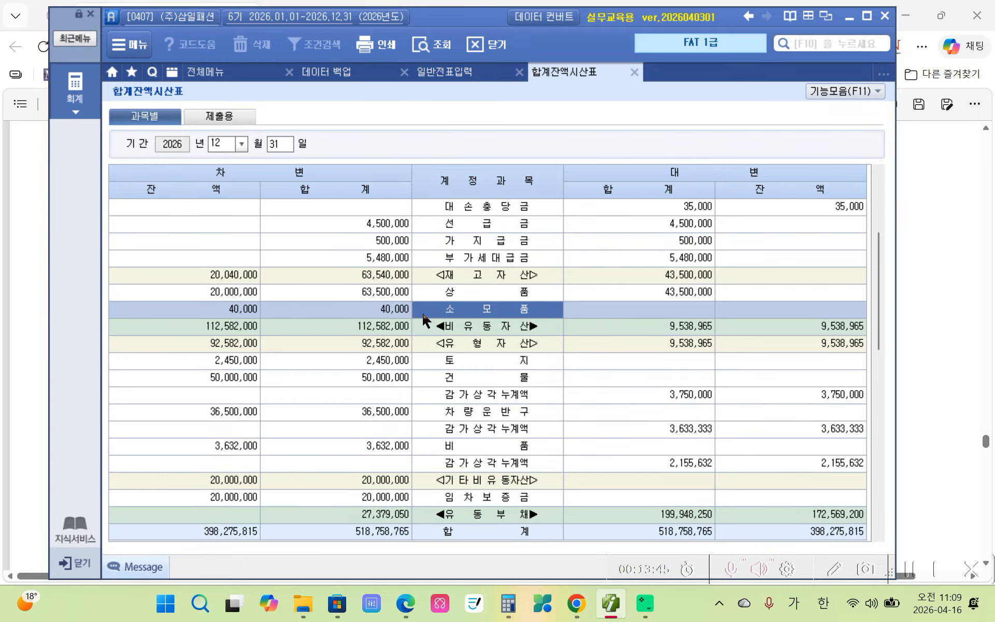
{"action": "left_click", "coordinate": [244, 310]}
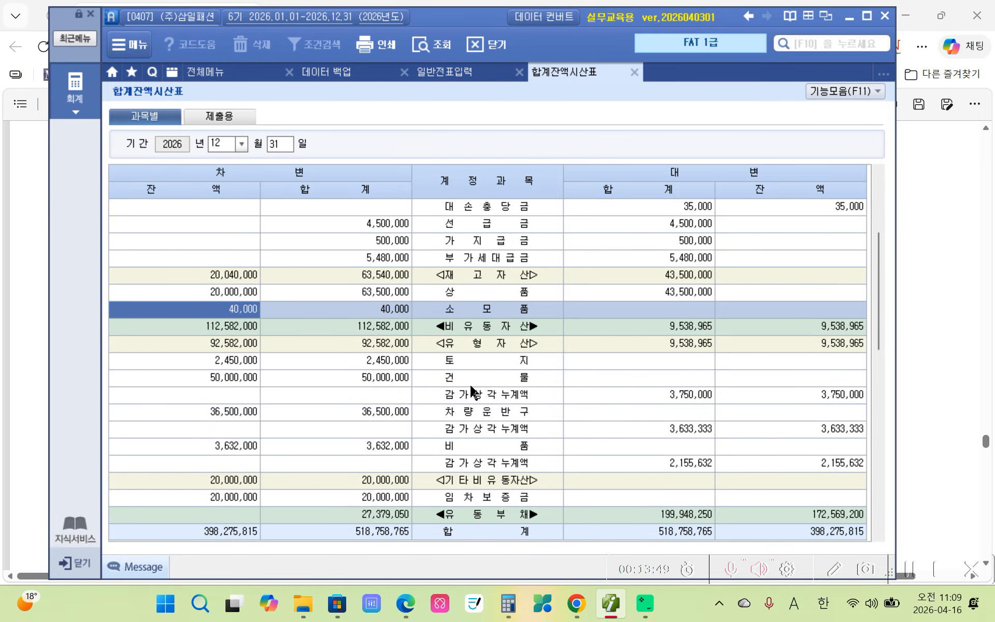
{"action": "scroll", "coordinate": [472, 392], "scroll_direction": "down", "scroll_amount": 3}
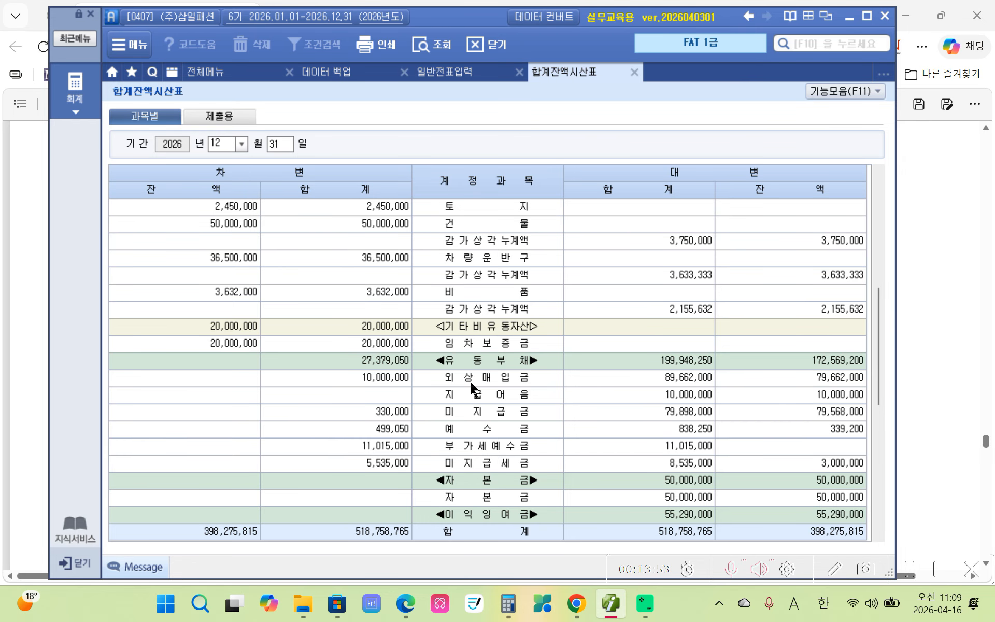
{"action": "scroll", "coordinate": [471, 386], "scroll_direction": "down", "scroll_amount": 3}
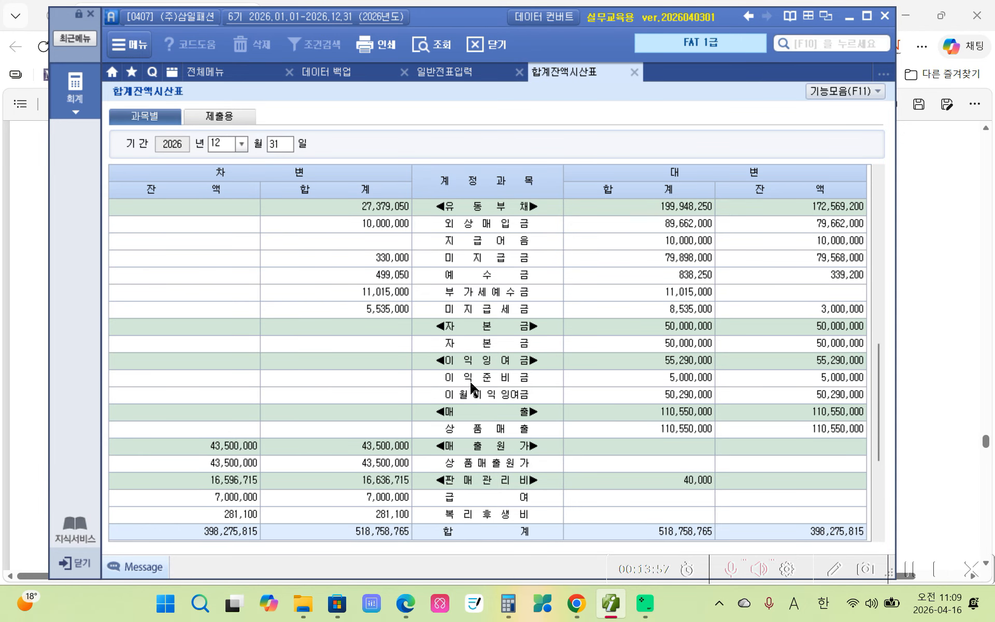
Examine the credit total and balance of 상품매출 against its debit total cell.
{"action": "left_click", "coordinate": [464, 427]}
{"action": "left_click", "coordinate": [790, 431]}
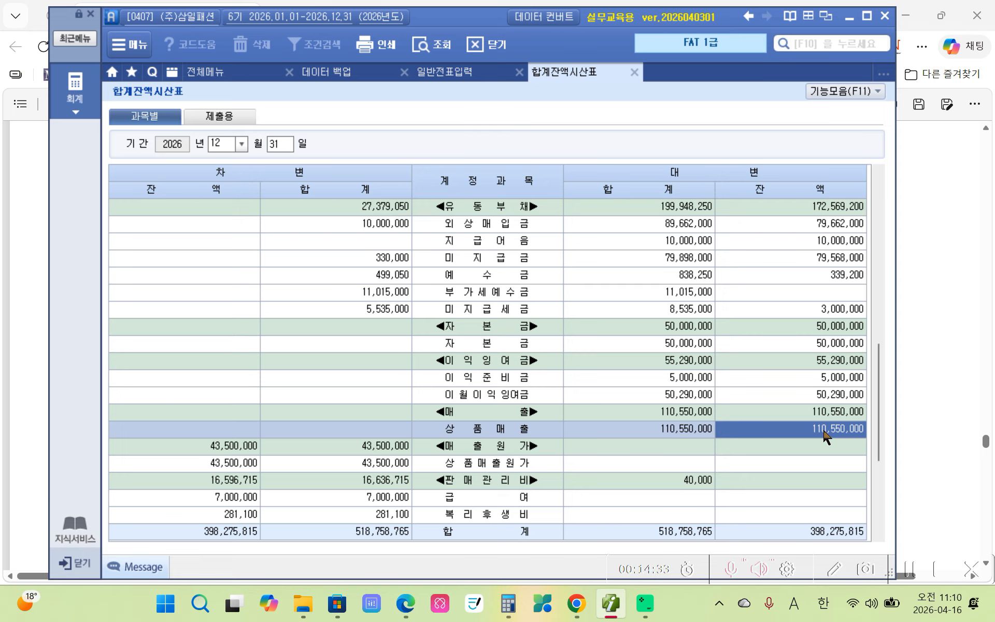
{"action": "left_click", "coordinate": [682, 430]}
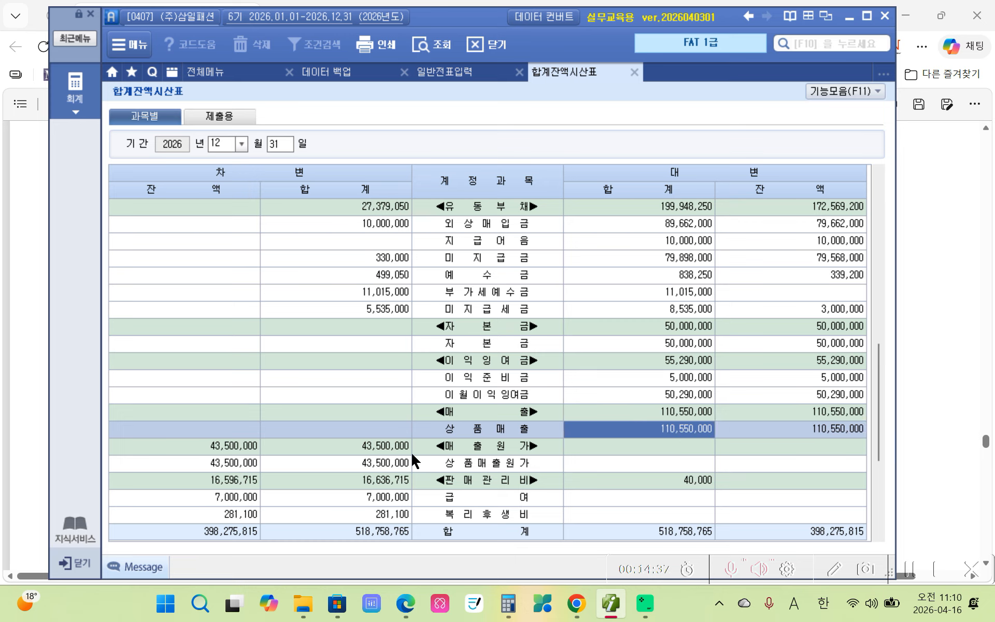
{"action": "left_click", "coordinate": [353, 436]}
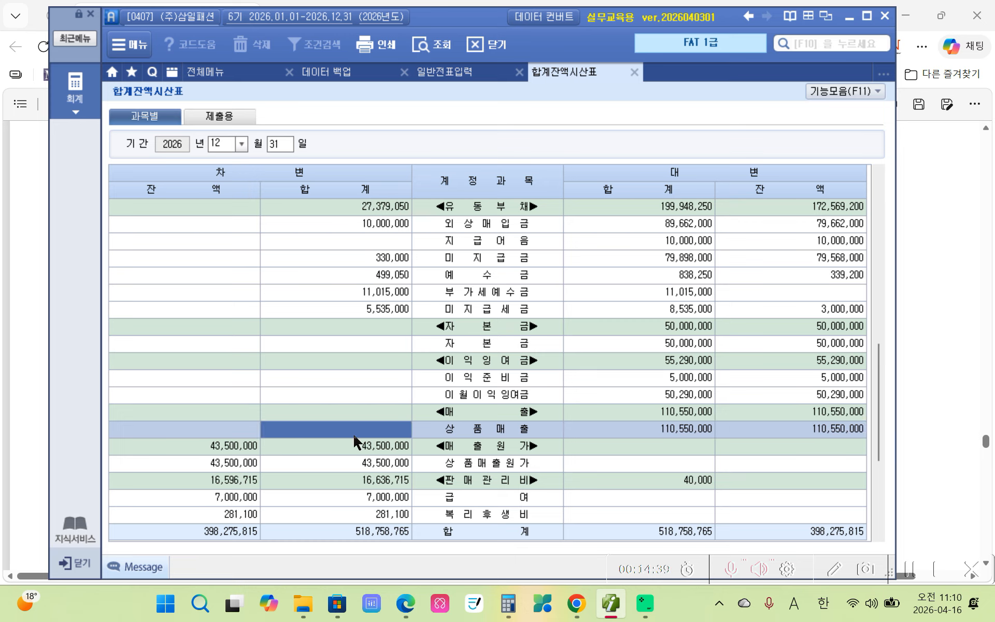
{"action": "left_click", "coordinate": [648, 434]}
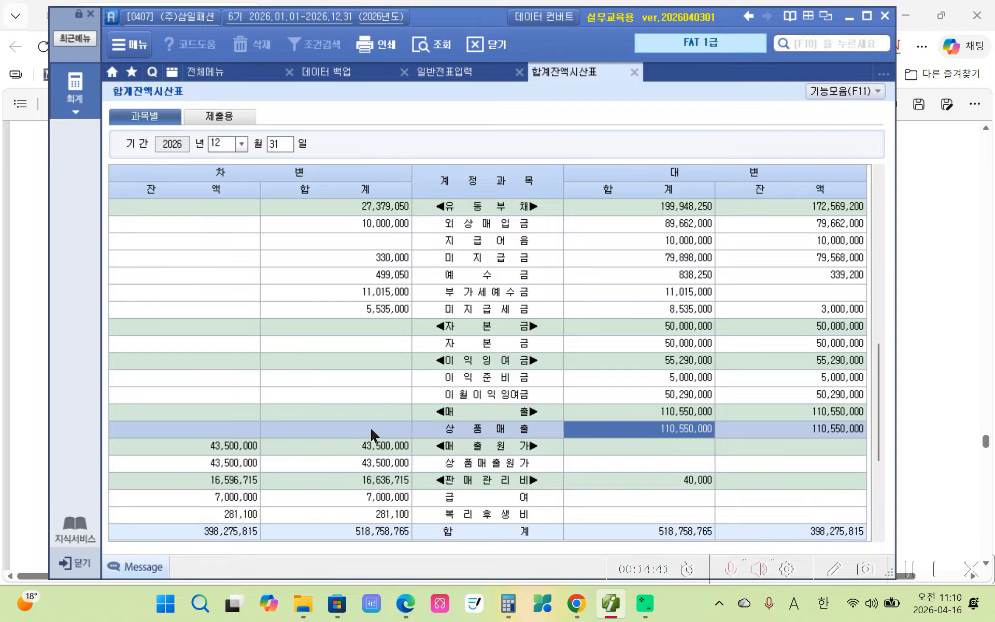
{"action": "left_click", "coordinate": [372, 434]}
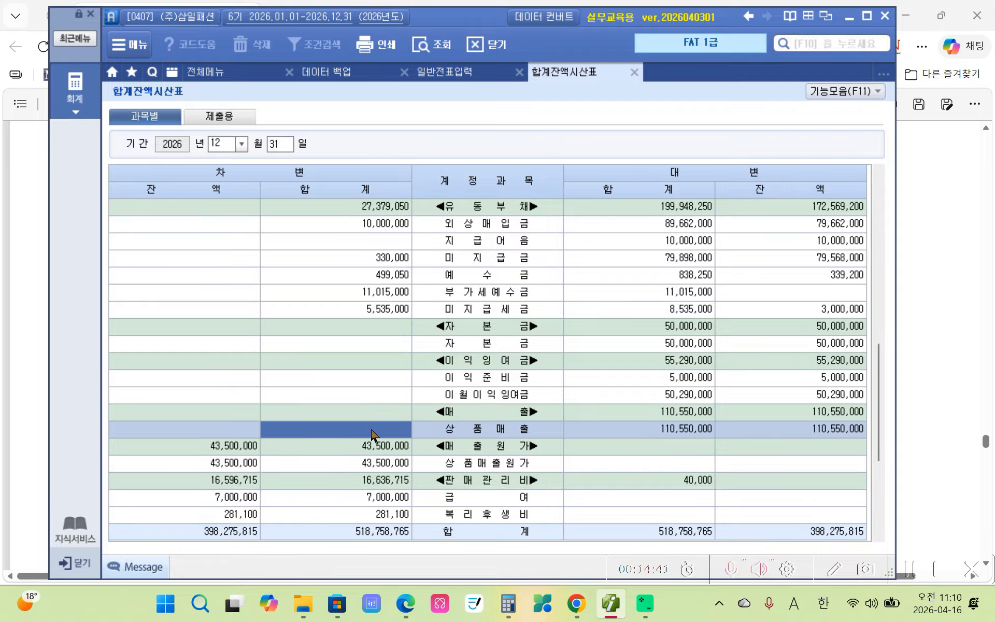
Examine 상품매출원가 and the 판매관리비 accounts from 급여 to 대손상각비 and 법인세등, comparing debit balances with the credit column.
{"action": "left_click", "coordinate": [516, 466]}
{"action": "scroll", "coordinate": [521, 453], "scroll_direction": "down", "scroll_amount": 3}
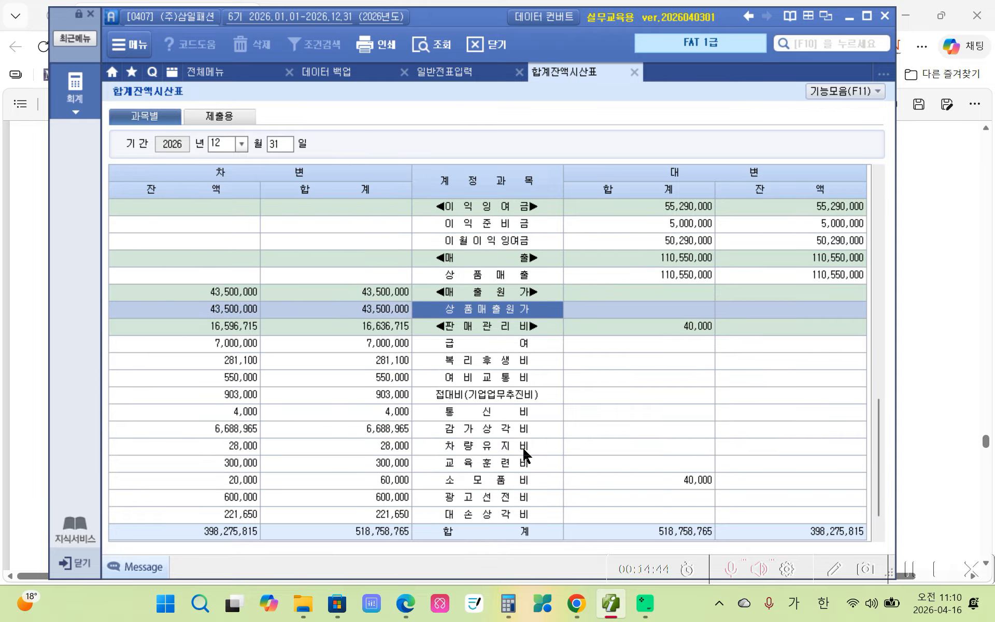
{"action": "left_click", "coordinate": [233, 311]}
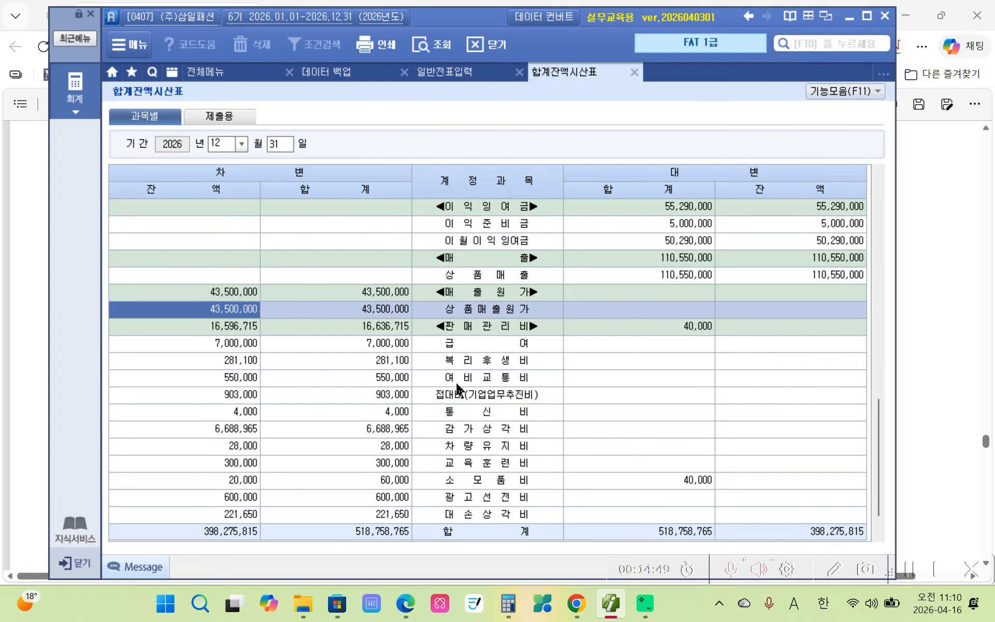
{"action": "left_click", "coordinate": [224, 346]}
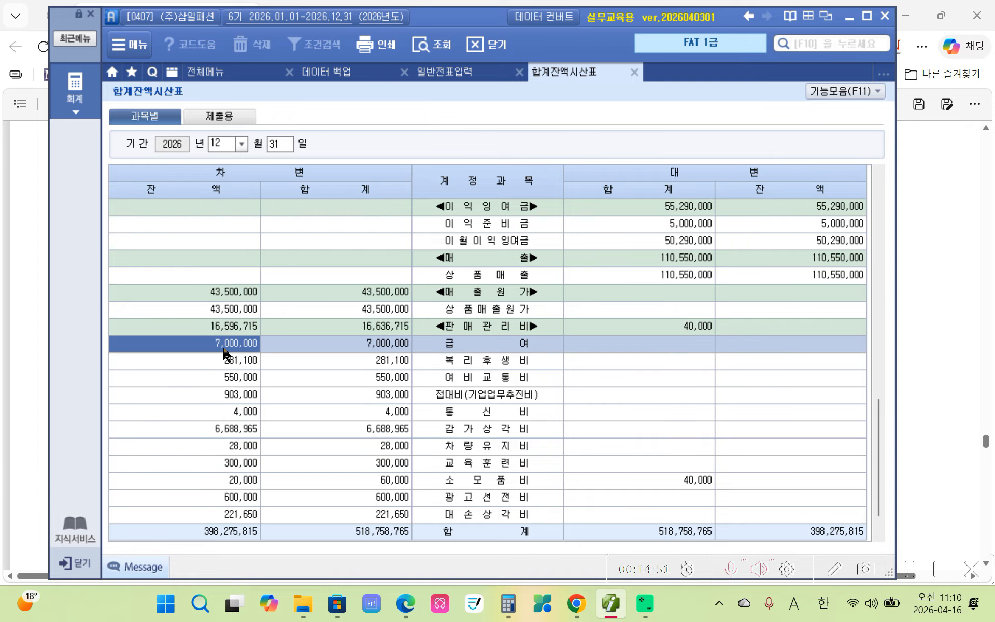
{"action": "left_click", "coordinate": [227, 392]}
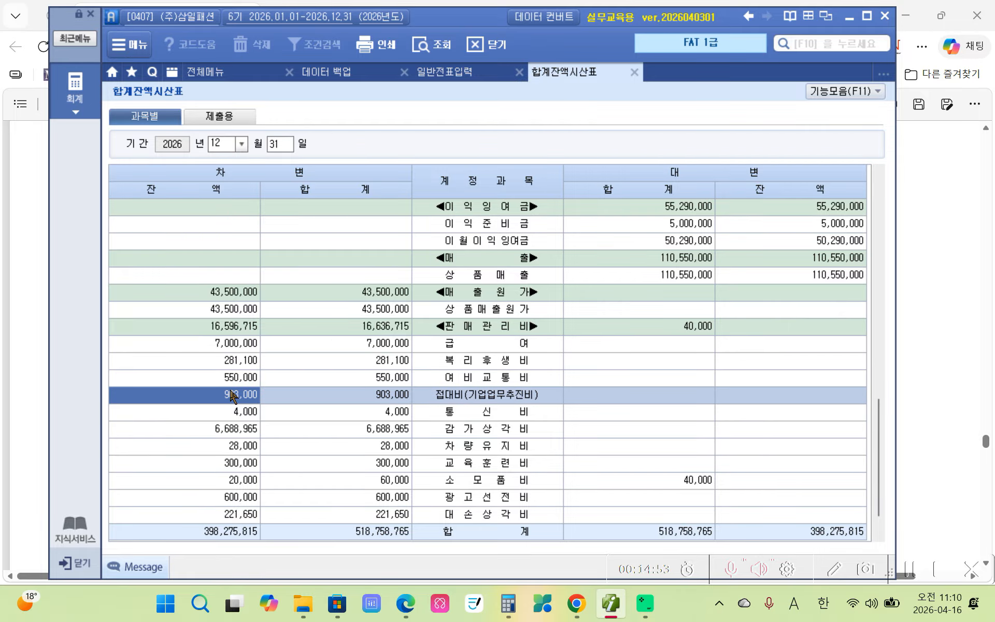
{"action": "left_click", "coordinate": [236, 345]}
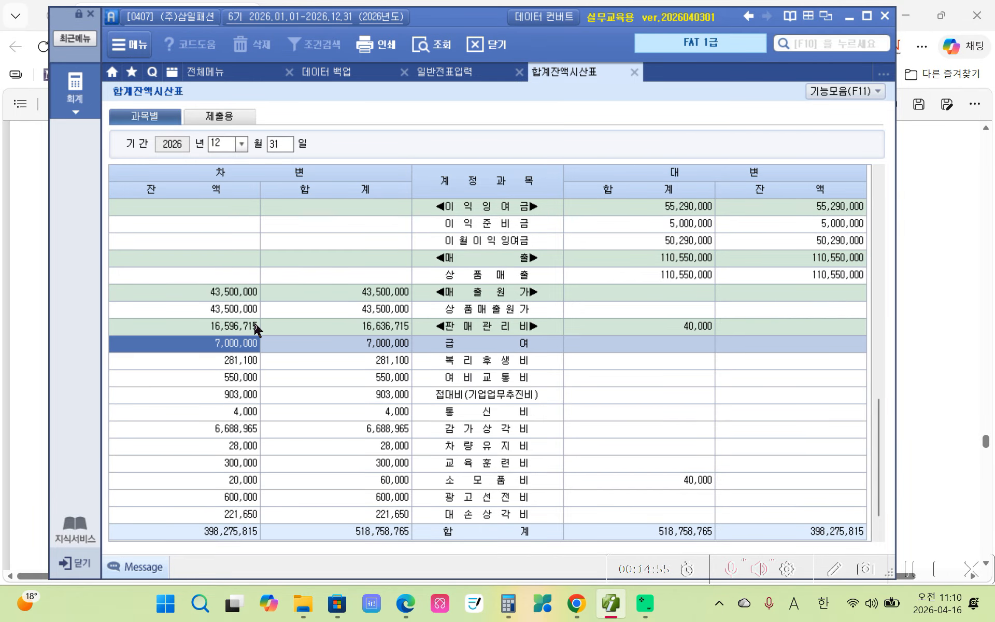
{"action": "left_click", "coordinate": [673, 313]}
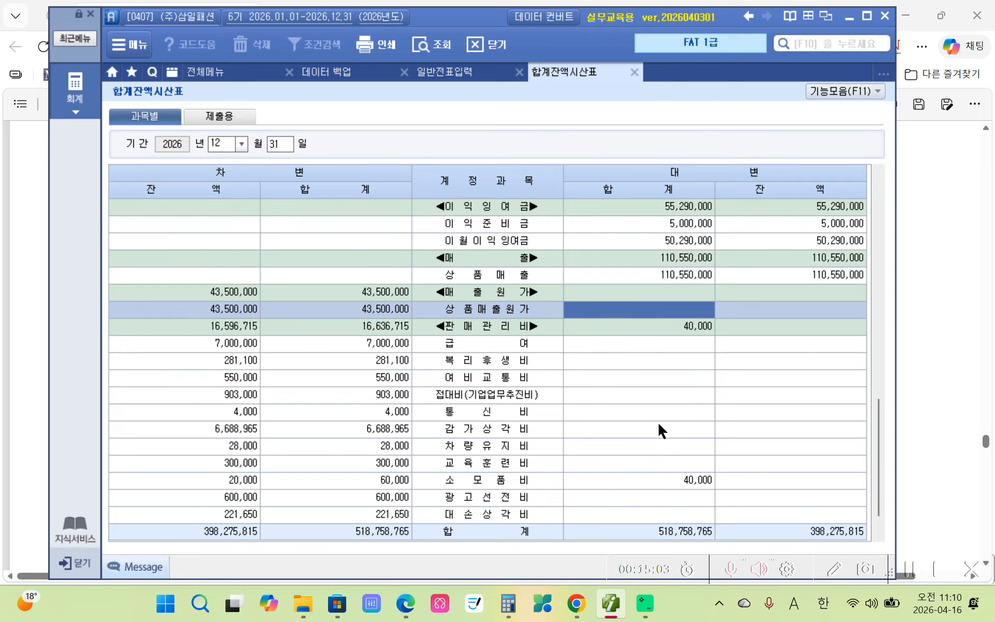
{"action": "scroll", "coordinate": [657, 421], "scroll_direction": "down", "scroll_amount": 1}
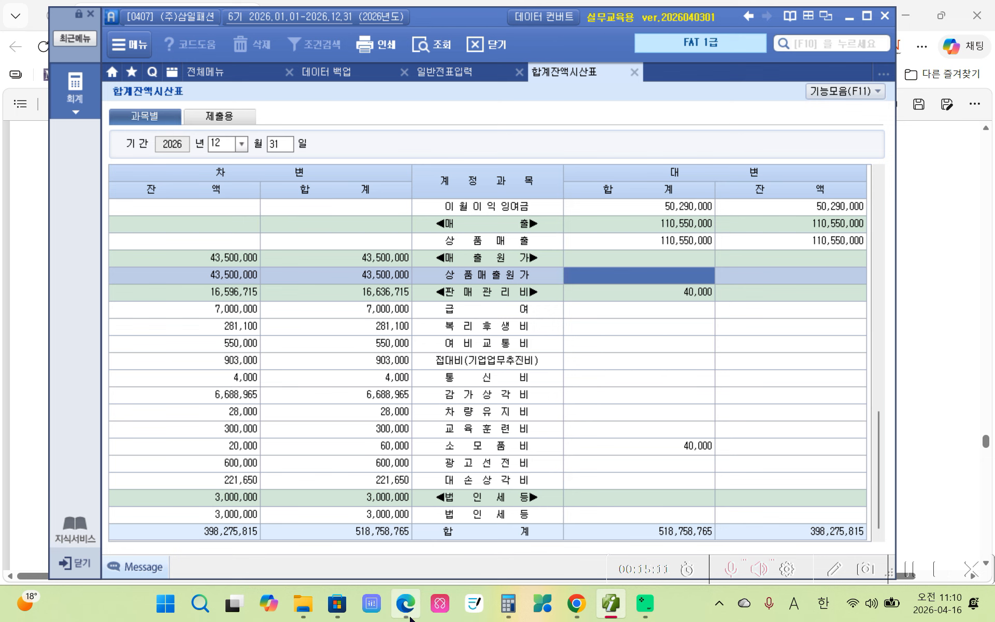
Read the 손익(집합손익) transfer entries before section 04 in the textbook PDF in Edge, and return to the 합계잔액시산표 in SmartA.
{"action": "mouse_move", "coordinate": [406, 603]}
{"action": "left_click", "coordinate": [384, 543]}
{"action": "scroll", "coordinate": [424, 421], "scroll_direction": "down", "scroll_amount": 10}
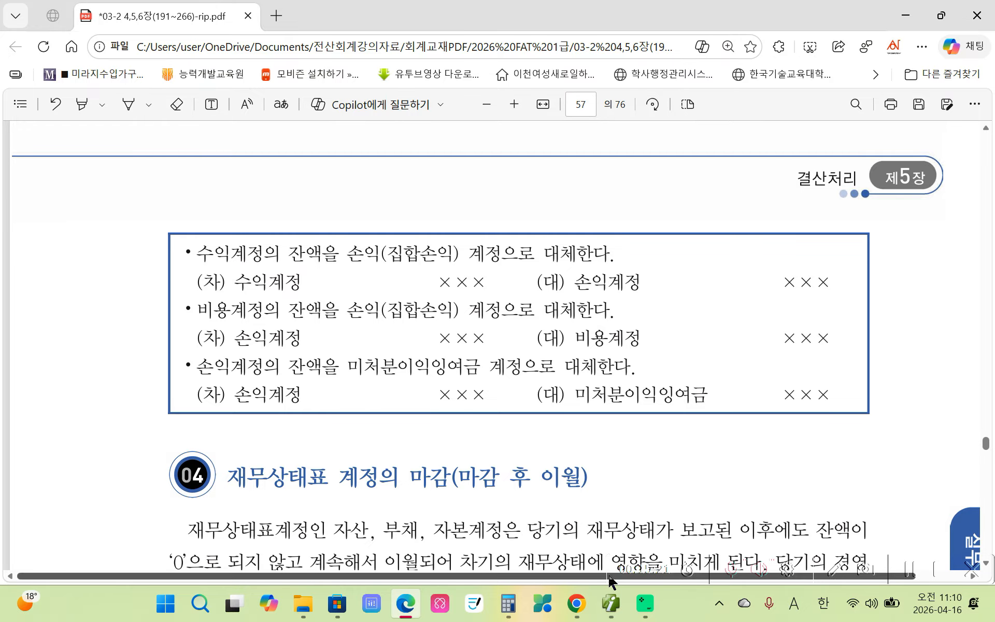
{"action": "left_click", "coordinate": [614, 603]}
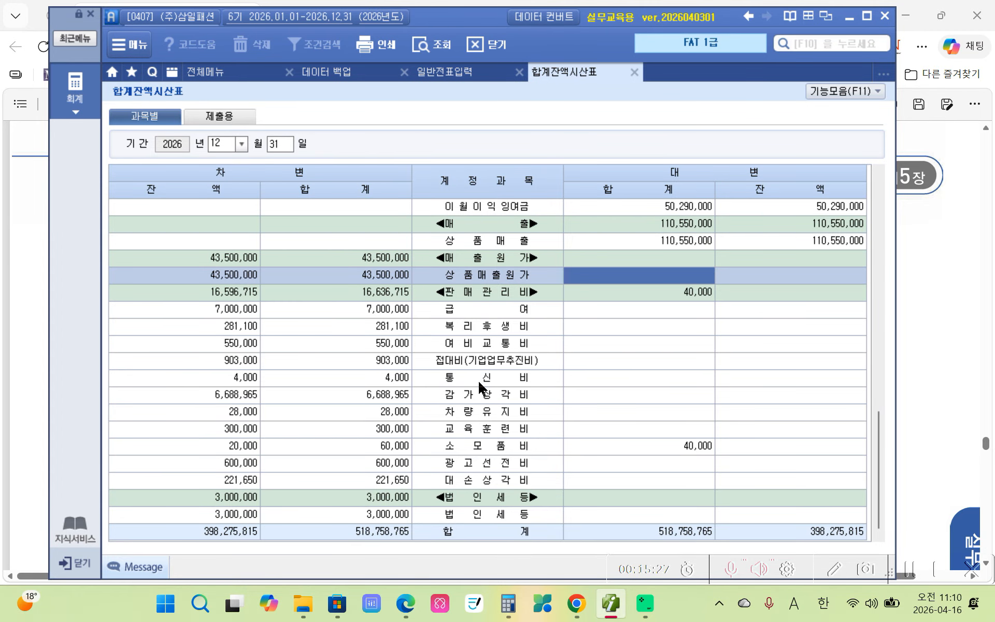
Show the full menu list and locate 합계잔액시산표 under both 전표입력/장부 and 결산/재무제표 I.
{"action": "left_click", "coordinate": [220, 73]}
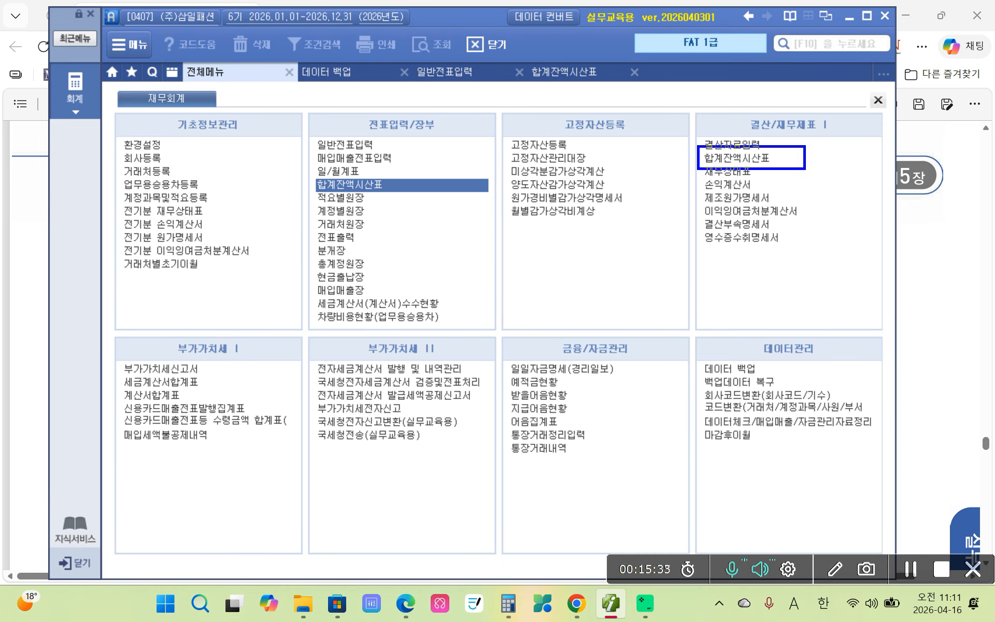
{"action": "left_click_drag", "start_coordinate": [307, 173], "coordinate": [436, 198]}
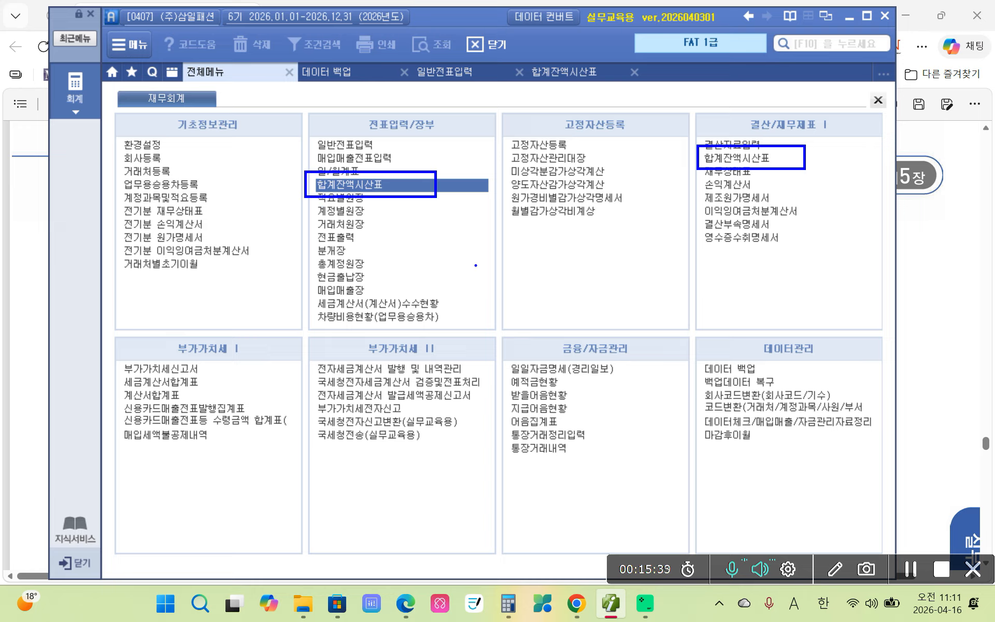
{"action": "mouse_move", "coordinate": [455, 173]}
{"action": "left_mouse_down"}
{"action": "mouse_move", "coordinate": [464, 185]}
{"action": "mouse_move", "coordinate": [474, 174]}
{"action": "left_mouse_up"}
{"action": "left_click_drag", "start_coordinate": [818, 155], "coordinate": [839, 156]}
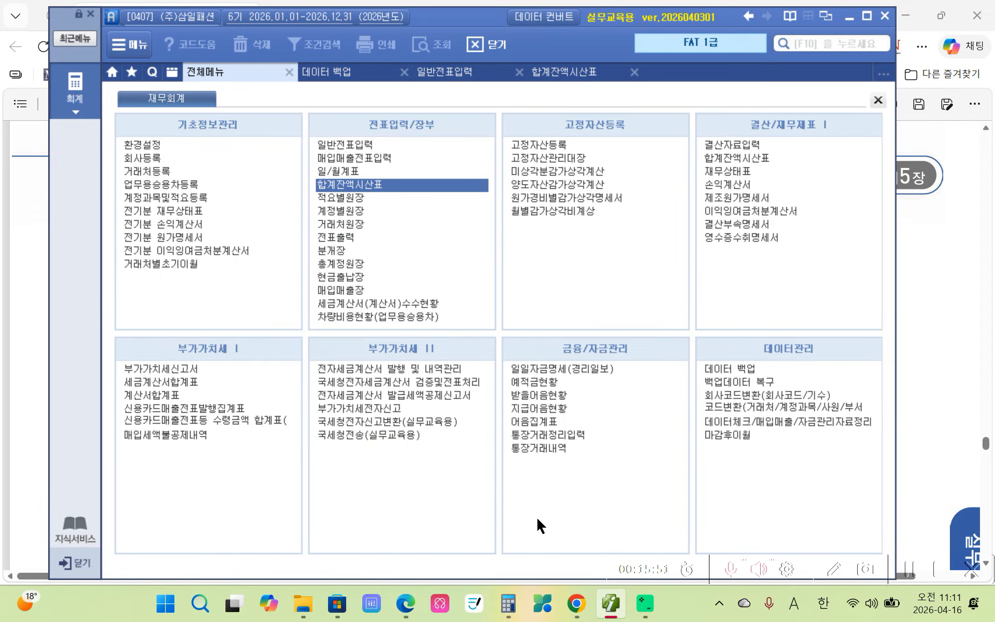
Switch to the textbook PDF in Edge and study the transfers of 수익계정 and 비용계정 to 손익계정 and of its balance to 미처분이익잉여금.
{"action": "left_click", "coordinate": [609, 613]}
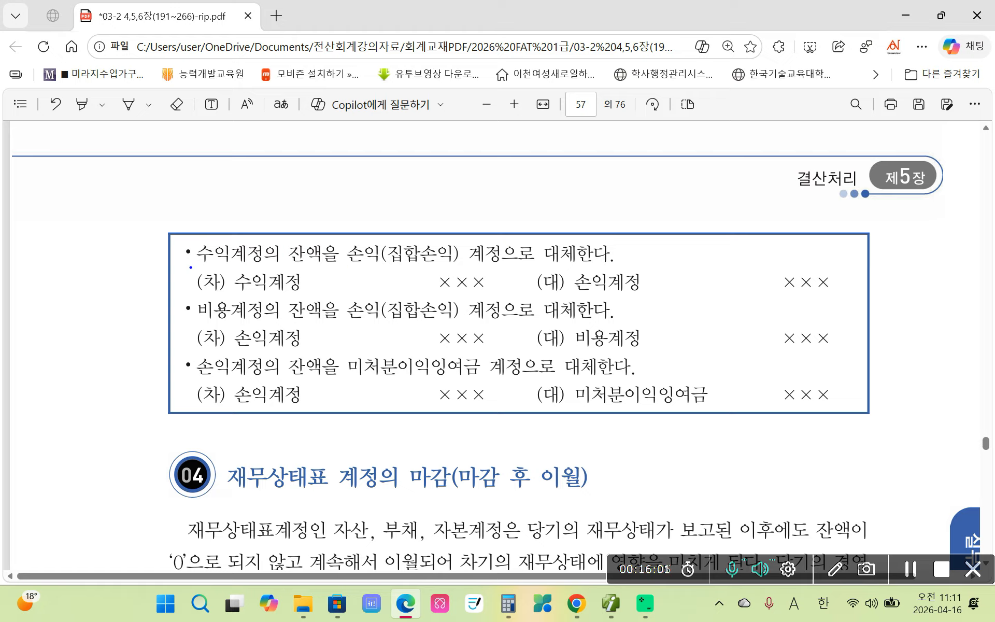
{"action": "left_click_drag", "start_coordinate": [187, 262], "coordinate": [262, 260]}
{"action": "left_click_drag", "start_coordinate": [581, 292], "coordinate": [659, 296]}
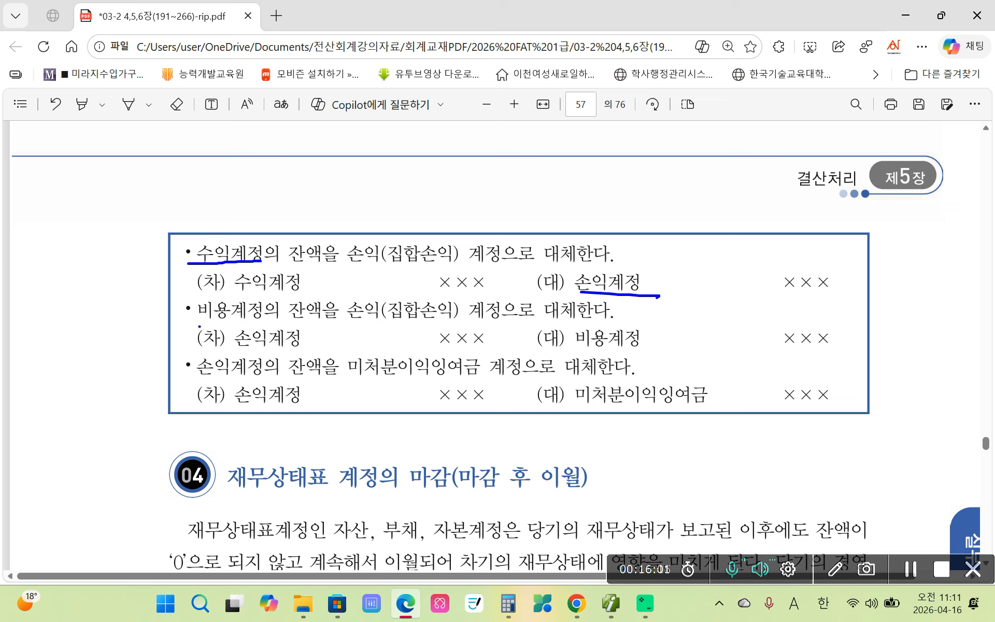
{"action": "mouse_move", "coordinate": [197, 326]}
{"action": "left_mouse_down"}
{"action": "mouse_move", "coordinate": [283, 322]}
{"action": "mouse_move", "coordinate": [300, 345]}
{"action": "left_mouse_up"}
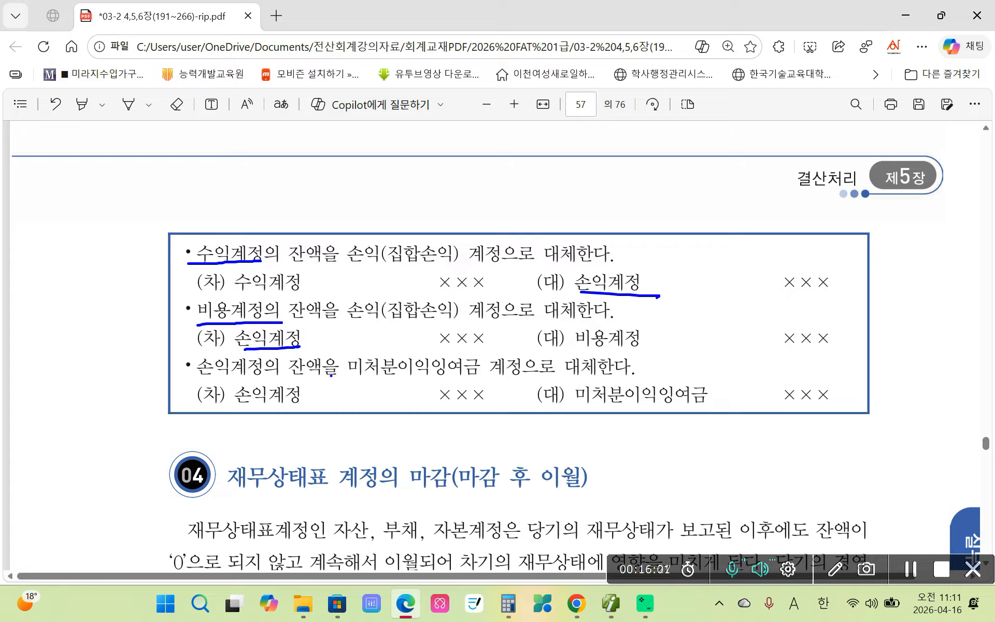
{"action": "mouse_move", "coordinate": [361, 351]}
{"action": "left_mouse_down"}
{"action": "mouse_move", "coordinate": [344, 353]}
{"action": "mouse_move", "coordinate": [386, 387]}
{"action": "mouse_move", "coordinate": [464, 384]}
{"action": "mouse_move", "coordinate": [477, 367]}
{"action": "mouse_move", "coordinate": [421, 346]}
{"action": "mouse_move", "coordinate": [367, 350]}
{"action": "mouse_move", "coordinate": [399, 340]}
{"action": "left_mouse_up"}
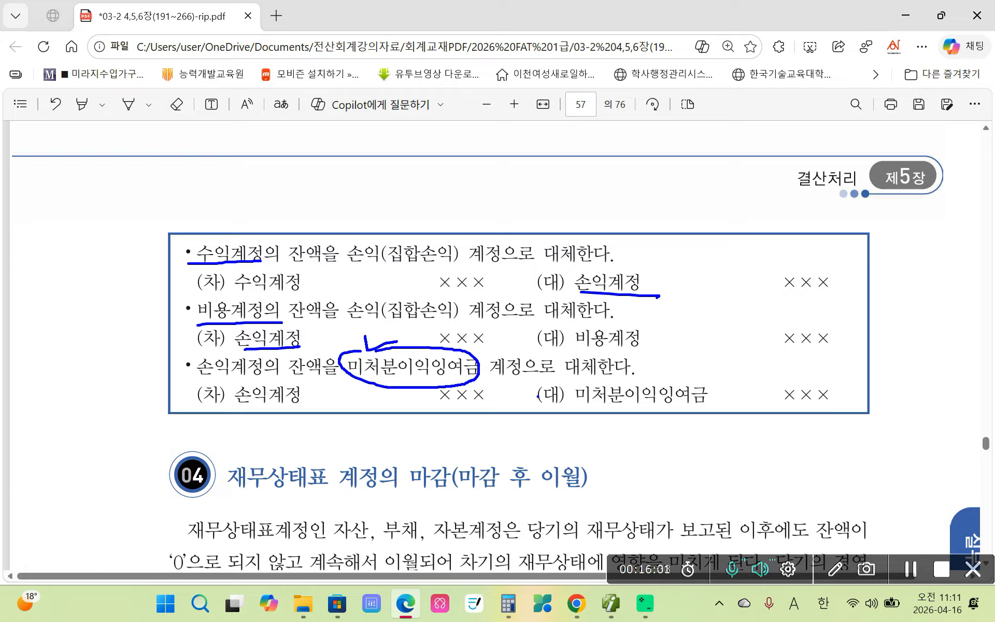
{"action": "left_click_drag", "start_coordinate": [573, 406], "coordinate": [717, 410]}
{"action": "mouse_move", "coordinate": [472, 213]}
{"action": "left_mouse_down"}
{"action": "mouse_move", "coordinate": [292, 203]}
{"action": "mouse_move", "coordinate": [213, 307]}
{"action": "mouse_move", "coordinate": [819, 461]}
{"action": "mouse_move", "coordinate": [795, 221]}
{"action": "mouse_move", "coordinate": [389, 236]}
{"action": "left_mouse_up"}
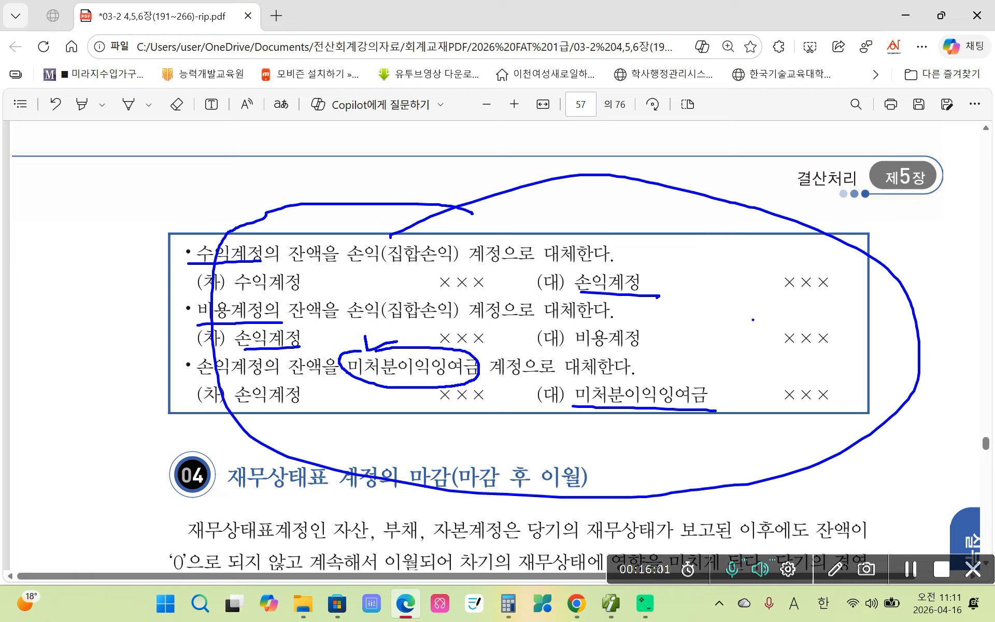
{"action": "left_click_drag", "start_coordinate": [149, 268], "coordinate": [185, 277]}
{"action": "left_click_drag", "start_coordinate": [140, 330], "coordinate": [166, 331]}
{"action": "left_click_drag", "start_coordinate": [654, 337], "coordinate": [654, 477]}
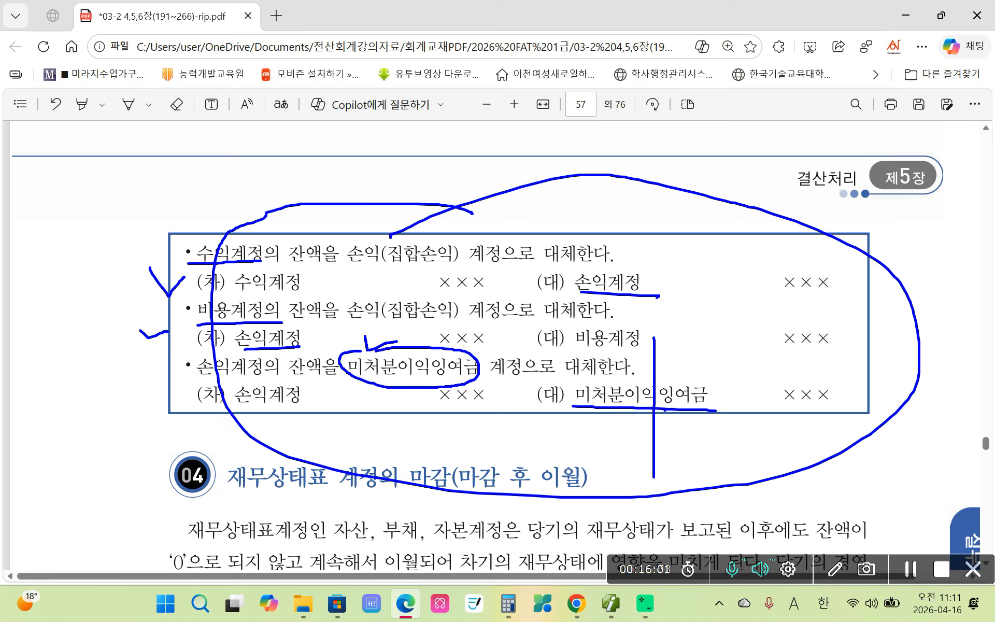
{"action": "key", "text": "Escape"}
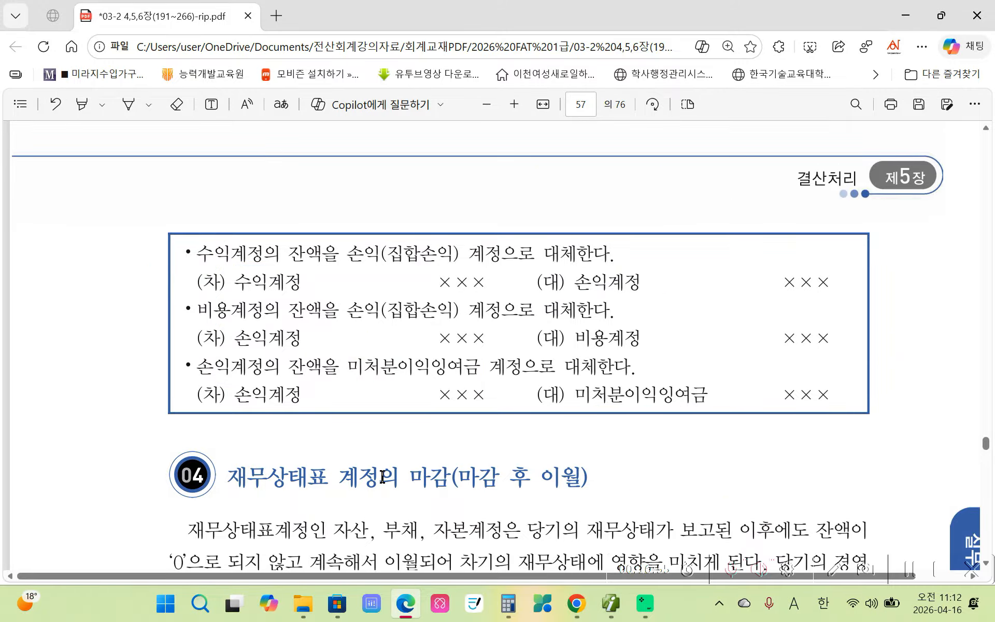
Highlight "재무상태표 계정의 마감" in the section 04 heading and "마감후 이월" in the flow diagram in yellow.
{"action": "scroll", "coordinate": [382, 476], "scroll_direction": "down", "scroll_amount": 4}
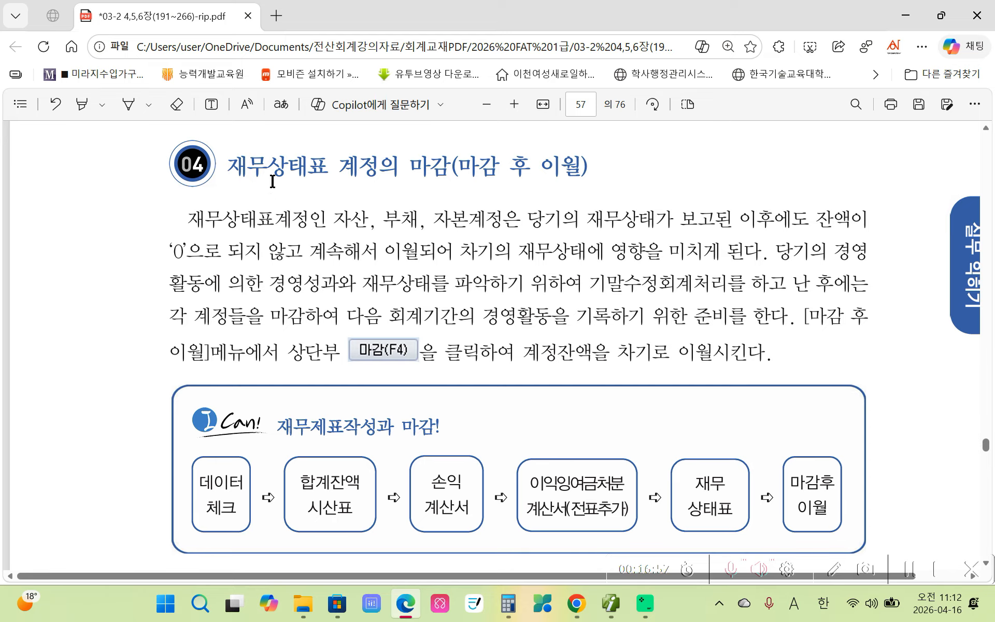
{"action": "left_click_drag", "start_coordinate": [229, 173], "coordinate": [437, 175]}
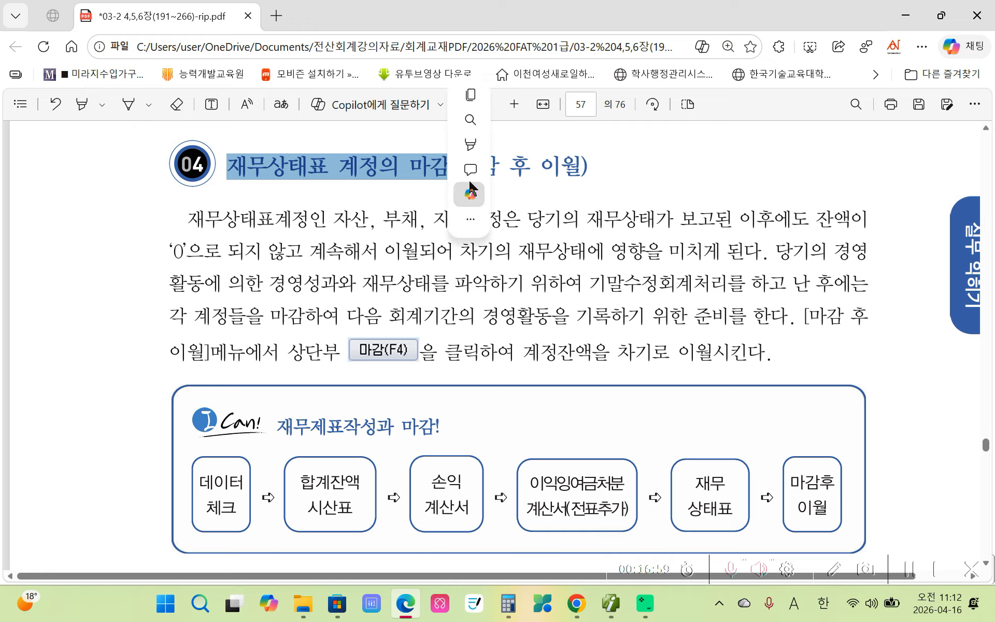
{"action": "mouse_move", "coordinate": [485, 144]}
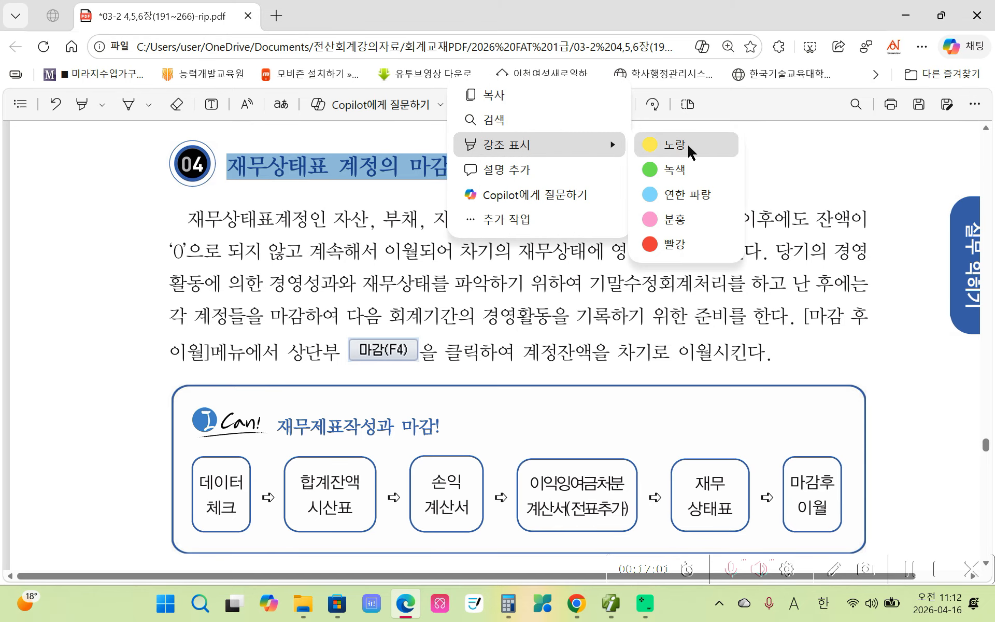
{"action": "left_click", "coordinate": [674, 142]}
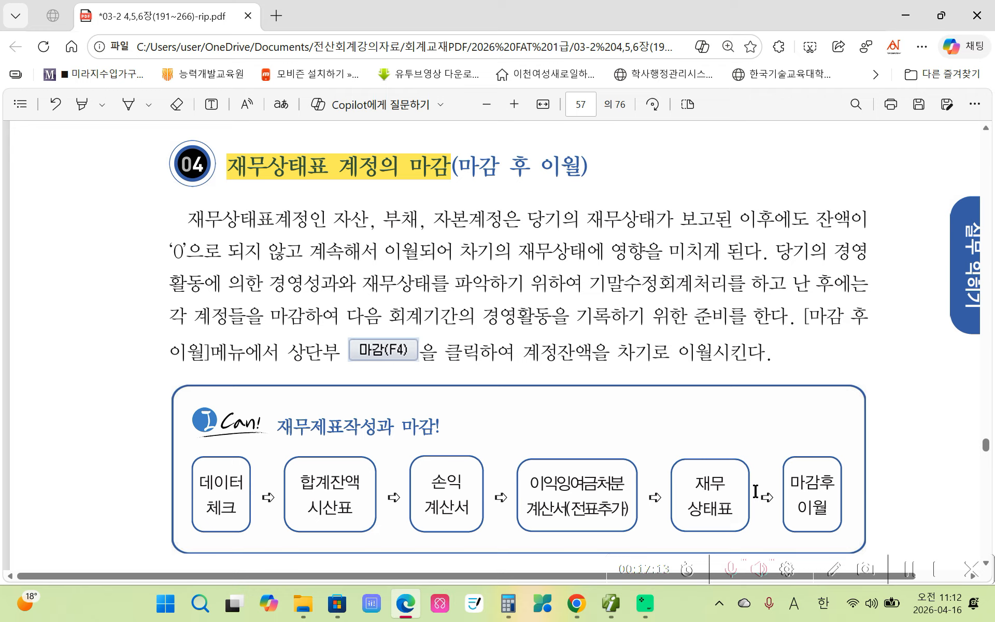
{"action": "left_click_drag", "start_coordinate": [788, 480], "coordinate": [833, 517]}
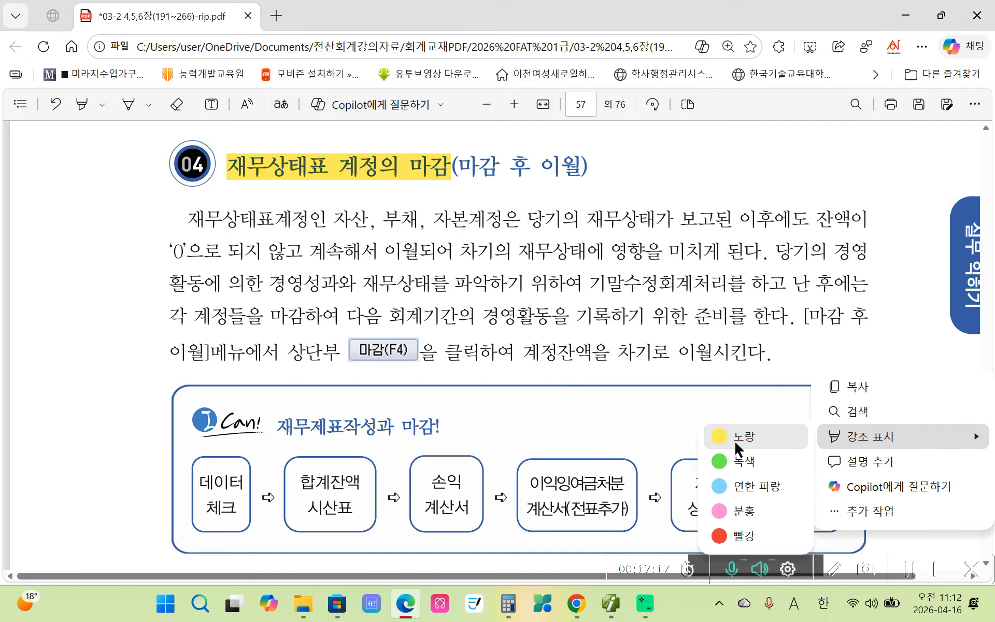
{"action": "left_click", "coordinate": [734, 439]}
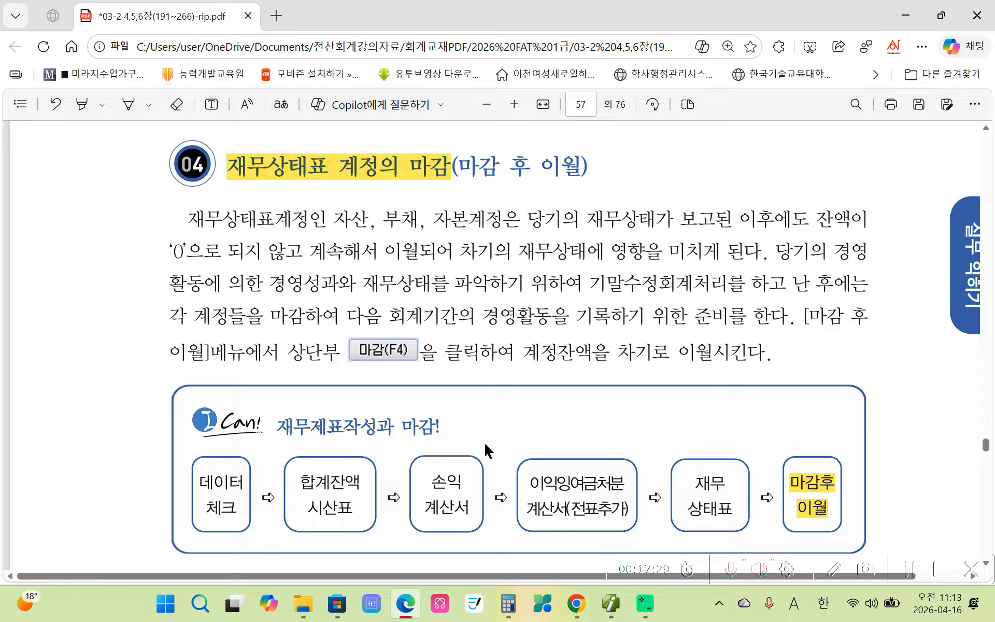
Highlight "체크를 이용하여 오류사항 체크를" in 수행 1 of the 장부마감하기 task in yellow.
{"action": "scroll", "coordinate": [337, 459], "scroll_direction": "down", "scroll_amount": 4}
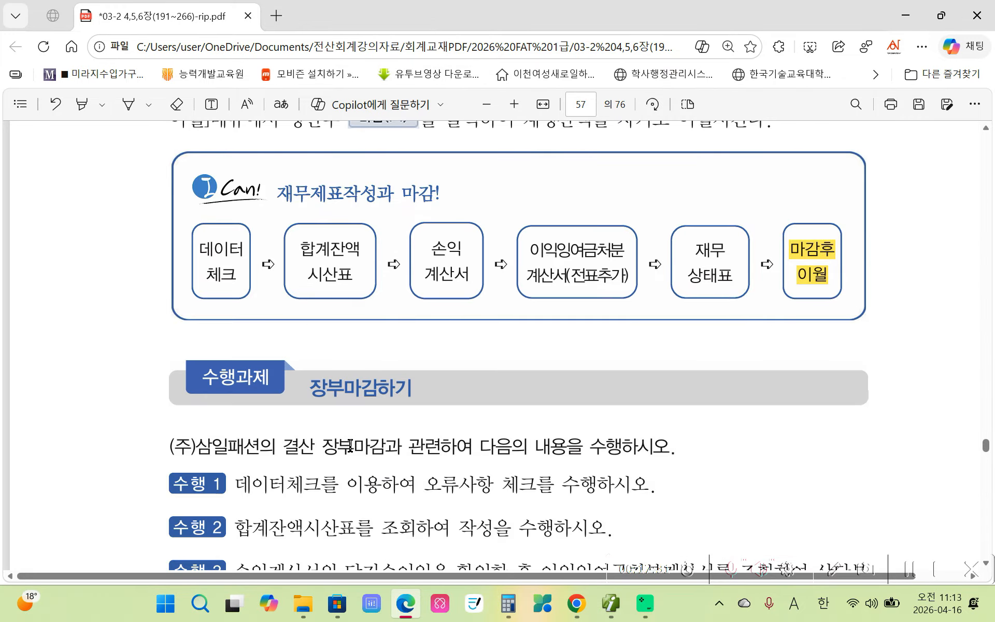
{"action": "scroll", "coordinate": [350, 445], "scroll_direction": "down", "scroll_amount": 4}
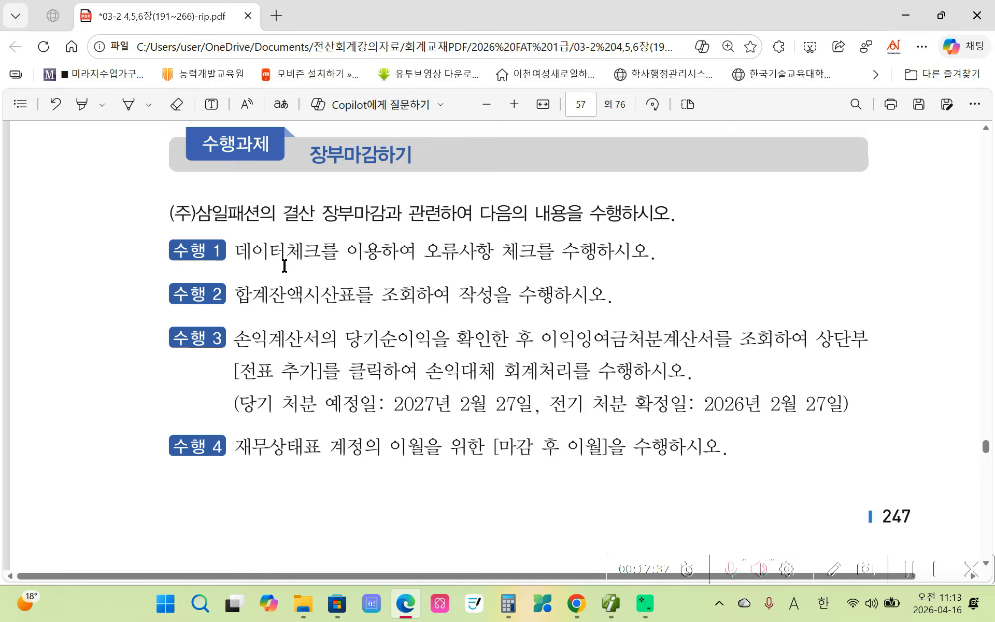
{"action": "left_click_drag", "start_coordinate": [287, 252], "coordinate": [545, 251]}
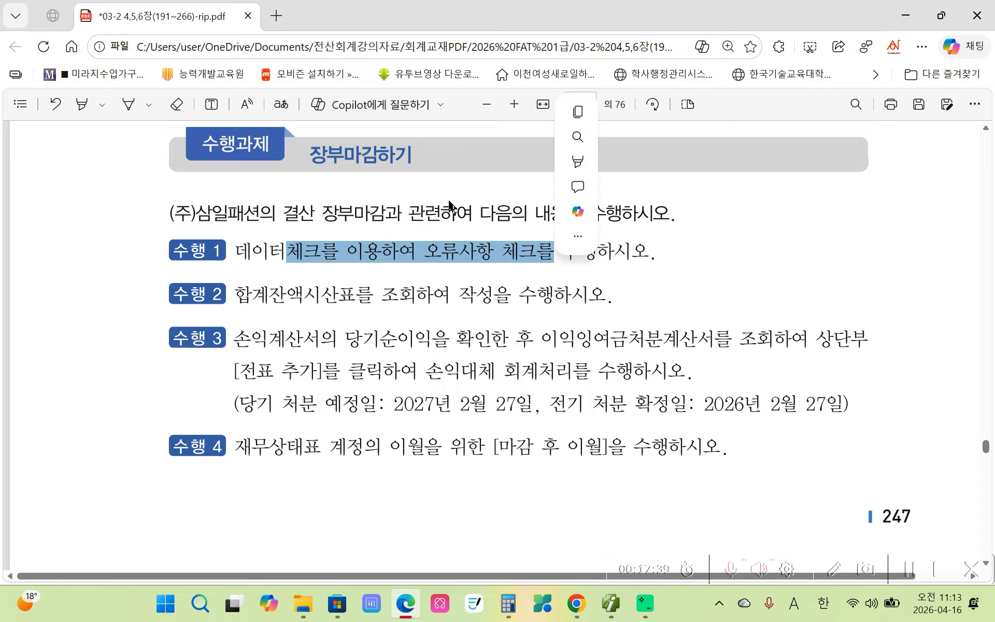
{"action": "mouse_move", "coordinate": [579, 161]}
{"action": "left_click", "coordinate": [800, 164]}
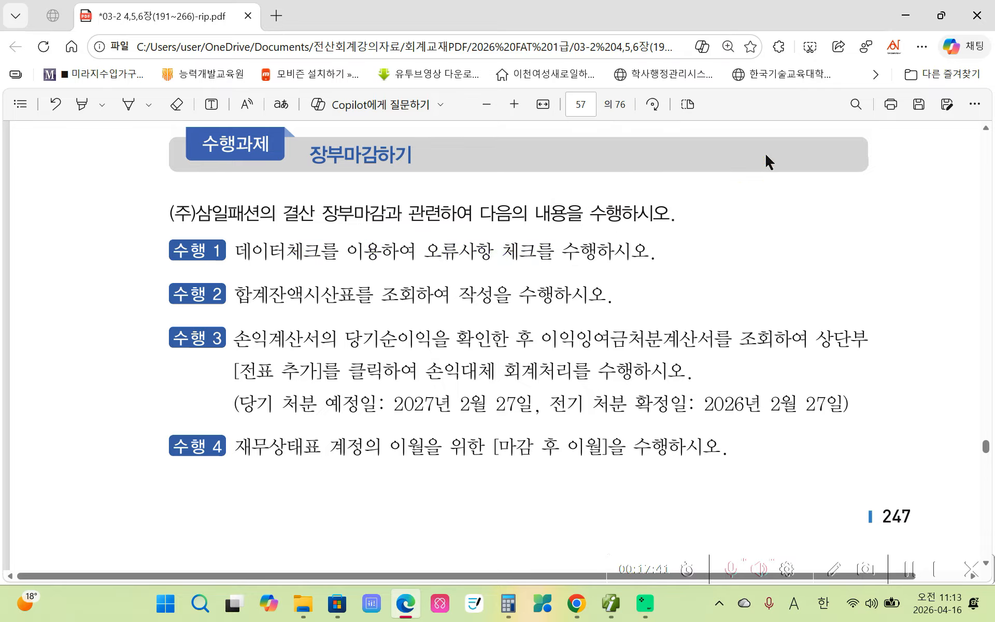
Switch to SmartA and open 데이터체크/매입매출/자금관리자료정리 from the 데이터관리 group.
{"action": "left_click", "coordinate": [611, 602]}
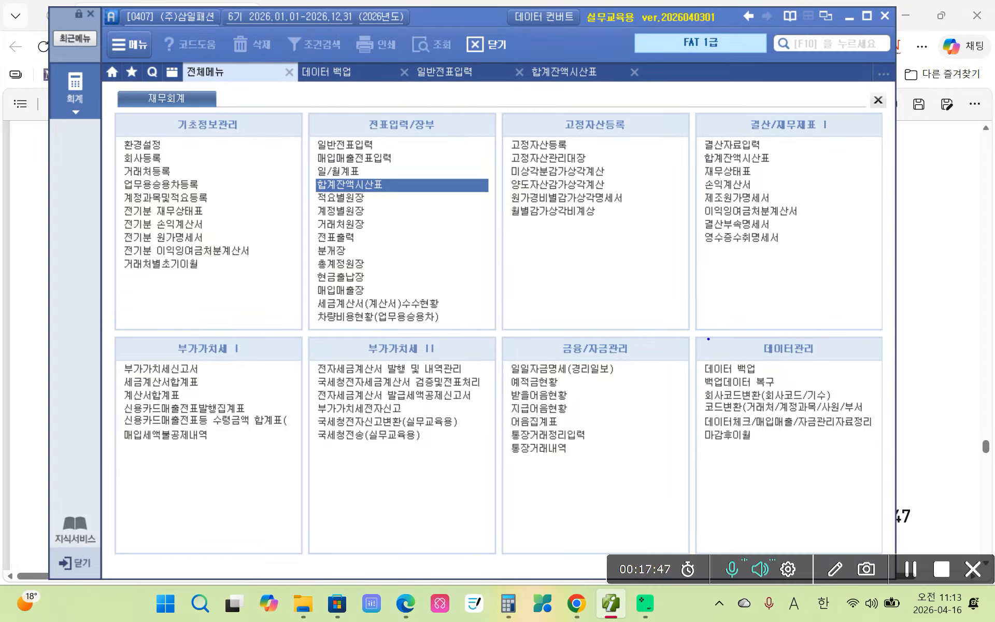
{"action": "left_click_drag", "start_coordinate": [678, 332], "coordinate": [991, 483]}
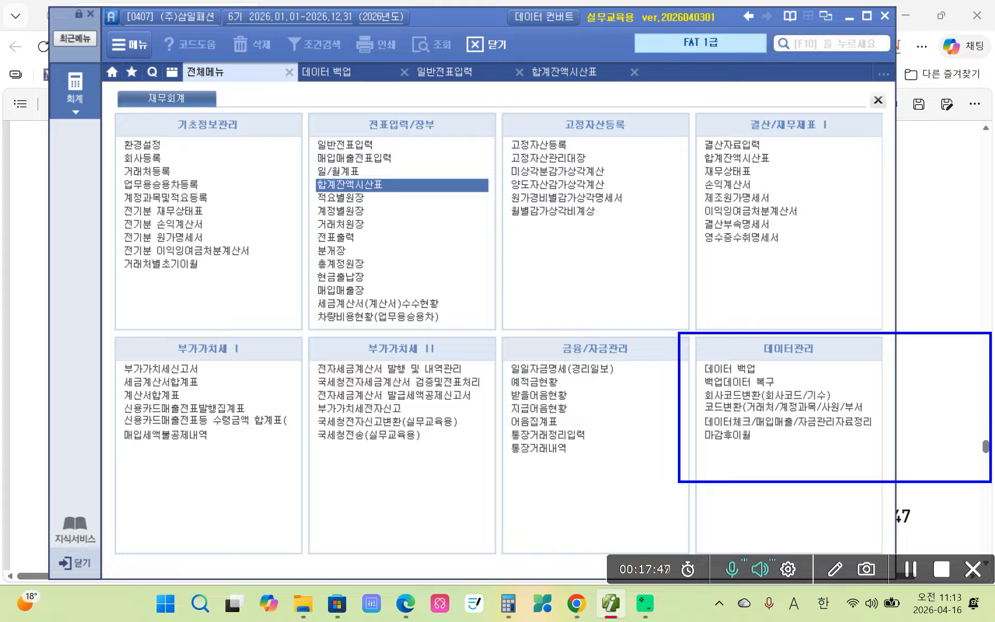
{"action": "mouse_move", "coordinate": [732, 415]}
{"action": "left_mouse_down"}
{"action": "mouse_move", "coordinate": [709, 428]}
{"action": "mouse_move", "coordinate": [760, 417]}
{"action": "mouse_move", "coordinate": [717, 413]}
{"action": "left_mouse_up"}
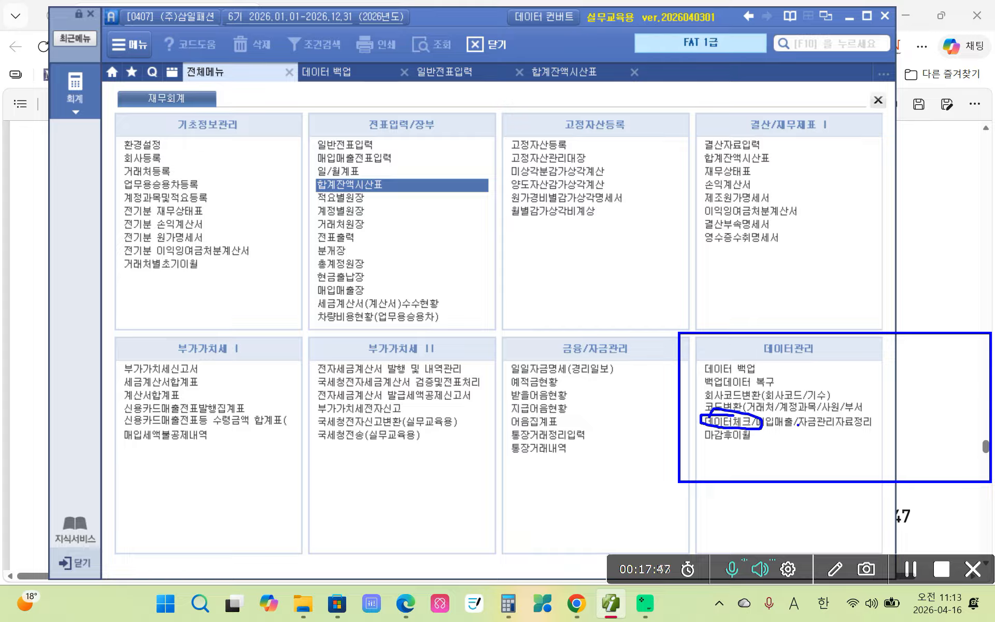
{"action": "left_click", "coordinate": [768, 424]}
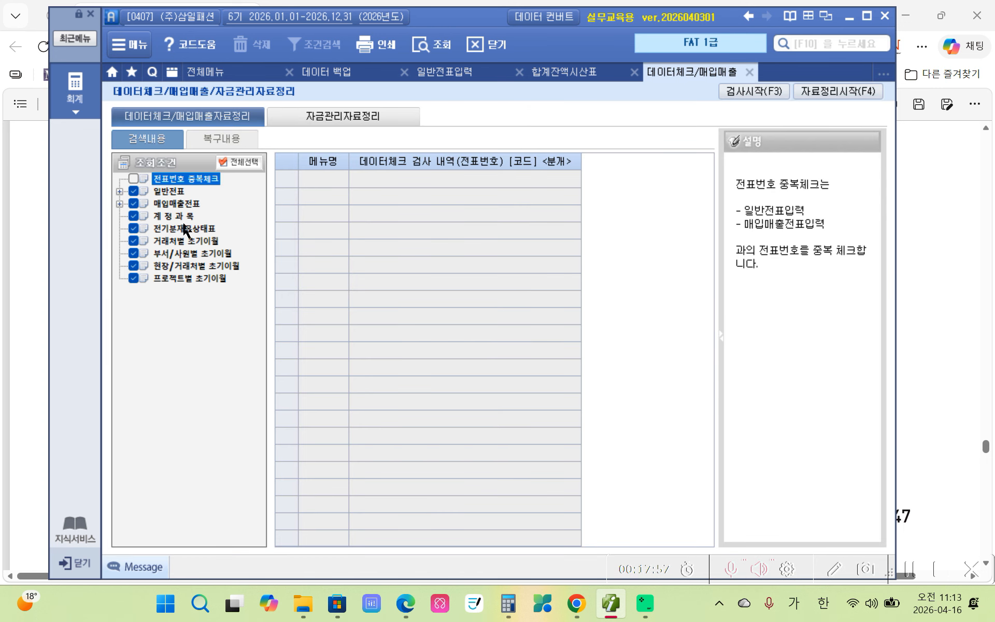
Run the data error check with the preset 조회조건 items and dismiss the result message.
{"action": "left_click_drag", "start_coordinate": [98, 167], "coordinate": [254, 316]}
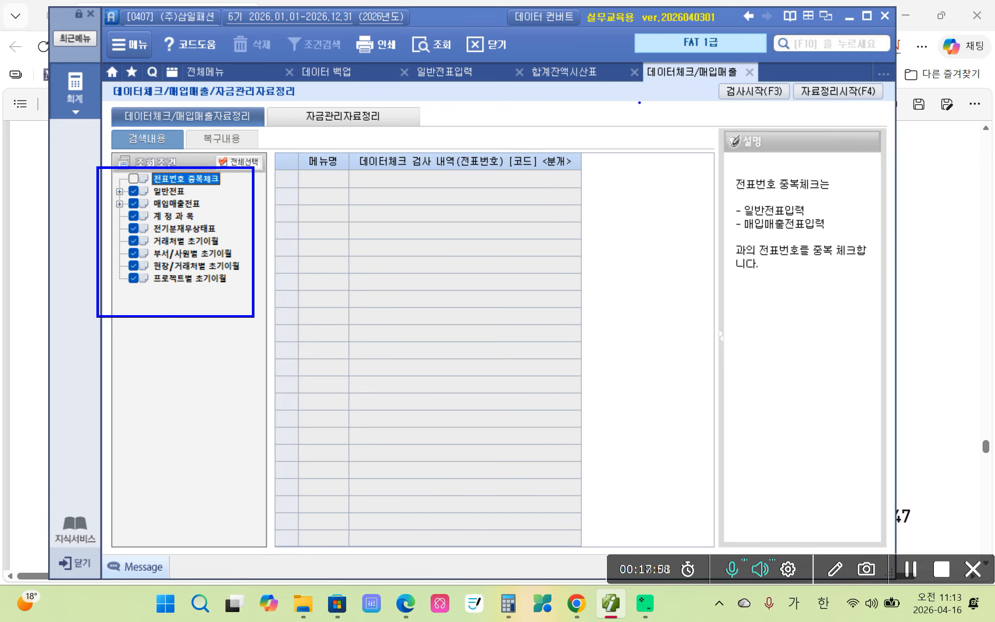
{"action": "mouse_move", "coordinate": [754, 73]}
{"action": "left_mouse_down"}
{"action": "mouse_move", "coordinate": [670, 89]}
{"action": "mouse_move", "coordinate": [796, 120]}
{"action": "mouse_move", "coordinate": [712, 65]}
{"action": "mouse_move", "coordinate": [768, 135]}
{"action": "mouse_move", "coordinate": [711, 61]}
{"action": "mouse_move", "coordinate": [724, 128]}
{"action": "left_mouse_up"}
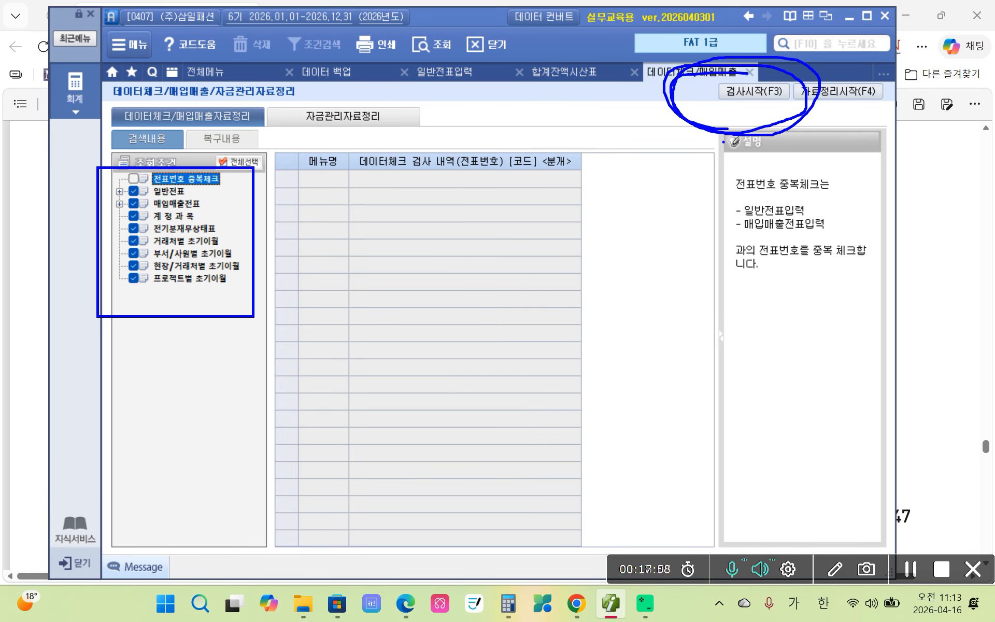
{"action": "left_click", "coordinate": [754, 92]}
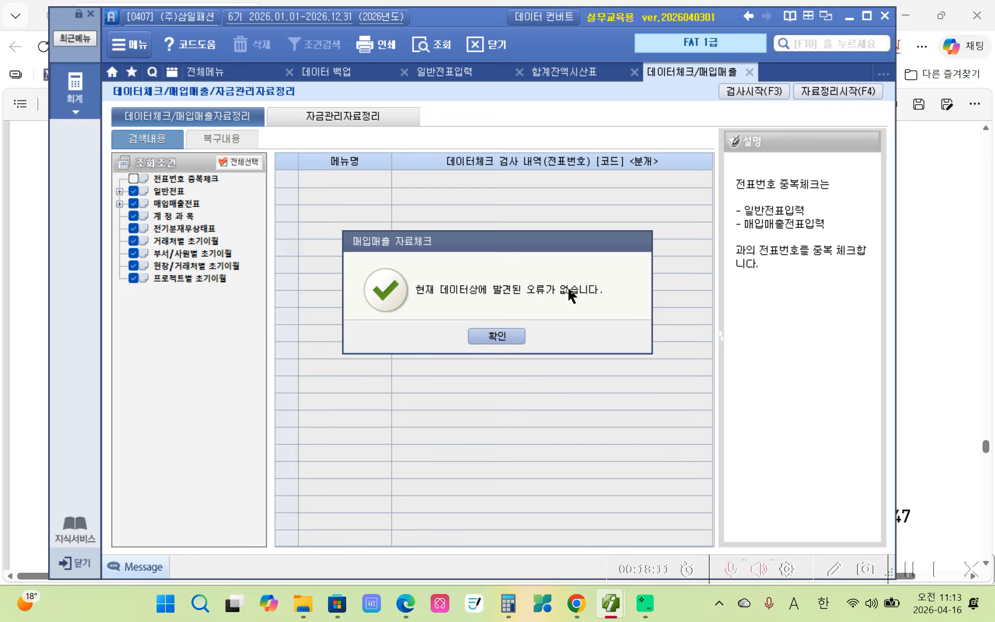
{"action": "left_click", "coordinate": [518, 332]}
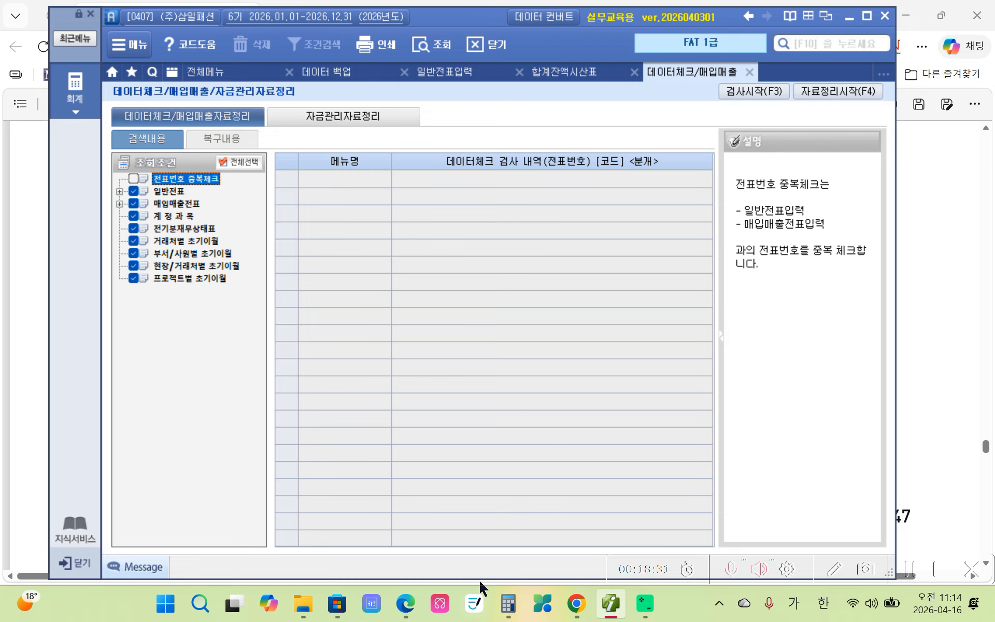
Switch to the textbook PDF in Edge and read the 수행 2 instruction about 합계잔액시산표.
{"action": "left_click", "coordinate": [610, 602]}
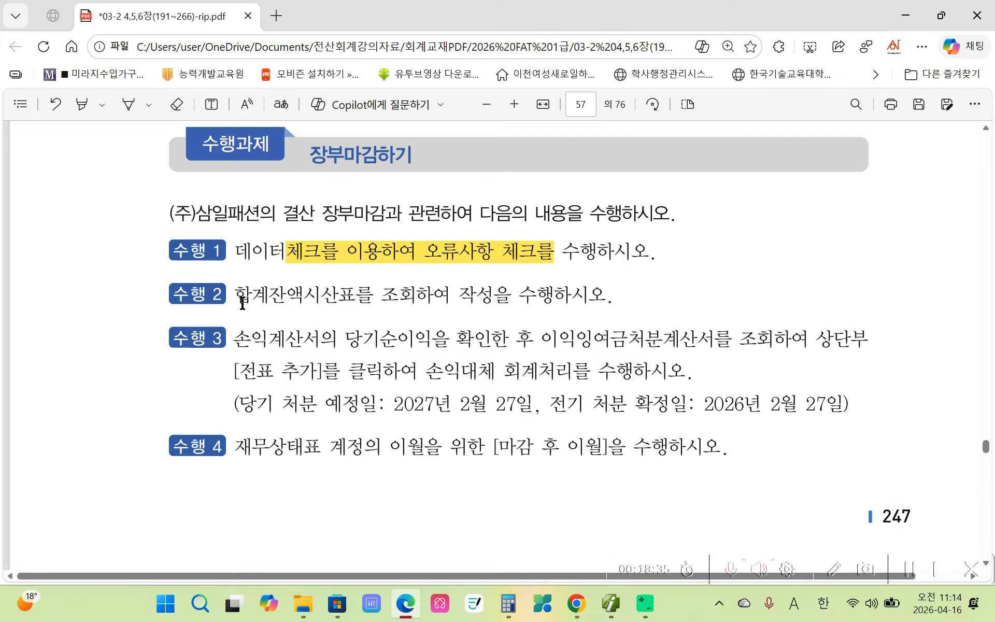
{"action": "left_click_drag", "start_coordinate": [242, 302], "coordinate": [413, 304]}
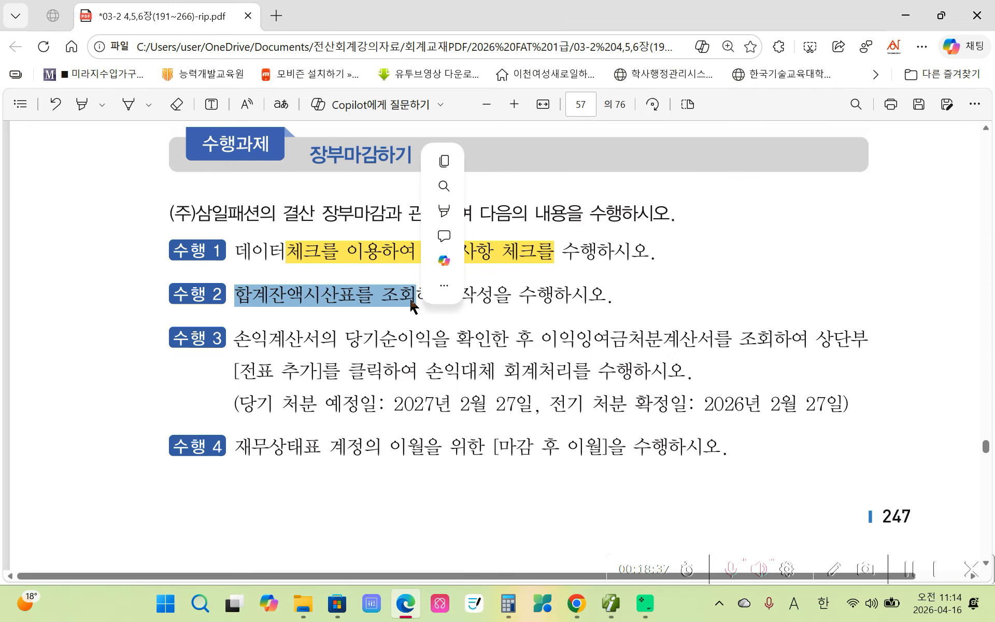
{"action": "left_click", "coordinate": [395, 467]}
Review the 12월 31일 합계잔액시산표 in SmartA from the asset and liability accounts to 법인세등, and return to the textbook PDF.
{"action": "left_click", "coordinate": [611, 603]}
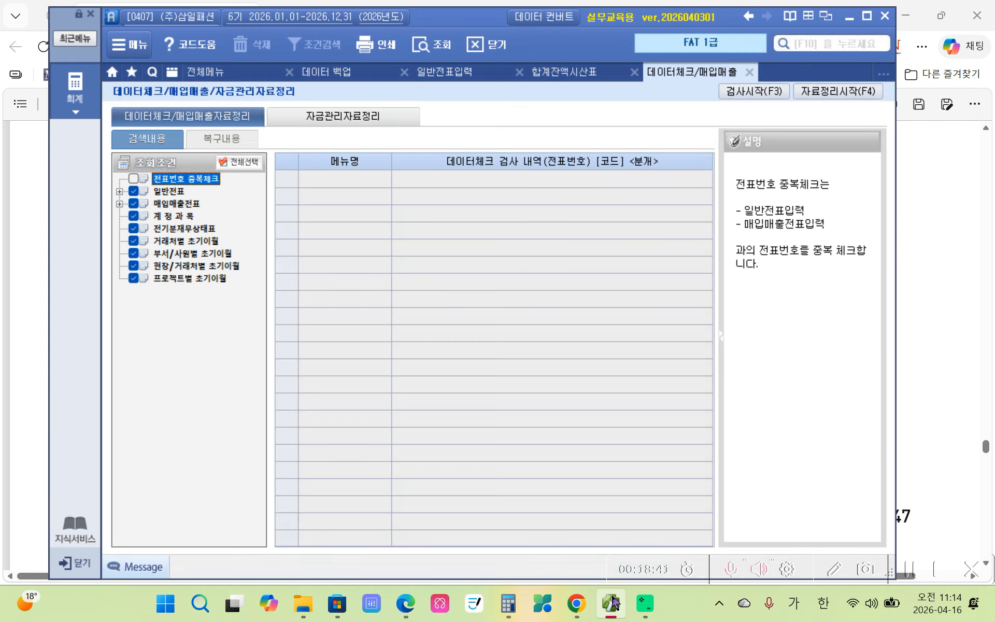
{"action": "left_click", "coordinate": [563, 72]}
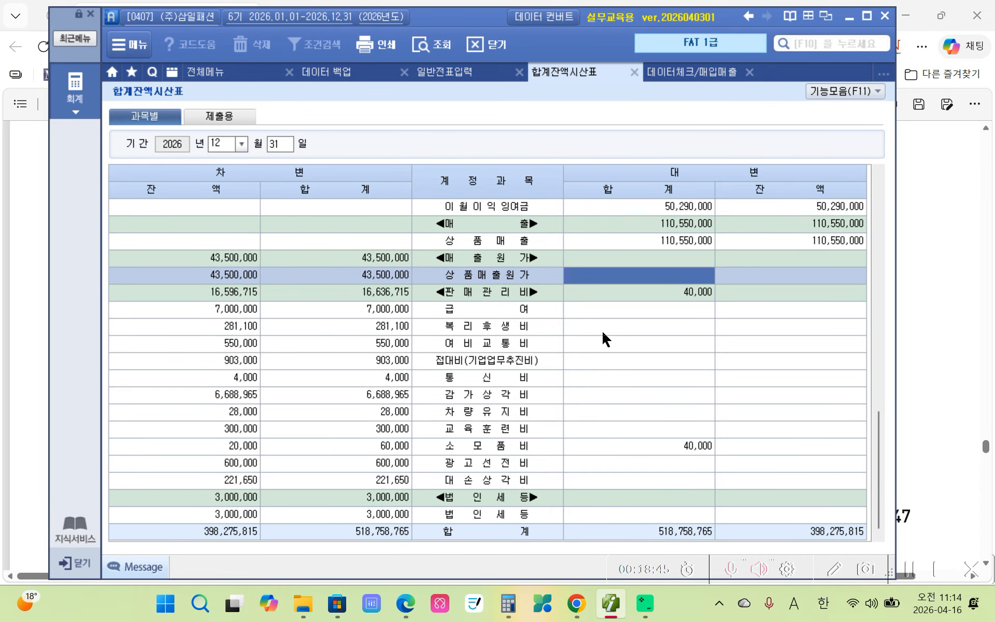
{"action": "scroll", "coordinate": [635, 383], "scroll_direction": "up", "scroll_amount": 10}
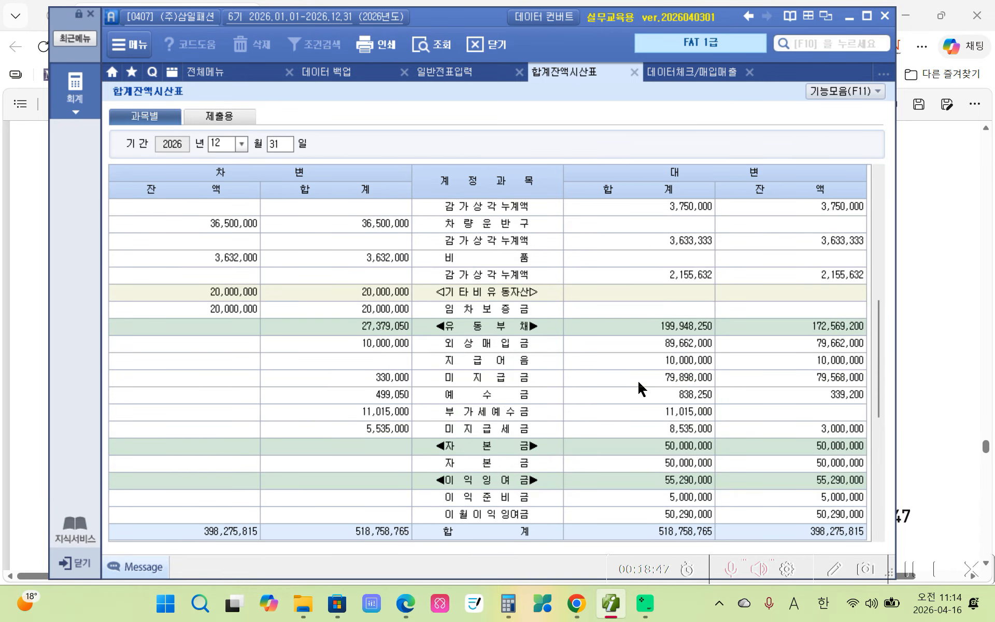
{"action": "scroll", "coordinate": [638, 381], "scroll_direction": "down", "scroll_amount": 10}
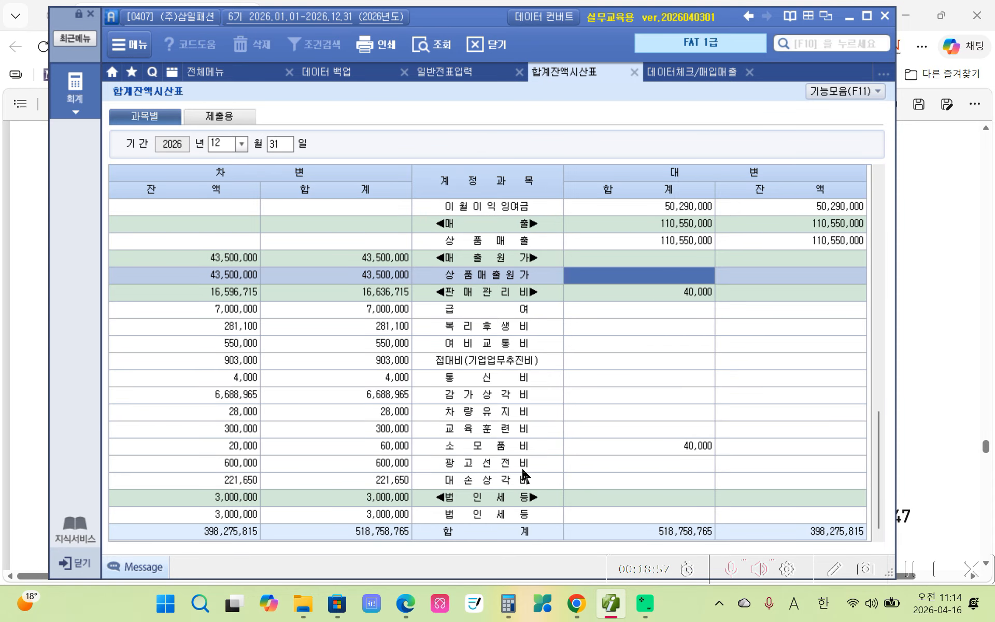
{"action": "left_click", "coordinate": [620, 612]}
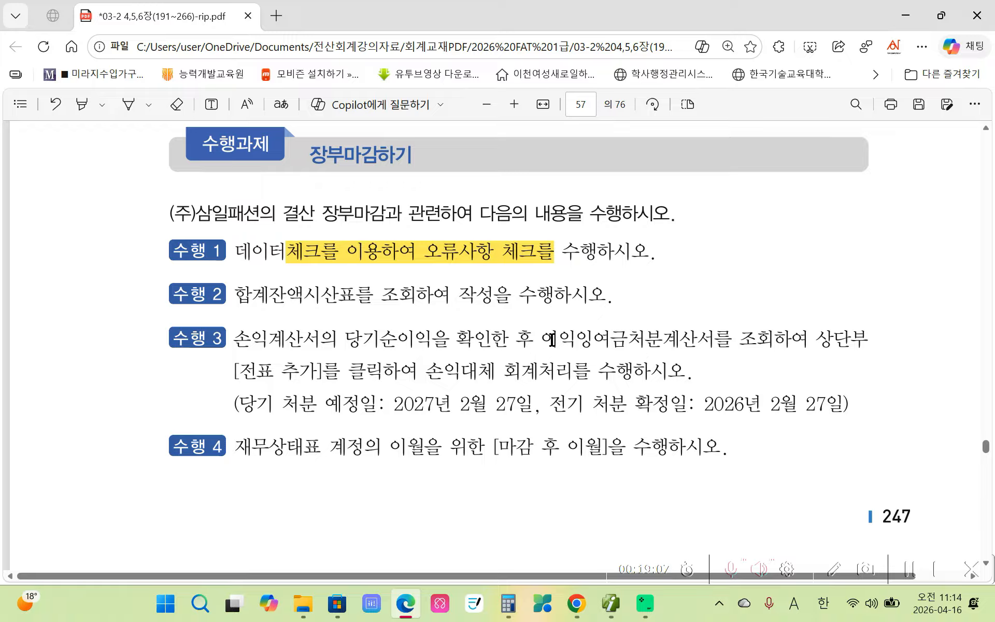
Highlight 이익잉여금처분계산서 and 당기순이익을 in yellow in the textbook's 수행 3 instruction.
{"action": "left_click_drag", "start_coordinate": [542, 340], "coordinate": [712, 336]}
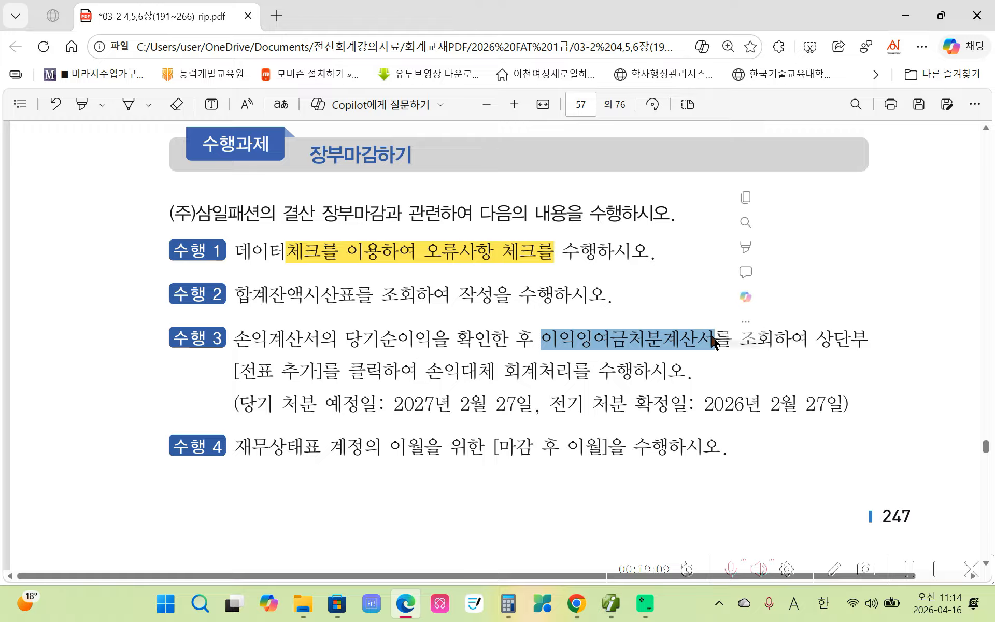
{"action": "mouse_move", "coordinate": [748, 247]}
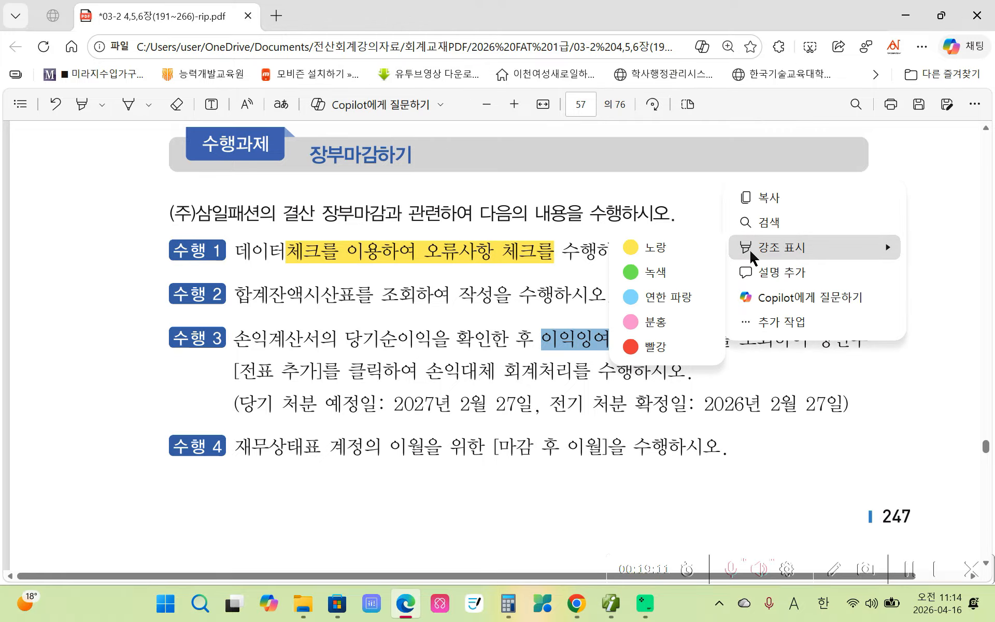
{"action": "left_click", "coordinate": [658, 247]}
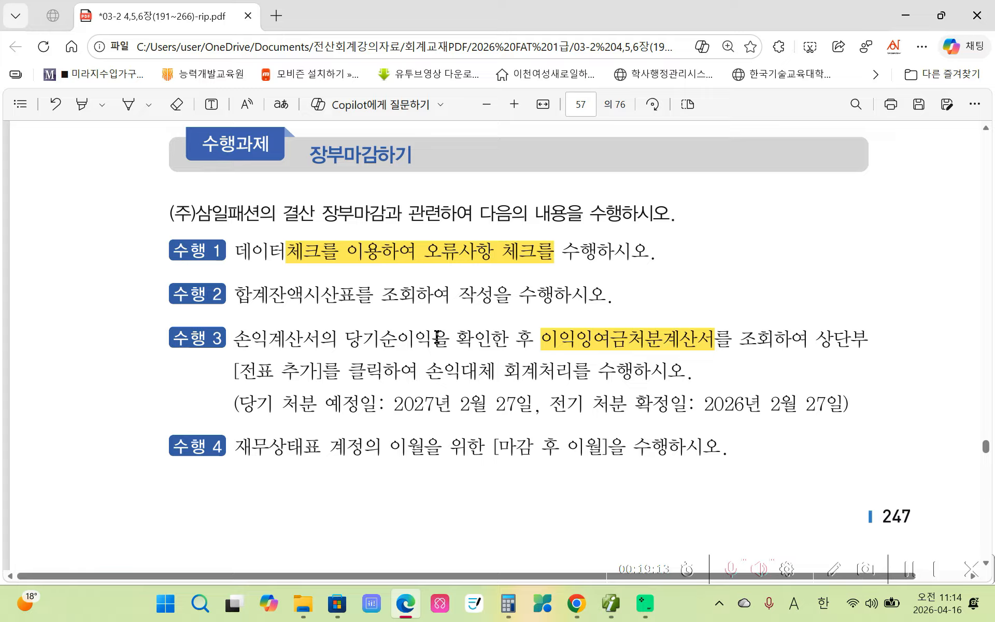
{"action": "left_click_drag", "start_coordinate": [449, 338], "coordinate": [335, 337]}
{"action": "mouse_move", "coordinate": [377, 248]}
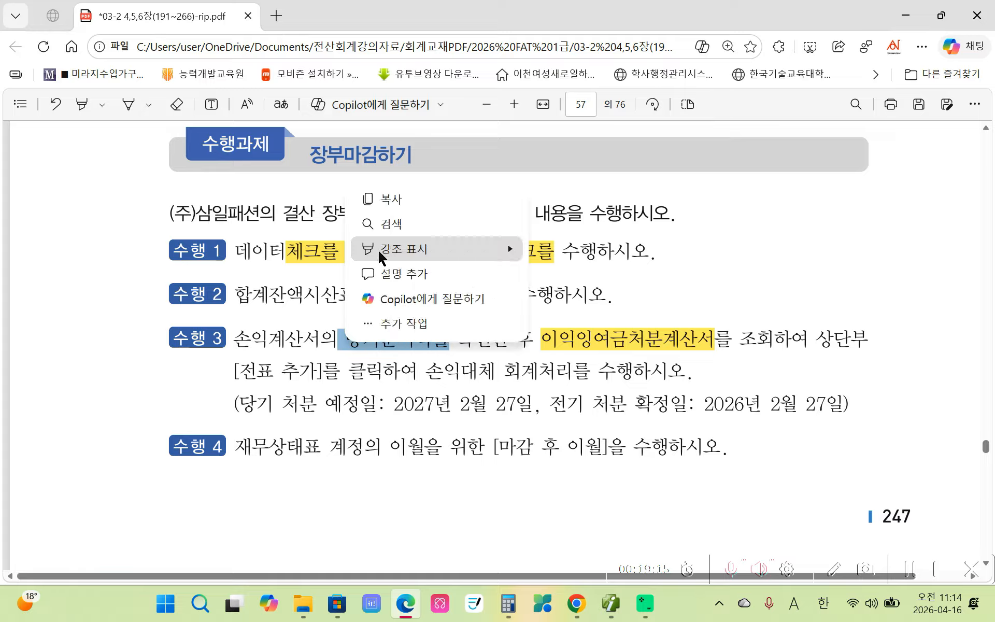
{"action": "left_click", "coordinate": [550, 249]}
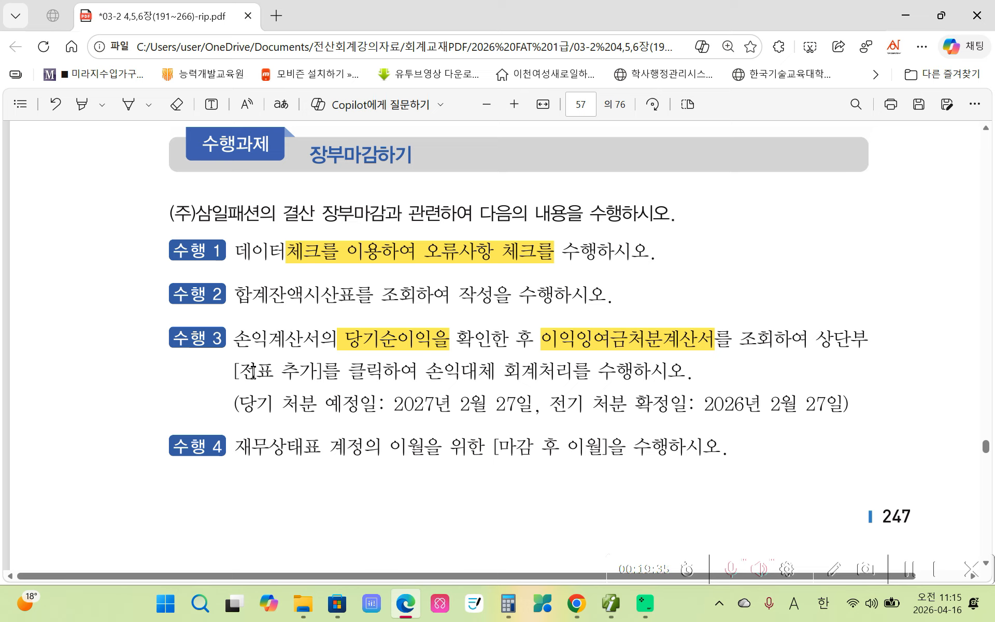
Highlight 전표 추가 and 손익대체 in yellow in the second line of the 수행 3 instruction.
{"action": "left_click_drag", "start_coordinate": [239, 373], "coordinate": [300, 371]}
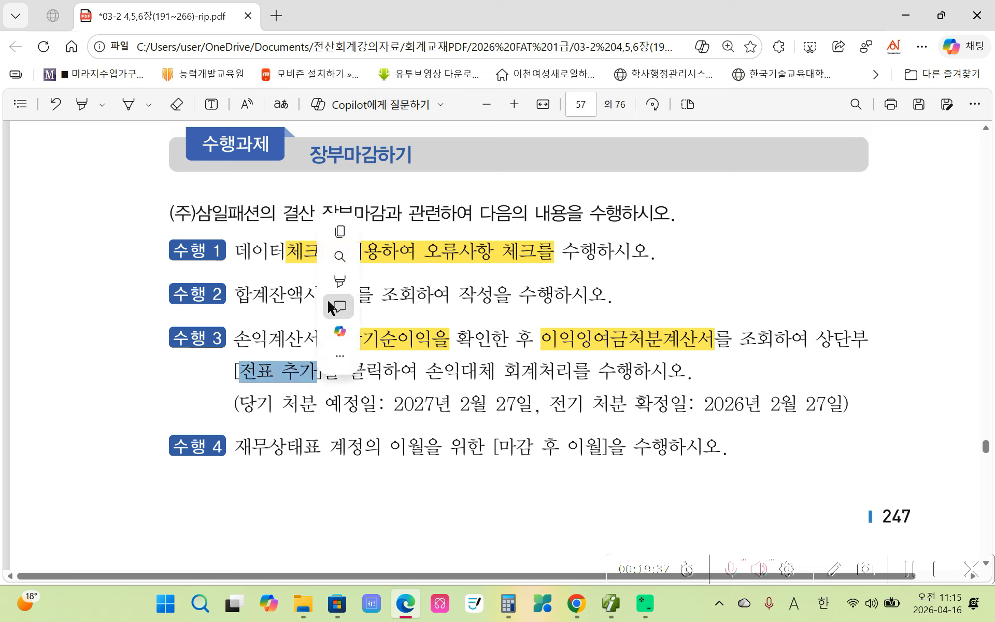
{"action": "mouse_move", "coordinate": [346, 281]}
{"action": "mouse_move", "coordinate": [398, 284]}
{"action": "left_click", "coordinate": [527, 286]}
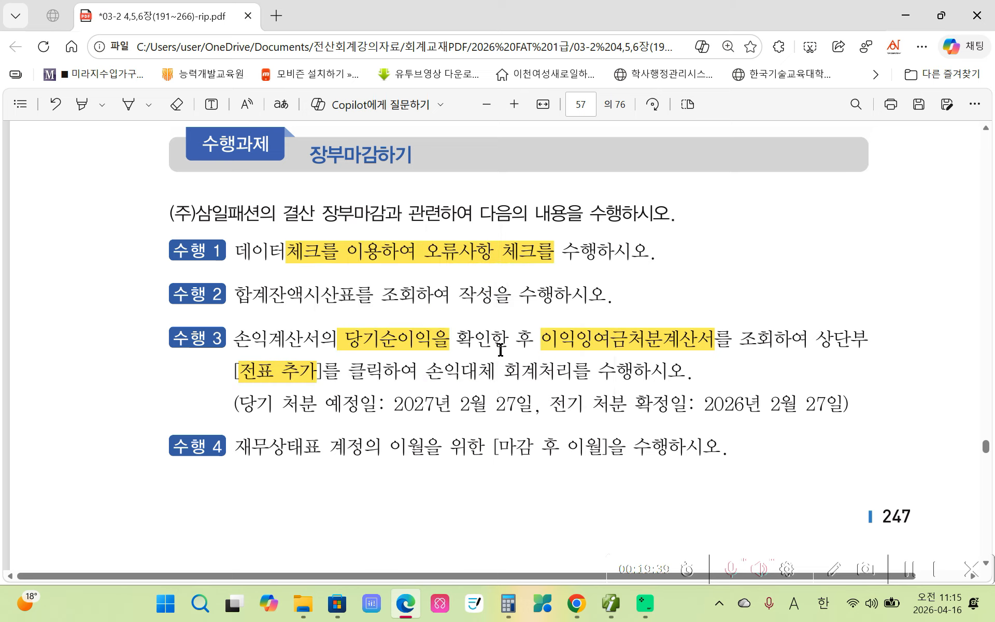
{"action": "left_click_drag", "start_coordinate": [426, 372], "coordinate": [492, 371]}
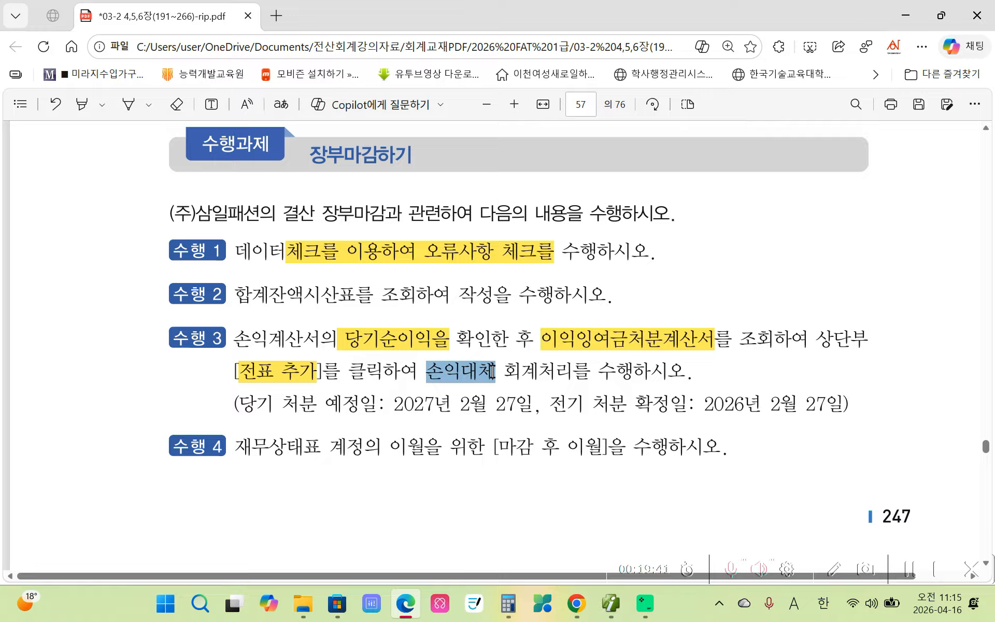
{"action": "mouse_move", "coordinate": [526, 284]}
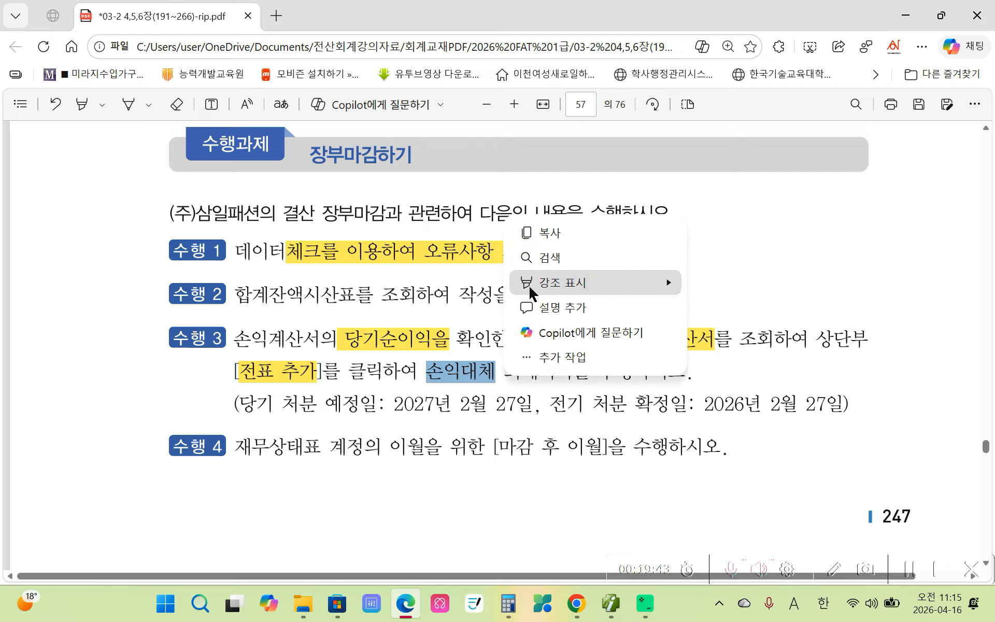
{"action": "left_click", "coordinate": [728, 288]}
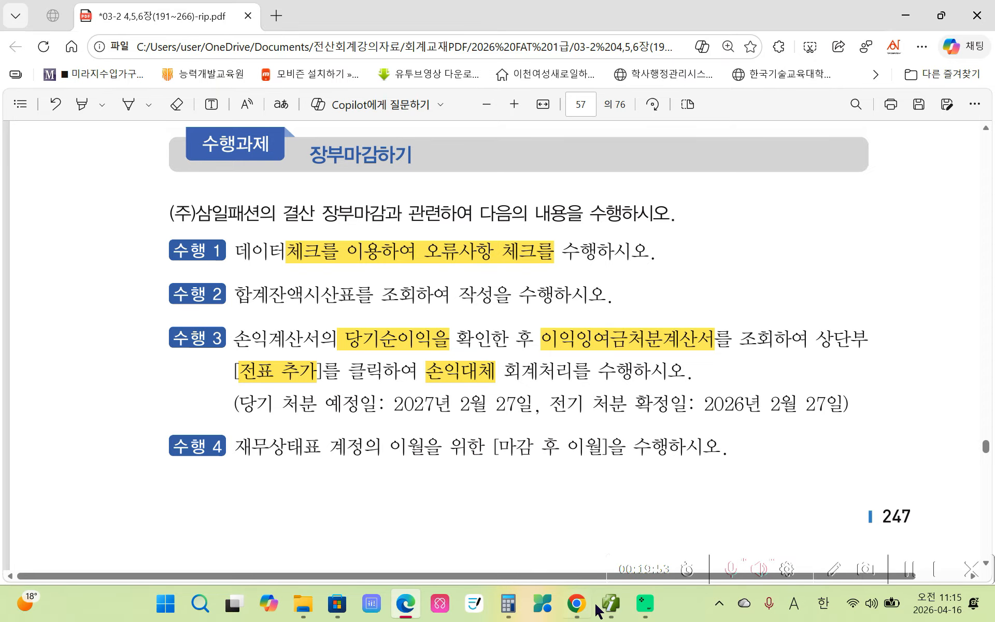
Switch to SmartA and open the 손익계산서 for 12월 2026.
{"action": "left_click", "coordinate": [612, 614]}
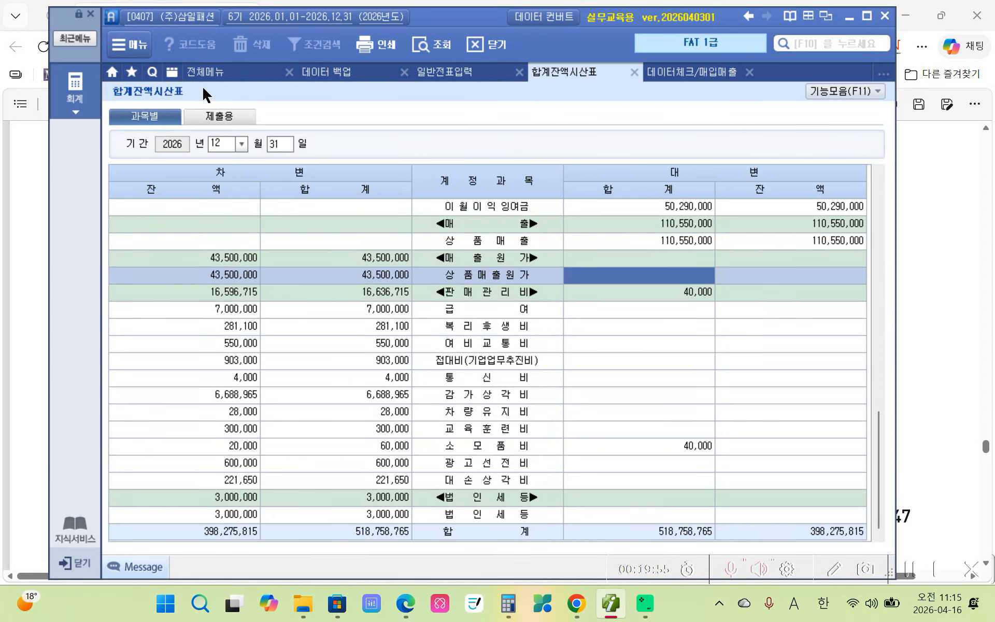
{"action": "left_click", "coordinate": [75, 89]}
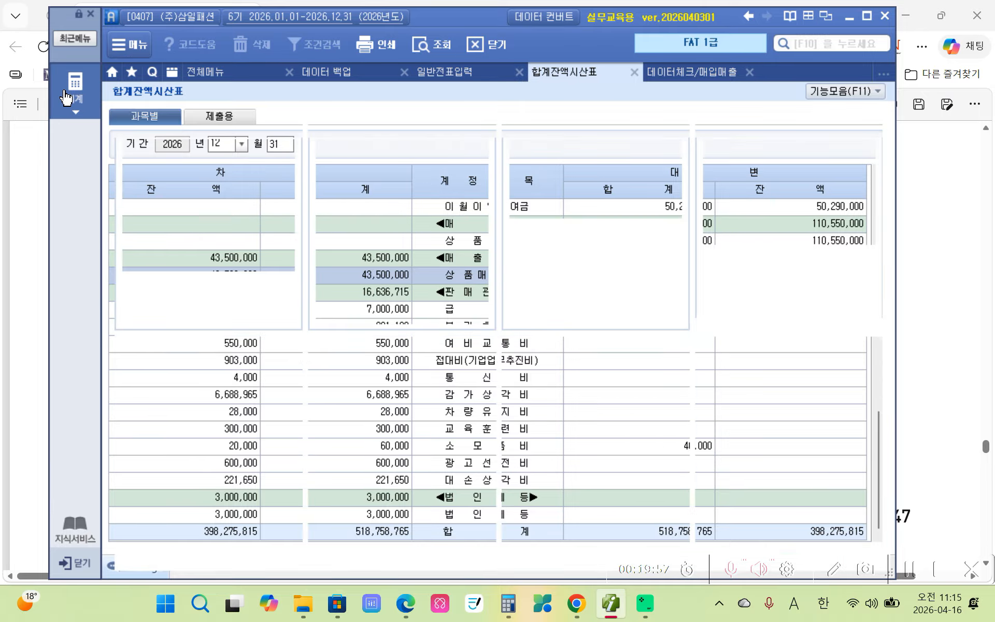
{"action": "left_click", "coordinate": [731, 185]}
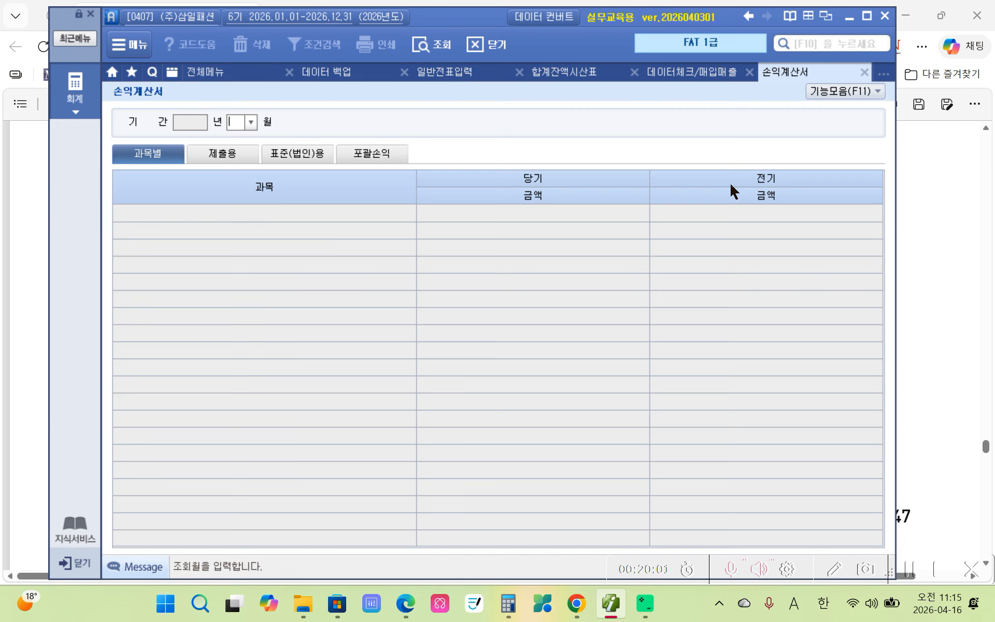
{"action": "type", "text": "12"}
{"action": "key", "text": "Return"}
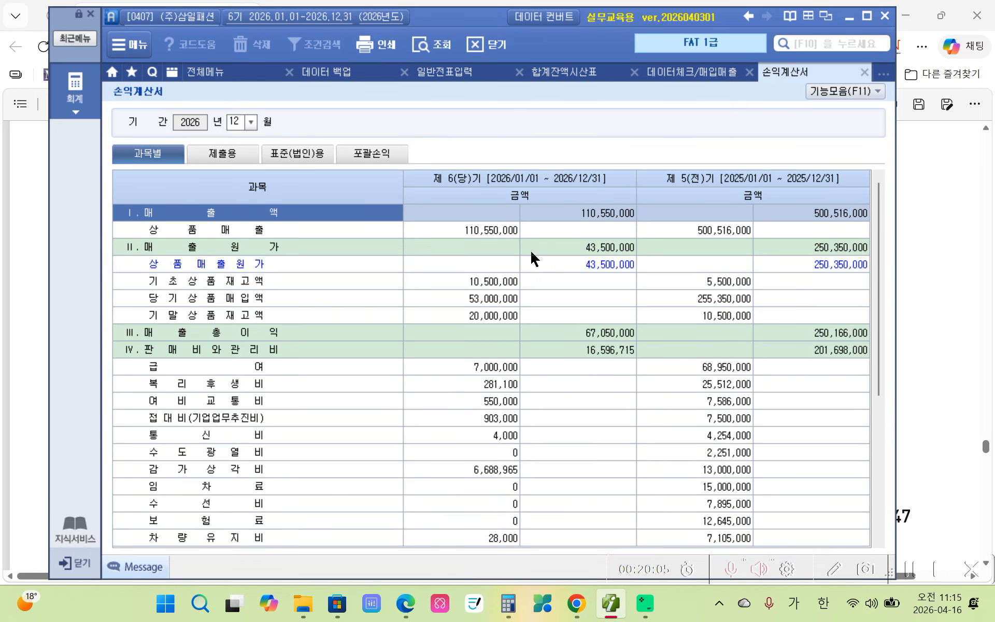
Examine the 손익계산서 from 매출원가 and its 기초, 매입 and 기말 상품 amounts down to 당기순이익, marking the 당기 and 전기 figures.
{"action": "left_click", "coordinate": [588, 265]}
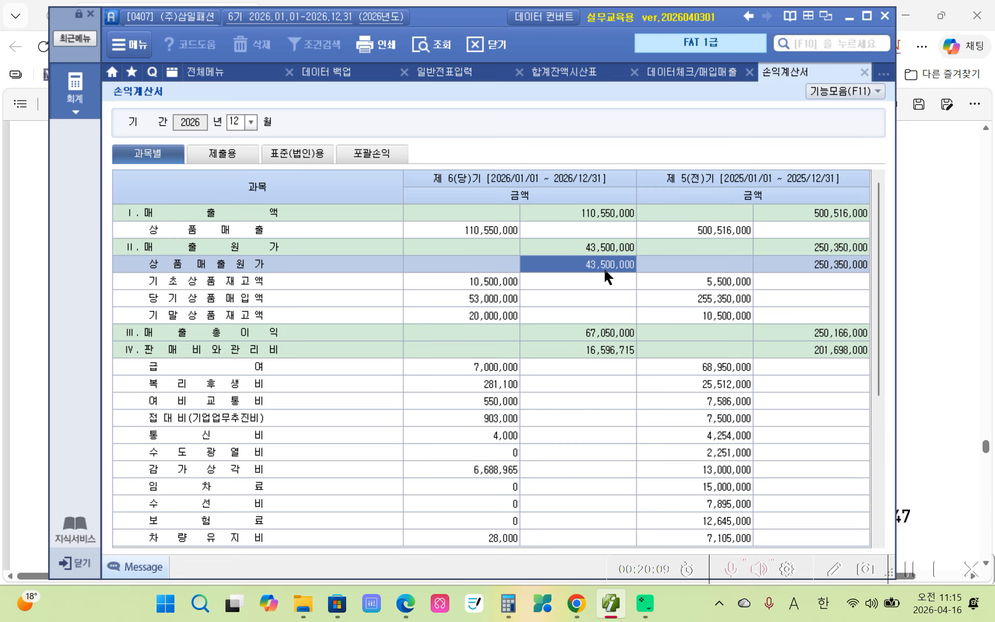
{"action": "left_click", "coordinate": [607, 252]}
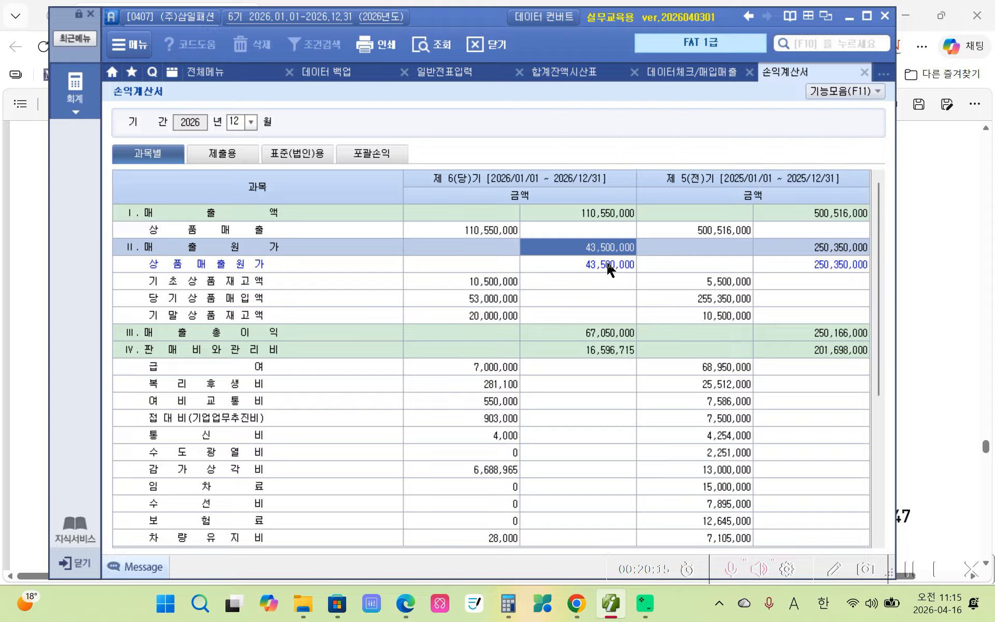
{"action": "left_click", "coordinate": [607, 266]}
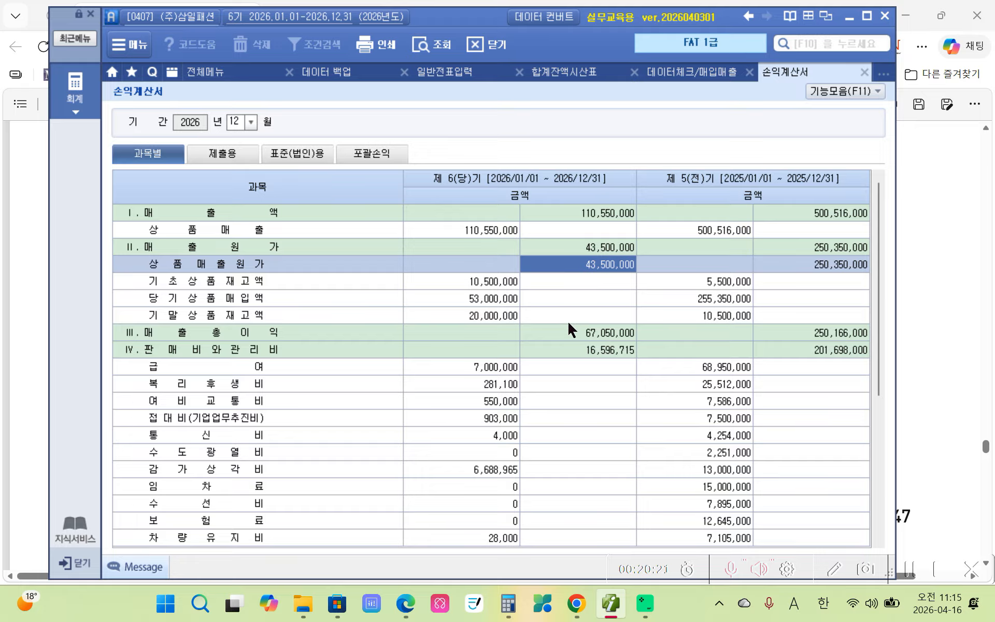
{"action": "left_click", "coordinate": [473, 286]}
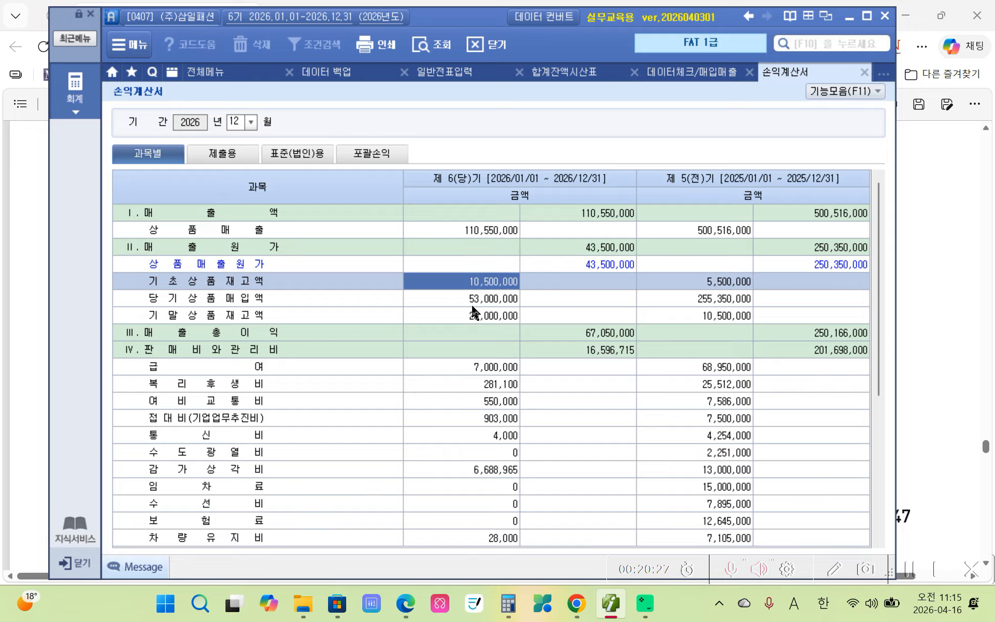
{"action": "left_click", "coordinate": [472, 304]}
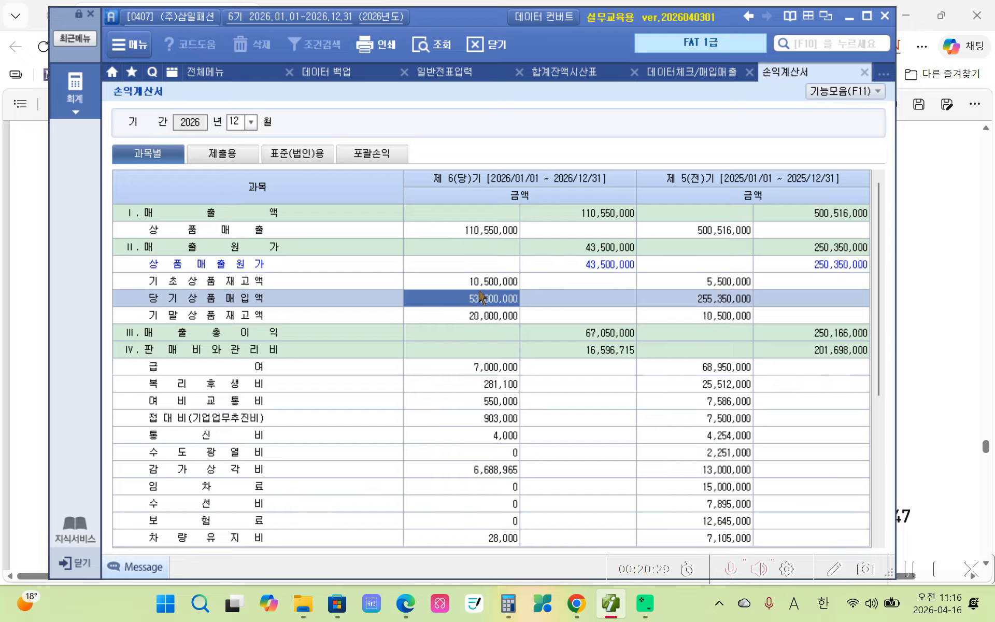
{"action": "left_click", "coordinate": [470, 317]}
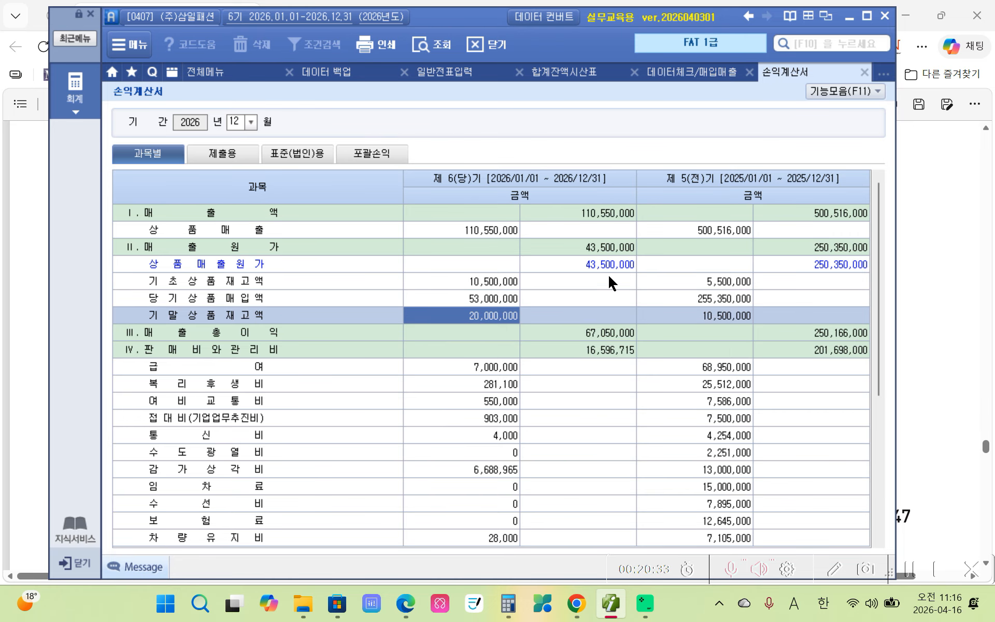
{"action": "scroll", "coordinate": [515, 353], "scroll_direction": "down", "scroll_amount": 5}
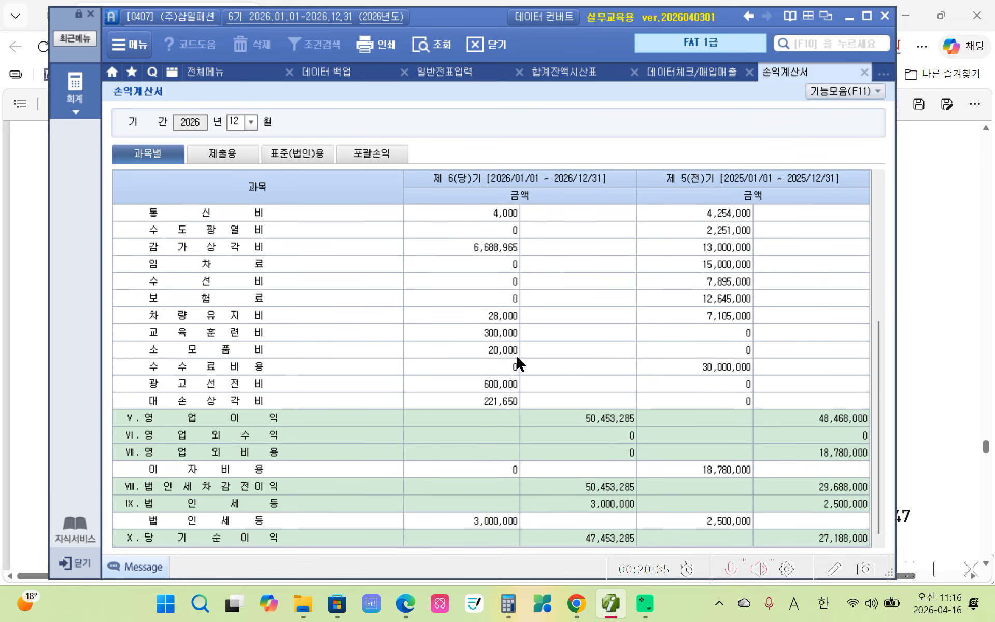
{"action": "key", "text": "ctrl+2"}
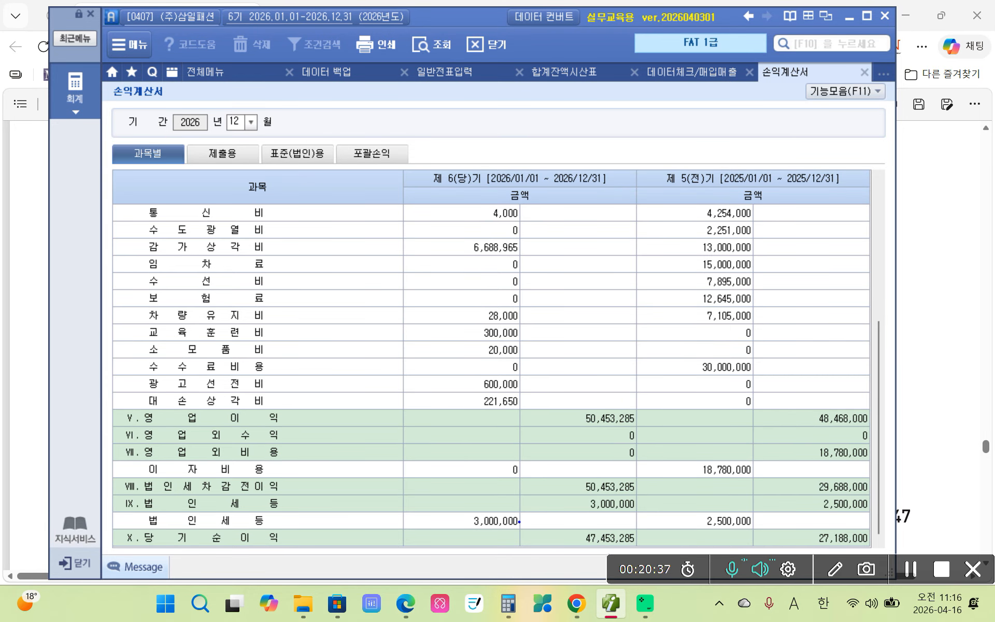
{"action": "mouse_move", "coordinate": [564, 527]}
{"action": "left_mouse_down"}
{"action": "mouse_move", "coordinate": [596, 550]}
{"action": "mouse_move", "coordinate": [650, 564]}
{"action": "mouse_move", "coordinate": [645, 546]}
{"action": "left_mouse_up"}
{"action": "mouse_move", "coordinate": [811, 526]}
{"action": "left_mouse_down"}
{"action": "mouse_move", "coordinate": [816, 535]}
{"action": "mouse_move", "coordinate": [832, 520]}
{"action": "left_mouse_up"}
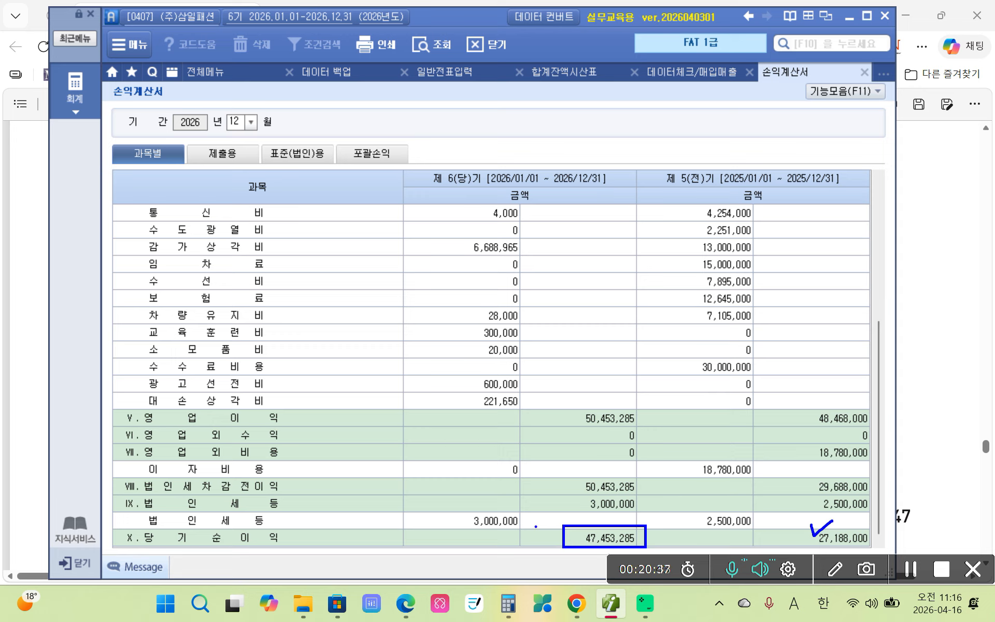
{"action": "left_click_drag", "start_coordinate": [536, 527], "coordinate": [549, 518]}
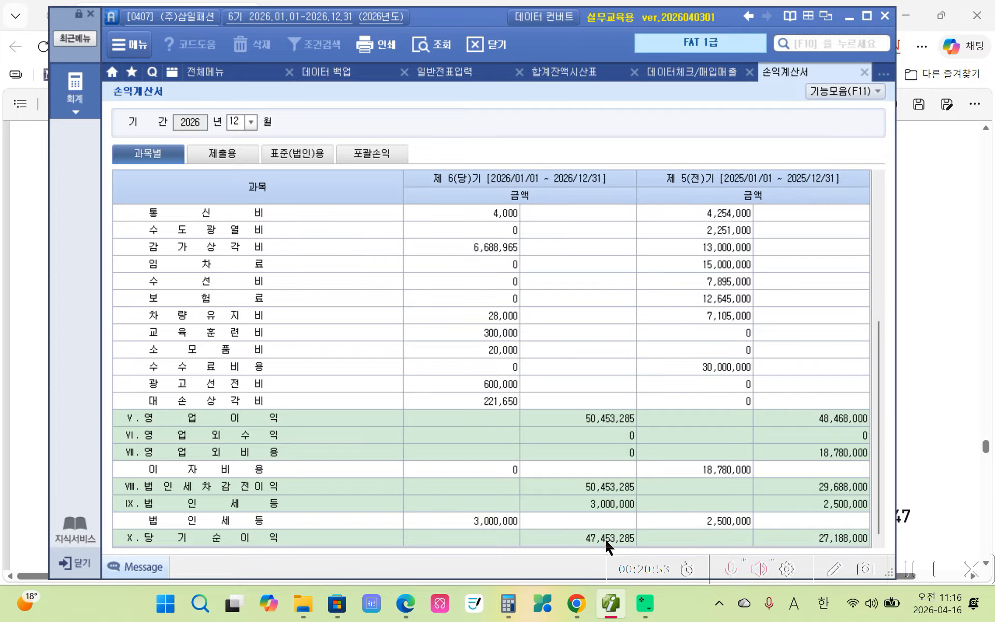
Open the 이익잉여금처분계산서 from the 결산/재무제표 I group and mark its 당기순이익 row.
{"action": "left_click", "coordinate": [197, 76]}
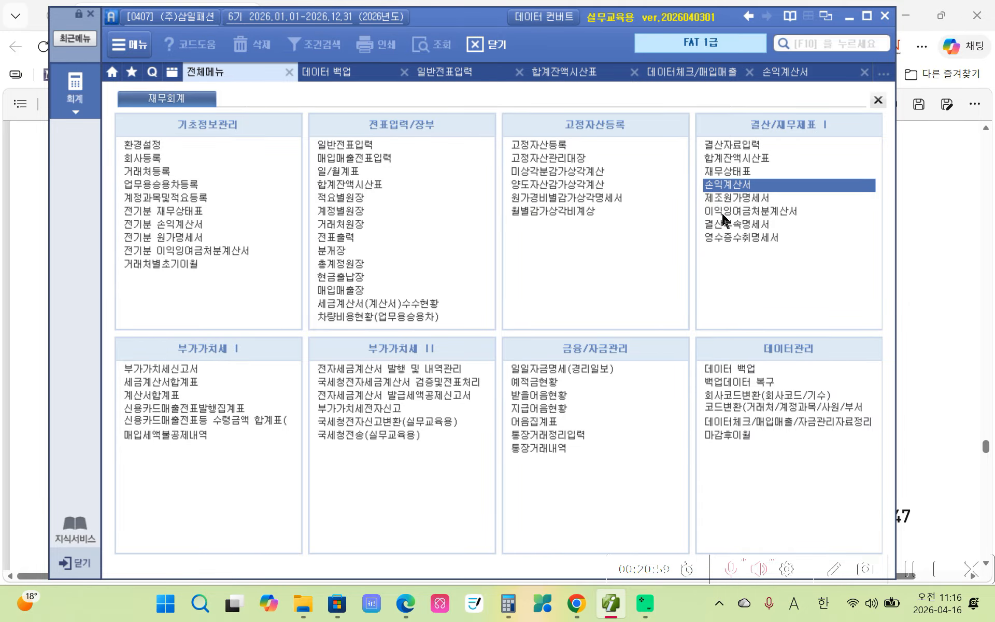
{"action": "left_click", "coordinate": [803, 210]}
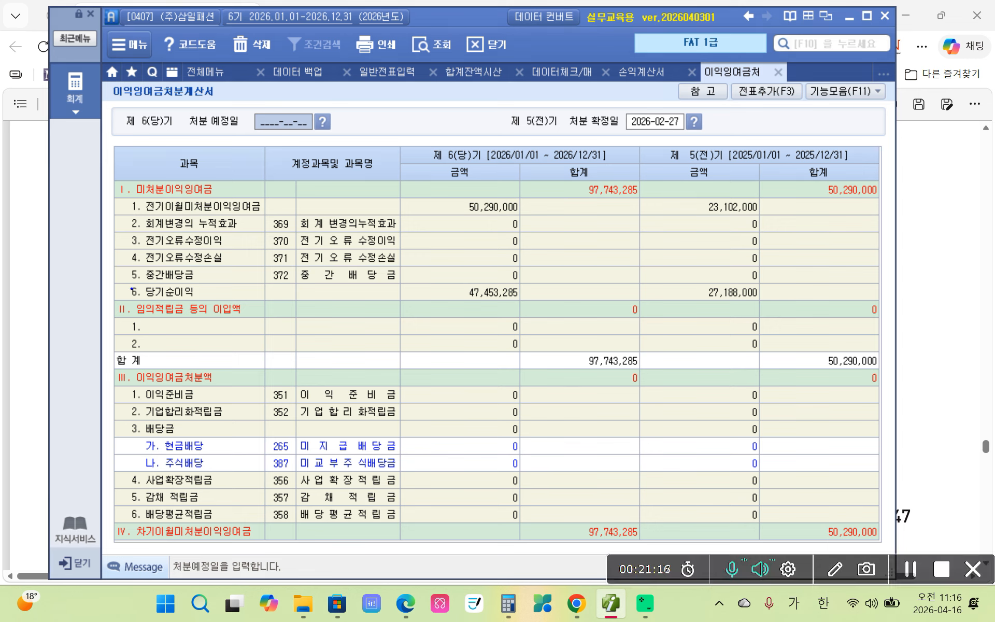
{"action": "left_click_drag", "start_coordinate": [130, 283], "coordinate": [536, 305]}
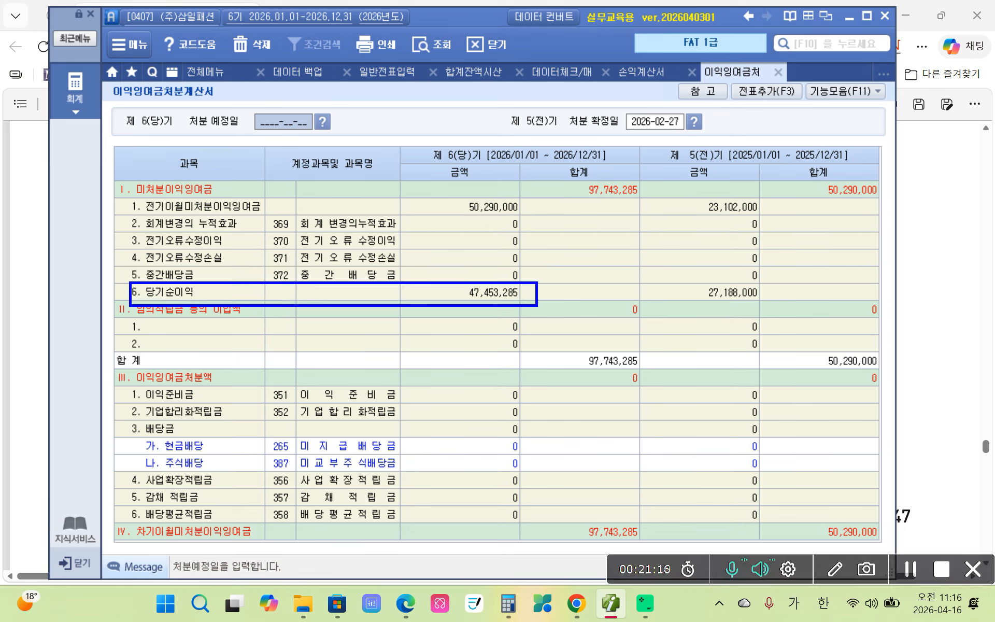
{"action": "left_click_drag", "start_coordinate": [466, 139], "coordinate": [485, 132]}
Compare the 당기순이익 in the 손익계산서 with the one in the 이익잉여금처분계산서, ending on the 이익잉여금처분계산서.
{"action": "left_click", "coordinate": [647, 77]}
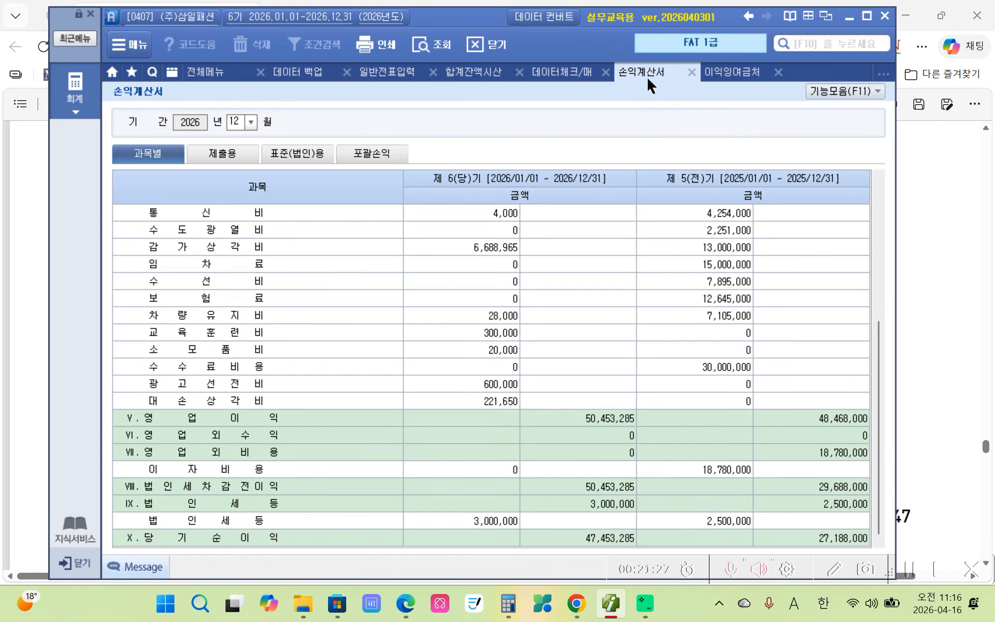
{"action": "left_click", "coordinate": [575, 542]}
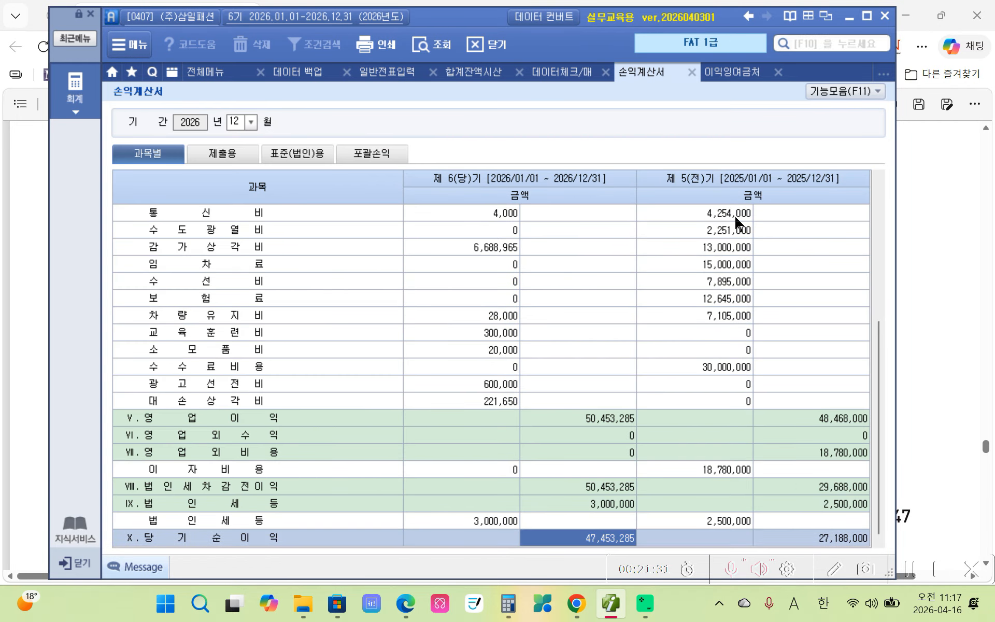
{"action": "left_click", "coordinate": [740, 78]}
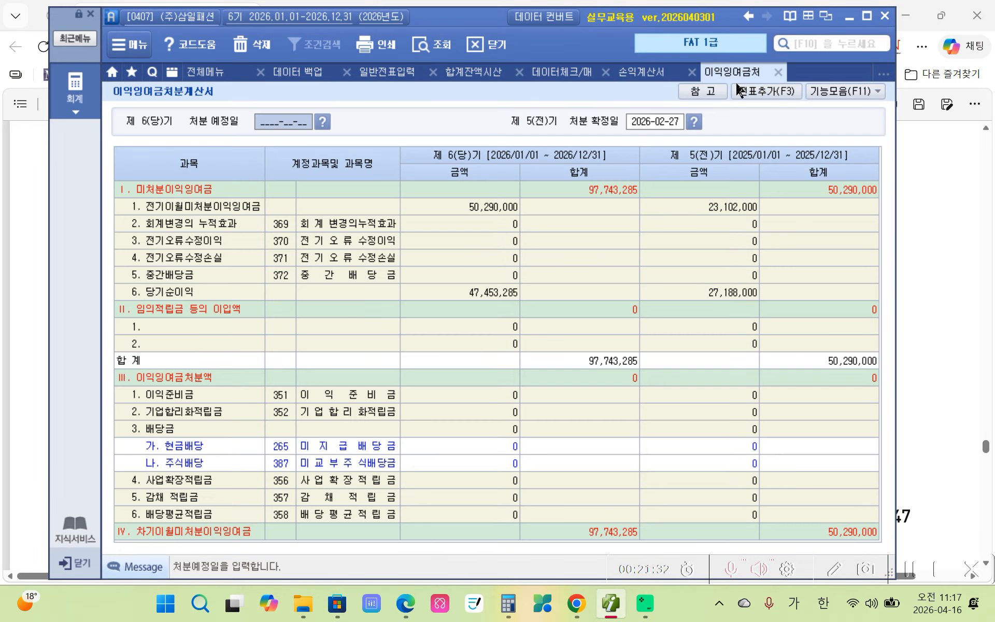
{"action": "left_click", "coordinate": [470, 299]}
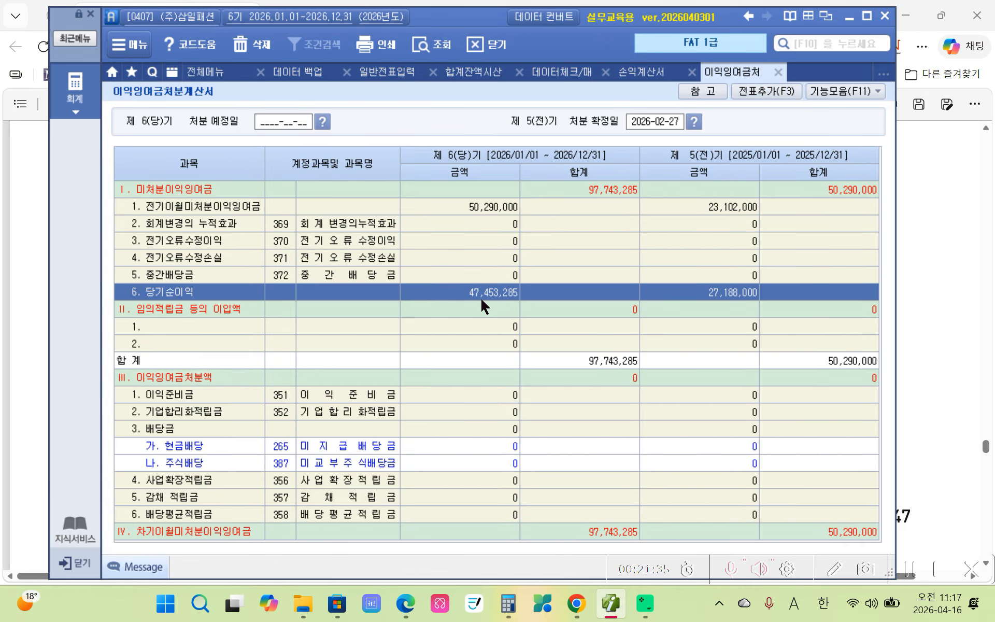
{"action": "left_click", "coordinate": [641, 73]}
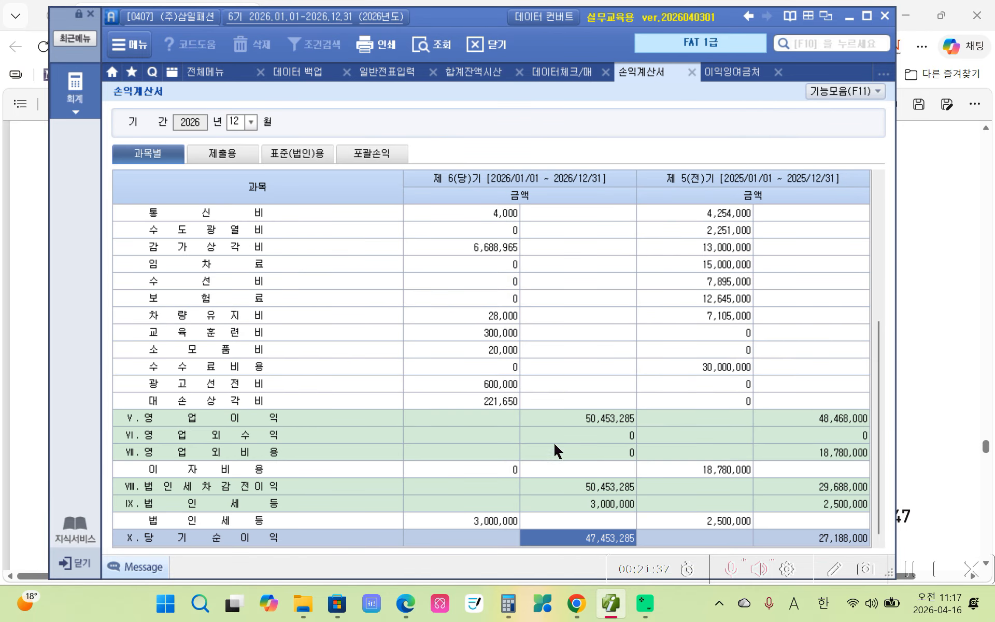
{"action": "left_click", "coordinate": [730, 72]}
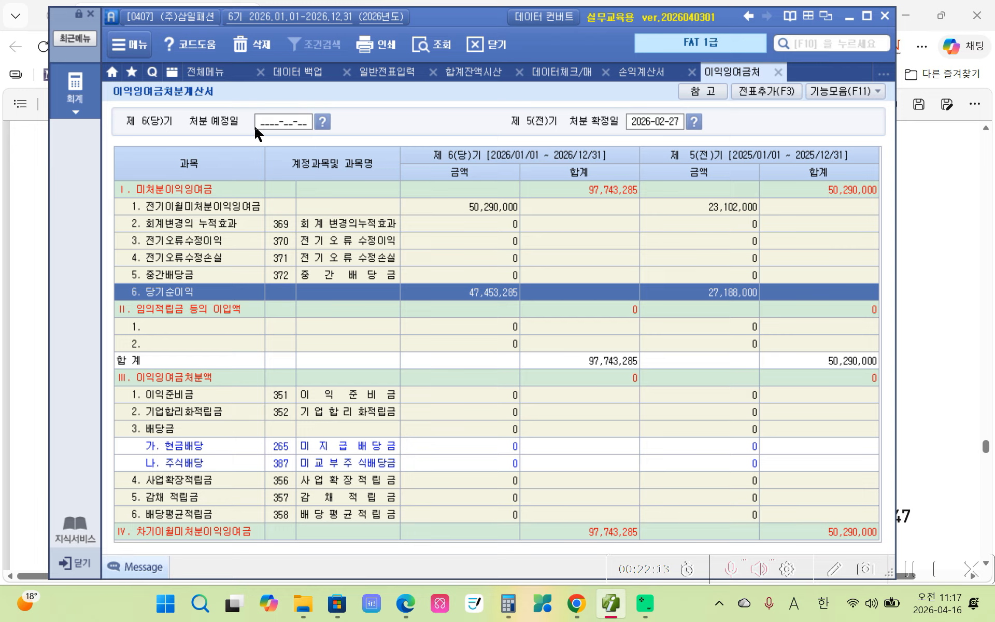
Set the 처분 예정일 of the 제 6(당)기 to 2027-02-27 in the 이익잉여금처분계산서.
{"action": "left_click", "coordinate": [277, 120]}
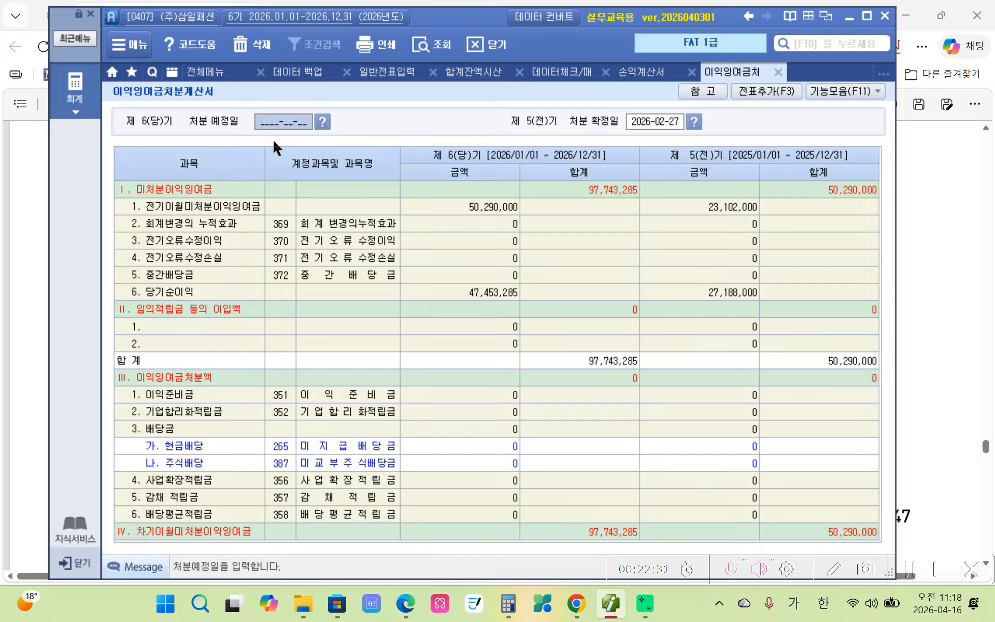
{"action": "type", "text": "20"}
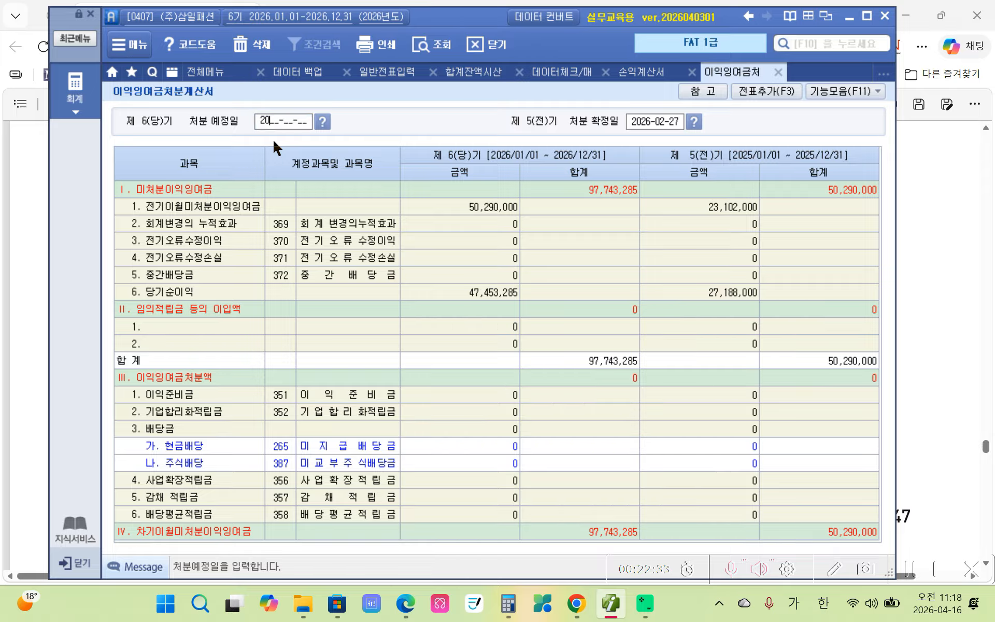
{"action": "type", "text": "2"}
{"action": "type", "text": "7-02-27"}
{"action": "key", "text": "Return"}
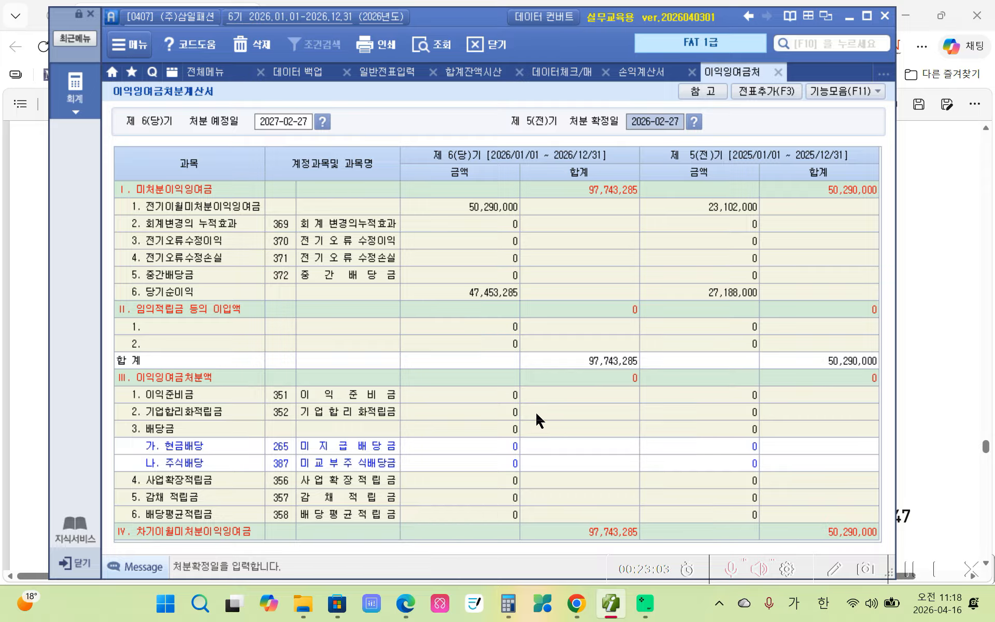
Review the 제 5(전)기 처분 확정일 and the 당기 이익잉여금처분액 rows, marking 이익준비금, 현금배당 and 주식배당.
{"action": "left_click_drag", "start_coordinate": [545, 105], "coordinate": [743, 139]}
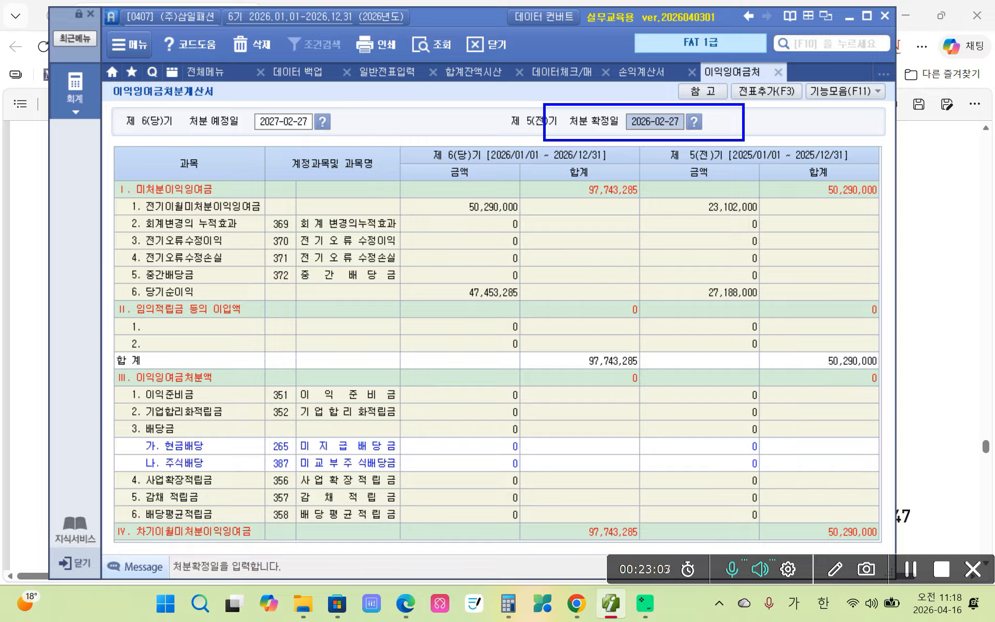
{"action": "left_click_drag", "start_coordinate": [246, 440], "coordinate": [278, 424]}
{"action": "left_click_drag", "start_coordinate": [249, 458], "coordinate": [266, 453]}
{"action": "mouse_move", "coordinate": [258, 386]}
{"action": "left_mouse_down"}
{"action": "mouse_move", "coordinate": [264, 396]}
{"action": "mouse_move", "coordinate": [280, 379]}
{"action": "left_mouse_up"}
{"action": "mouse_move", "coordinate": [480, 384]}
{"action": "left_mouse_down"}
{"action": "mouse_move", "coordinate": [394, 412]}
{"action": "mouse_move", "coordinate": [458, 531]}
{"action": "mouse_move", "coordinate": [520, 384]}
{"action": "mouse_move", "coordinate": [480, 372]}
{"action": "left_mouse_up"}
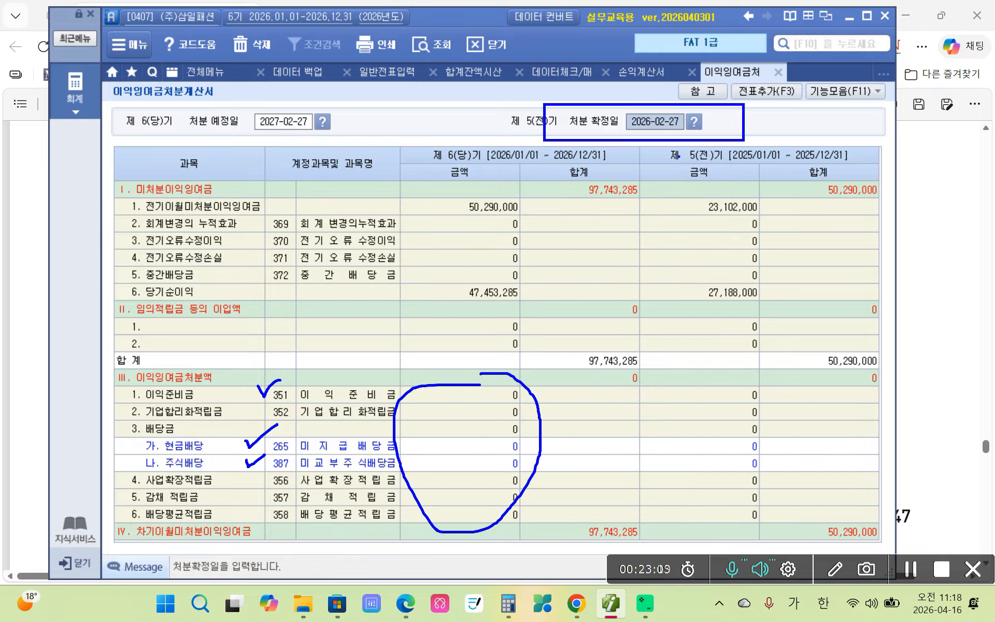
{"action": "mouse_move", "coordinate": [674, 90]}
{"action": "left_mouse_down"}
{"action": "mouse_move", "coordinate": [680, 103]}
{"action": "mouse_move", "coordinate": [707, 100]}
{"action": "left_mouse_up"}
{"action": "left_click_drag", "start_coordinate": [541, 361], "coordinate": [432, 529]}
{"action": "left_click_drag", "start_coordinate": [405, 378], "coordinate": [578, 516]}
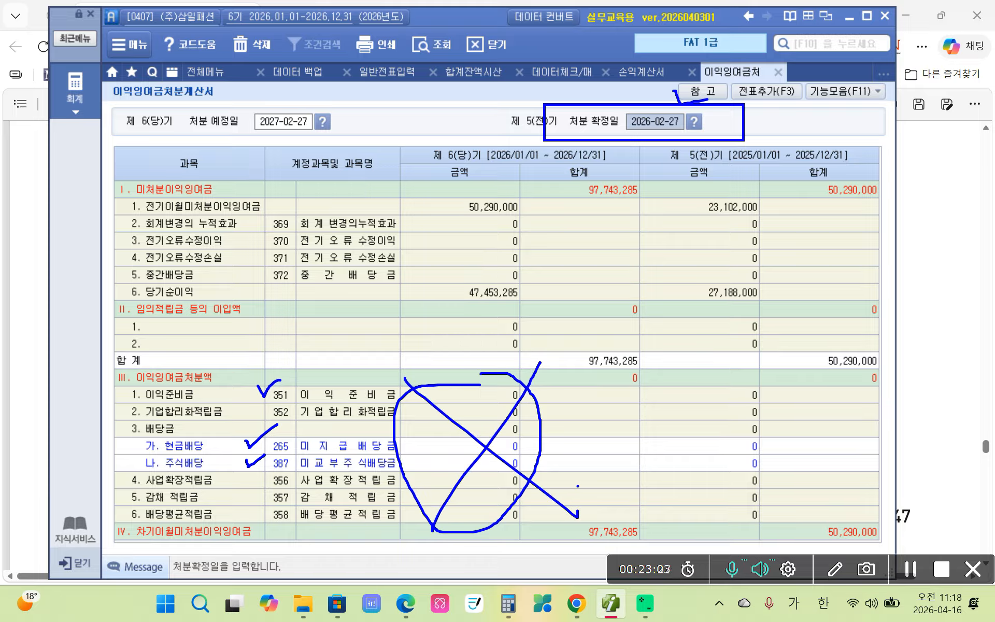
{"action": "key", "text": "Escape"}
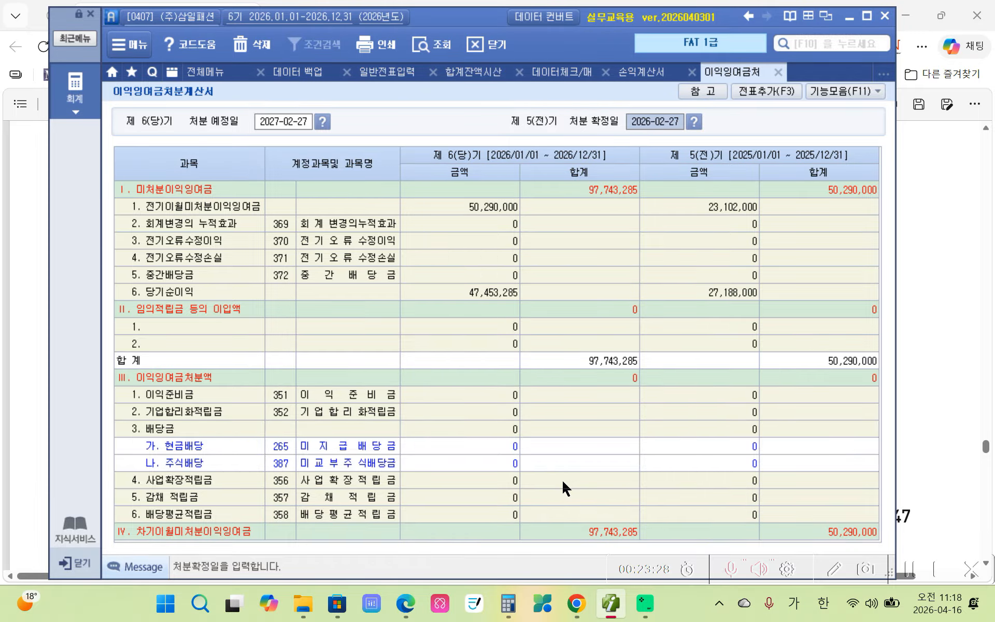
Add the closing entries to the 일반전표 with 전표추가 and reload the December 31 entries in 일반전표입력.
{"action": "left_click", "coordinate": [768, 92]}
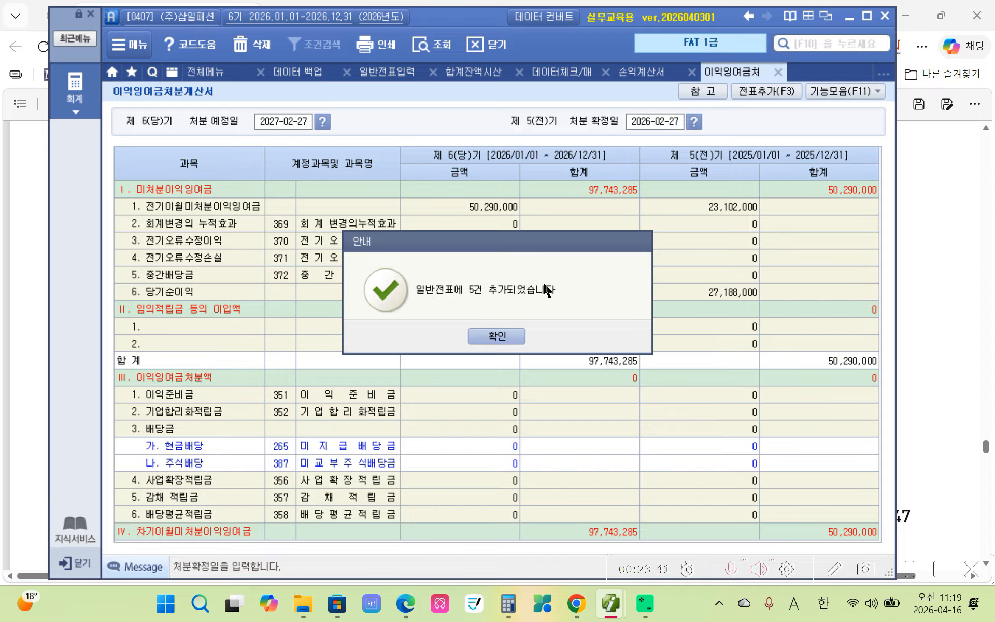
{"action": "left_click", "coordinate": [507, 336]}
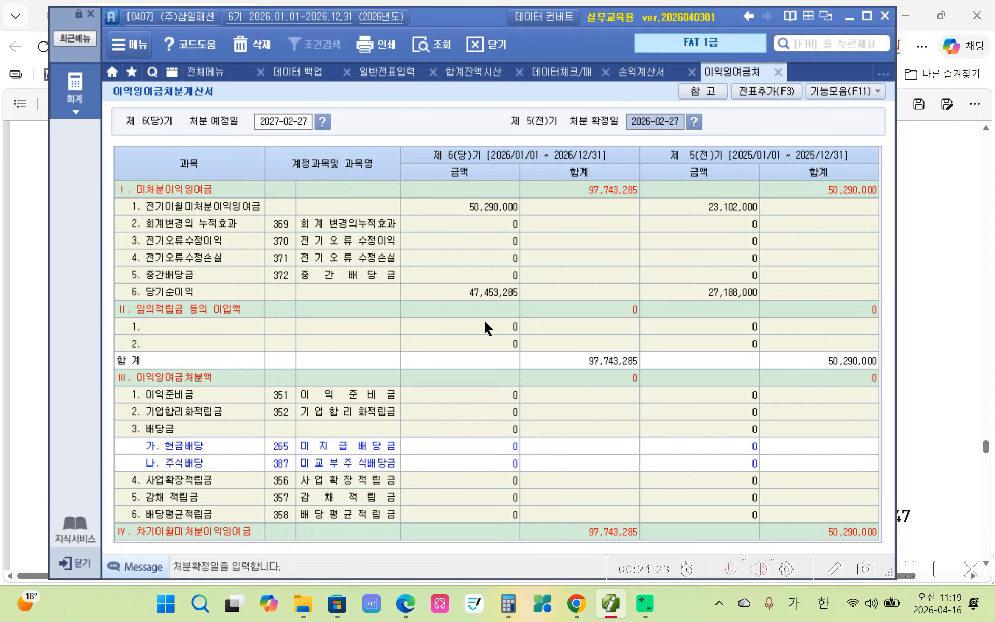
{"action": "left_click", "coordinate": [396, 78]}
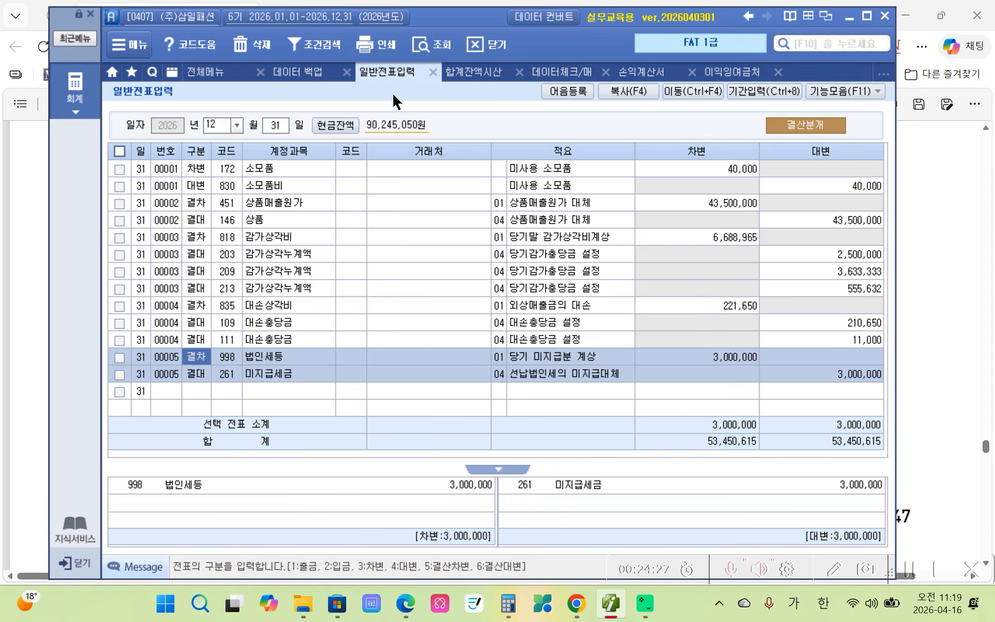
{"action": "left_click", "coordinate": [442, 52]}
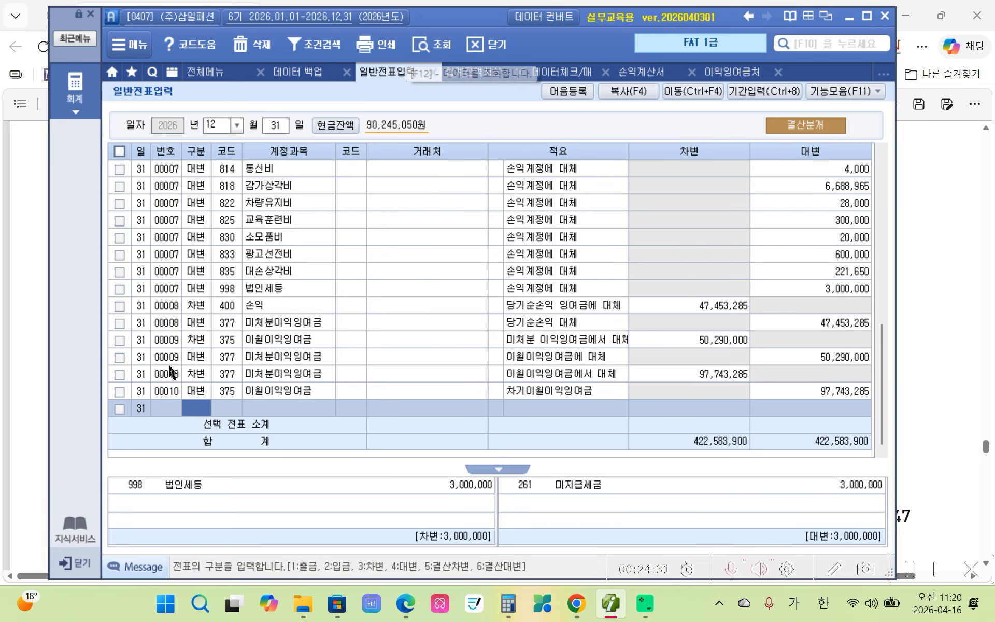
Examine where the added entries begin and end, and inspect entry 00006 transferring 상품매출 to 손익.
{"action": "left_click", "coordinate": [168, 391]}
{"action": "scroll", "coordinate": [169, 373], "scroll_direction": "up", "scroll_amount": 7}
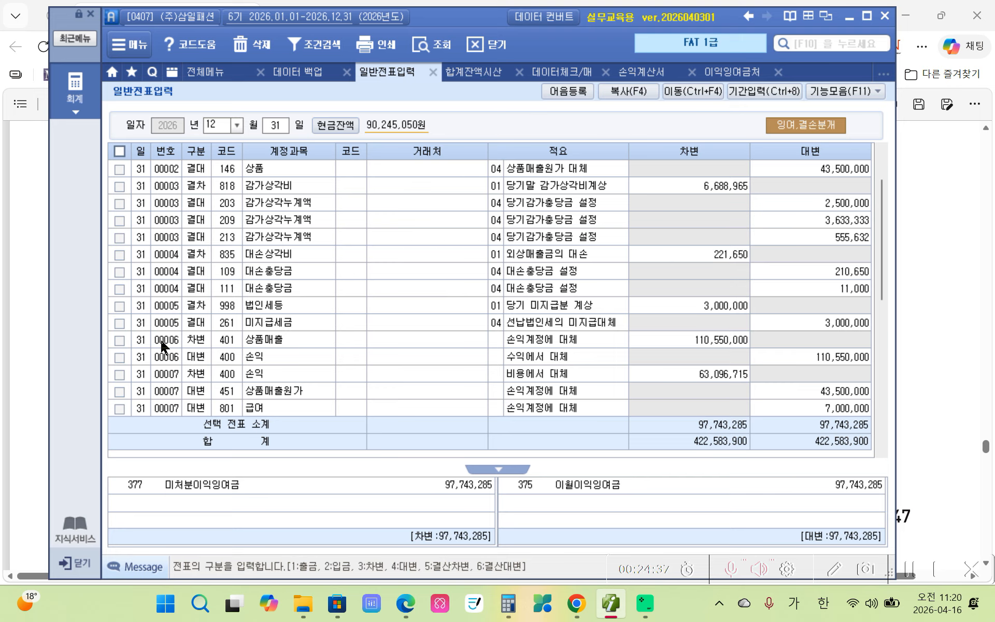
{"action": "left_click", "coordinate": [161, 342]}
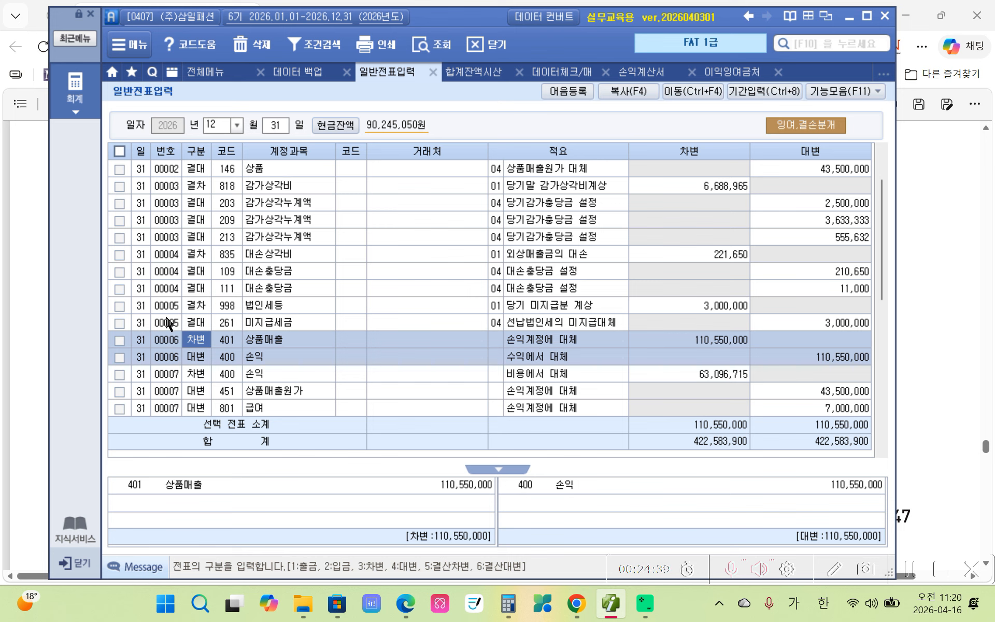
{"action": "left_click", "coordinate": [167, 320]}
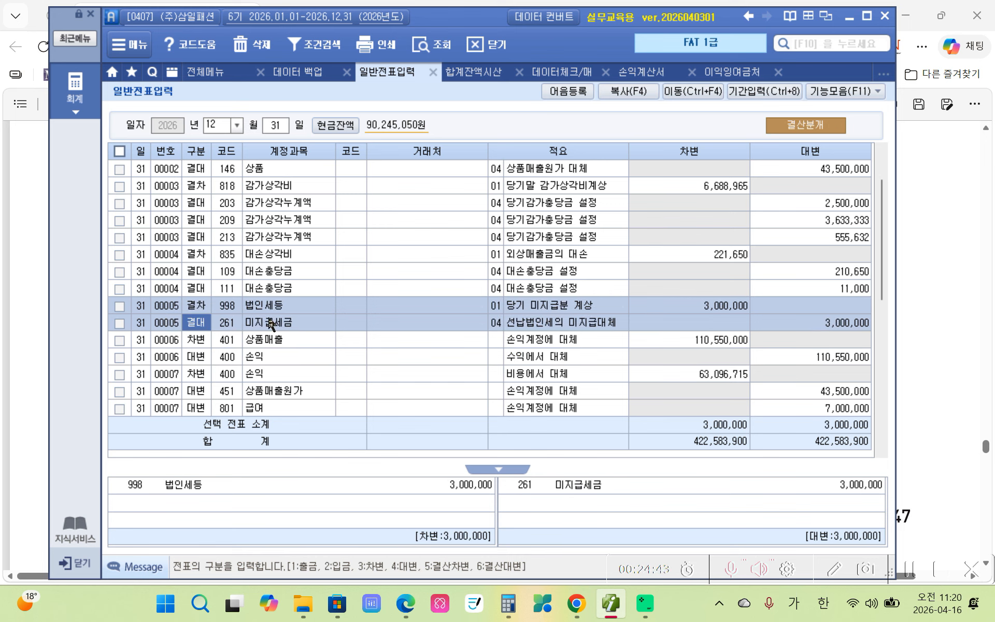
{"action": "left_click", "coordinate": [167, 356]}
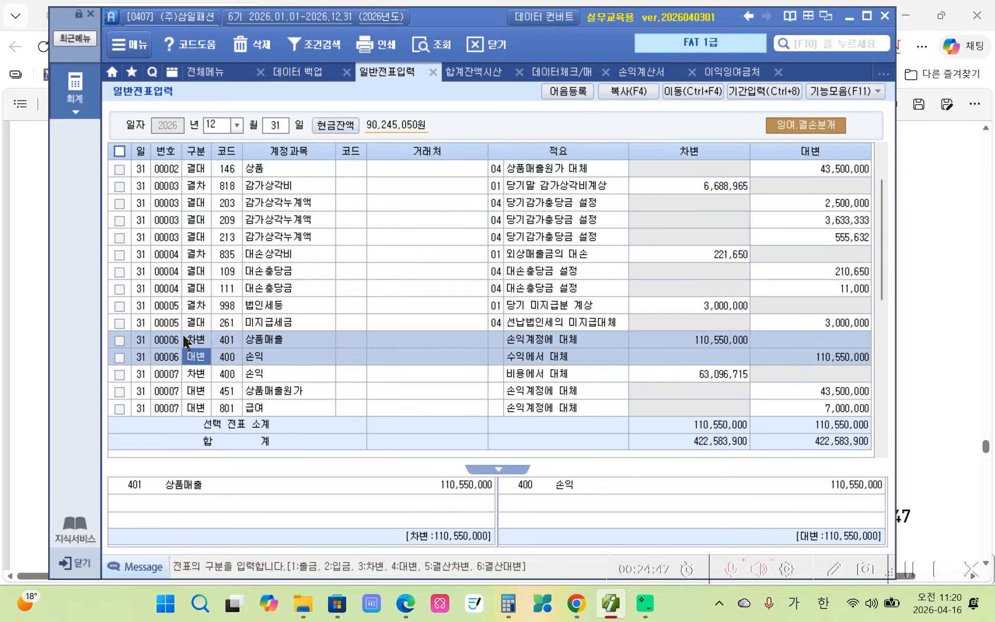
{"action": "scroll", "coordinate": [186, 341], "scroll_direction": "down", "scroll_amount": 3}
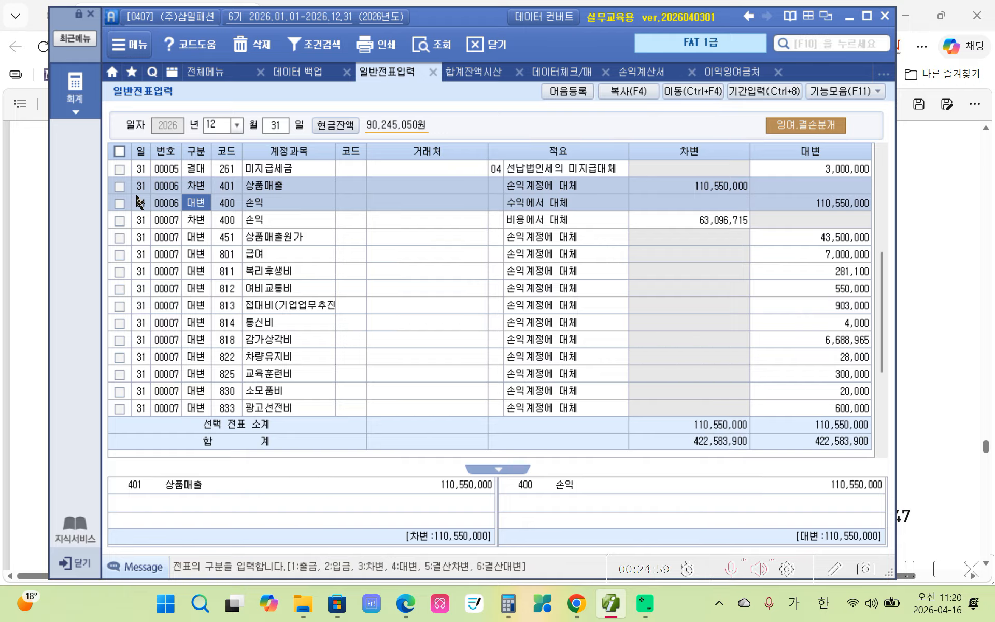
{"action": "left_click", "coordinate": [810, 204]}
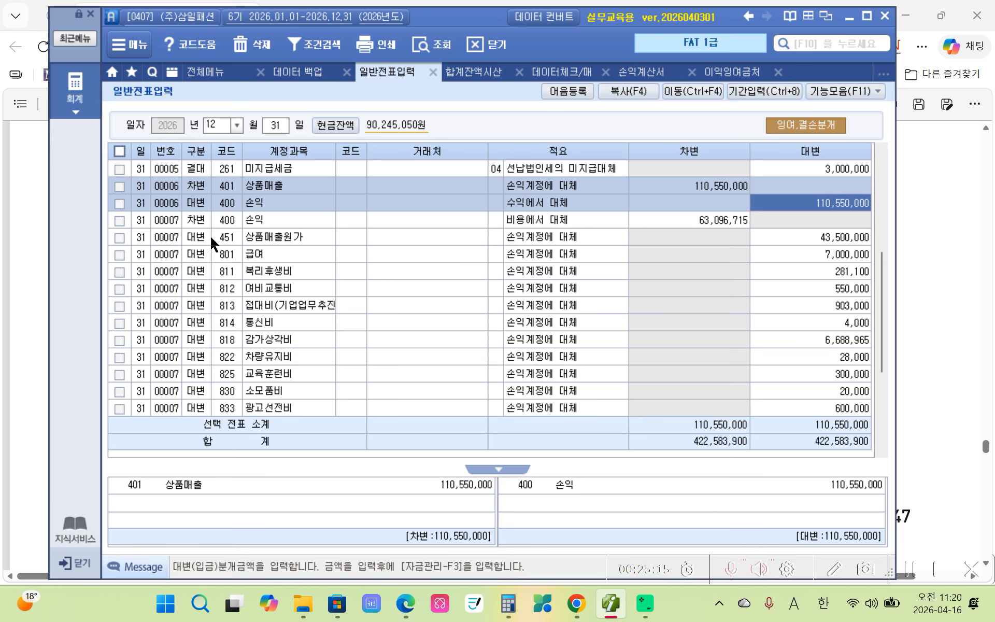
Examine all lines of entry 00007, which transfers the expense accounts from 상품매출원가 to 법인세등 into 손익.
{"action": "left_click", "coordinate": [166, 243]}
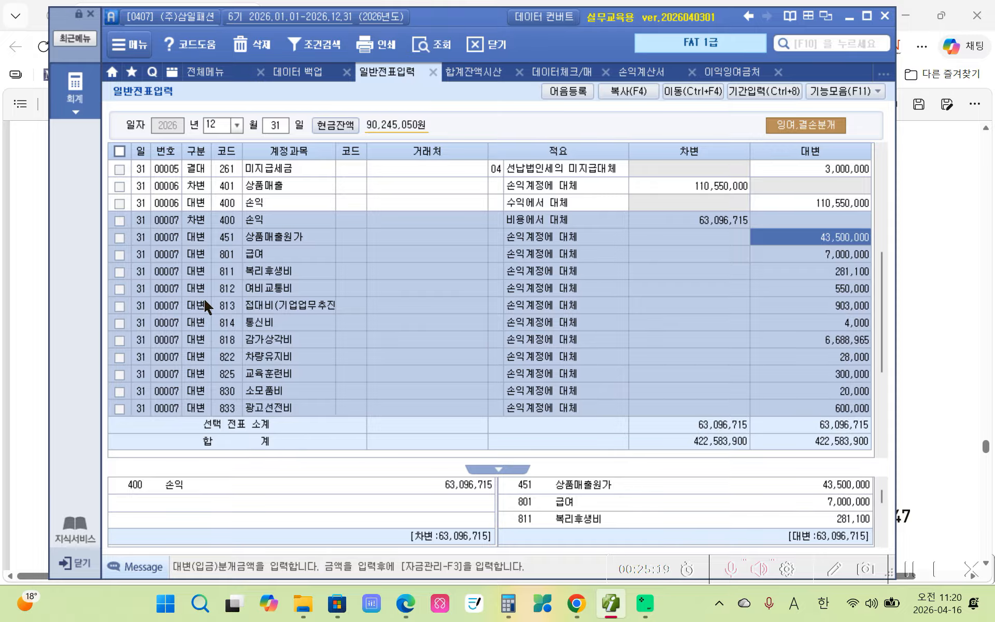
{"action": "scroll", "coordinate": [205, 301], "scroll_direction": "down", "scroll_amount": 3}
{"action": "scroll", "coordinate": [204, 305], "scroll_direction": "up", "scroll_amount": 3}
{"action": "scroll", "coordinate": [309, 288], "scroll_direction": "down", "scroll_amount": 3}
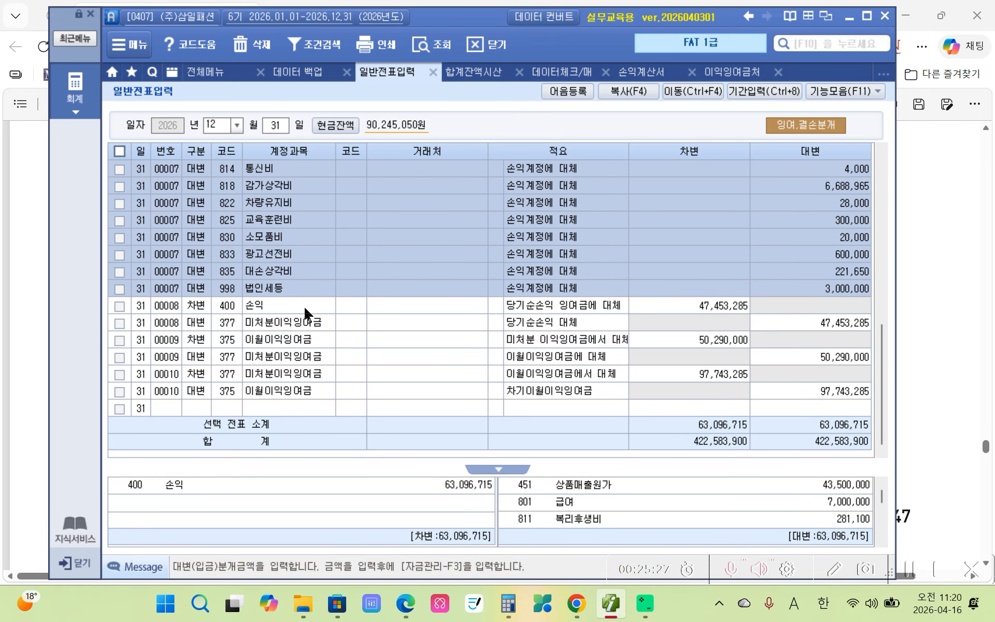
{"action": "scroll", "coordinate": [305, 312], "scroll_direction": "up", "scroll_amount": 3}
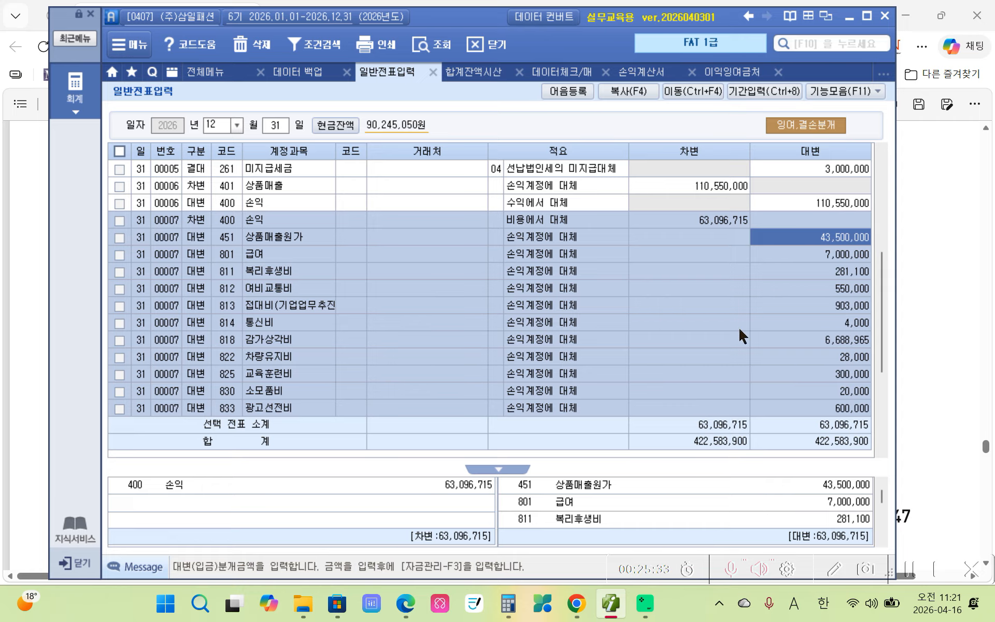
Compare the 손익 debit in entry 00007 with the 손익 credit in entry 00006, marking both amounts.
{"action": "left_click", "coordinate": [234, 223]}
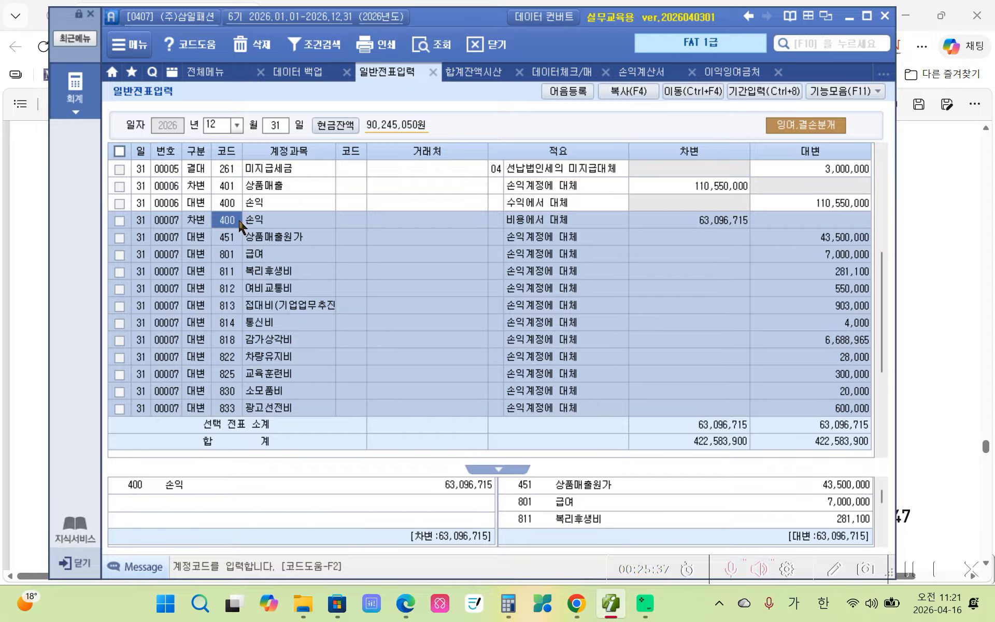
{"action": "left_click", "coordinate": [714, 223]}
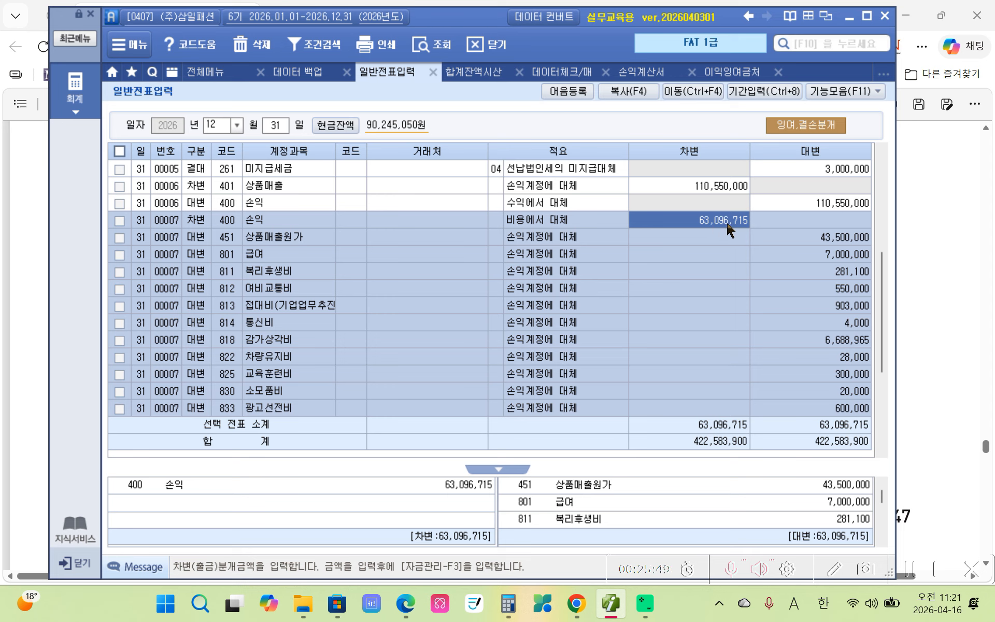
{"action": "key", "text": "ctrl+2"}
{"action": "left_click_drag", "start_coordinate": [788, 193], "coordinate": [886, 213]}
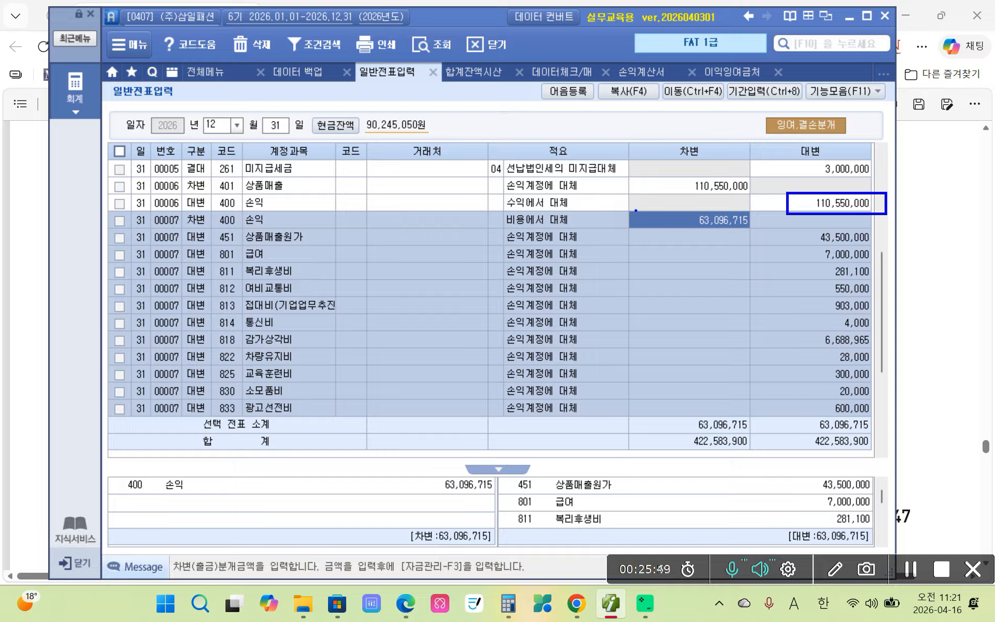
{"action": "left_click_drag", "start_coordinate": [636, 211], "coordinate": [758, 231]}
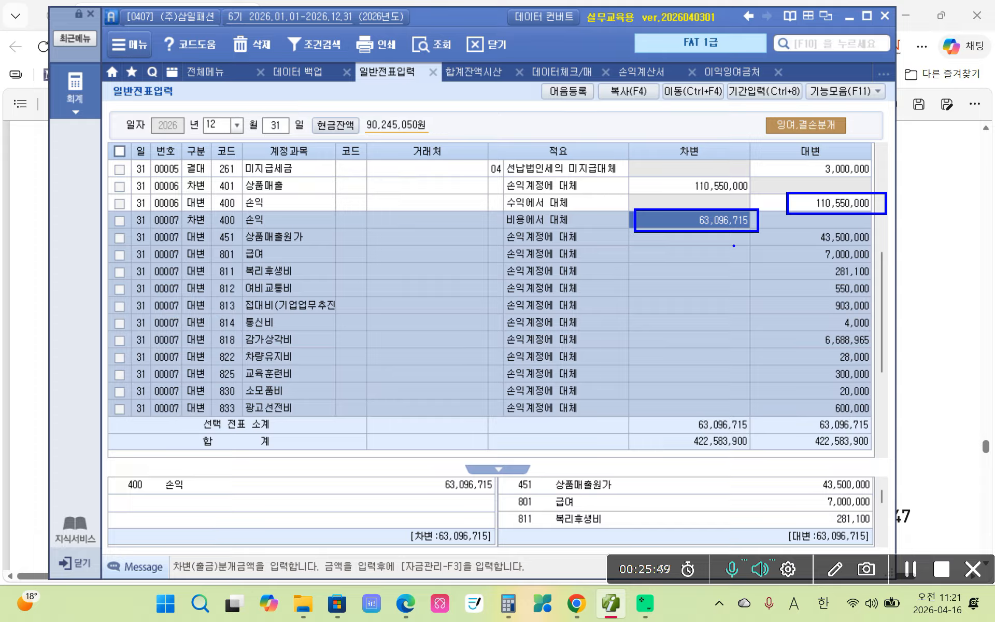
{"action": "key", "text": "Escape"}
Examine entry 00008, marking its 손익 debit, its 미처분이익잉여금 credit and the 당기순손익 잉여금에 대체 description.
{"action": "scroll", "coordinate": [686, 328], "scroll_direction": "down", "scroll_amount": 3}
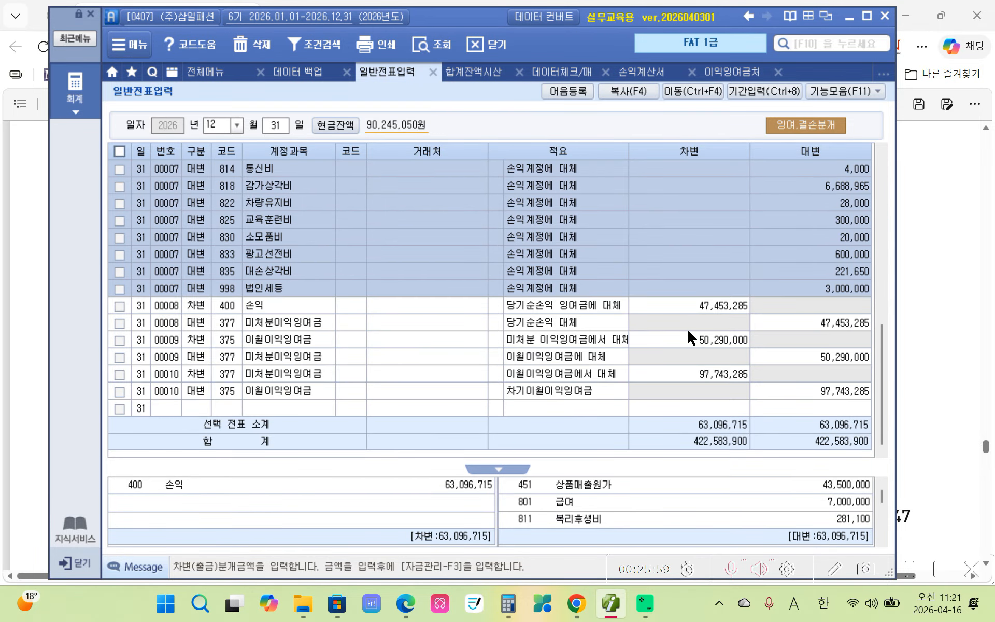
{"action": "left_click", "coordinate": [176, 310]}
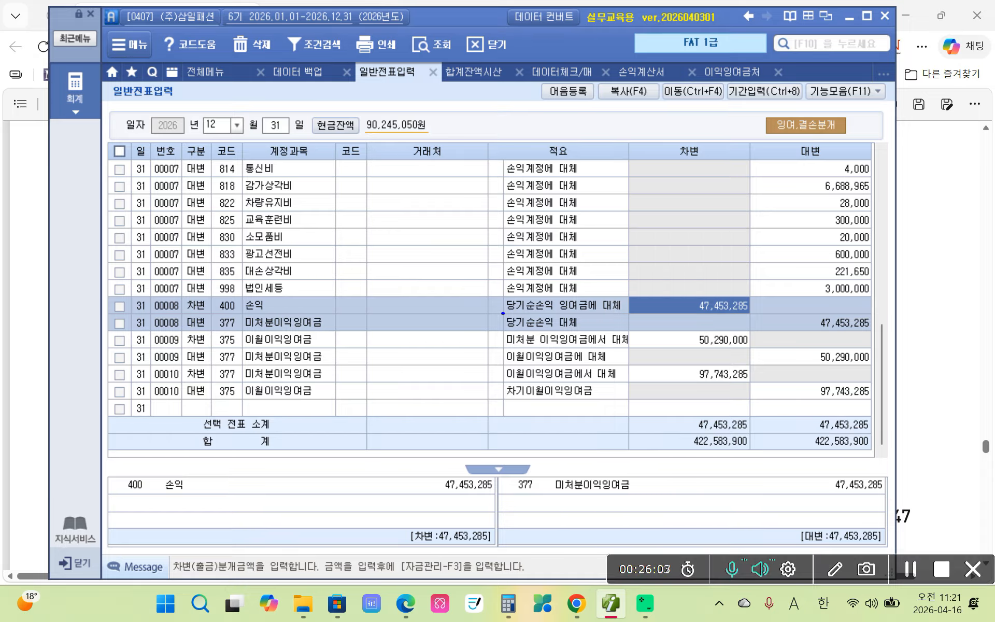
{"action": "left_click_drag", "start_coordinate": [502, 313], "coordinate": [617, 314]}
{"action": "mouse_move", "coordinate": [701, 296]}
{"action": "left_mouse_down"}
{"action": "mouse_move", "coordinate": [702, 311]}
{"action": "mouse_move", "coordinate": [752, 307]}
{"action": "mouse_move", "coordinate": [741, 291]}
{"action": "mouse_move", "coordinate": [677, 295]}
{"action": "mouse_move", "coordinate": [689, 285]}
{"action": "left_mouse_up"}
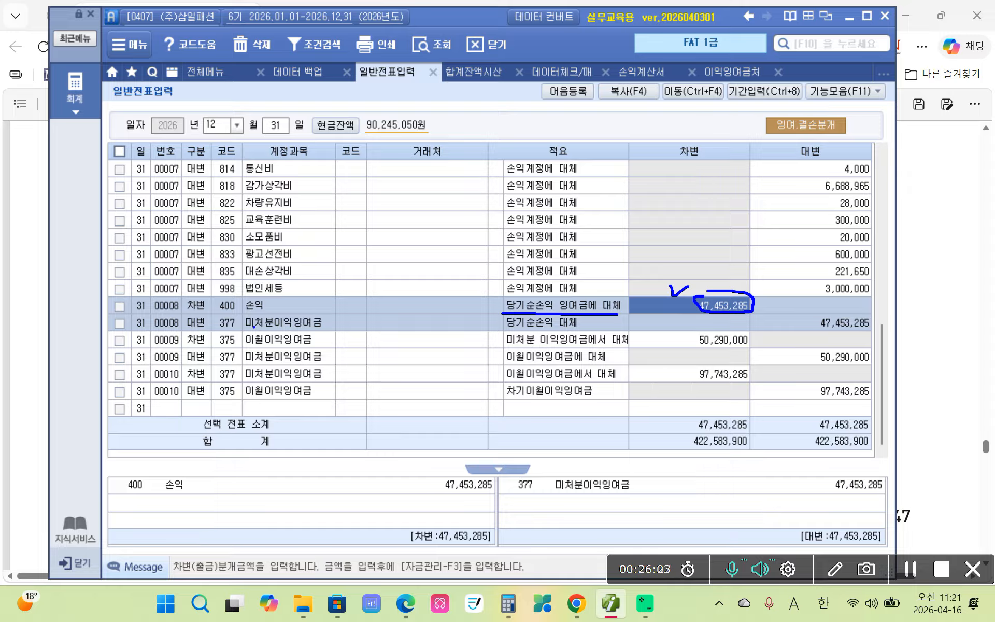
{"action": "left_click_drag", "start_coordinate": [245, 325], "coordinate": [328, 324]}
{"action": "mouse_move", "coordinate": [810, 328]}
{"action": "left_mouse_down"}
{"action": "mouse_move", "coordinate": [881, 329]}
{"action": "mouse_move", "coordinate": [824, 312]}
{"action": "mouse_move", "coordinate": [857, 308]}
{"action": "mouse_move", "coordinate": [874, 328]}
{"action": "left_mouse_up"}
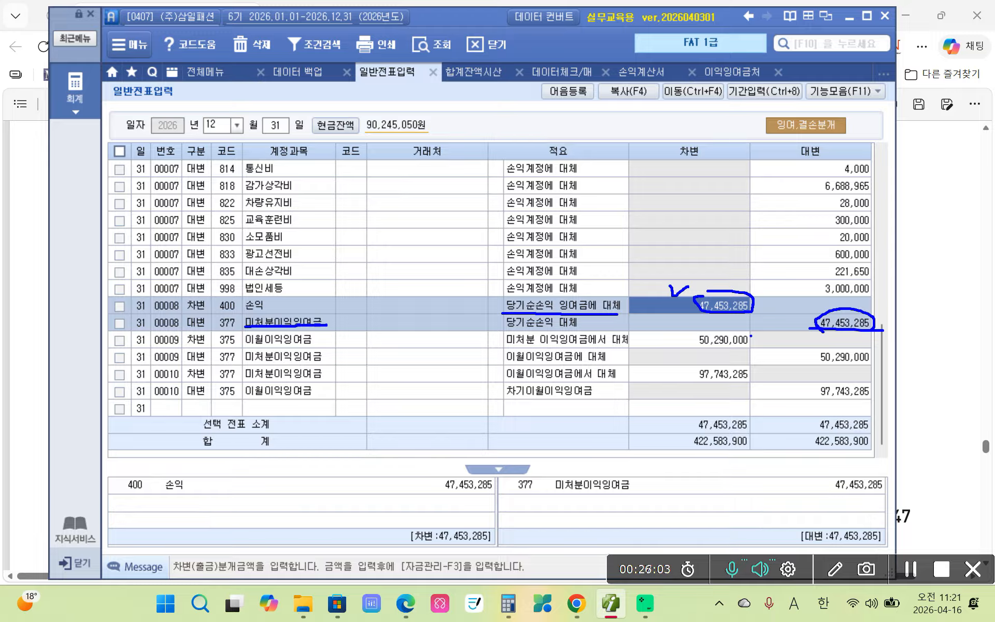
{"action": "mouse_move", "coordinate": [881, 320]}
{"action": "left_mouse_down"}
{"action": "mouse_move", "coordinate": [892, 338]}
{"action": "mouse_move", "coordinate": [915, 303]}
{"action": "left_mouse_up"}
{"action": "mouse_move", "coordinate": [703, 286]}
{"action": "left_mouse_down"}
{"action": "mouse_move", "coordinate": [734, 311]}
{"action": "mouse_move", "coordinate": [703, 286]}
{"action": "left_mouse_up"}
{"action": "mouse_move", "coordinate": [811, 338]}
{"action": "left_mouse_down"}
{"action": "mouse_move", "coordinate": [898, 346]}
{"action": "mouse_move", "coordinate": [810, 348]}
{"action": "mouse_move", "coordinate": [880, 357]}
{"action": "left_mouse_up"}
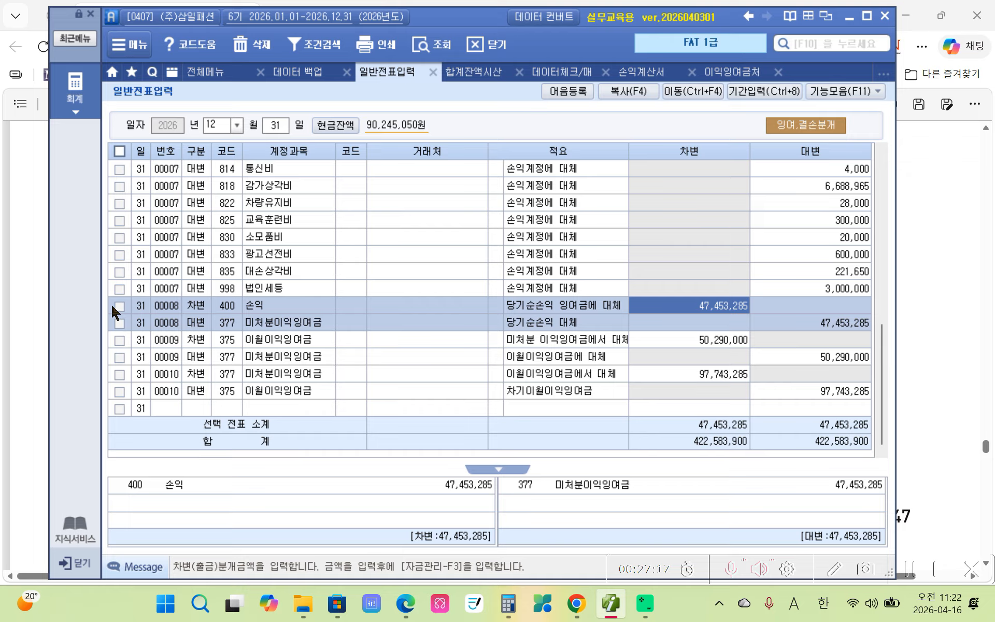
Mark entry 00008 as one group and entries 00009 and 00010 as another, and clear the markings.
{"action": "mouse_move", "coordinate": [111, 290]}
{"action": "left_mouse_down"}
{"action": "mouse_move", "coordinate": [317, 335]}
{"action": "mouse_move", "coordinate": [890, 335]}
{"action": "mouse_move", "coordinate": [956, 288]}
{"action": "left_mouse_up"}
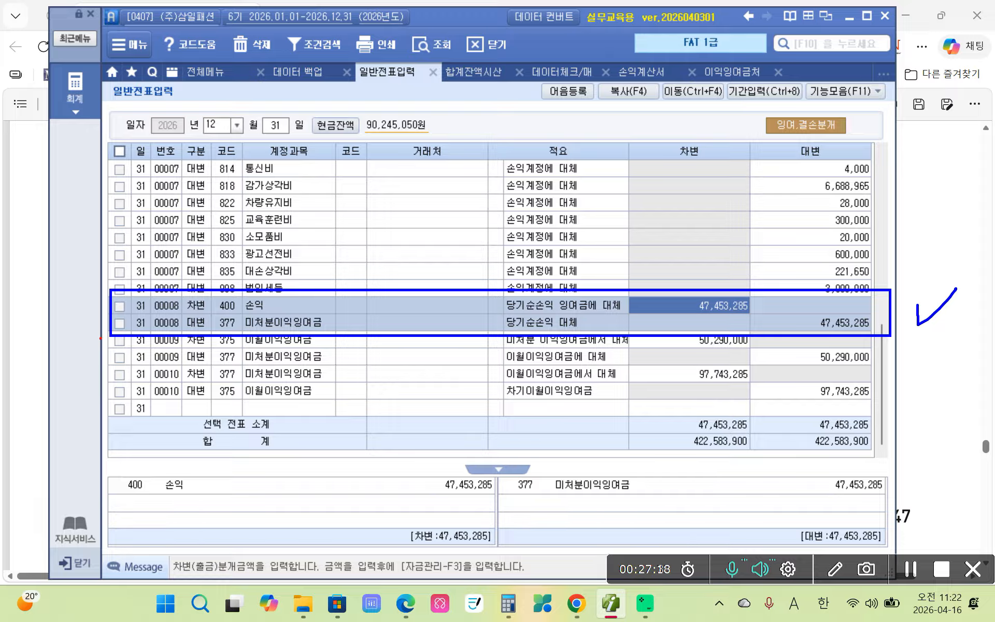
{"action": "mouse_move", "coordinate": [107, 332]}
{"action": "left_mouse_down"}
{"action": "mouse_move", "coordinate": [108, 365]}
{"action": "mouse_move", "coordinate": [440, 332]}
{"action": "mouse_move", "coordinate": [110, 332]}
{"action": "left_mouse_up"}
{"action": "left_click_drag", "start_coordinate": [899, 424], "coordinate": [902, 402]}
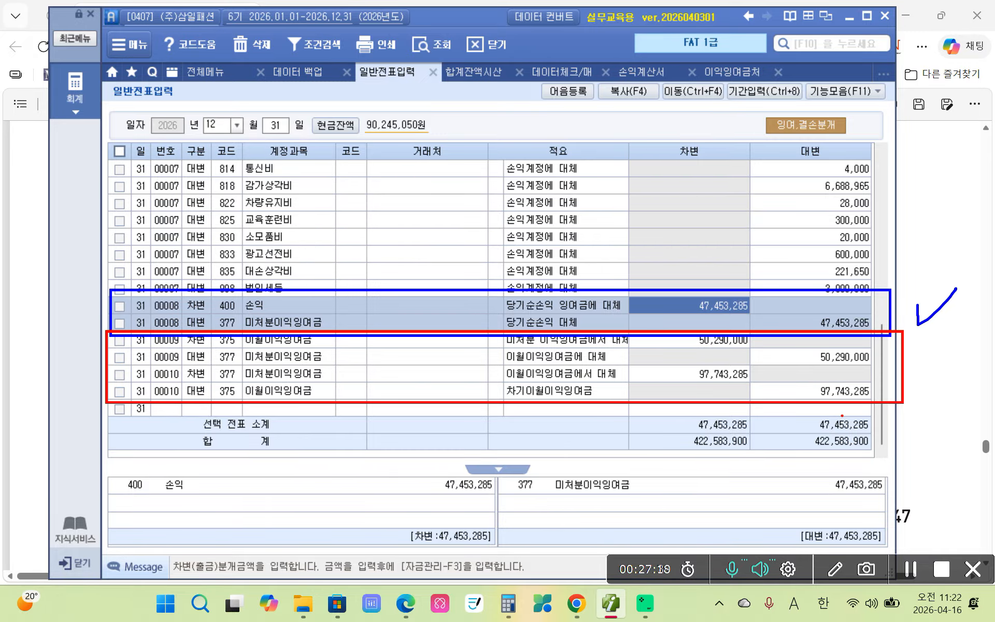
{"action": "key", "text": "Escape"}
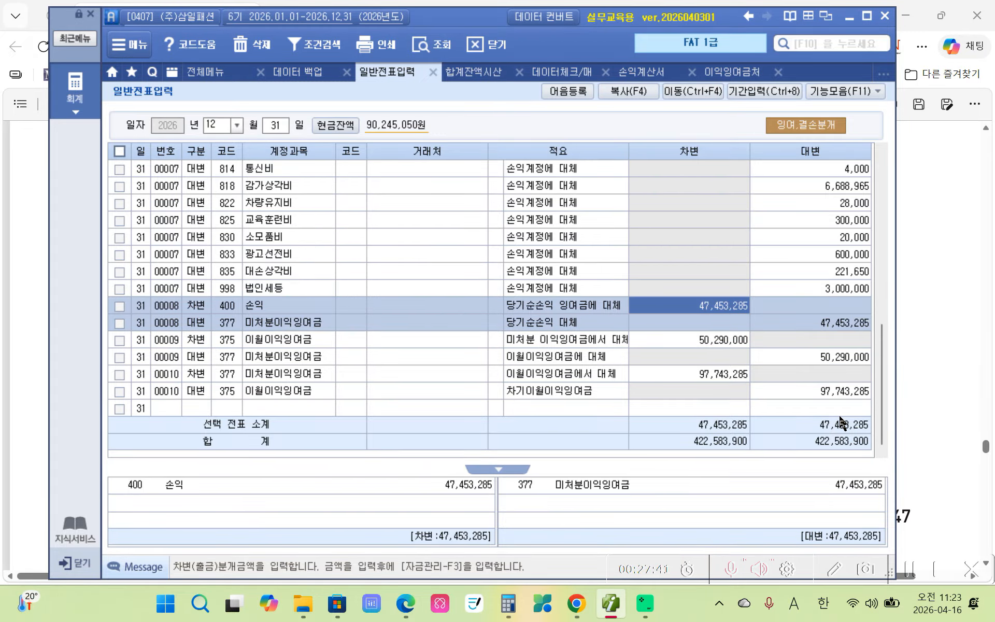
Trace entry 00009's amount to the 전기 column of 이익잉여금처분계산서 and the 당기 전기이월미처분이익잉여금 line, checking 당기순이익 as well.
{"action": "left_click", "coordinate": [179, 349]}
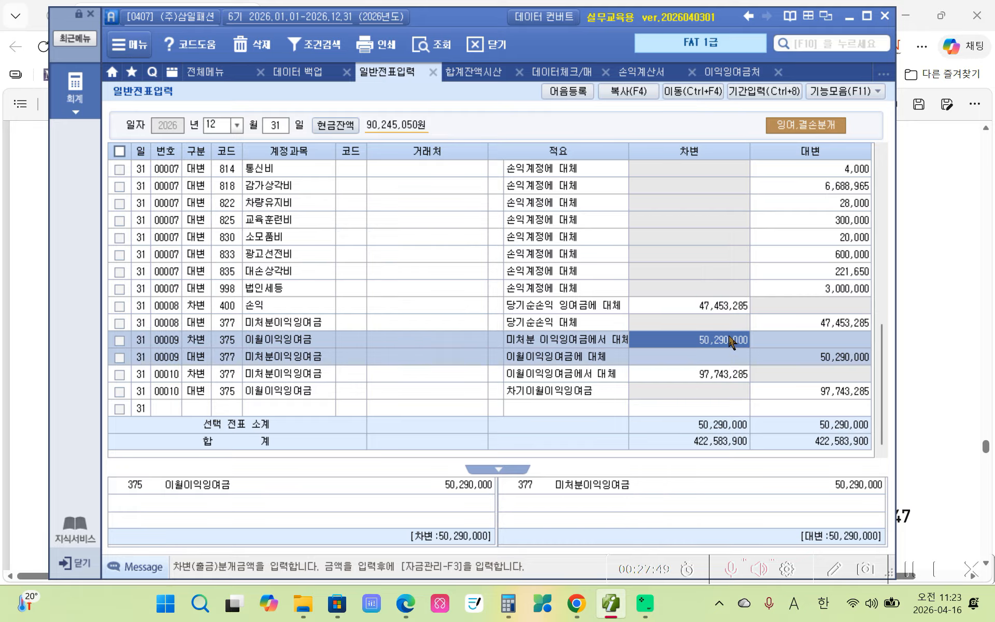
{"action": "left_click", "coordinate": [729, 72]}
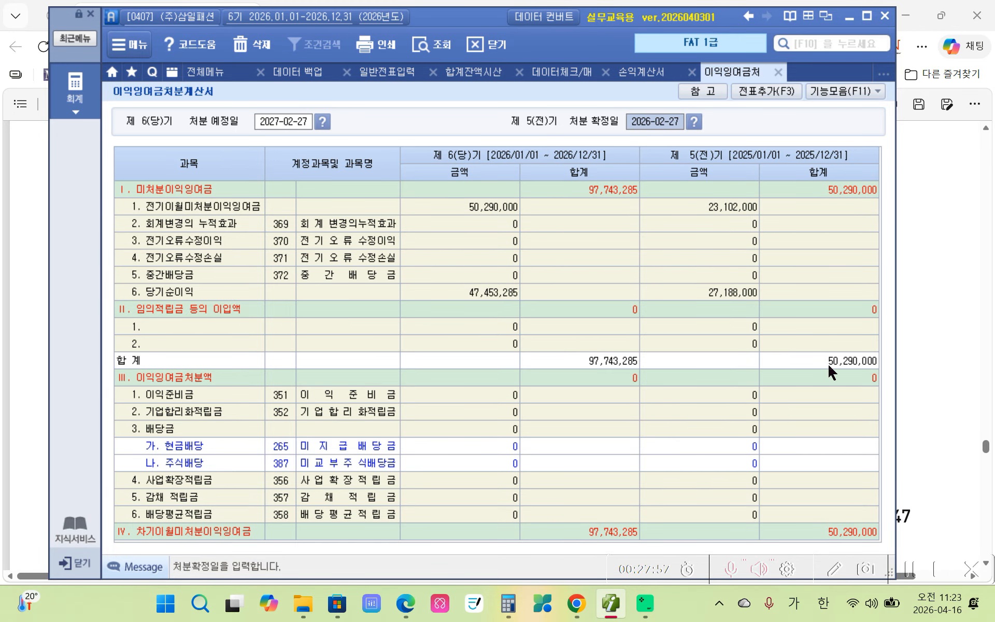
{"action": "left_click", "coordinate": [731, 207]}
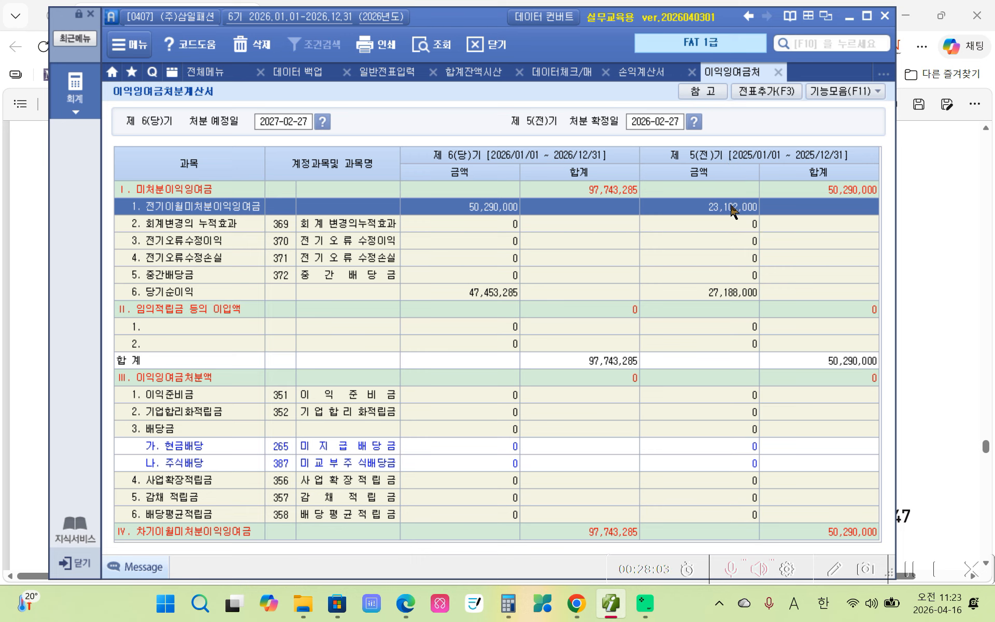
{"action": "left_click", "coordinate": [716, 294]}
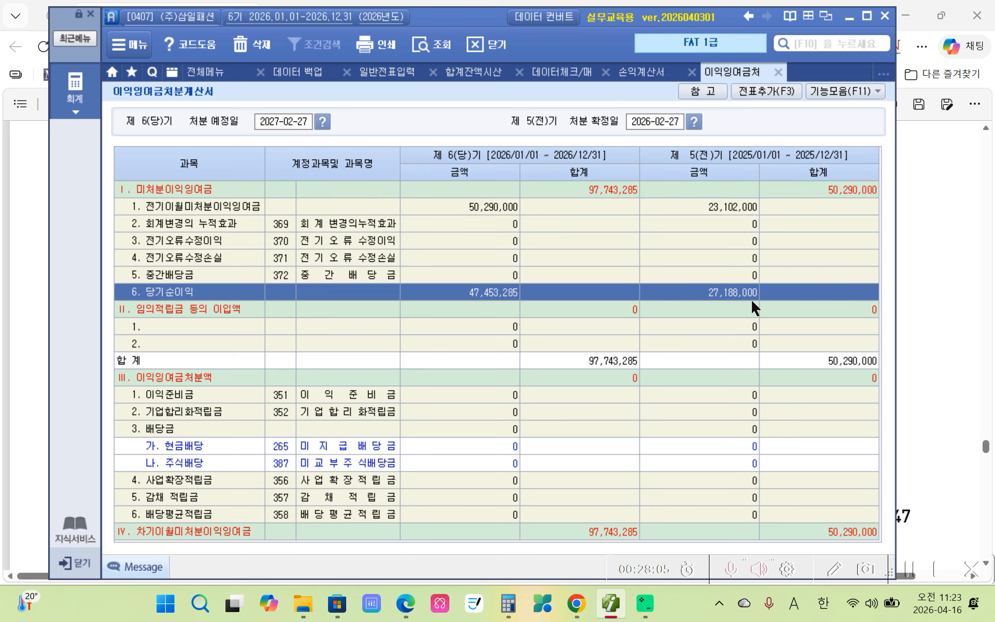
{"action": "left_click", "coordinate": [726, 206]}
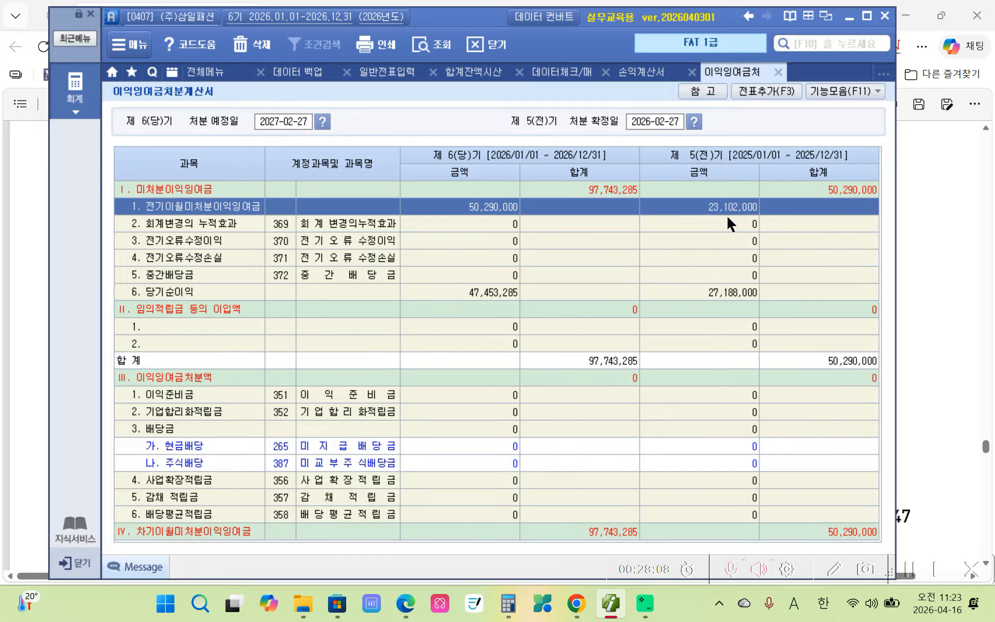
{"action": "left_click", "coordinate": [832, 190]}
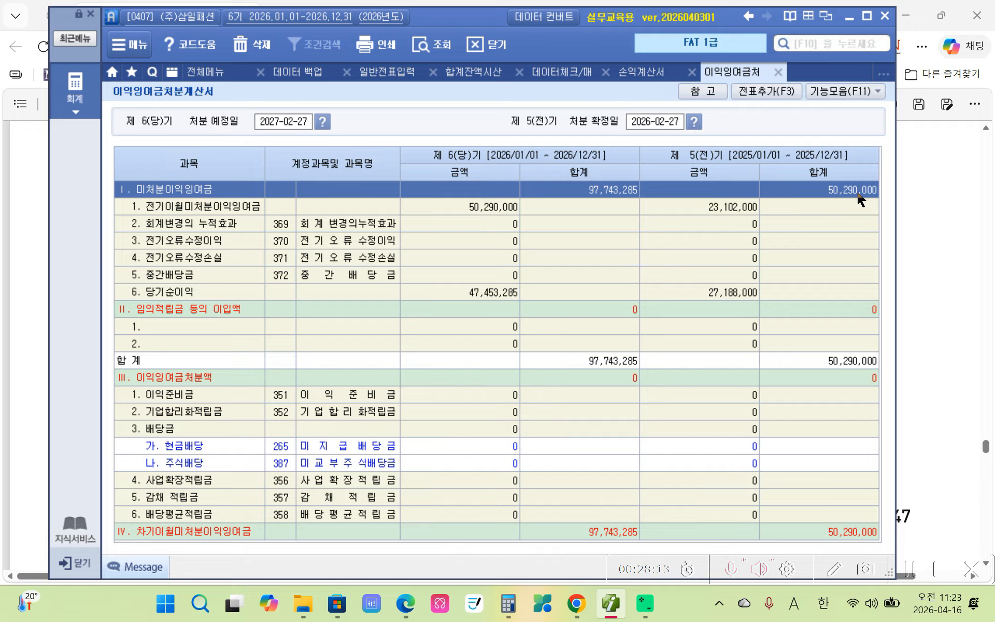
{"action": "left_click", "coordinate": [482, 207]}
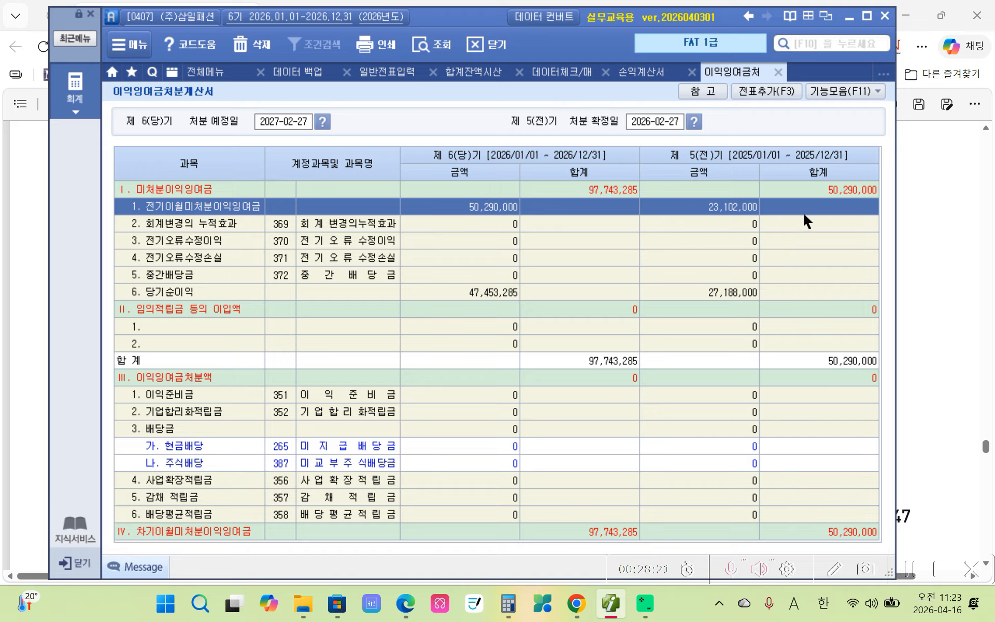
{"action": "left_click", "coordinate": [840, 193]}
{"action": "left_click", "coordinate": [472, 208]}
Back in 일반전표입력, mark the debit and credit lines of entry 00009 and the amounts of entry 00008.
{"action": "left_click", "coordinate": [386, 71]}
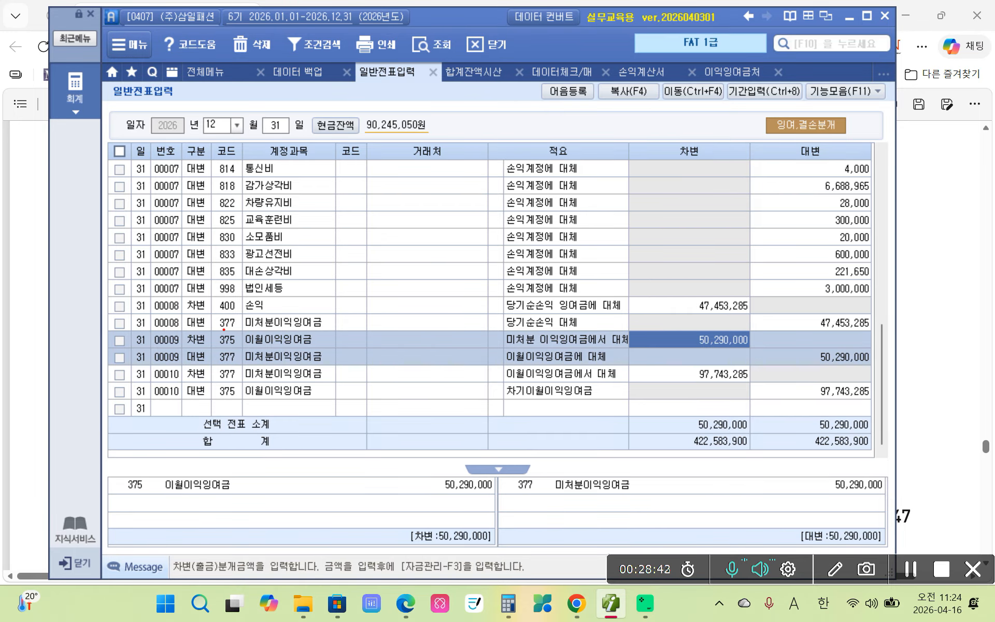
{"action": "mouse_move", "coordinate": [182, 332]}
{"action": "left_mouse_down"}
{"action": "mouse_move", "coordinate": [270, 353]}
{"action": "mouse_move", "coordinate": [720, 357]}
{"action": "mouse_move", "coordinate": [762, 343]}
{"action": "mouse_move", "coordinate": [751, 346]}
{"action": "left_mouse_up"}
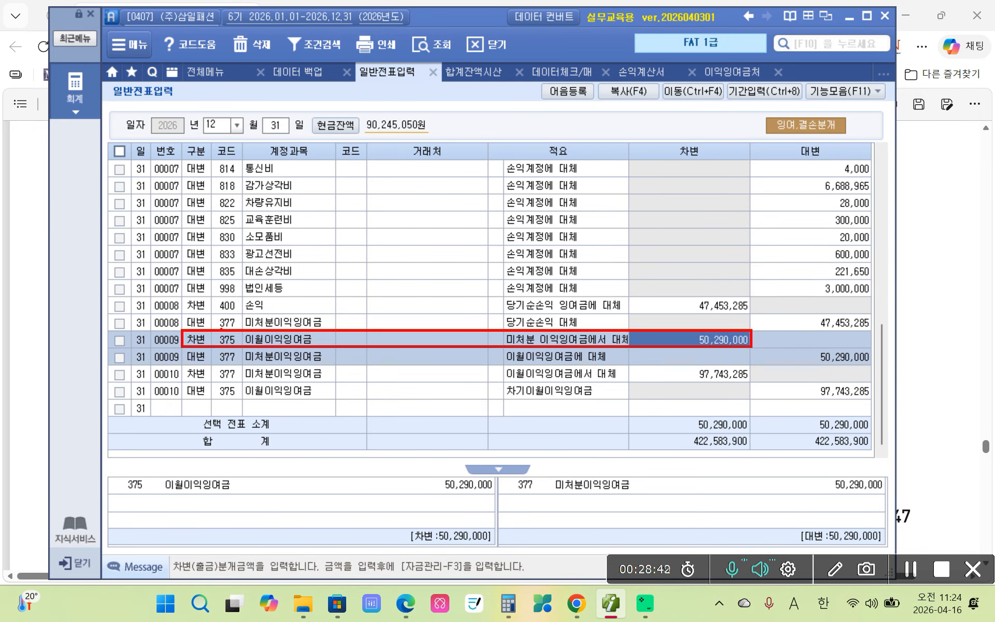
{"action": "mouse_move", "coordinate": [177, 333]}
{"action": "left_mouse_down"}
{"action": "mouse_move", "coordinate": [201, 320]}
{"action": "mouse_move", "coordinate": [199, 362]}
{"action": "mouse_move", "coordinate": [879, 365]}
{"action": "left_mouse_up"}
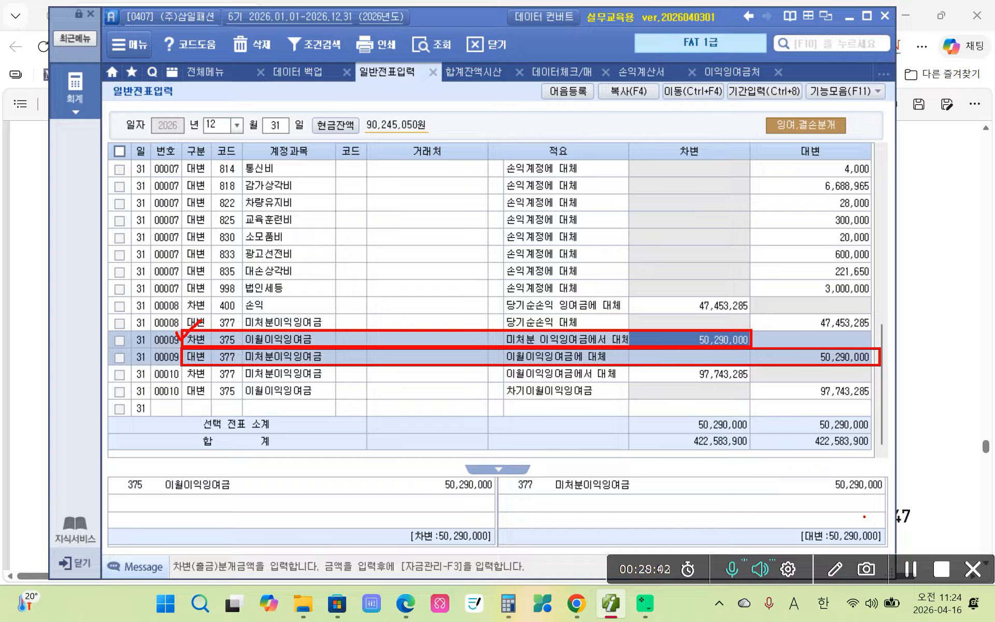
{"action": "mouse_move", "coordinate": [687, 298]}
{"action": "left_mouse_down"}
{"action": "mouse_move", "coordinate": [806, 340]}
{"action": "mouse_move", "coordinate": [767, 285]}
{"action": "mouse_move", "coordinate": [678, 303]}
{"action": "left_mouse_up"}
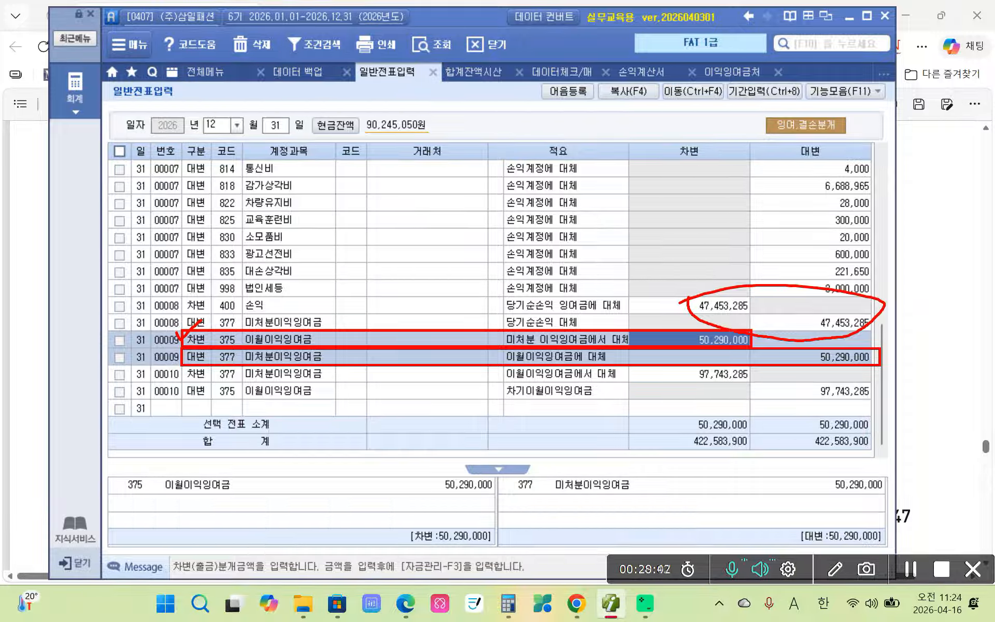
{"action": "left_click_drag", "start_coordinate": [340, 301], "coordinate": [361, 311]}
{"action": "mouse_move", "coordinate": [320, 327]}
{"action": "left_mouse_down"}
{"action": "mouse_move", "coordinate": [342, 319]}
{"action": "mouse_move", "coordinate": [346, 354]}
{"action": "left_mouse_up"}
Mark the 미처분이익잉여금 credits of entries 00008 and 00009 together and relate them to the debit of entry 00010.
{"action": "mouse_move", "coordinate": [869, 336]}
{"action": "left_mouse_down"}
{"action": "mouse_move", "coordinate": [808, 334]}
{"action": "mouse_move", "coordinate": [857, 325]}
{"action": "left_mouse_up"}
{"action": "mouse_move", "coordinate": [869, 371]}
{"action": "left_mouse_down"}
{"action": "mouse_move", "coordinate": [801, 368]}
{"action": "mouse_move", "coordinate": [881, 372]}
{"action": "left_mouse_up"}
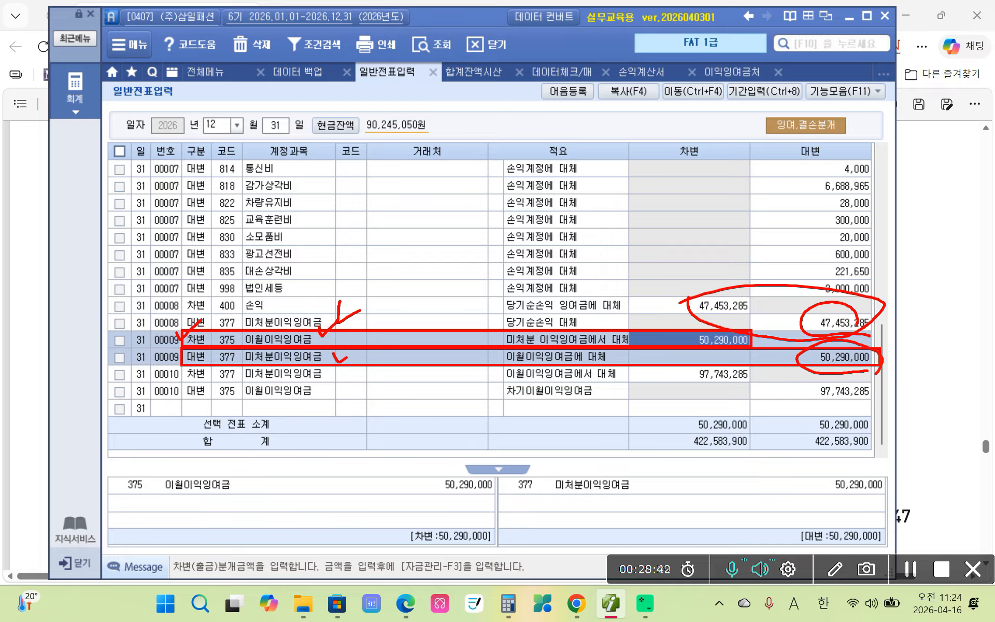
{"action": "mouse_move", "coordinate": [885, 327]}
{"action": "left_mouse_down"}
{"action": "mouse_move", "coordinate": [907, 346]}
{"action": "mouse_move", "coordinate": [887, 364]}
{"action": "left_mouse_up"}
{"action": "mouse_move", "coordinate": [134, 380]}
{"action": "left_mouse_down"}
{"action": "mouse_move", "coordinate": [147, 402]}
{"action": "mouse_move", "coordinate": [126, 401]}
{"action": "left_mouse_up"}
{"action": "left_click_drag", "start_coordinate": [689, 386], "coordinate": [760, 387]}
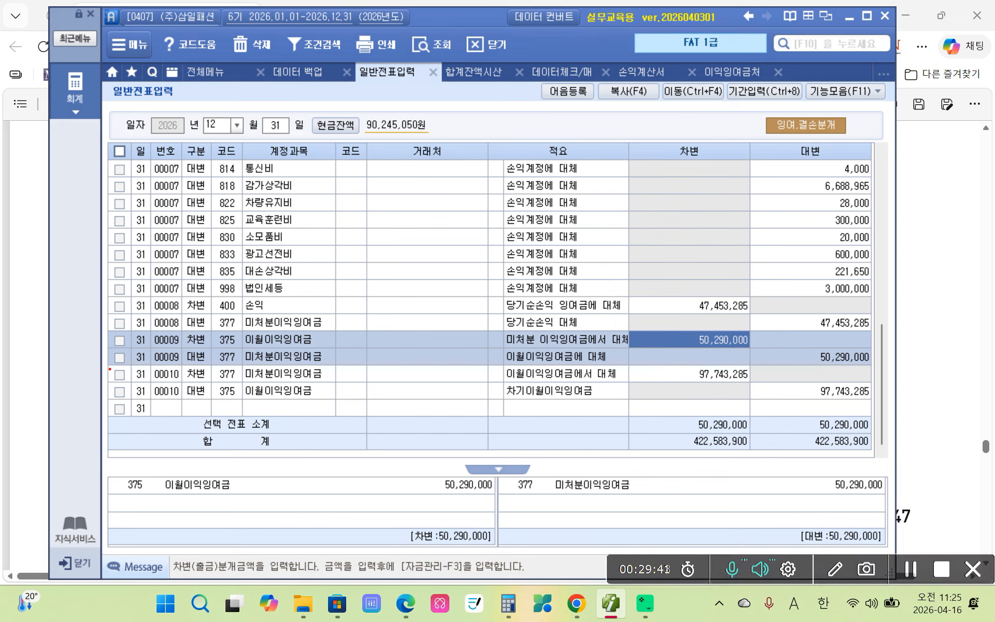
Mark entry 00010 with its 이월이익잉여금 credit, then group entries 00009 and 00010 and clear the markings.
{"action": "mouse_move", "coordinate": [110, 369]}
{"action": "left_mouse_down"}
{"action": "mouse_move", "coordinate": [231, 448]}
{"action": "mouse_move", "coordinate": [895, 415]}
{"action": "mouse_move", "coordinate": [898, 406]}
{"action": "left_mouse_up"}
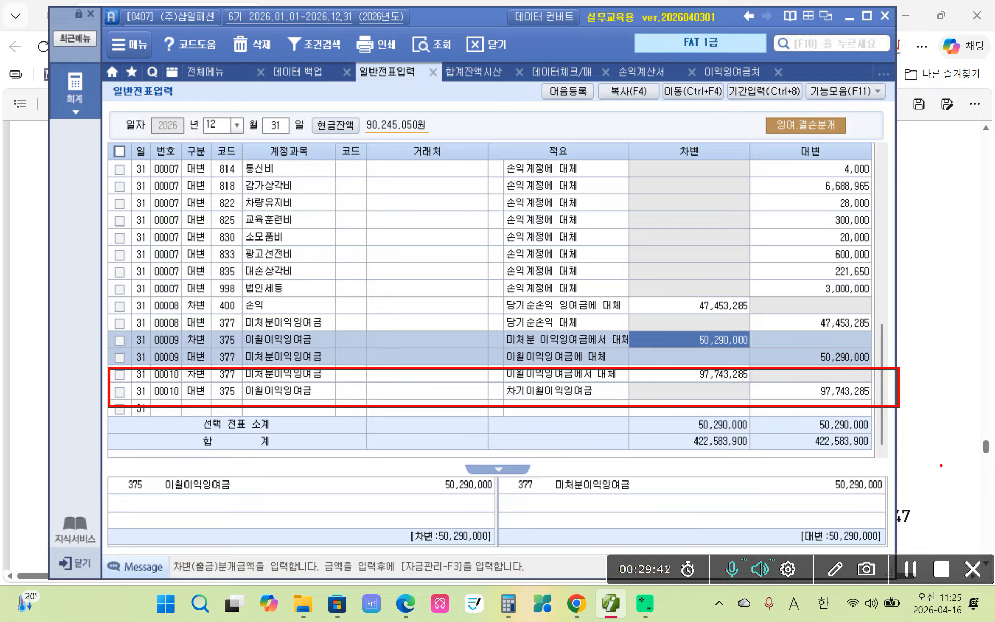
{"action": "left_click_drag", "start_coordinate": [331, 387], "coordinate": [368, 386]}
{"action": "mouse_move", "coordinate": [717, 397]}
{"action": "left_mouse_down"}
{"action": "mouse_move", "coordinate": [785, 387]}
{"action": "mouse_move", "coordinate": [783, 397]}
{"action": "left_mouse_up"}
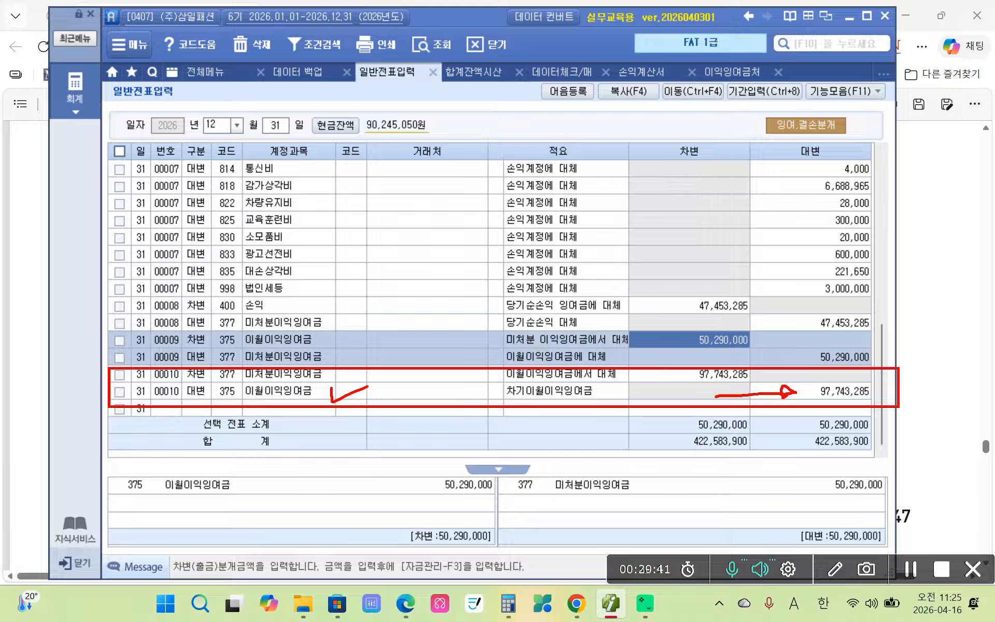
{"action": "mouse_move", "coordinate": [924, 396]}
{"action": "left_mouse_down"}
{"action": "mouse_move", "coordinate": [917, 383]}
{"action": "mouse_move", "coordinate": [931, 397]}
{"action": "left_mouse_up"}
{"action": "mouse_move", "coordinate": [100, 331]}
{"action": "left_mouse_down"}
{"action": "mouse_move", "coordinate": [112, 402]}
{"action": "mouse_move", "coordinate": [145, 335]}
{"action": "mouse_move", "coordinate": [502, 325]}
{"action": "mouse_move", "coordinate": [912, 346]}
{"action": "mouse_move", "coordinate": [874, 416]}
{"action": "left_mouse_up"}
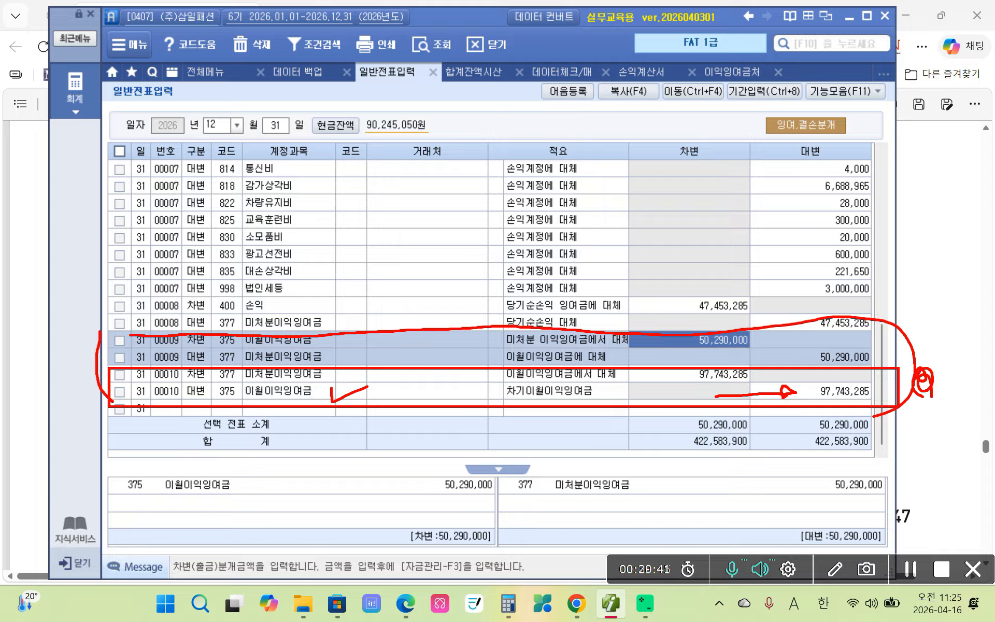
{"action": "mouse_move", "coordinate": [130, 325]}
{"action": "left_mouse_down"}
{"action": "mouse_move", "coordinate": [150, 334]}
{"action": "mouse_move", "coordinate": [111, 144]}
{"action": "mouse_move", "coordinate": [128, 120]}
{"action": "left_mouse_up"}
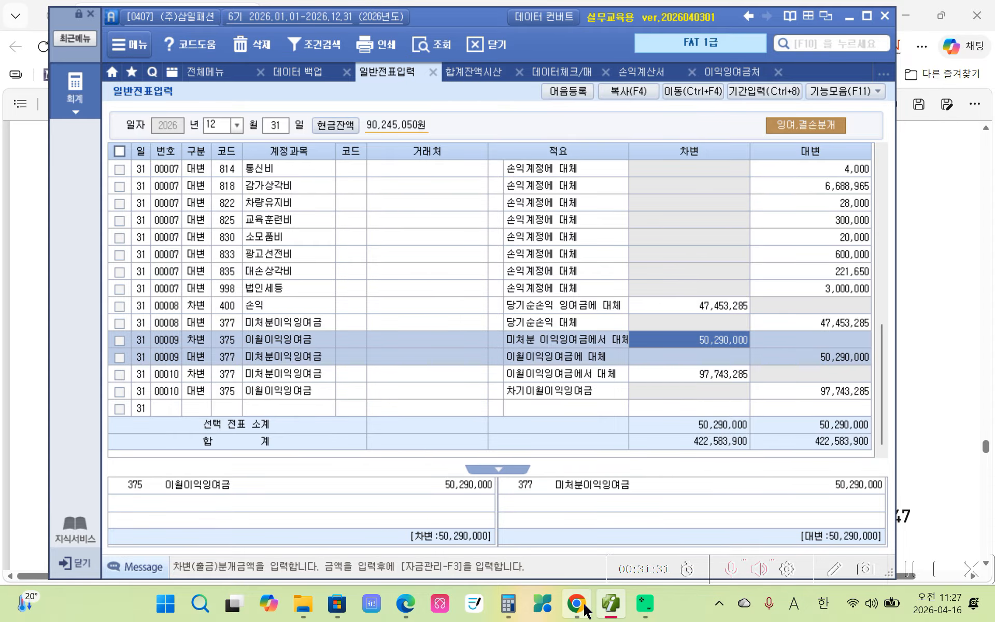
Switch to the textbook PDF, read 수행 4 and highlight [마감 후 이월] in yellow.
{"action": "left_click", "coordinate": [606, 607]}
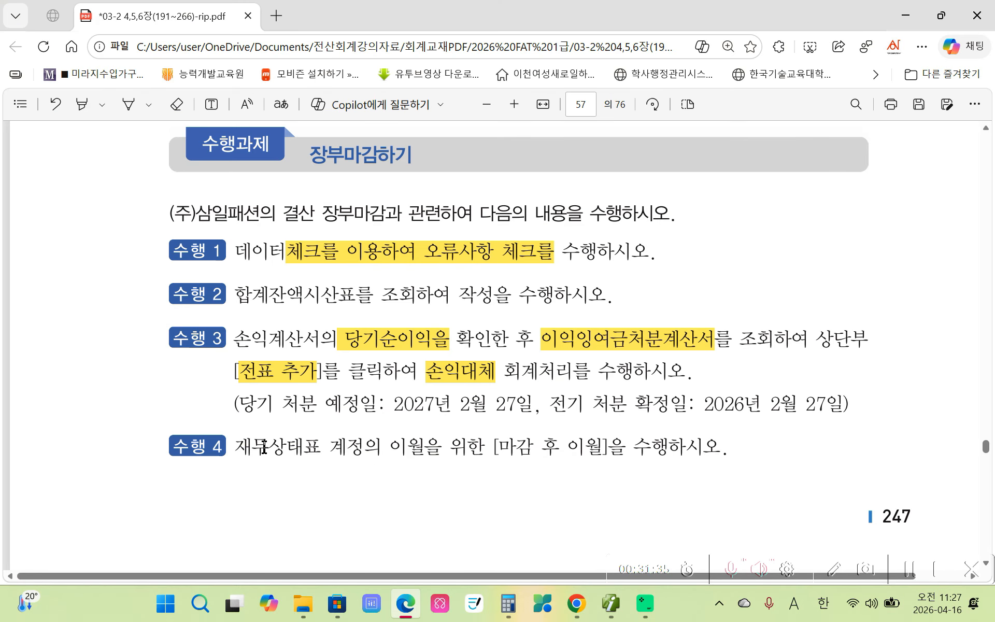
{"action": "scroll", "coordinate": [294, 497], "scroll_direction": "down", "scroll_amount": 1}
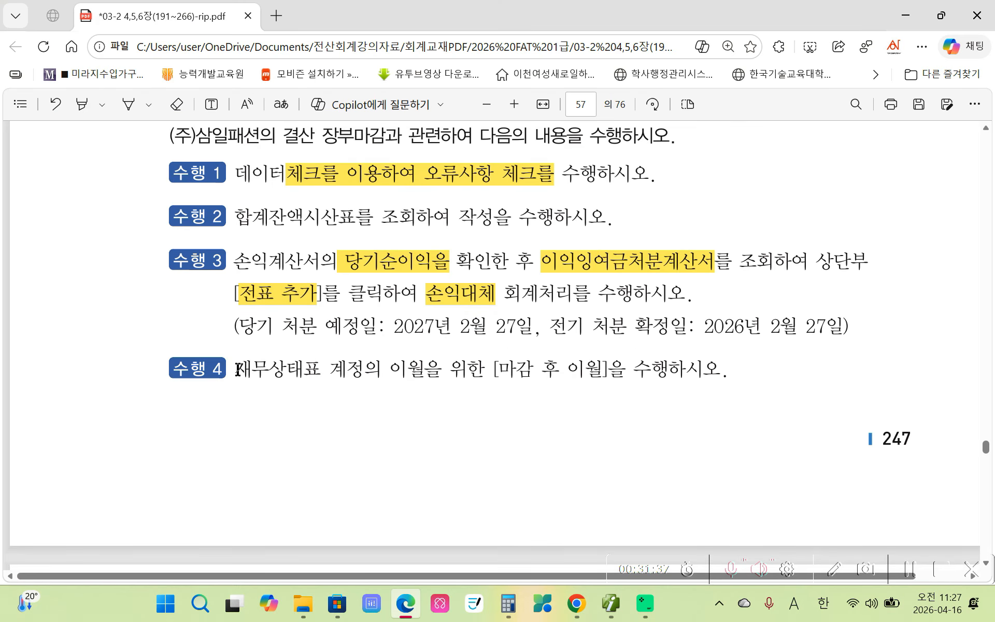
{"action": "left_click_drag", "start_coordinate": [252, 371], "coordinate": [465, 379]}
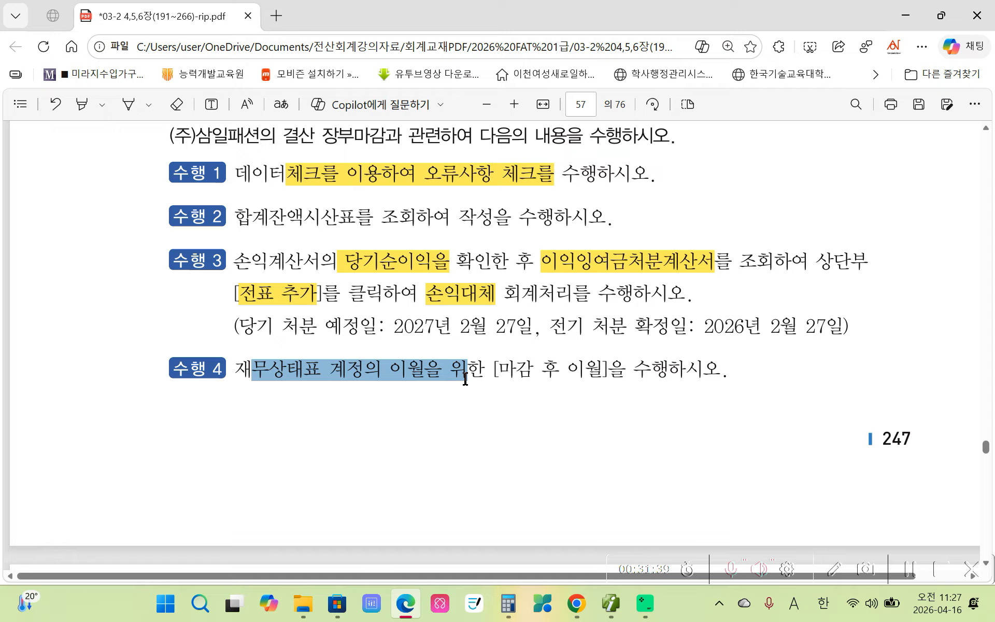
{"action": "left_click", "coordinate": [376, 375]}
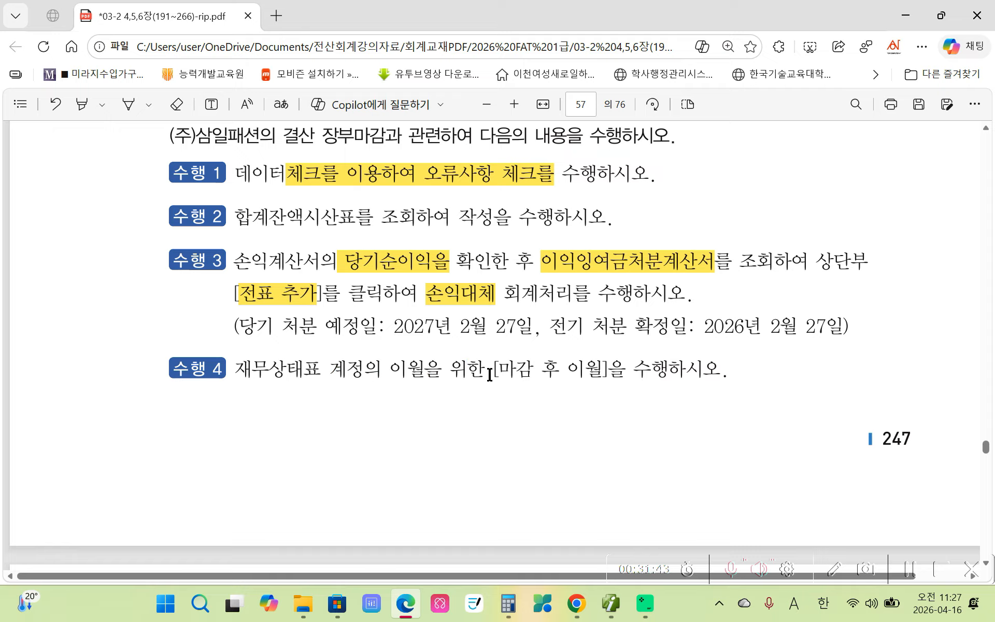
{"action": "left_click_drag", "start_coordinate": [487, 374], "coordinate": [602, 371]}
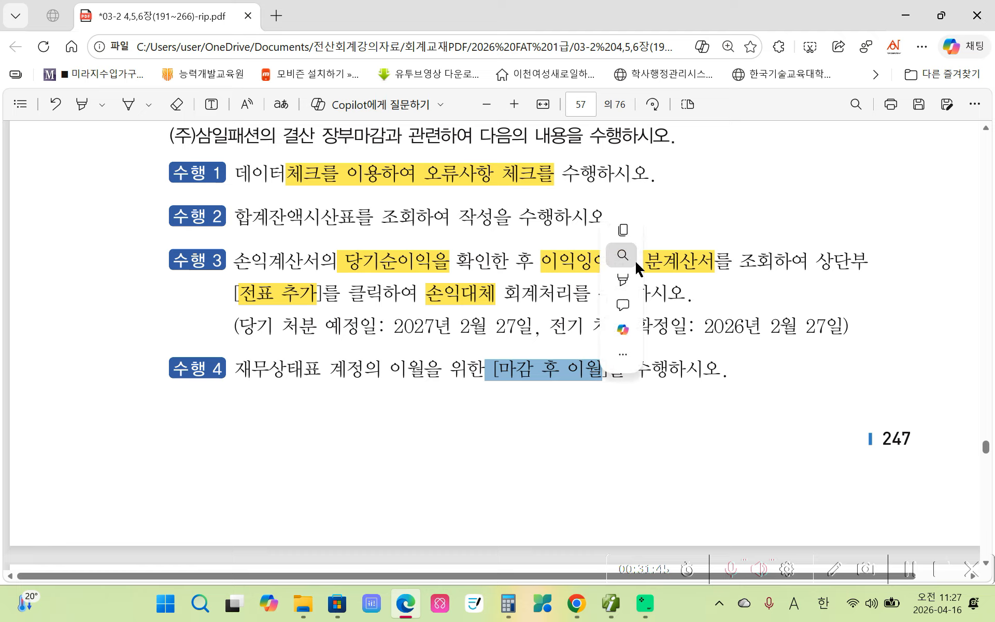
{"action": "mouse_move", "coordinate": [636, 285]}
{"action": "mouse_move", "coordinate": [723, 279]}
{"action": "left_click", "coordinate": [861, 284]}
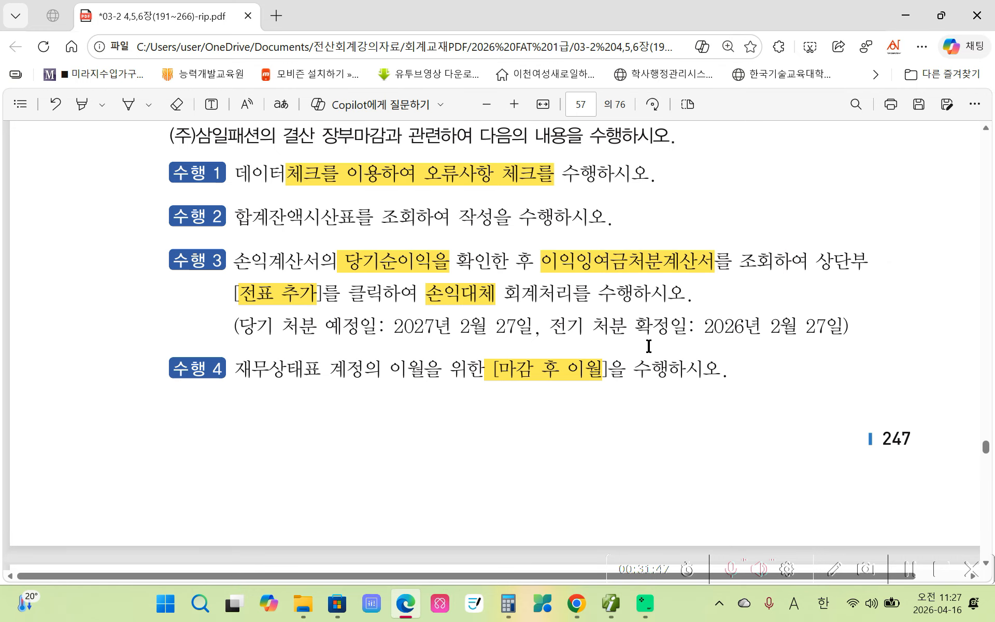
Return to SmartA, mark the 데이터관리 group and its 마감후이월 entry, and open 마감후이월, acknowledging the notice.
{"action": "left_click", "coordinate": [611, 601]}
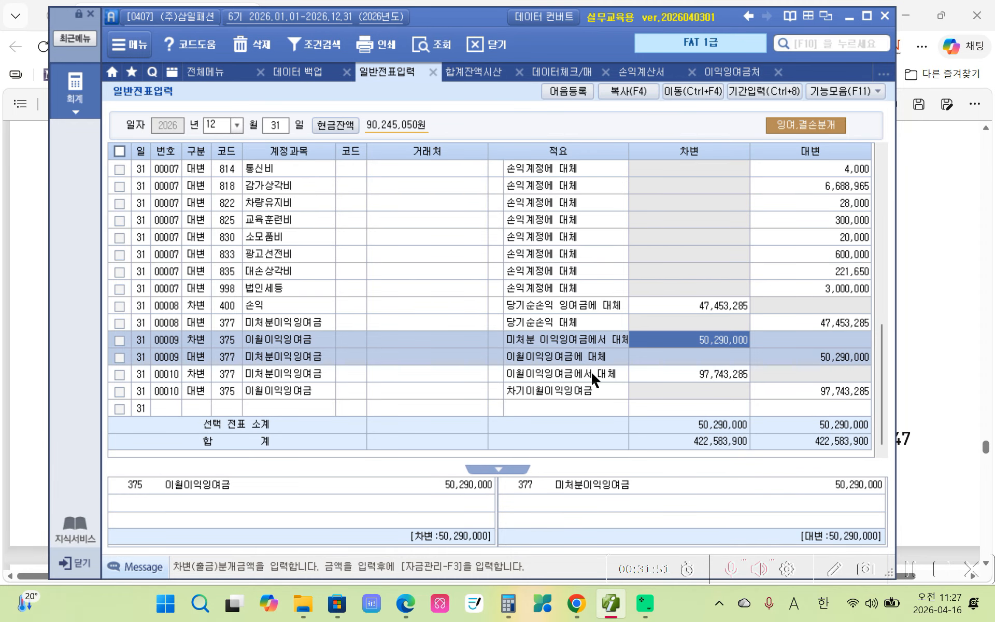
{"action": "left_click", "coordinate": [78, 101]}
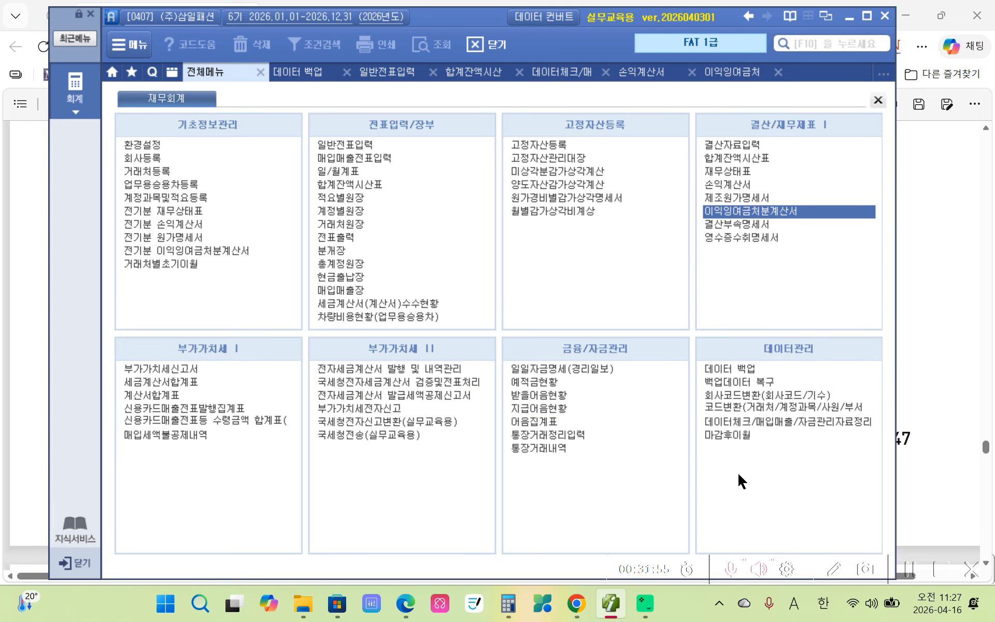
{"action": "left_click_drag", "start_coordinate": [670, 312], "coordinate": [892, 485]}
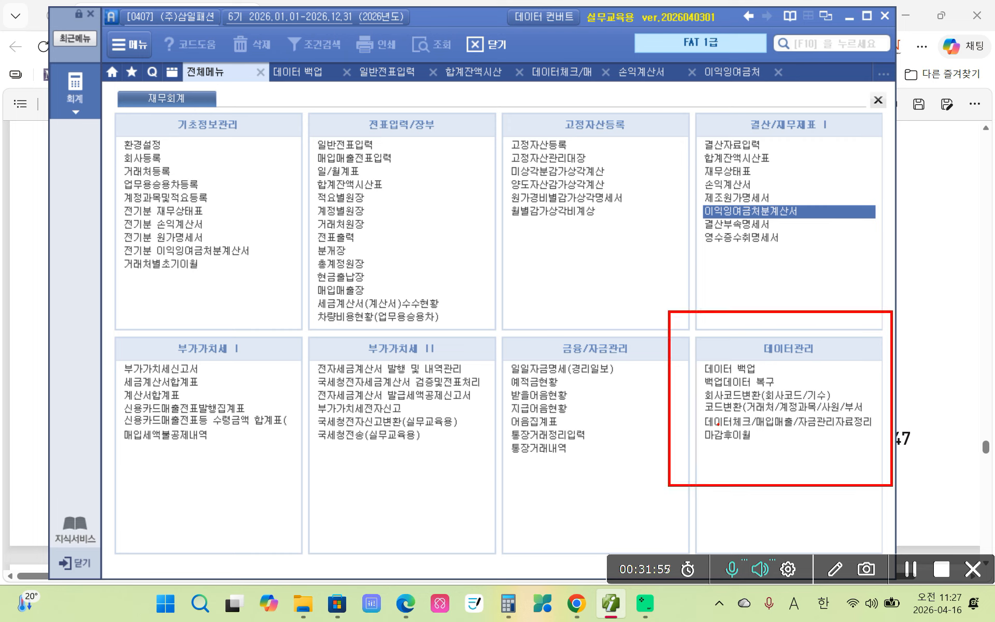
{"action": "left_click_drag", "start_coordinate": [695, 422], "coordinate": [771, 456]}
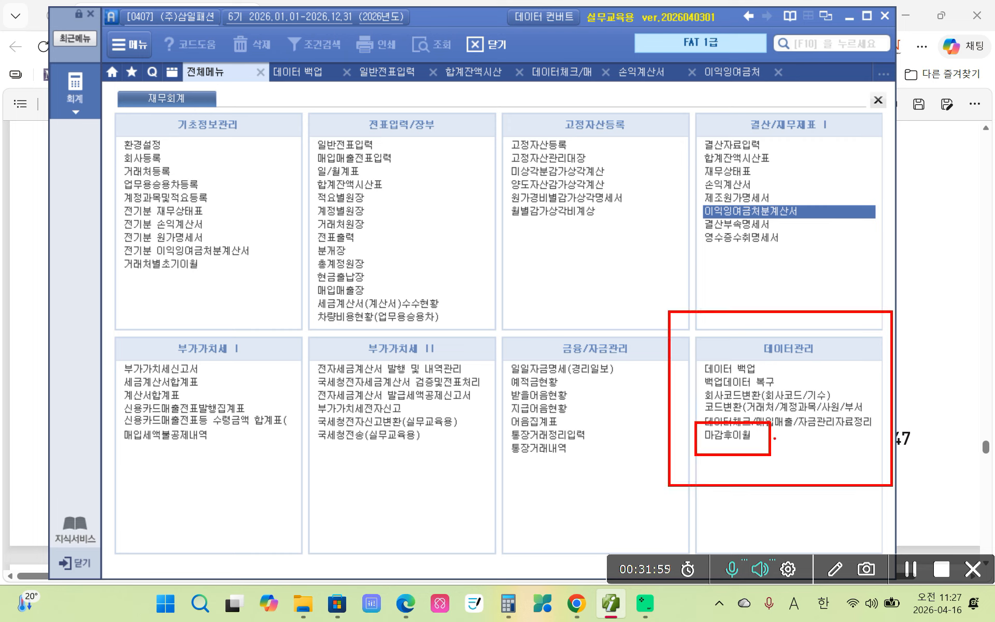
{"action": "left_click", "coordinate": [742, 436]}
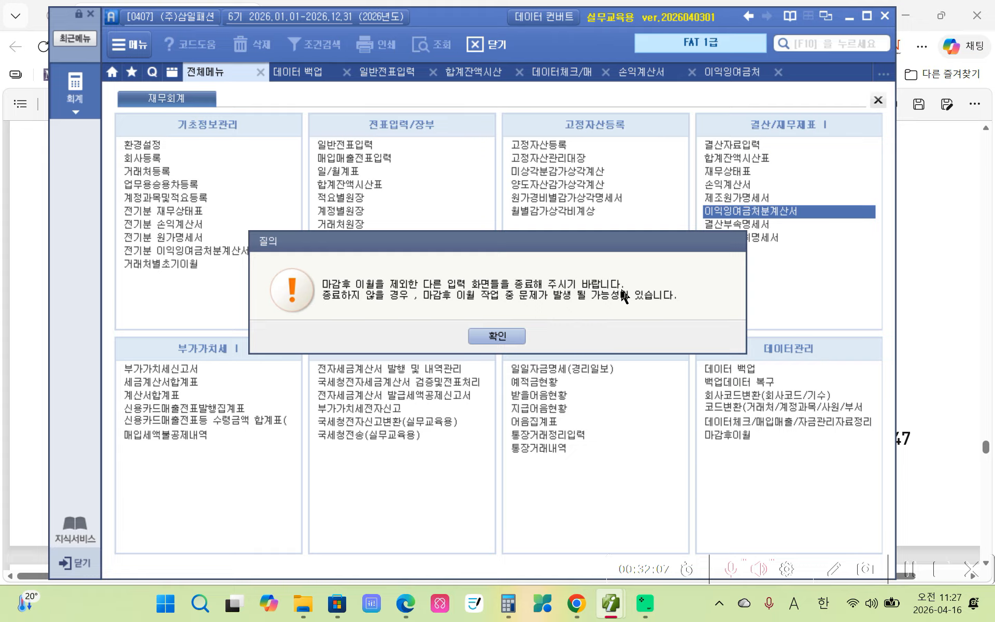
{"action": "left_click", "coordinate": [507, 337]}
{"action": "left_click", "coordinate": [518, 336]}
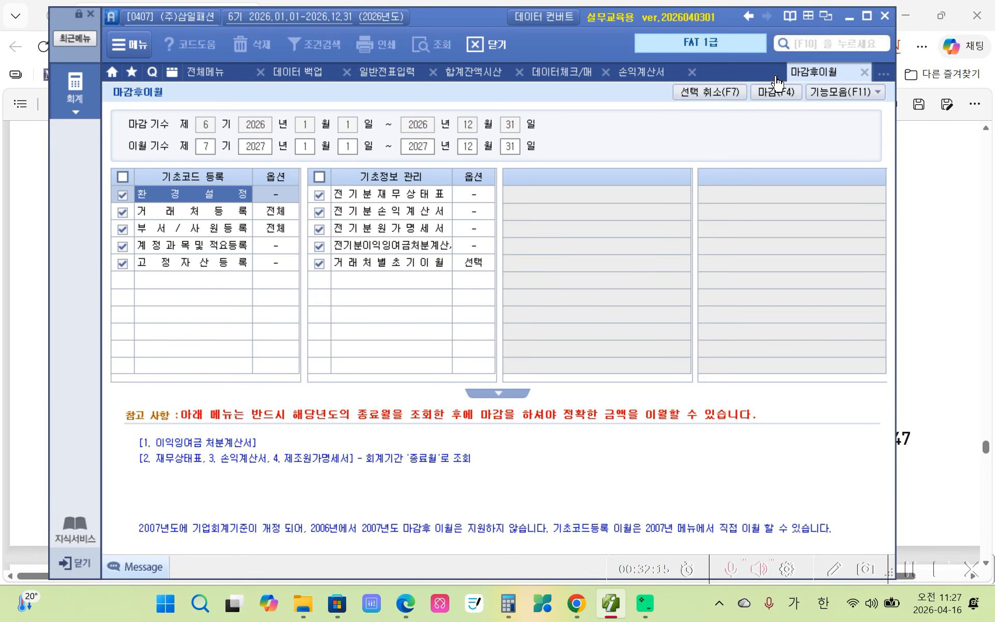
Close all other open screens, including 전체메뉴, 일반전표입력 and 합계잔액시산표, leaving only 마감후이월 open.
{"action": "left_click", "coordinate": [778, 72]}
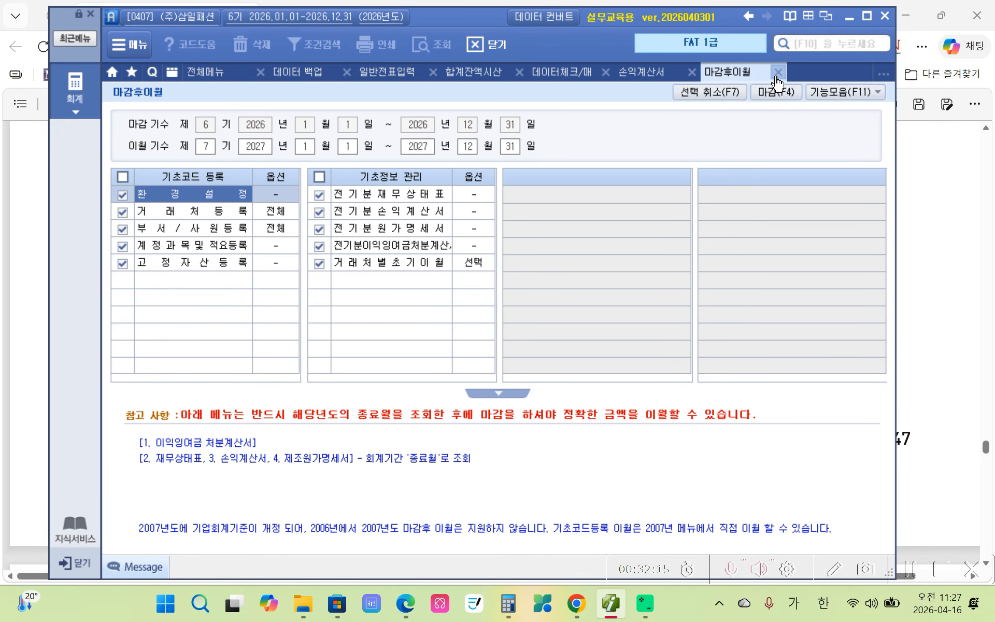
{"action": "left_click", "coordinate": [692, 72]}
{"action": "left_click", "coordinate": [748, 72]}
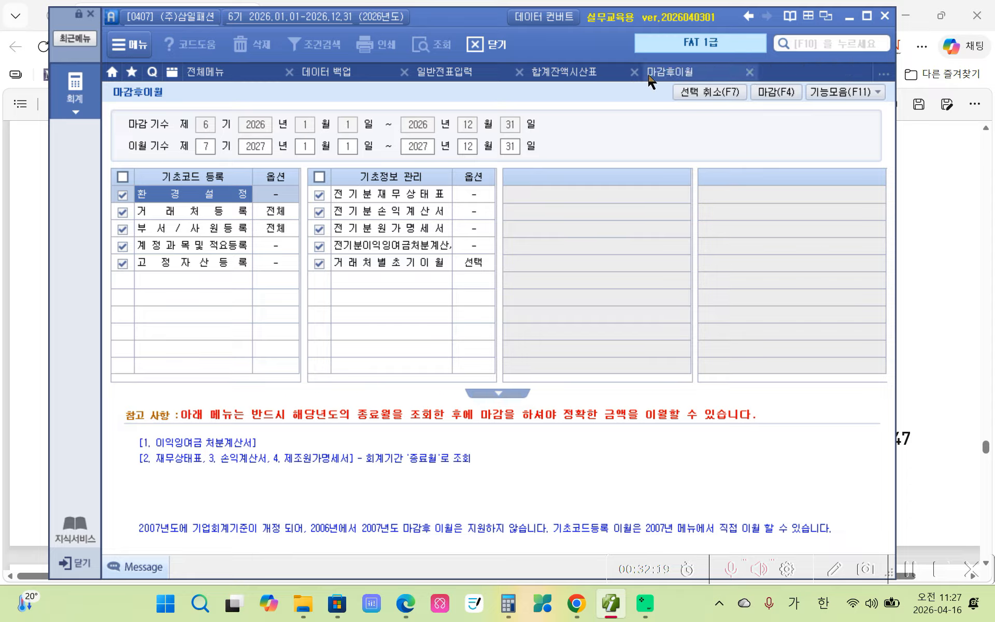
{"action": "left_click", "coordinate": [634, 72]}
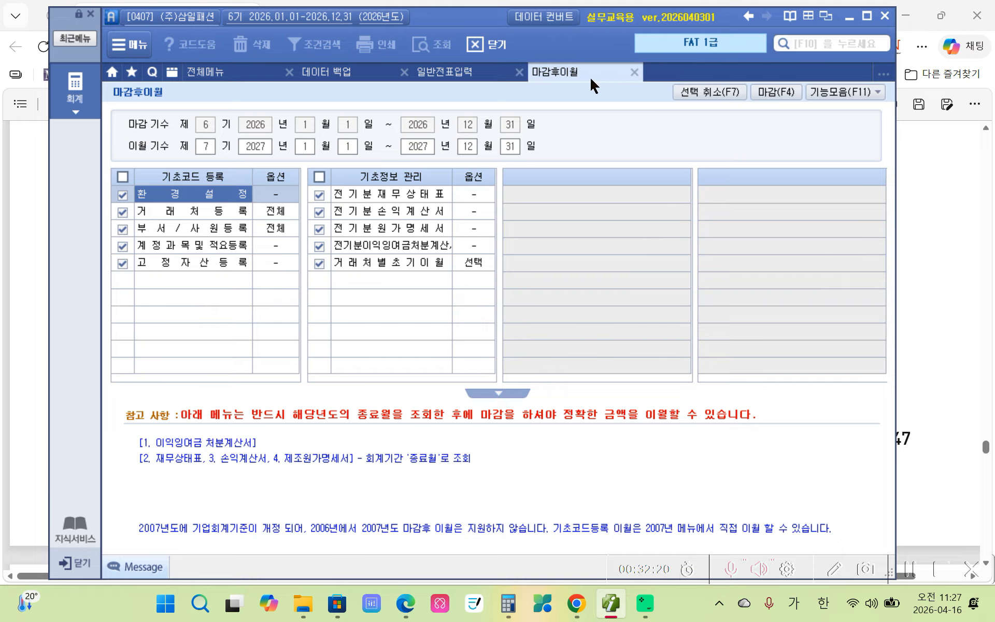
{"action": "left_click", "coordinate": [519, 72]}
{"action": "left_click", "coordinate": [404, 72]}
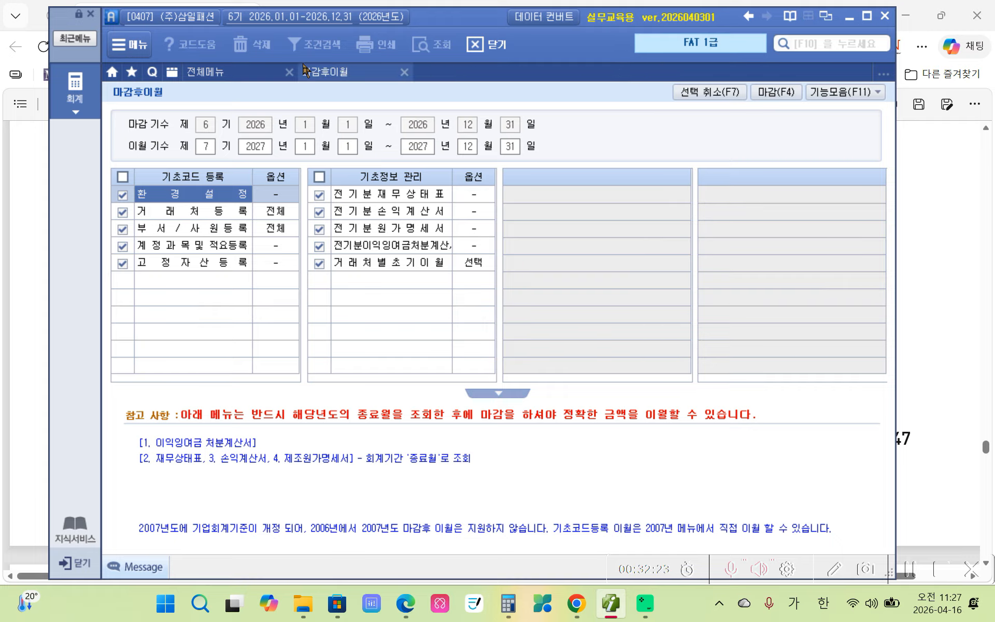
{"action": "left_click", "coordinate": [290, 72]}
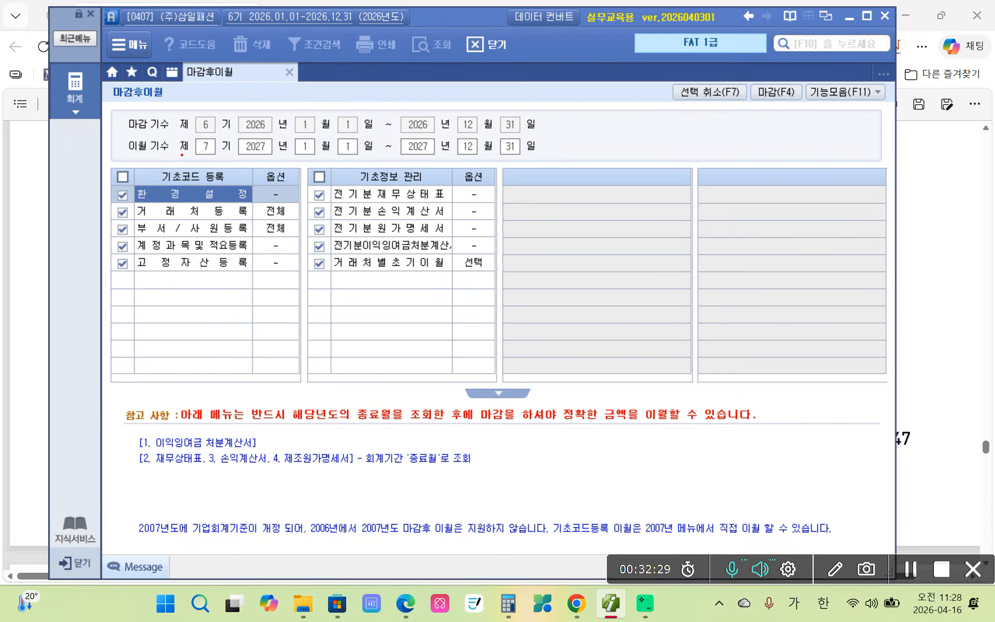
Box and check the 마감 기수 row, underline the 이월 기수 row, and circle the carry-forward period number 7.
{"action": "mouse_move", "coordinate": [118, 105]}
{"action": "left_mouse_down"}
{"action": "mouse_move", "coordinate": [156, 133]}
{"action": "mouse_move", "coordinate": [560, 135]}
{"action": "left_mouse_up"}
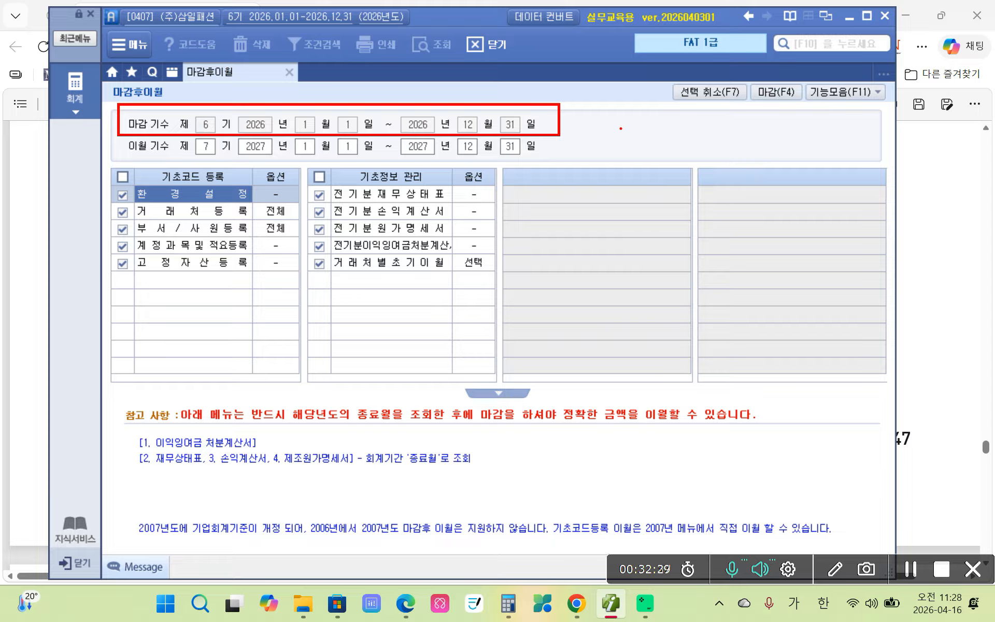
{"action": "mouse_move", "coordinate": [586, 110]}
{"action": "left_mouse_down"}
{"action": "mouse_move", "coordinate": [588, 122]}
{"action": "mouse_move", "coordinate": [606, 111]}
{"action": "left_mouse_up"}
{"action": "mouse_move", "coordinate": [101, 149]}
{"action": "left_mouse_down"}
{"action": "mouse_move", "coordinate": [104, 161]}
{"action": "mouse_move", "coordinate": [221, 140]}
{"action": "mouse_move", "coordinate": [134, 165]}
{"action": "left_mouse_up"}
{"action": "left_click_drag", "start_coordinate": [254, 166], "coordinate": [567, 170]}
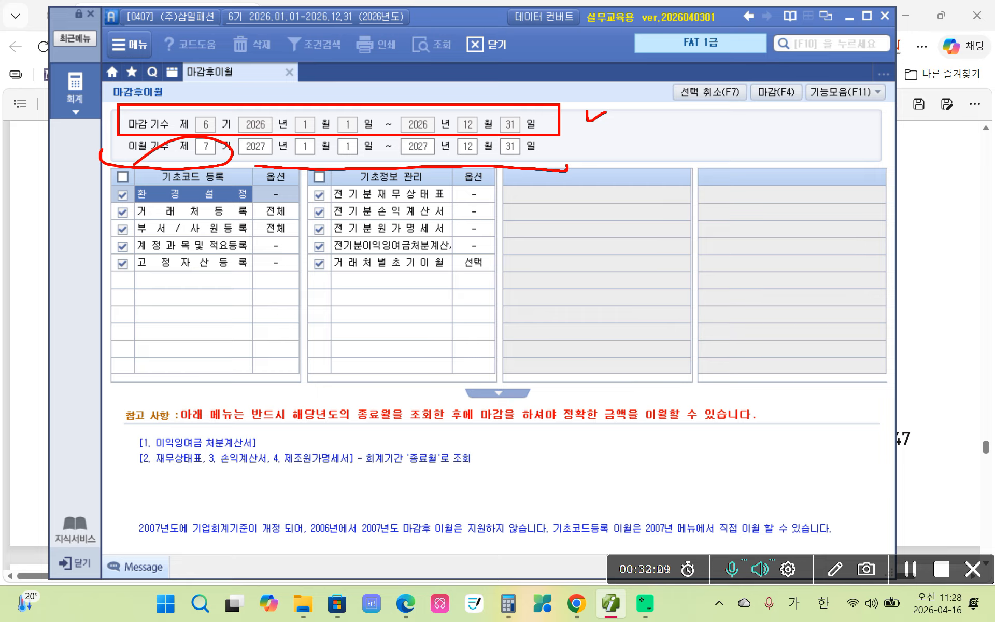
Circle the checked items in the 기초코드 등록 list and handwrite 이월 below it.
{"action": "mouse_move", "coordinate": [155, 309]}
{"action": "left_mouse_down"}
{"action": "mouse_move", "coordinate": [129, 303]}
{"action": "mouse_move", "coordinate": [166, 171]}
{"action": "mouse_move", "coordinate": [226, 301]}
{"action": "mouse_move", "coordinate": [138, 332]}
{"action": "left_mouse_up"}
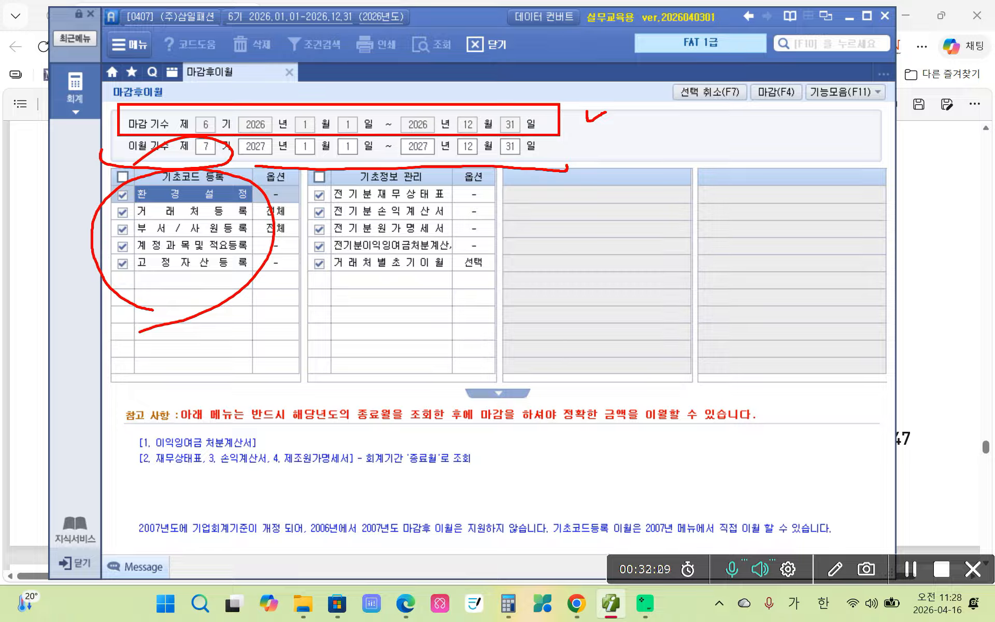
{"action": "left_click_drag", "start_coordinate": [164, 364], "coordinate": [166, 362]}
{"action": "left_click_drag", "start_coordinate": [199, 321], "coordinate": [193, 405]}
{"action": "left_click_drag", "start_coordinate": [220, 326], "coordinate": [234, 334]}
{"action": "mouse_move", "coordinate": [202, 354]}
{"action": "left_mouse_down"}
{"action": "mouse_move", "coordinate": [211, 379]}
{"action": "mouse_move", "coordinate": [246, 354]}
{"action": "left_mouse_up"}
{"action": "mouse_move", "coordinate": [253, 330]}
{"action": "left_mouse_down"}
{"action": "mouse_move", "coordinate": [239, 381]}
{"action": "mouse_move", "coordinate": [262, 390]}
{"action": "left_mouse_up"}
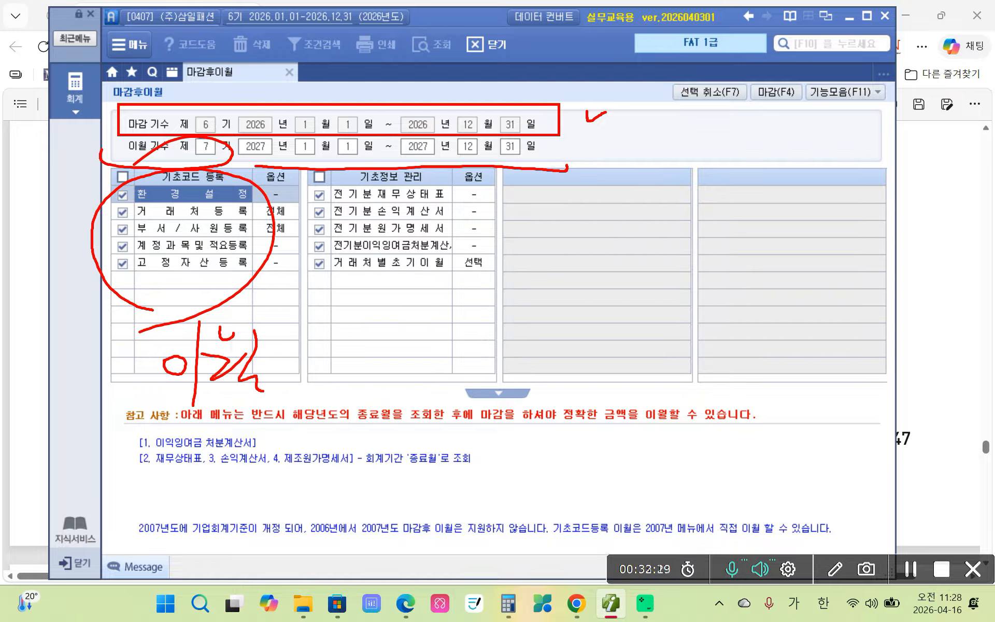
{"action": "mouse_move", "coordinate": [196, 324]}
{"action": "left_mouse_down"}
{"action": "mouse_move", "coordinate": [119, 177]}
{"action": "mouse_move", "coordinate": [269, 272]}
{"action": "left_mouse_up"}
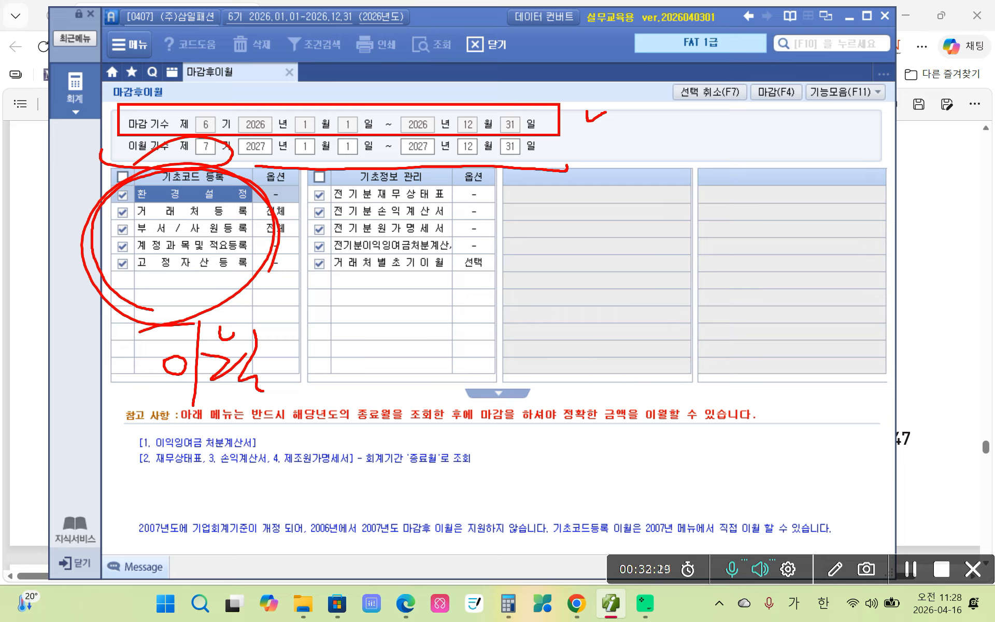
Circle the checked items in the 기초정보 관리 list, handwrite 이월 below it, and clear all markings.
{"action": "mouse_move", "coordinate": [445, 295]}
{"action": "left_mouse_down"}
{"action": "mouse_move", "coordinate": [337, 168]}
{"action": "mouse_move", "coordinate": [438, 283]}
{"action": "left_mouse_up"}
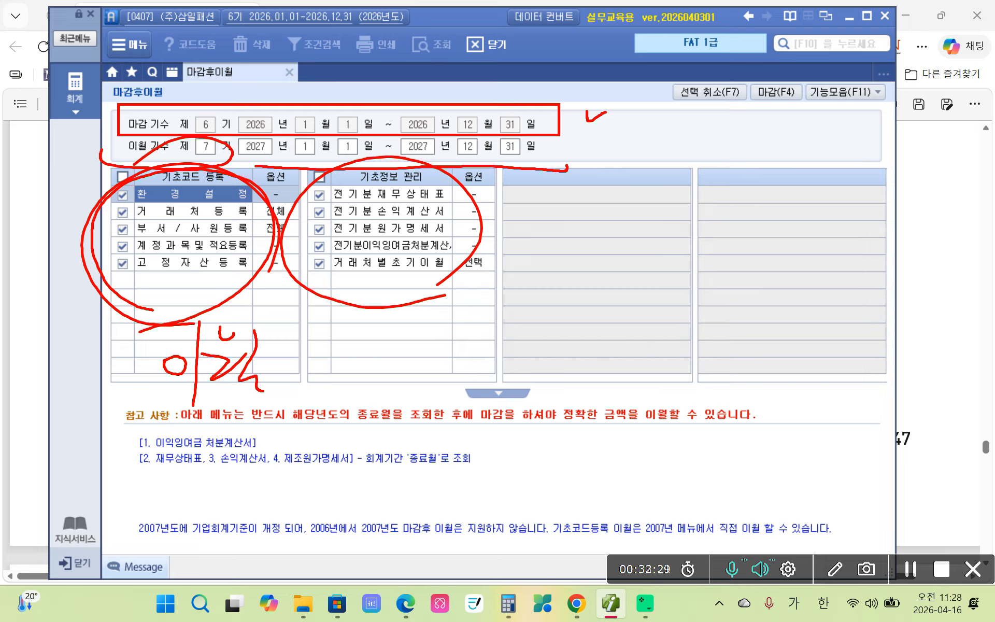
{"action": "left_click_drag", "start_coordinate": [356, 344], "coordinate": [382, 396]}
{"action": "mouse_move", "coordinate": [420, 328]}
{"action": "left_mouse_down"}
{"action": "mouse_move", "coordinate": [422, 342]}
{"action": "mouse_move", "coordinate": [411, 339]}
{"action": "left_mouse_up"}
{"action": "mouse_move", "coordinate": [398, 362]}
{"action": "left_mouse_down"}
{"action": "mouse_move", "coordinate": [404, 377]}
{"action": "mouse_move", "coordinate": [439, 361]}
{"action": "left_mouse_up"}
{"action": "left_click_drag", "start_coordinate": [446, 325], "coordinate": [469, 394]}
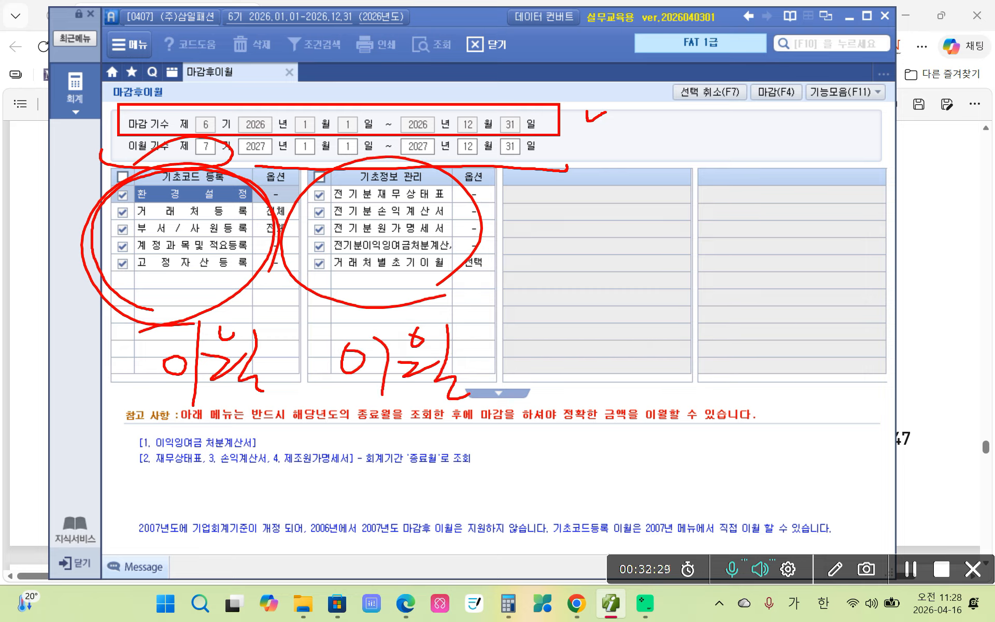
{"action": "mouse_move", "coordinate": [150, 85]}
{"action": "left_mouse_down"}
{"action": "mouse_move", "coordinate": [158, 104]}
{"action": "mouse_move", "coordinate": [179, 89]}
{"action": "left_mouse_up"}
{"action": "mouse_move", "coordinate": [586, 330]}
{"action": "left_mouse_down"}
{"action": "mouse_move", "coordinate": [485, 250]}
{"action": "mouse_move", "coordinate": [484, 267]}
{"action": "mouse_move", "coordinate": [488, 254]}
{"action": "left_mouse_up"}
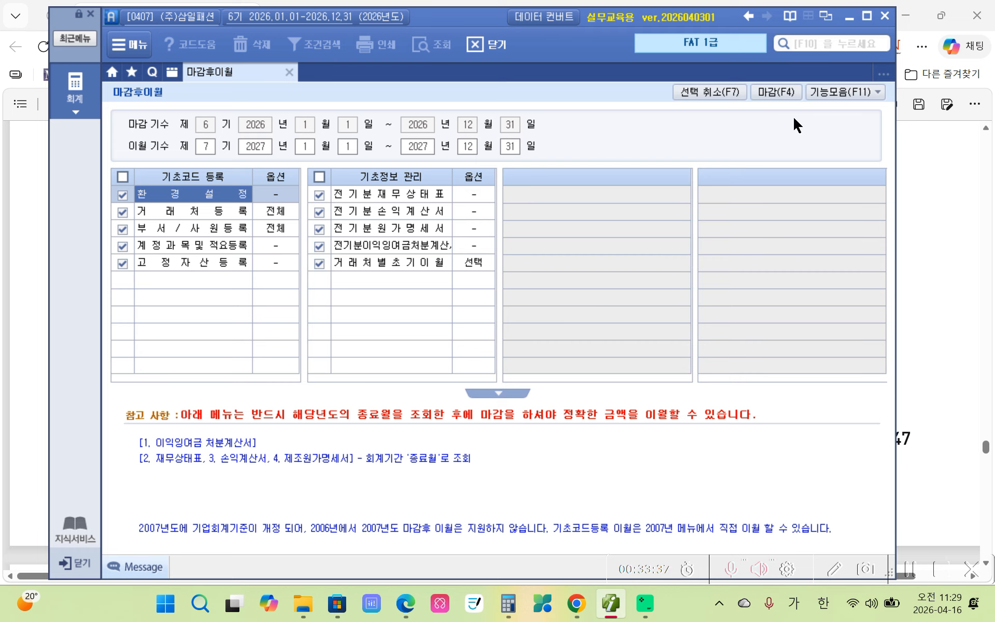
Run 마감 for the 6기 period, acknowledge the notice, and mark the 마감 badge beside the 마감후이월 title, clearing the markings.
{"action": "left_click", "coordinate": [776, 93]}
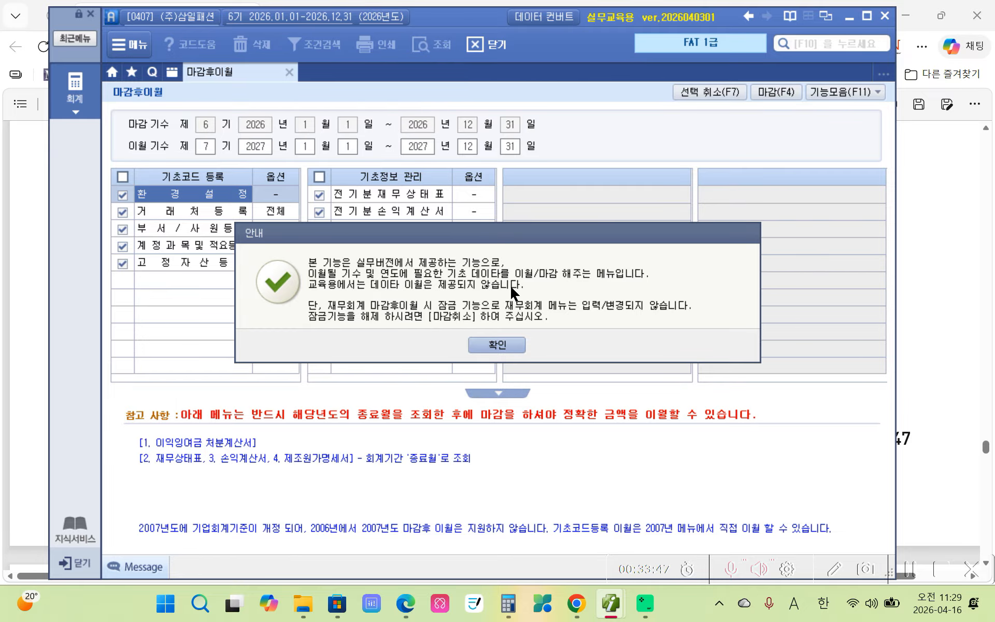
{"action": "left_click", "coordinate": [506, 343]}
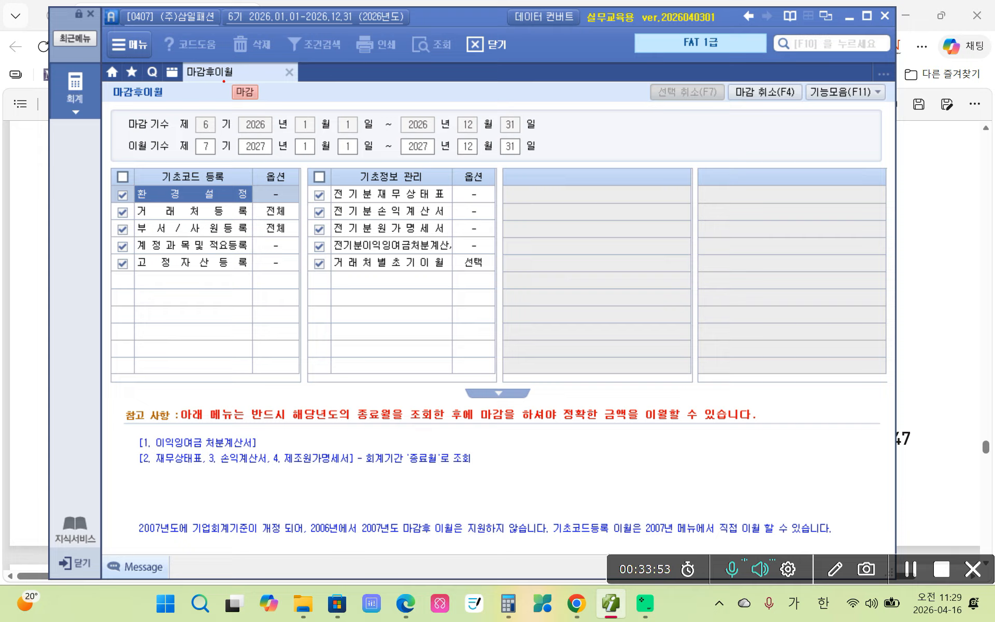
{"action": "left_click_drag", "start_coordinate": [222, 79], "coordinate": [282, 116]}
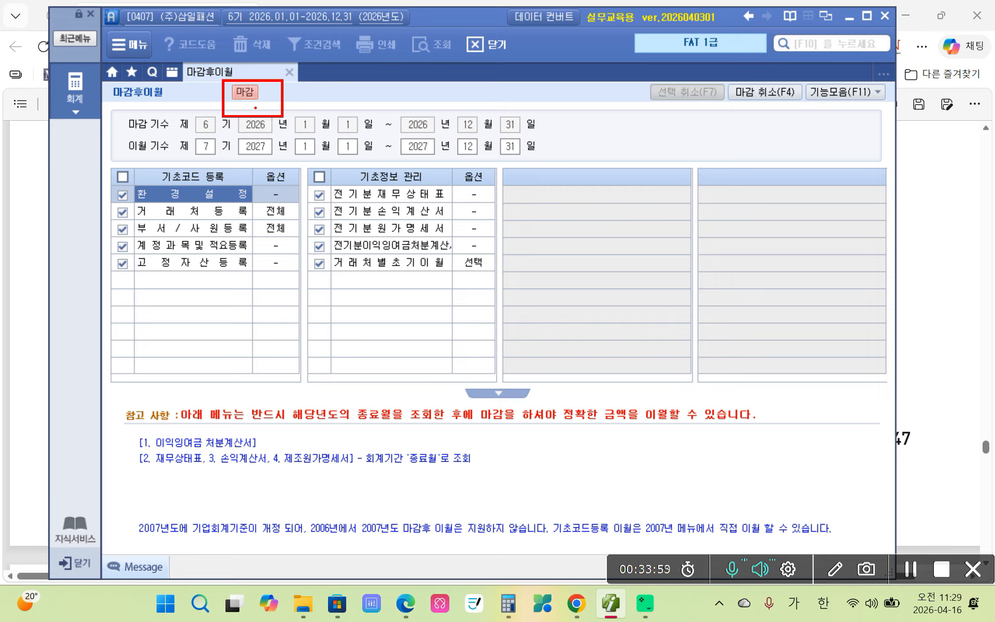
{"action": "left_click_drag", "start_coordinate": [288, 88], "coordinate": [304, 91]}
{"action": "mouse_move", "coordinate": [215, 89]}
{"action": "left_mouse_down"}
{"action": "mouse_move", "coordinate": [188, 79]}
{"action": "mouse_move", "coordinate": [239, 107]}
{"action": "left_mouse_up"}
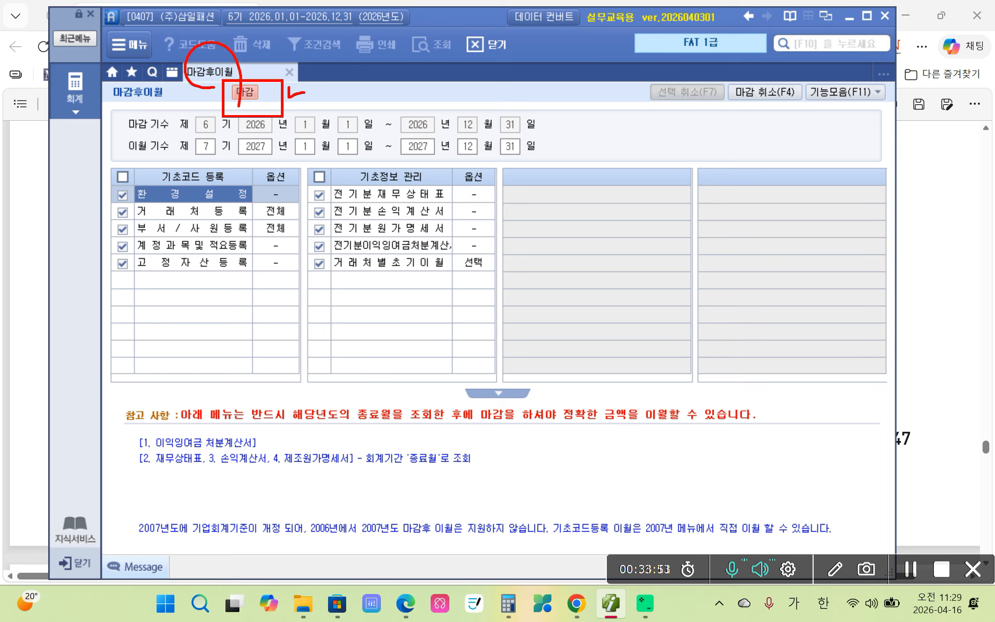
{"action": "left_click_drag", "start_coordinate": [689, 264], "coordinate": [791, 114]}
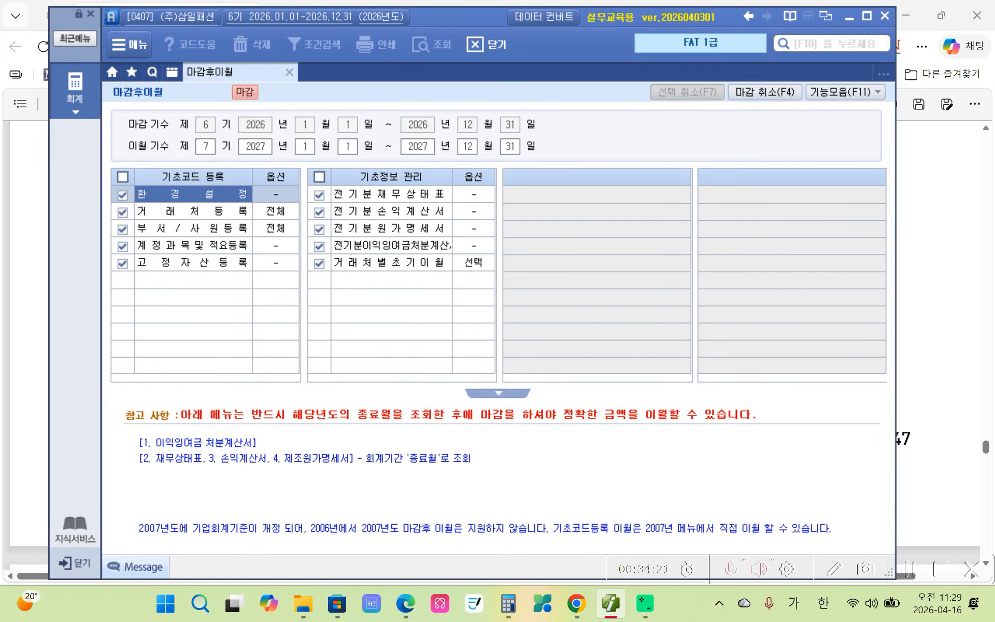
Close 마감후이월 and open 합계잔액시산표 for the period ending 2026년 12월 31일.
{"action": "left_click", "coordinate": [289, 72]}
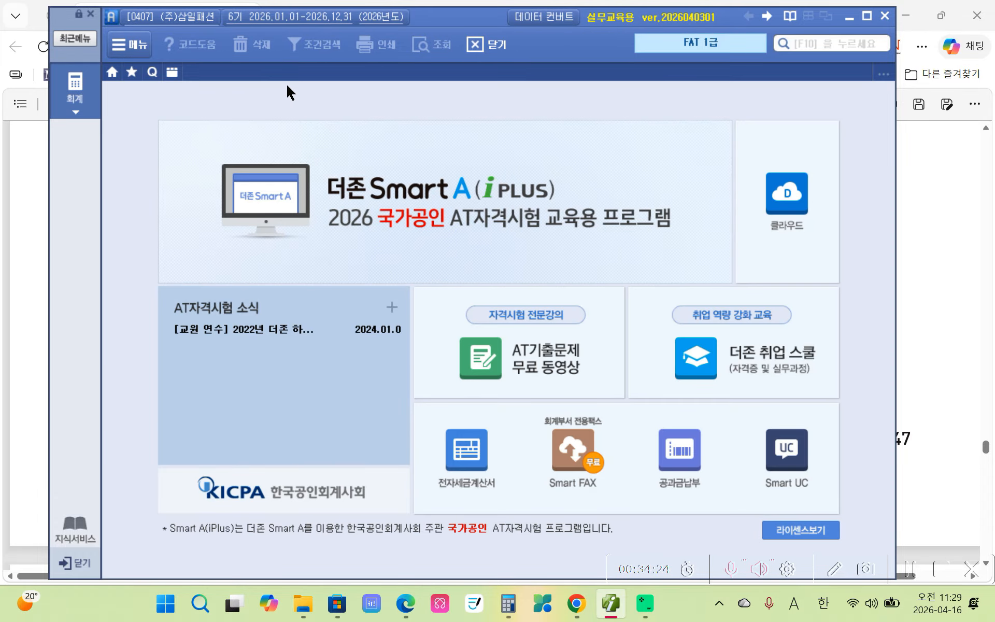
{"action": "left_click", "coordinate": [92, 106]}
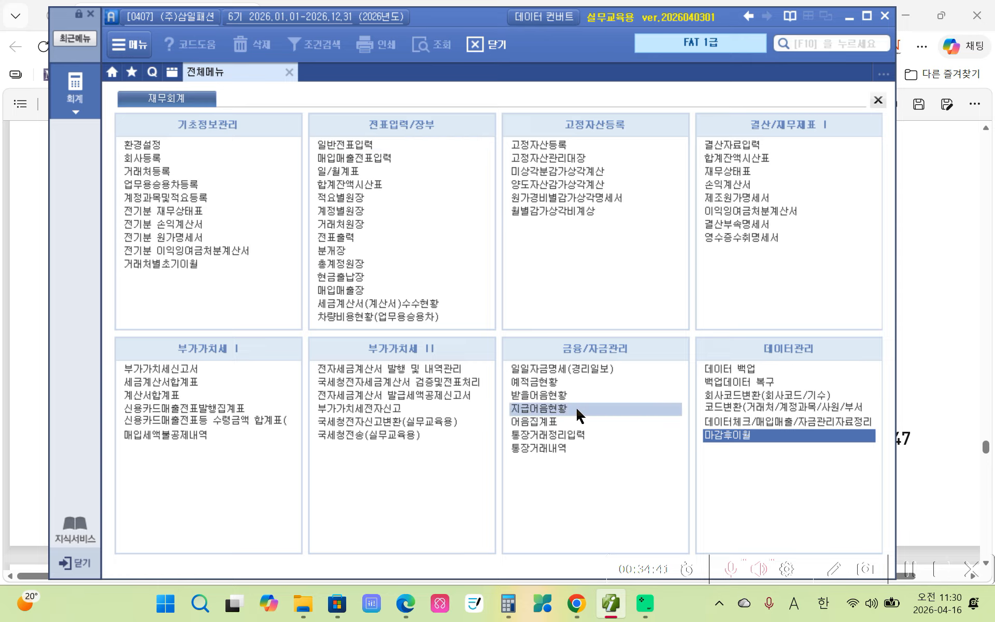
{"action": "left_click", "coordinate": [728, 165]}
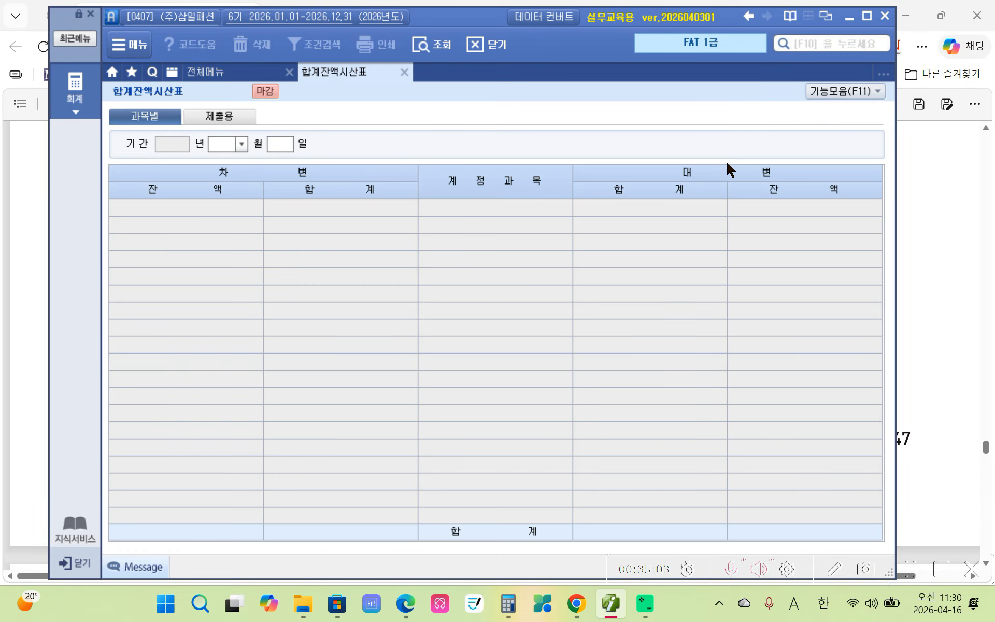
{"action": "type", "text": "12"}
{"action": "key", "text": "Return"}
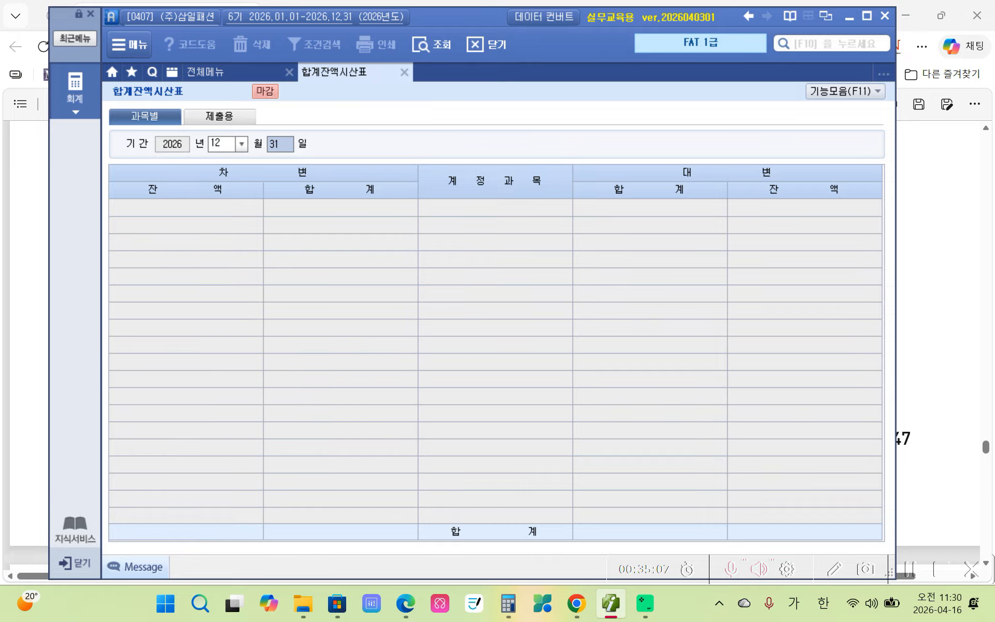
{"action": "key", "text": "Return"}
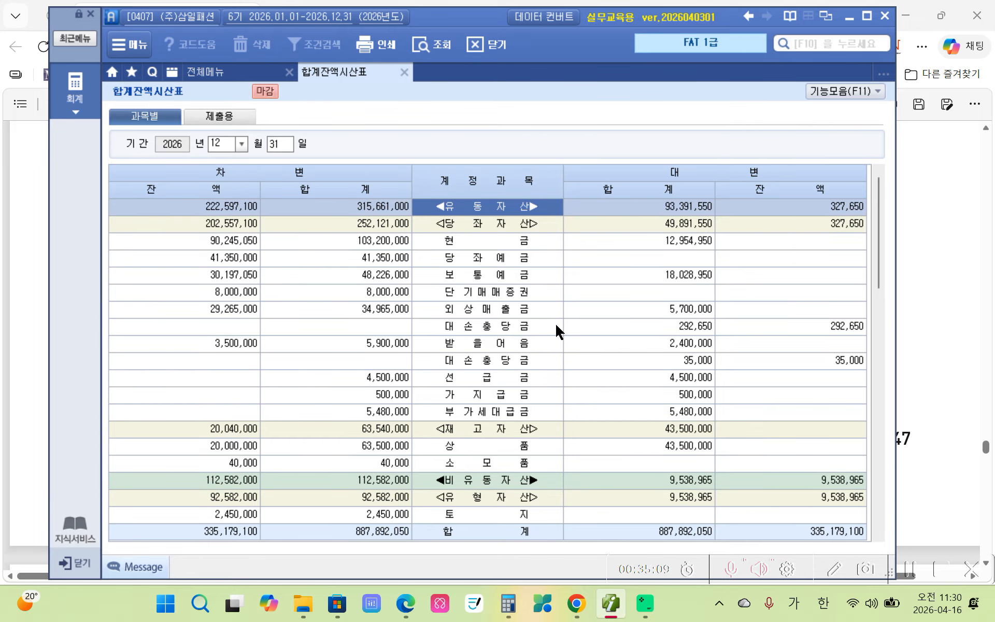
Review the trial balance down to the 손익 account and check its balance columns and debit and credit totals.
{"action": "scroll", "coordinate": [572, 332], "scroll_direction": "down", "scroll_amount": 3}
{"action": "scroll", "coordinate": [566, 352], "scroll_direction": "down", "scroll_amount": 3}
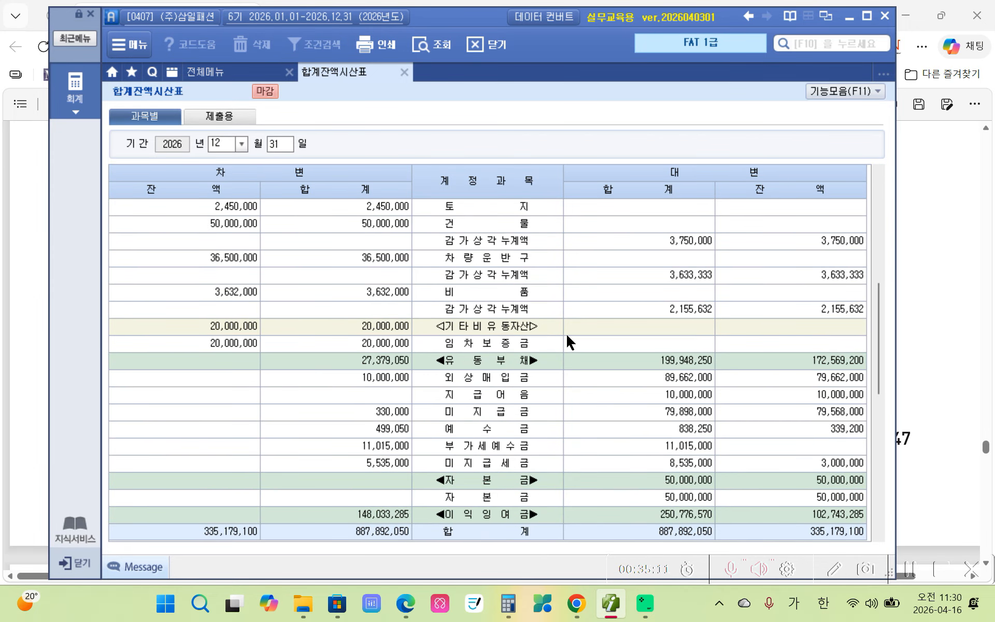
{"action": "scroll", "coordinate": [569, 342], "scroll_direction": "down", "scroll_amount": 3}
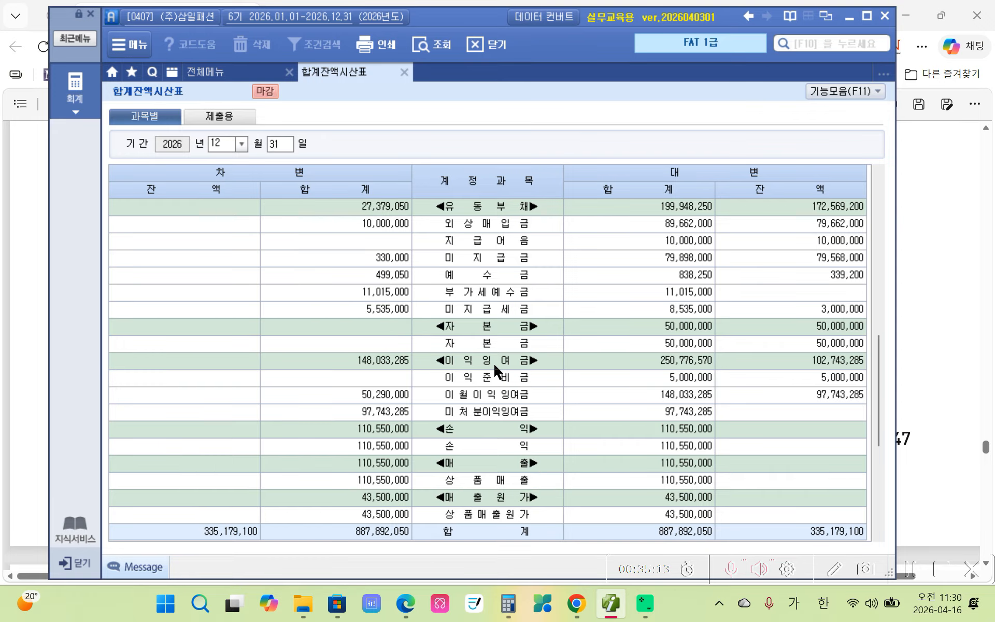
{"action": "left_click", "coordinate": [480, 440]}
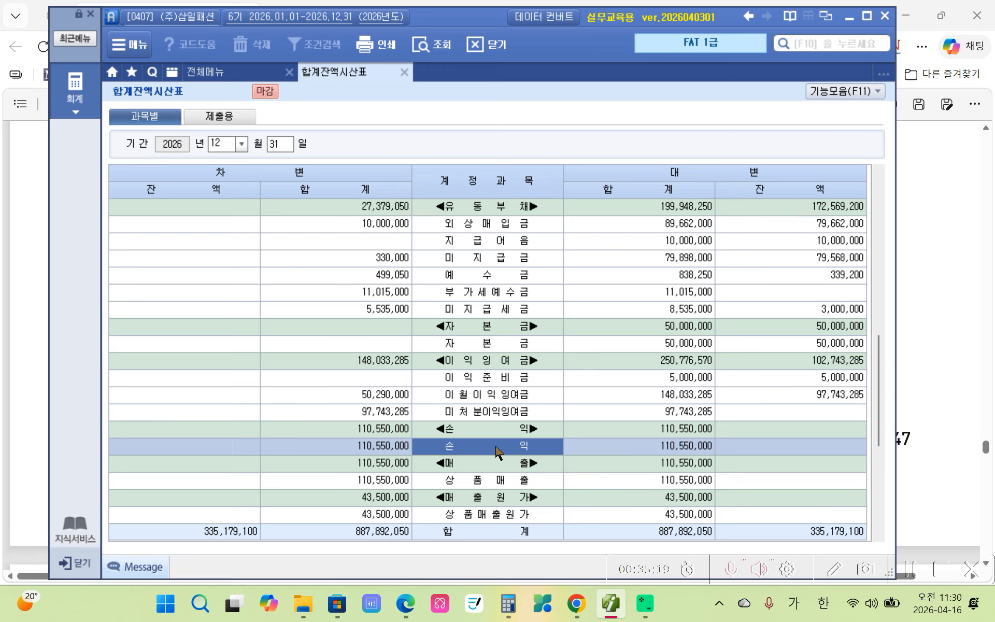
{"action": "left_click", "coordinate": [216, 445]}
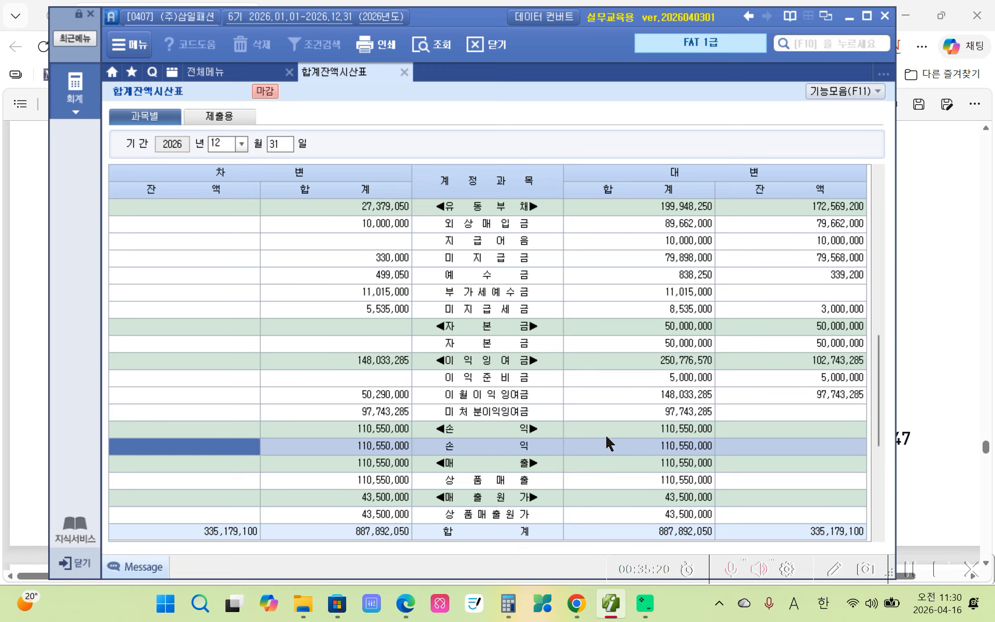
{"action": "left_click", "coordinate": [642, 447]}
{"action": "left_click", "coordinate": [398, 449]}
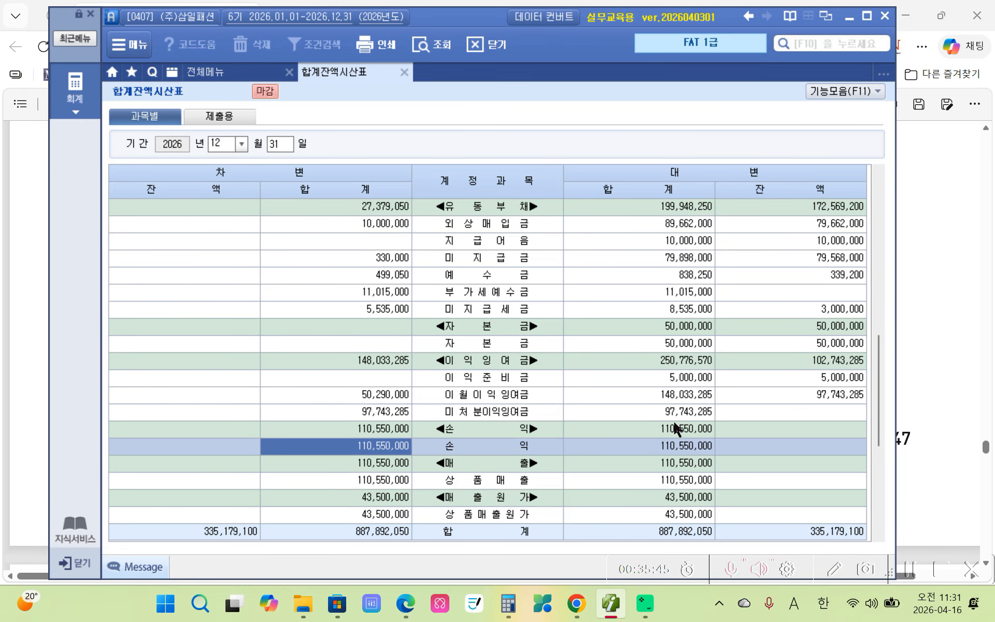
Check the 상품매출 row's balance and compare its debit total with the 손익 account's credit total.
{"action": "left_click", "coordinate": [592, 482]}
{"action": "scroll", "coordinate": [605, 485], "scroll_direction": "down", "scroll_amount": 3}
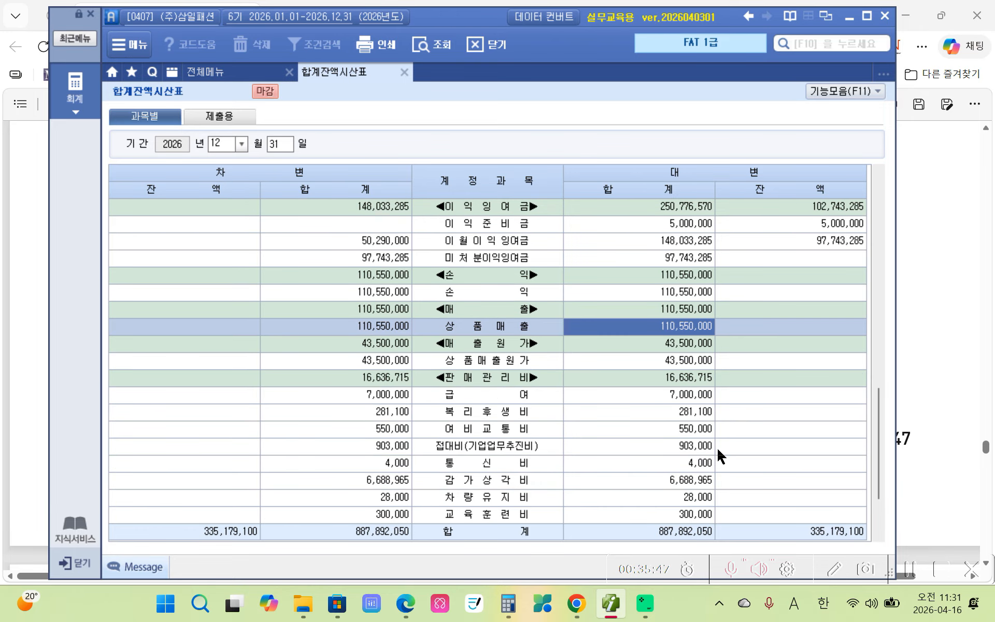
{"action": "left_click", "coordinate": [774, 327]}
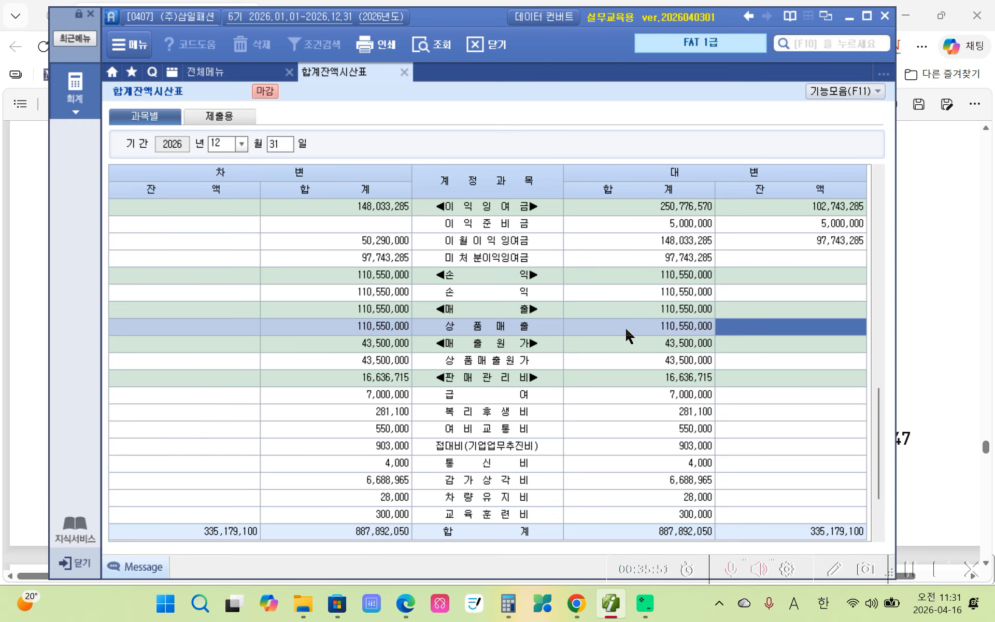
{"action": "left_click", "coordinate": [338, 333]}
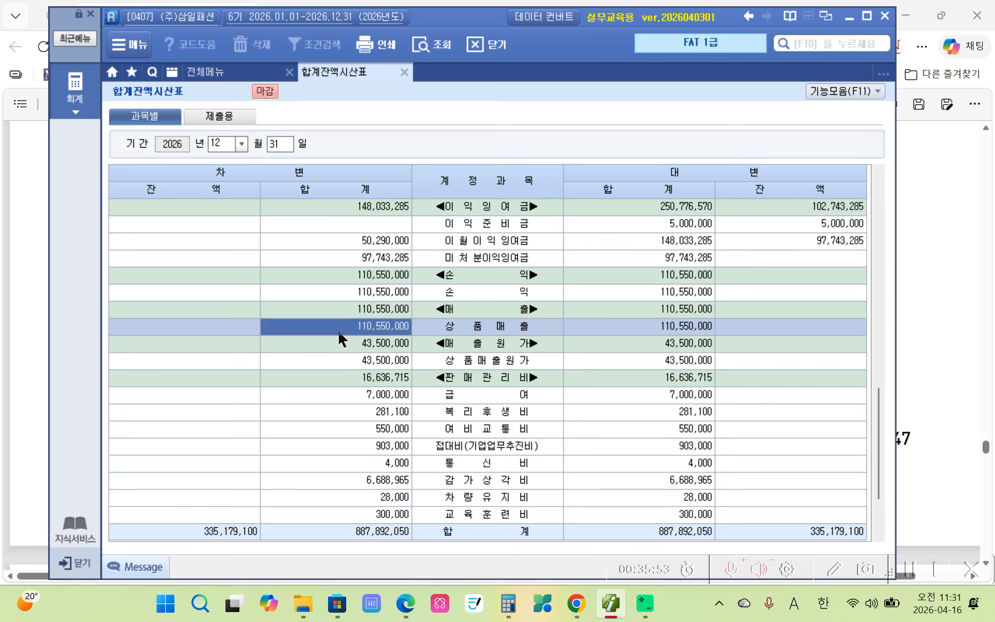
{"action": "left_click", "coordinate": [696, 291]}
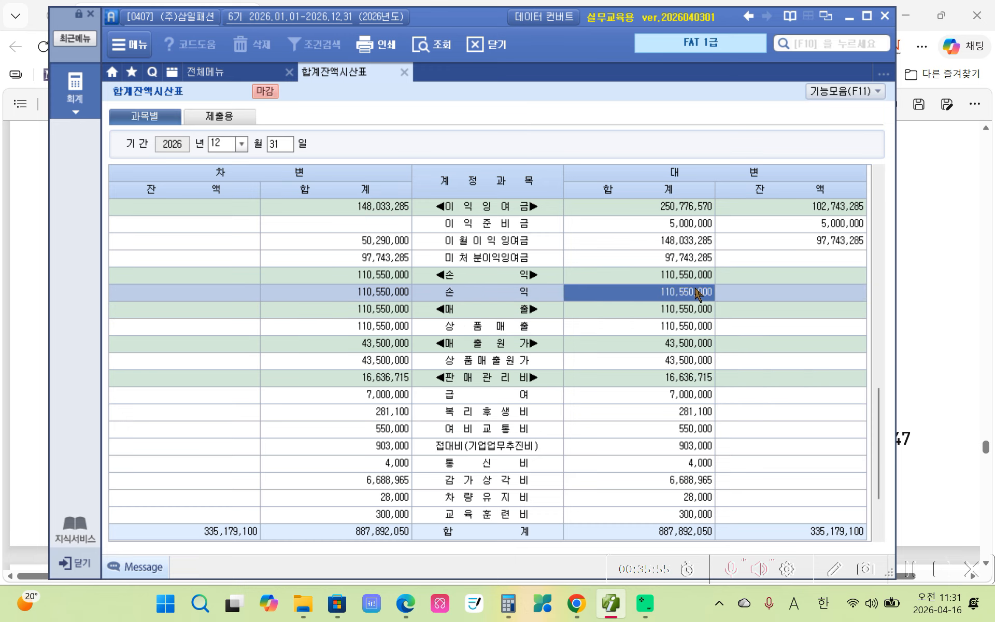
{"action": "left_click", "coordinate": [404, 331]}
{"action": "left_click", "coordinate": [655, 293]}
Check the 상품매출원가 row's debit balance and compare its credit total with the 손익 account's debit total.
{"action": "left_click", "coordinate": [666, 377]}
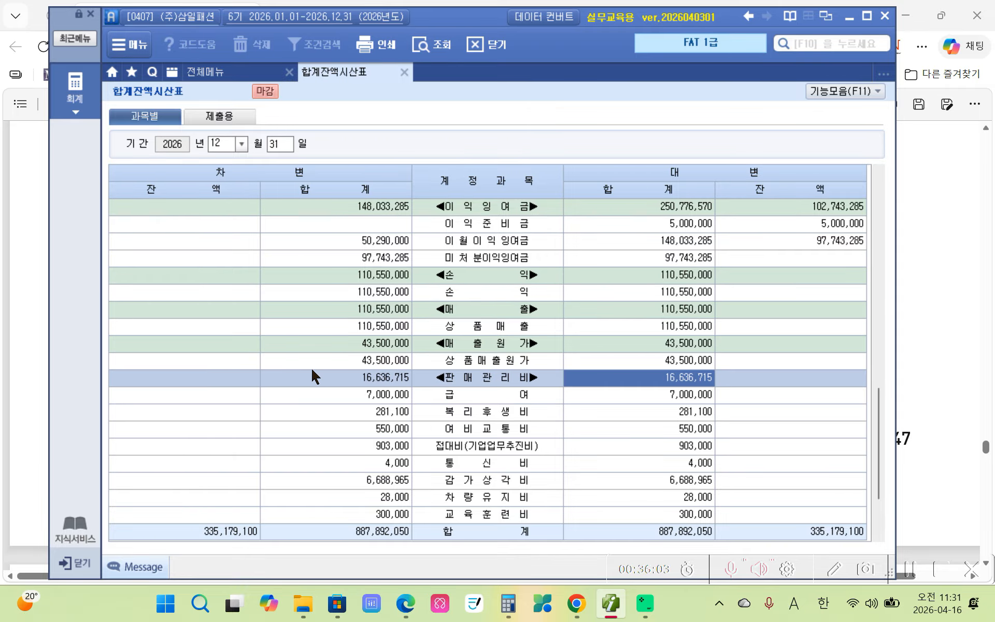
{"action": "left_click", "coordinate": [208, 363]}
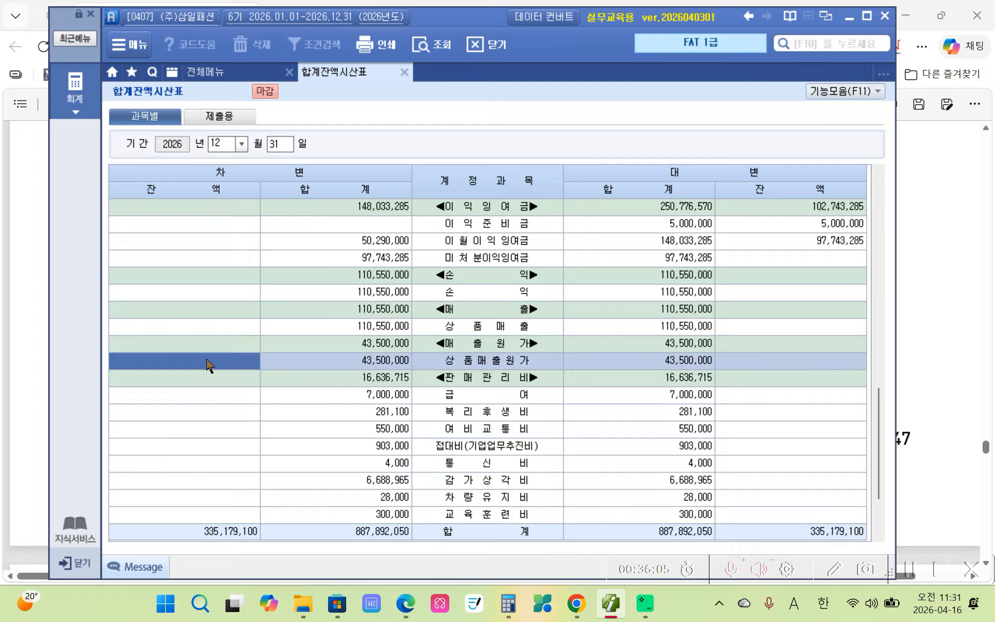
{"action": "left_click", "coordinate": [349, 294]}
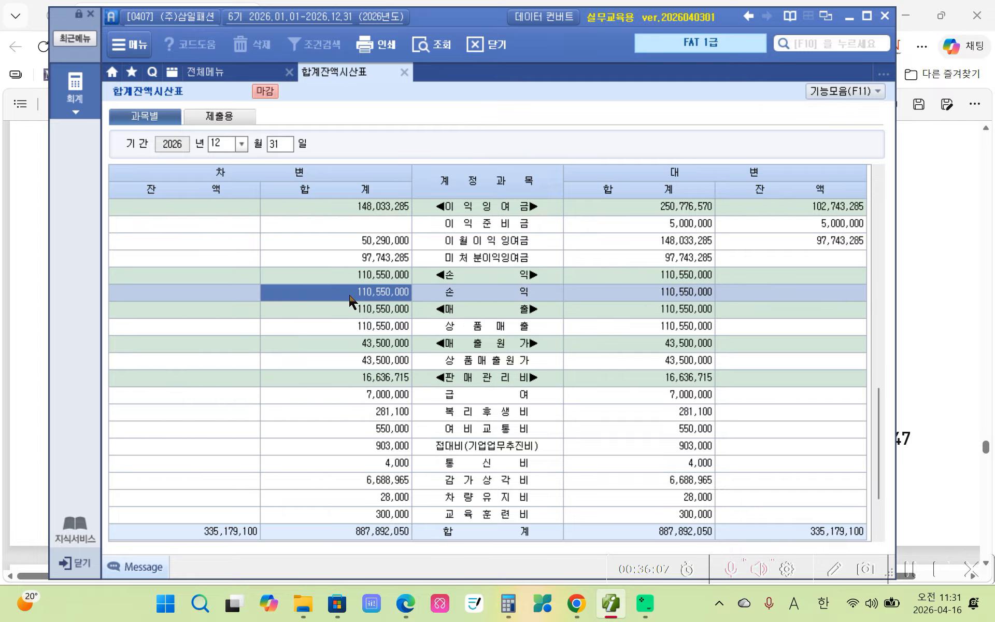
{"action": "left_click", "coordinate": [706, 363]}
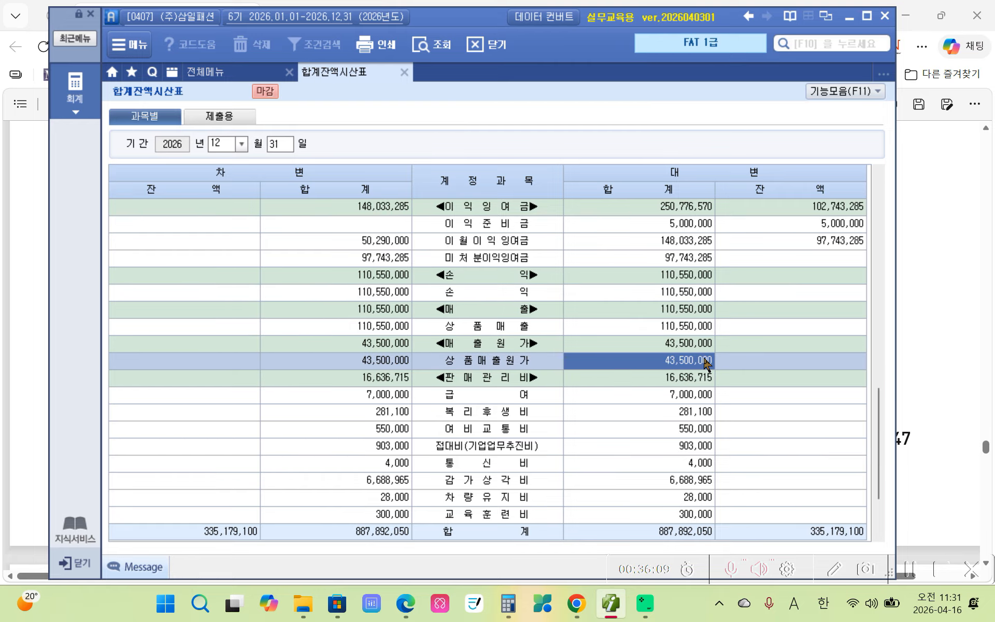
{"action": "left_click", "coordinate": [366, 298]}
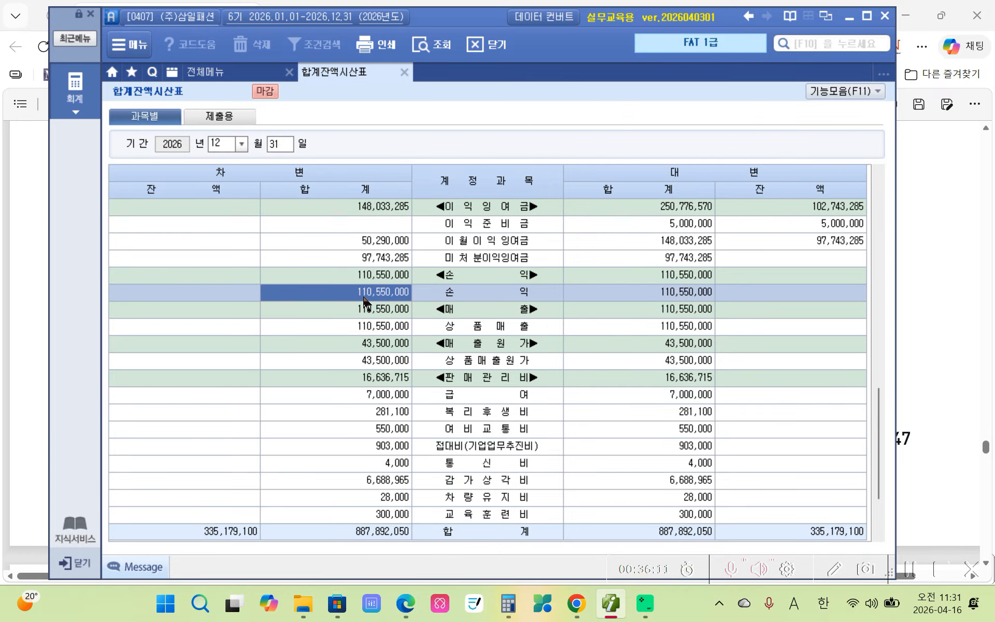
{"action": "left_click", "coordinate": [633, 366]}
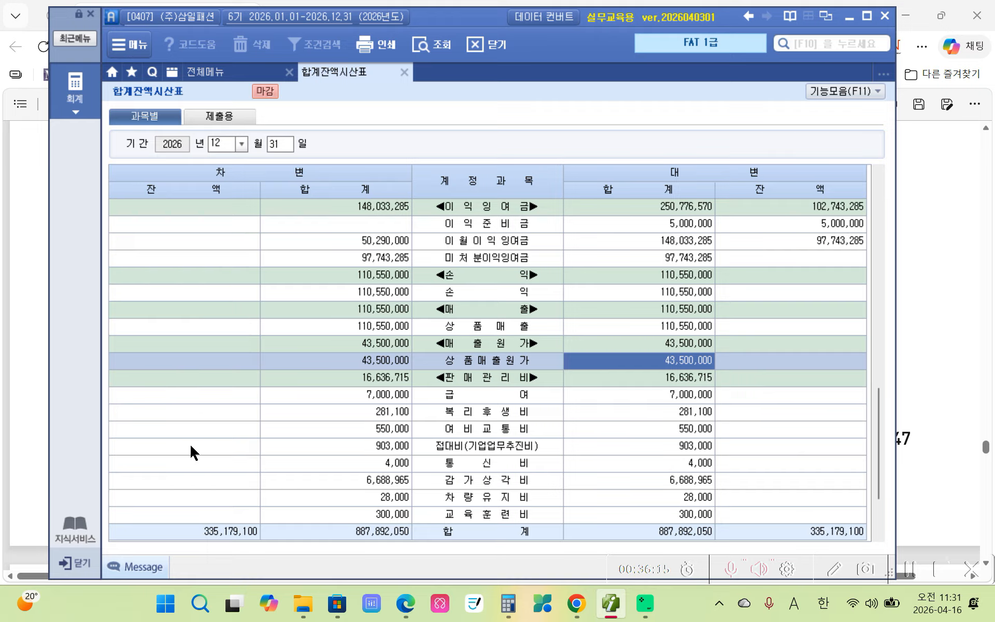
Check the 급여 row's debit balance, compare its credit total with the 손익 account's debit total, and view the remaining expense accounts.
{"action": "left_click", "coordinate": [489, 397]}
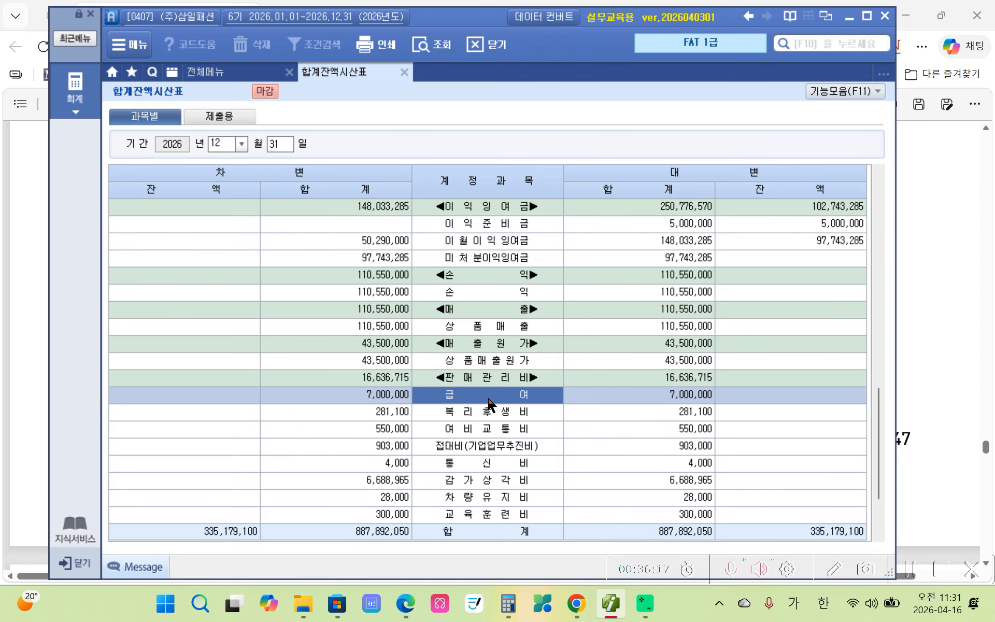
{"action": "left_click", "coordinate": [165, 402]}
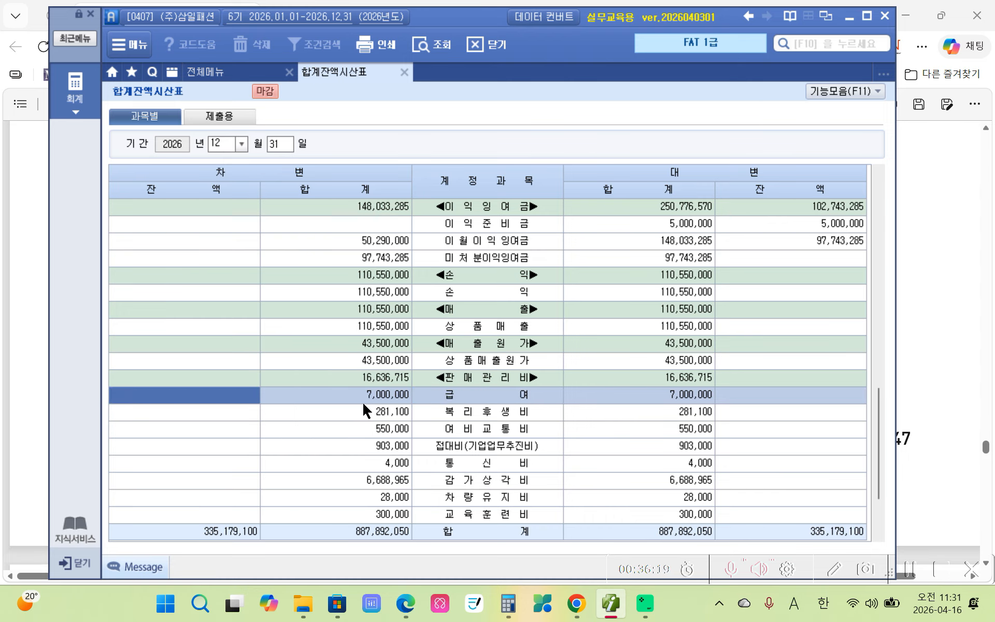
{"action": "left_click", "coordinate": [675, 400]}
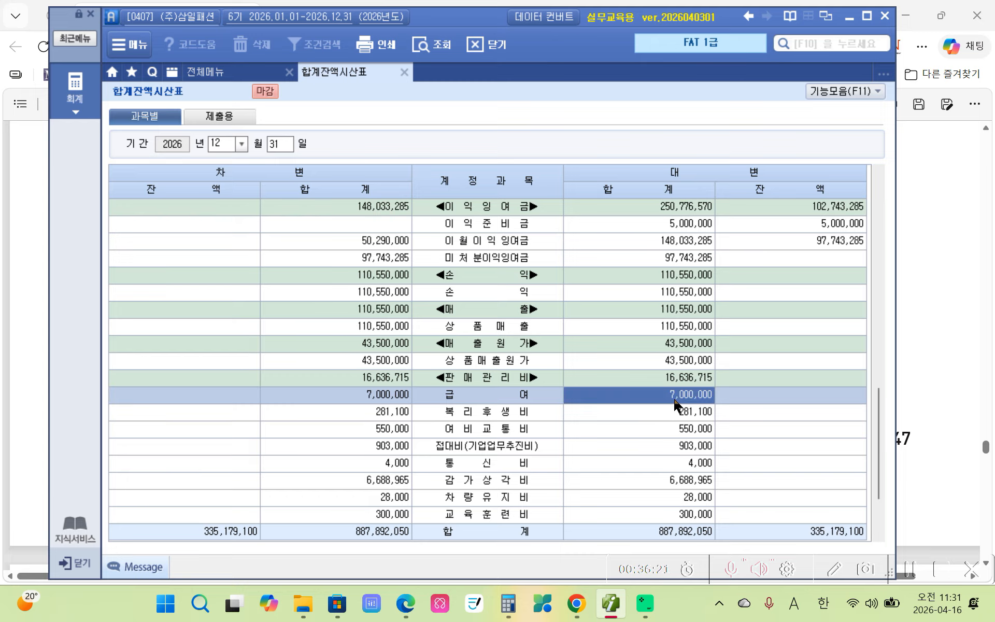
{"action": "left_click", "coordinate": [393, 298]}
{"action": "left_click", "coordinate": [664, 402]}
{"action": "scroll", "coordinate": [667, 400], "scroll_direction": "down", "scroll_amount": 2}
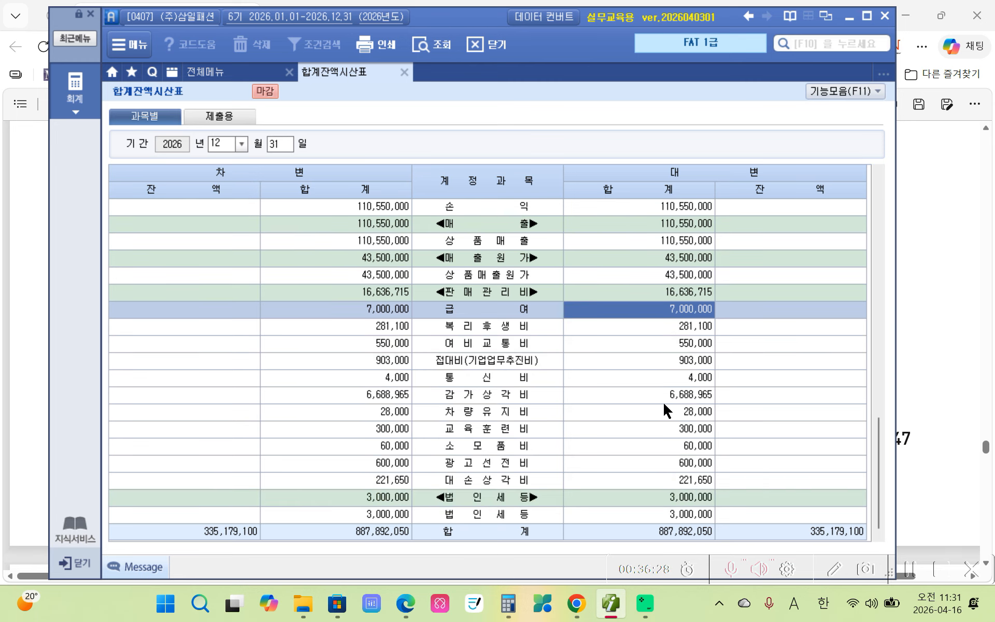
Check the 상품매출 debit total and the debit balance cells of expense accounts such as 복리후생비, 통신비, 감가상각비 and 교육훈련비.
{"action": "left_click", "coordinate": [386, 243]}
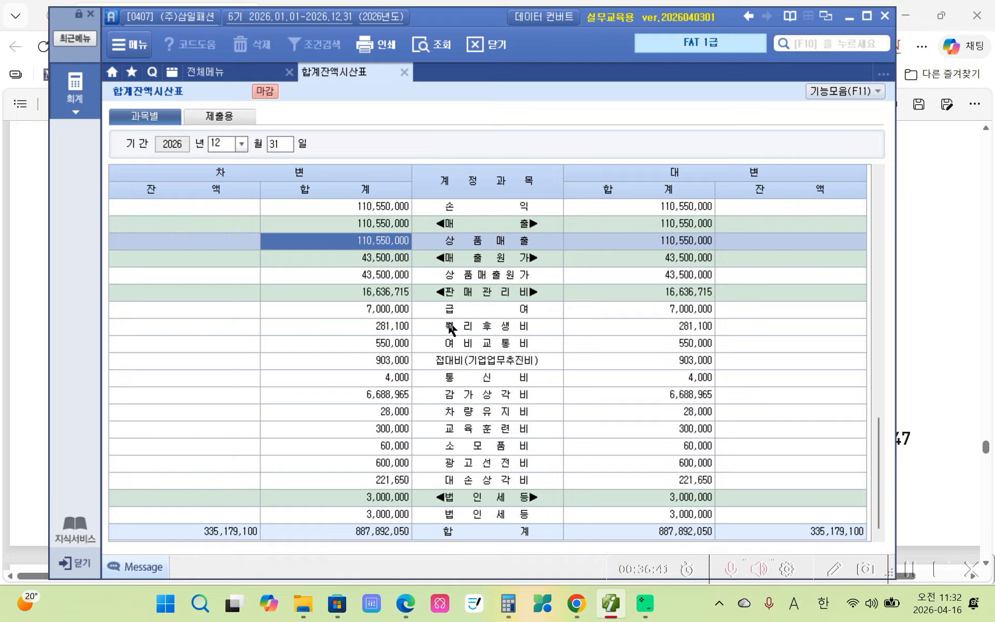
{"action": "scroll", "coordinate": [678, 445], "scroll_direction": "up", "scroll_amount": 6}
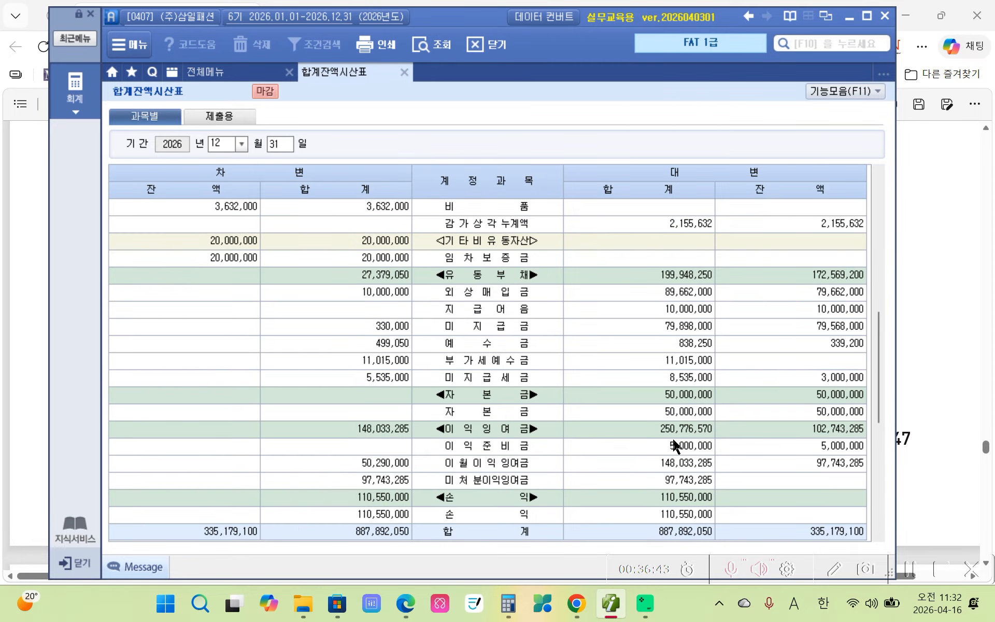
{"action": "scroll", "coordinate": [675, 419], "scroll_direction": "down", "scroll_amount": 6}
{"action": "left_click", "coordinate": [148, 326]}
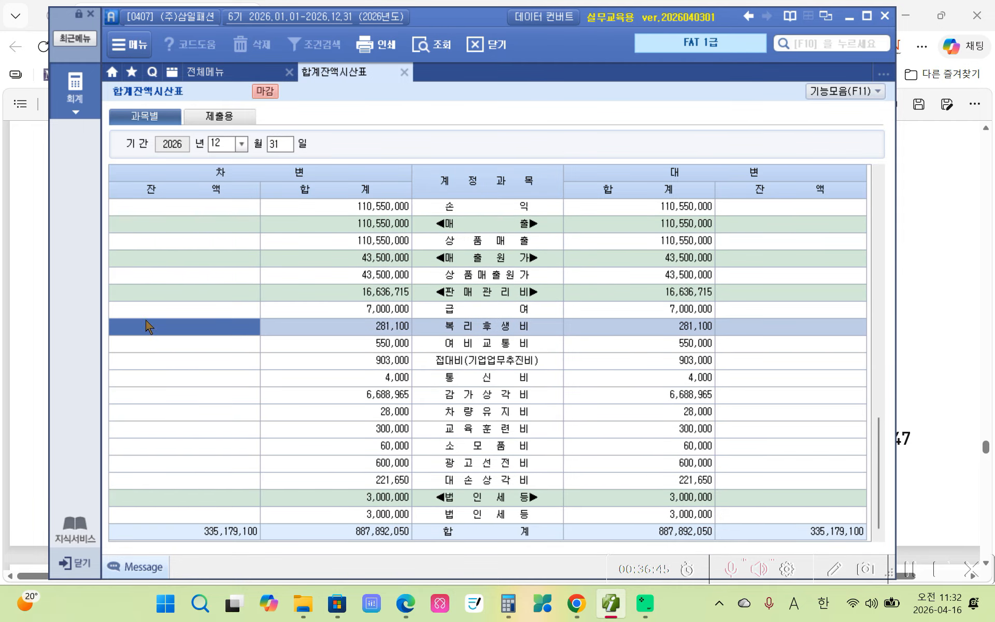
{"action": "left_click", "coordinate": [155, 374]}
{"action": "left_click", "coordinate": [155, 429]}
{"action": "left_click", "coordinate": [160, 395]}
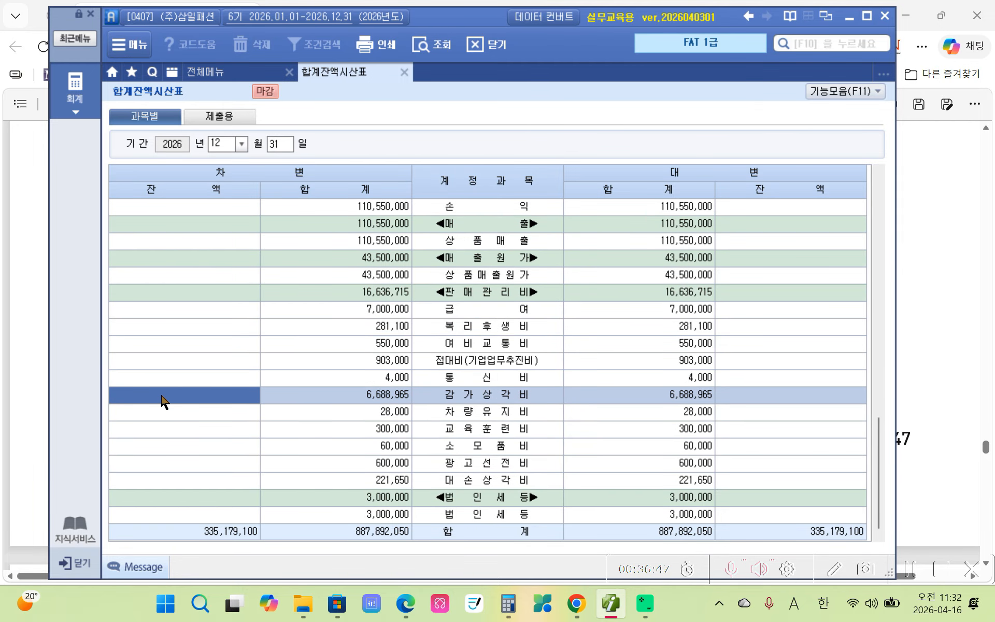
{"action": "scroll", "coordinate": [169, 386], "scroll_direction": "up", "scroll_amount": 5}
{"action": "scroll", "coordinate": [167, 376], "scroll_direction": "down", "scroll_amount": 5}
{"action": "left_click", "coordinate": [175, 327]}
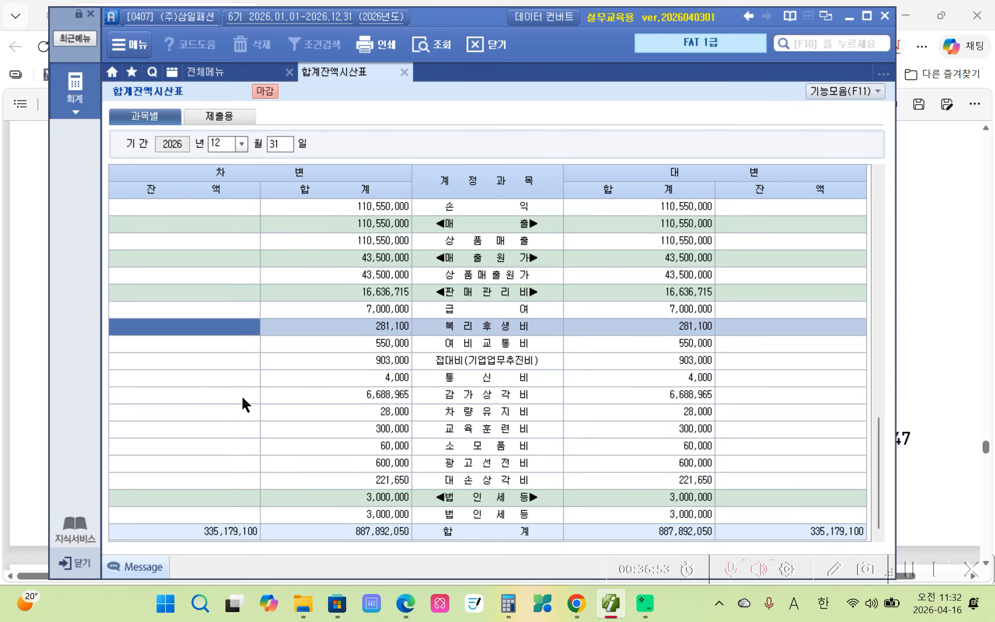
Return to the asset accounts at the start of the trial balance and check the debit balances of 단기매매증권 and 상품.
{"action": "scroll", "coordinate": [240, 399], "scroll_direction": "up", "scroll_amount": 15}
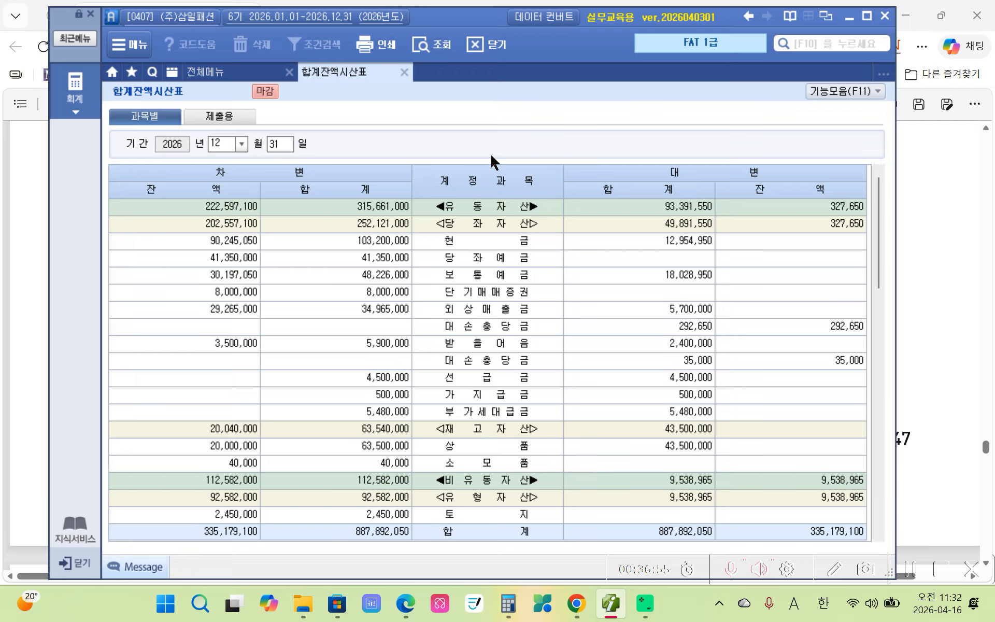
{"action": "left_click", "coordinate": [212, 293]}
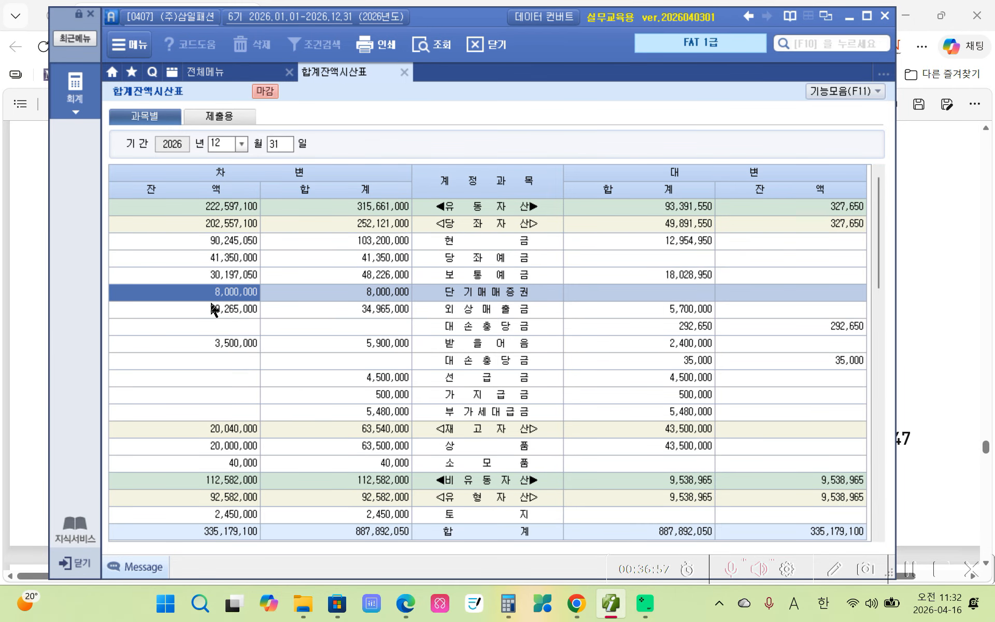
{"action": "left_click", "coordinate": [228, 450]}
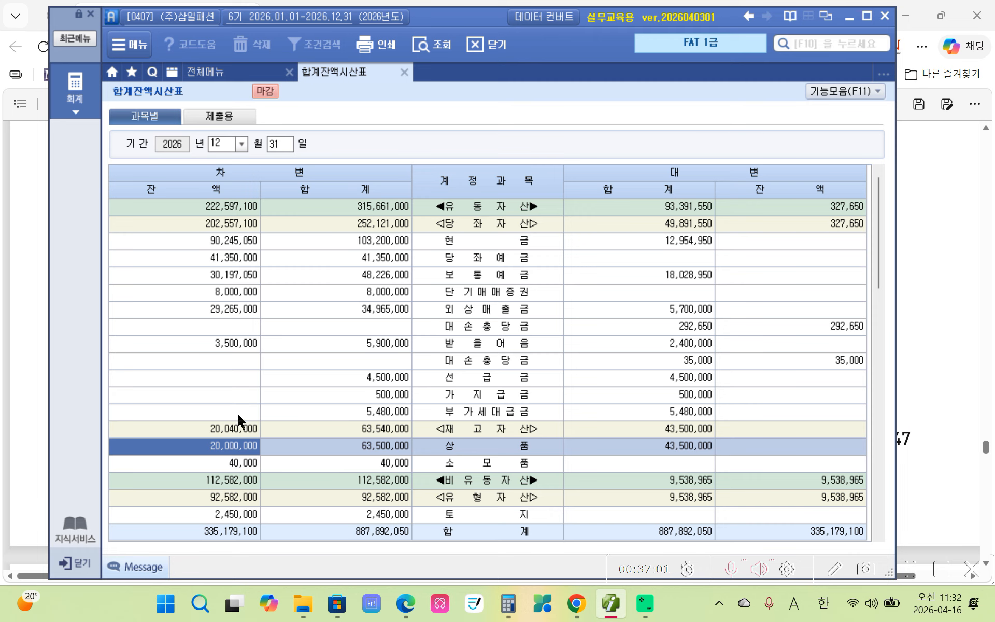